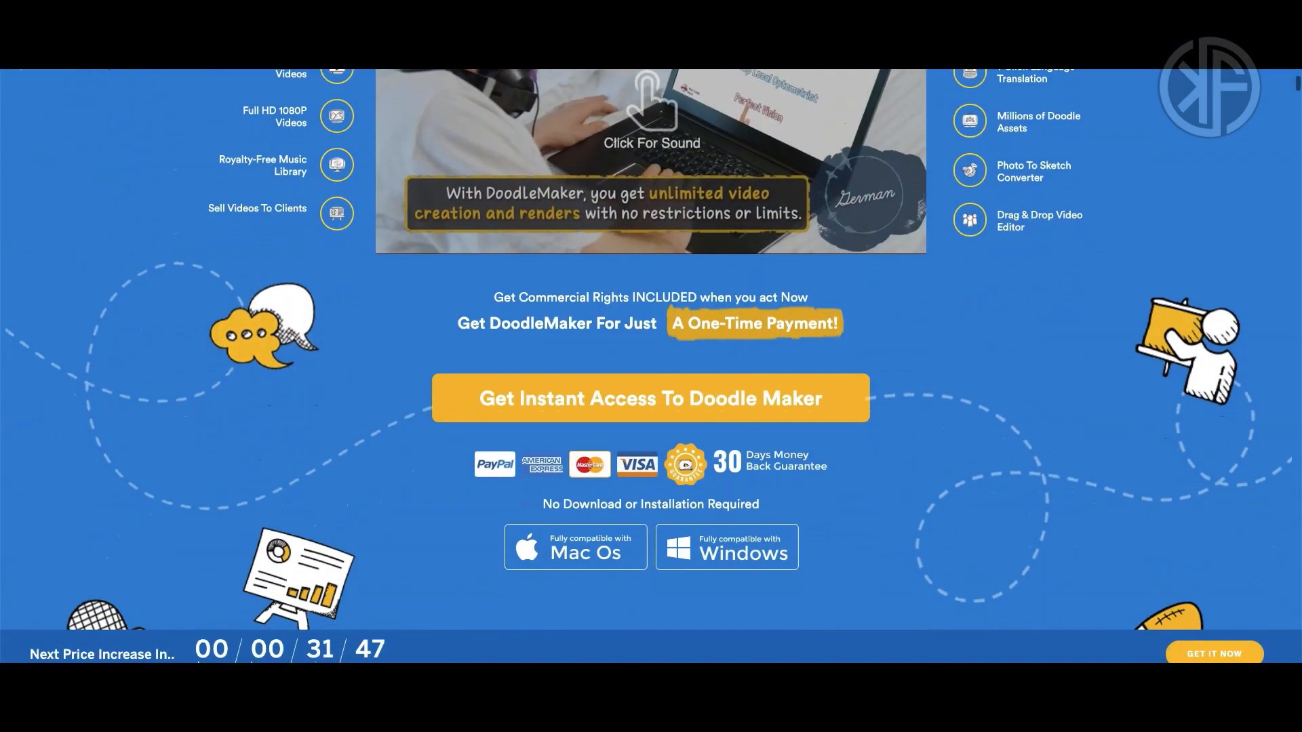
Read through the DoodleMaker sales page from the purchase offer past the testimonials and benefits to the problem list.
scroll(651, 366, down, 4)
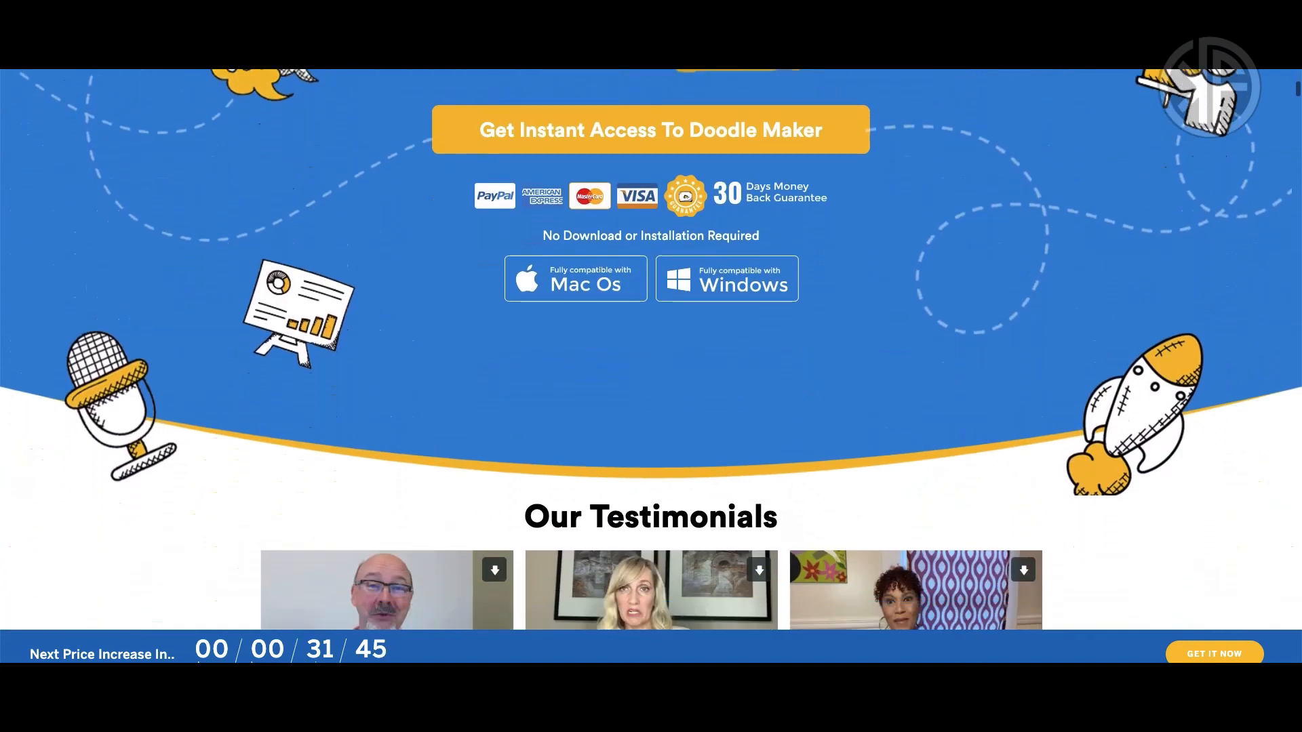
scroll(651, 366, down, 2)
scroll(651, 366, down, 3)
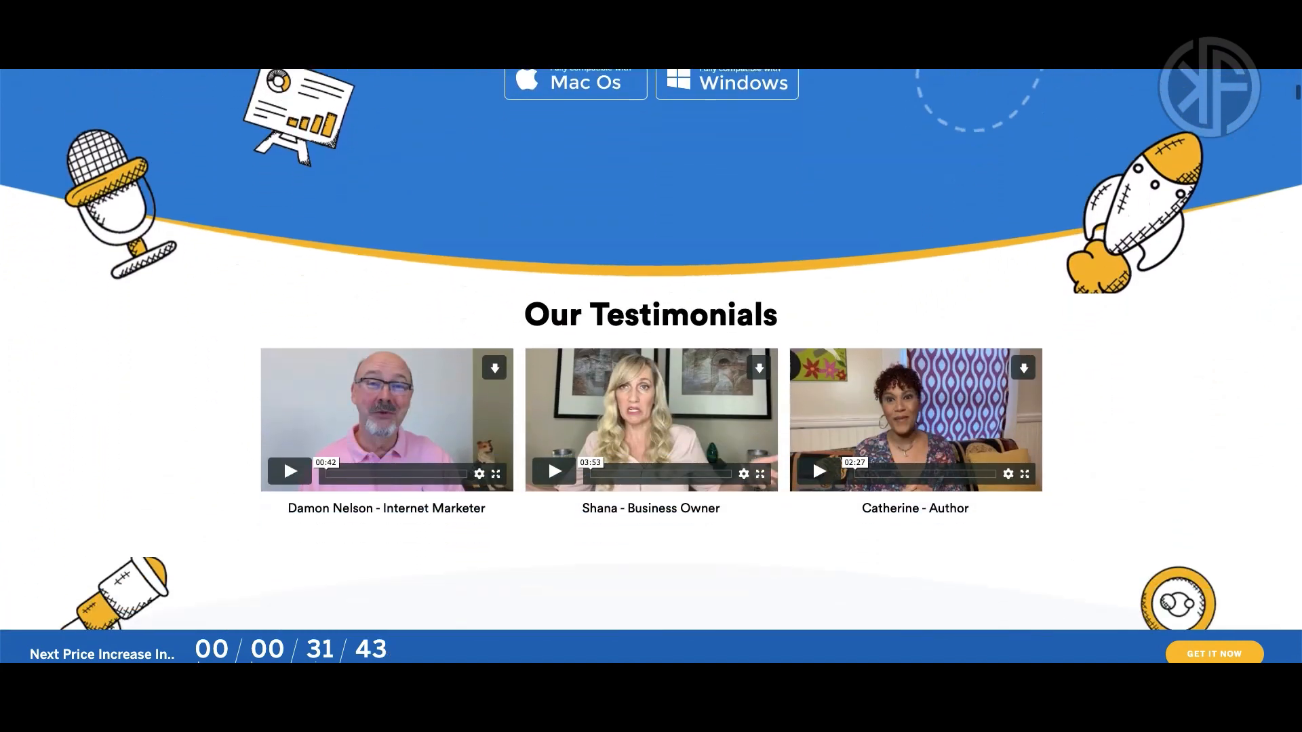
scroll(650, 366, down, 3)
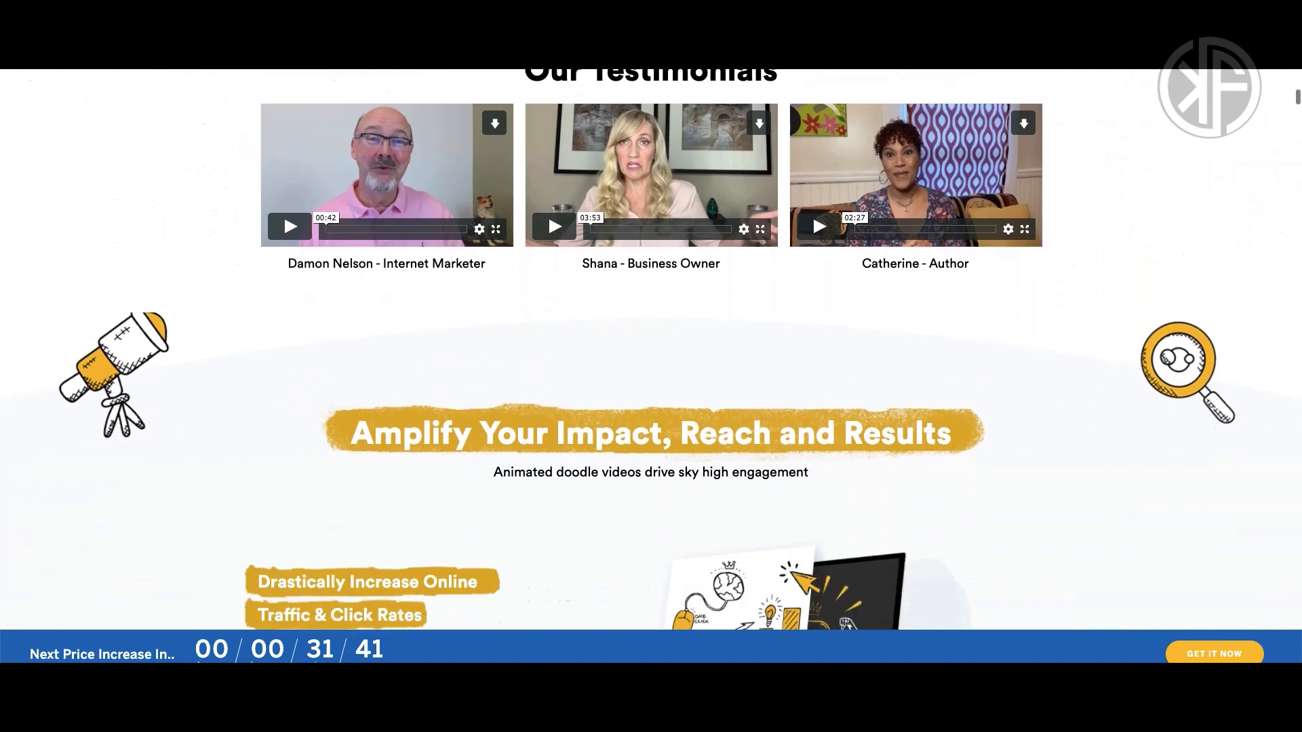
scroll(650, 366, down, 3)
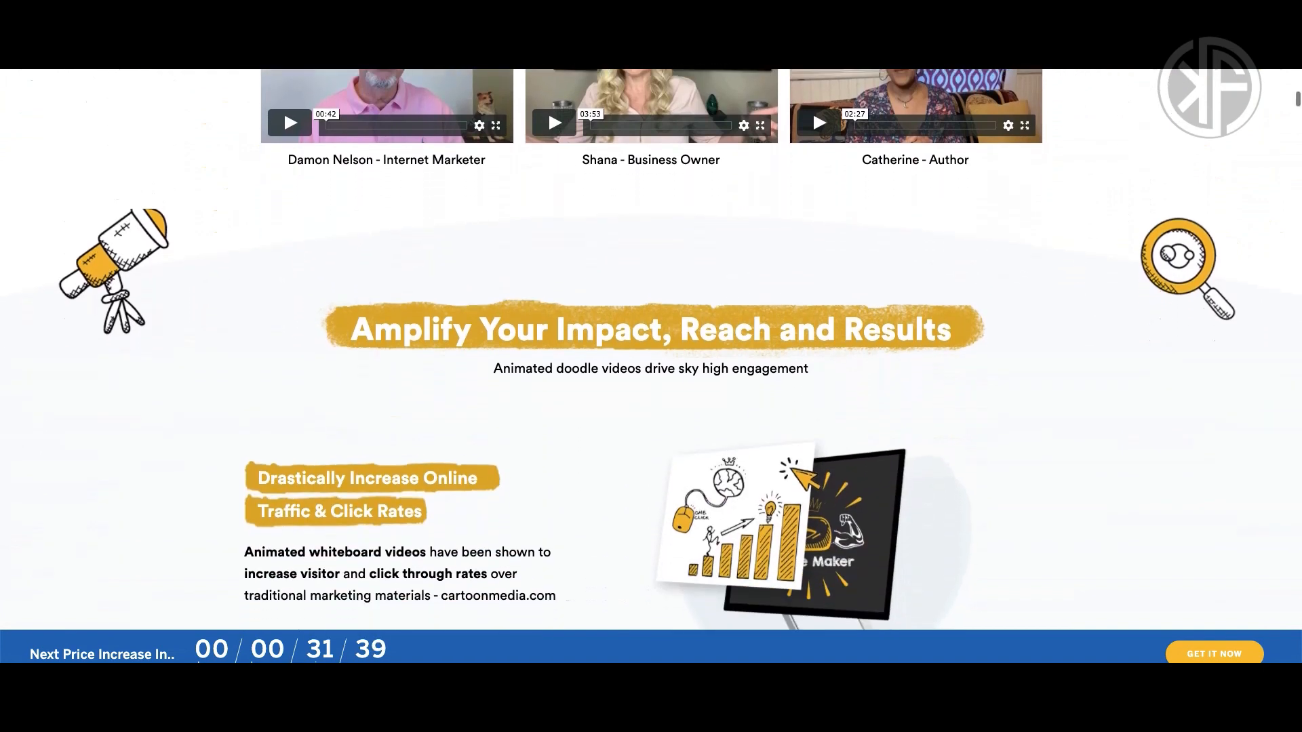
scroll(650, 366, down, 4)
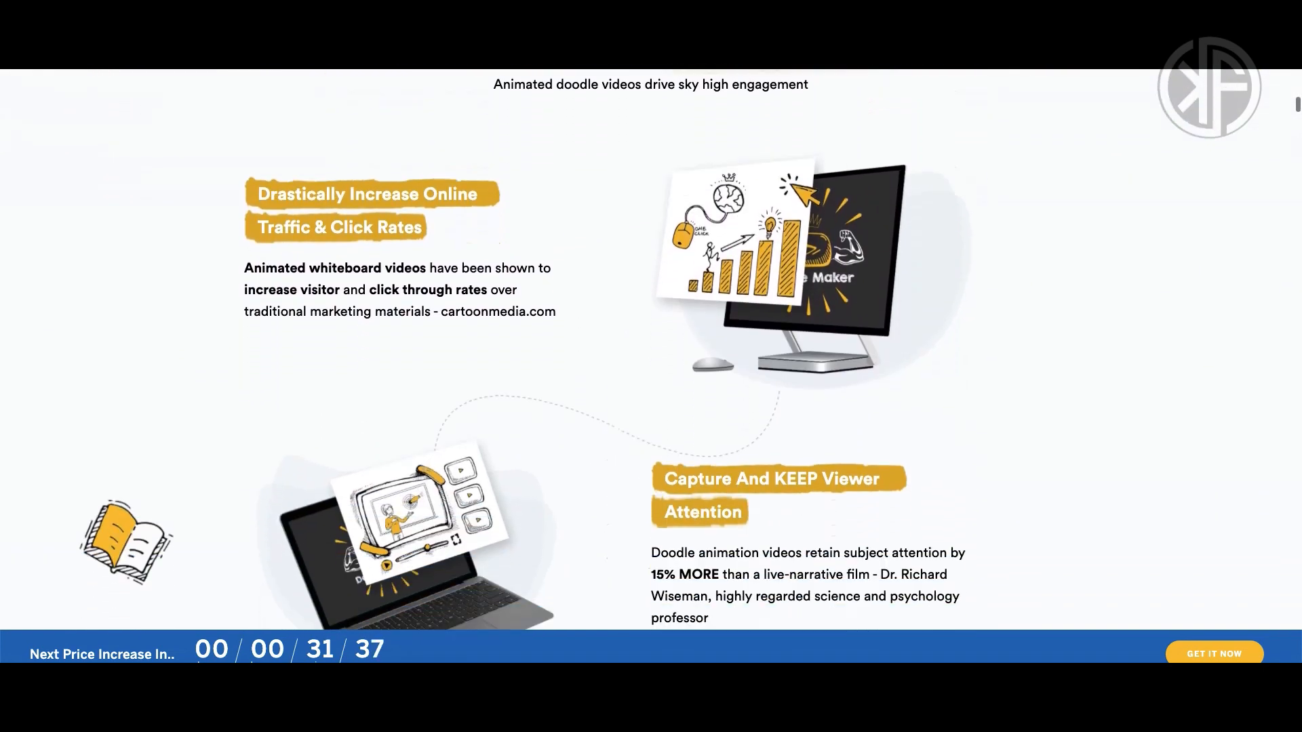
scroll(651, 366, down, 4)
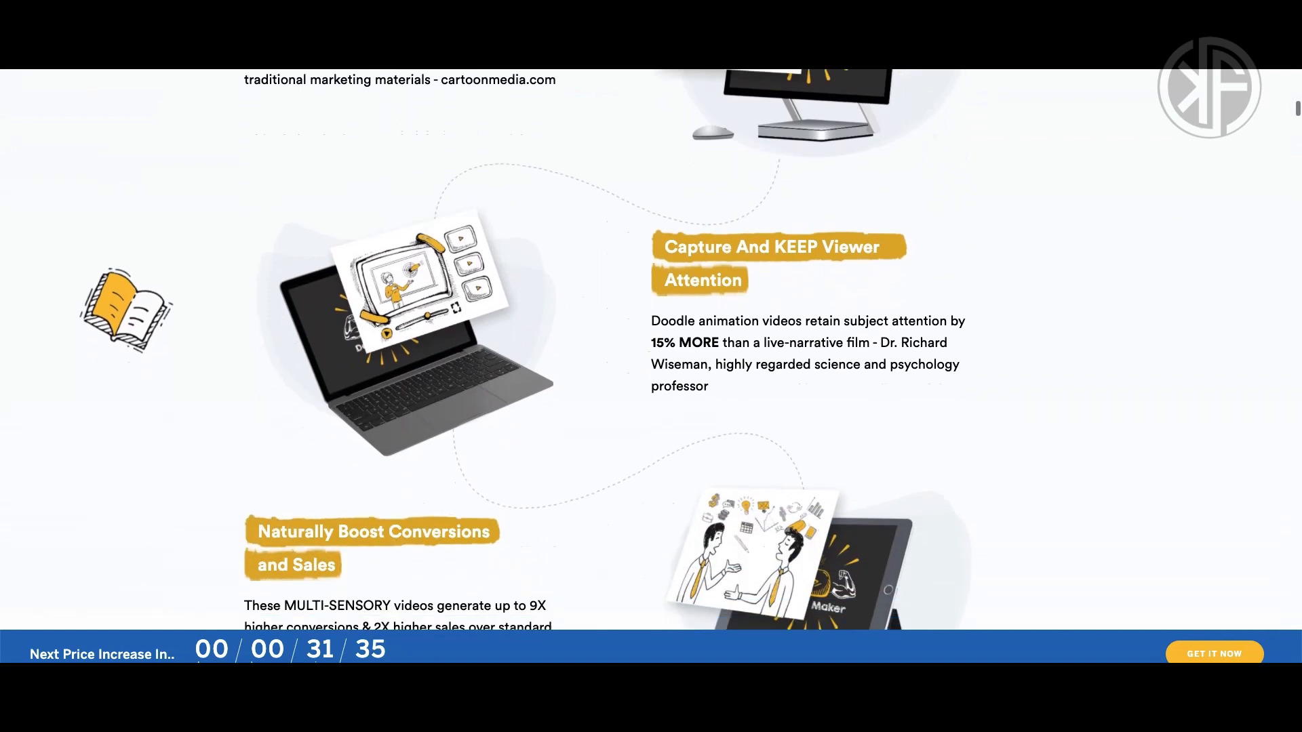
scroll(651, 366, down, 5)
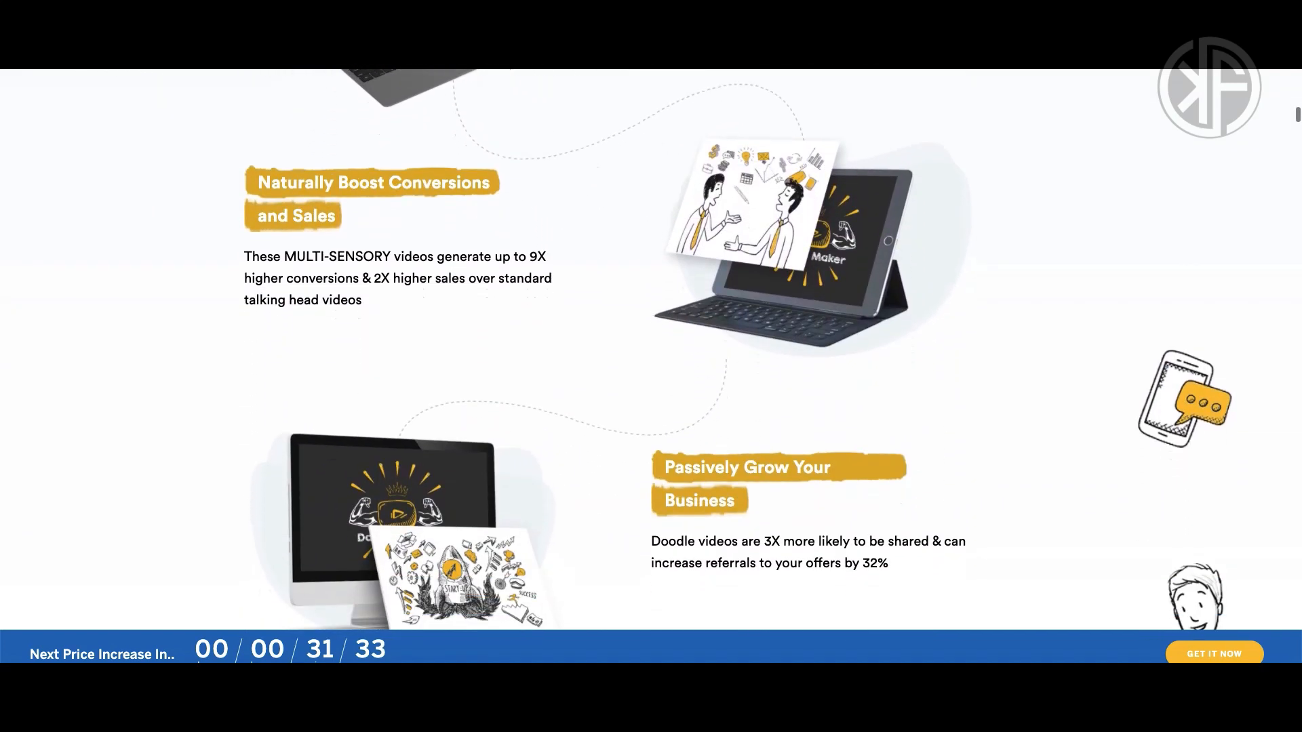
scroll(651, 366, down, 4)
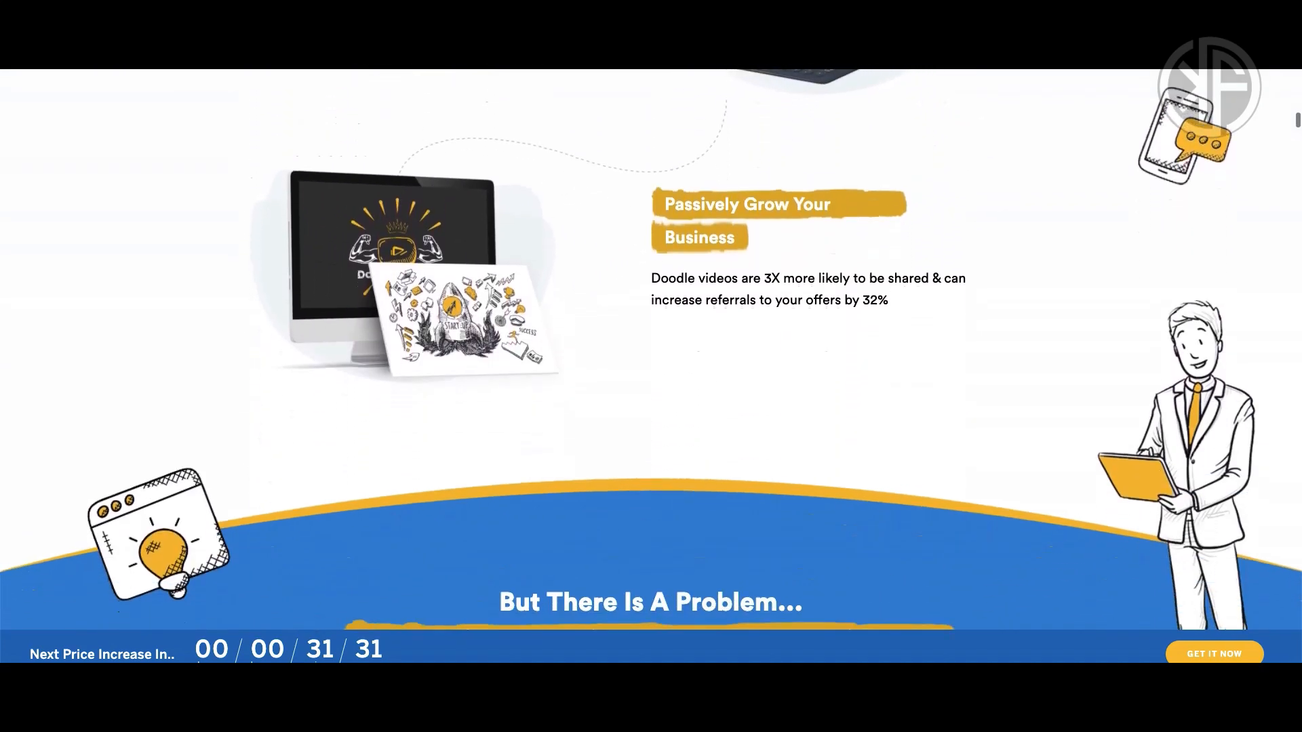
scroll(651, 366, down, 4)
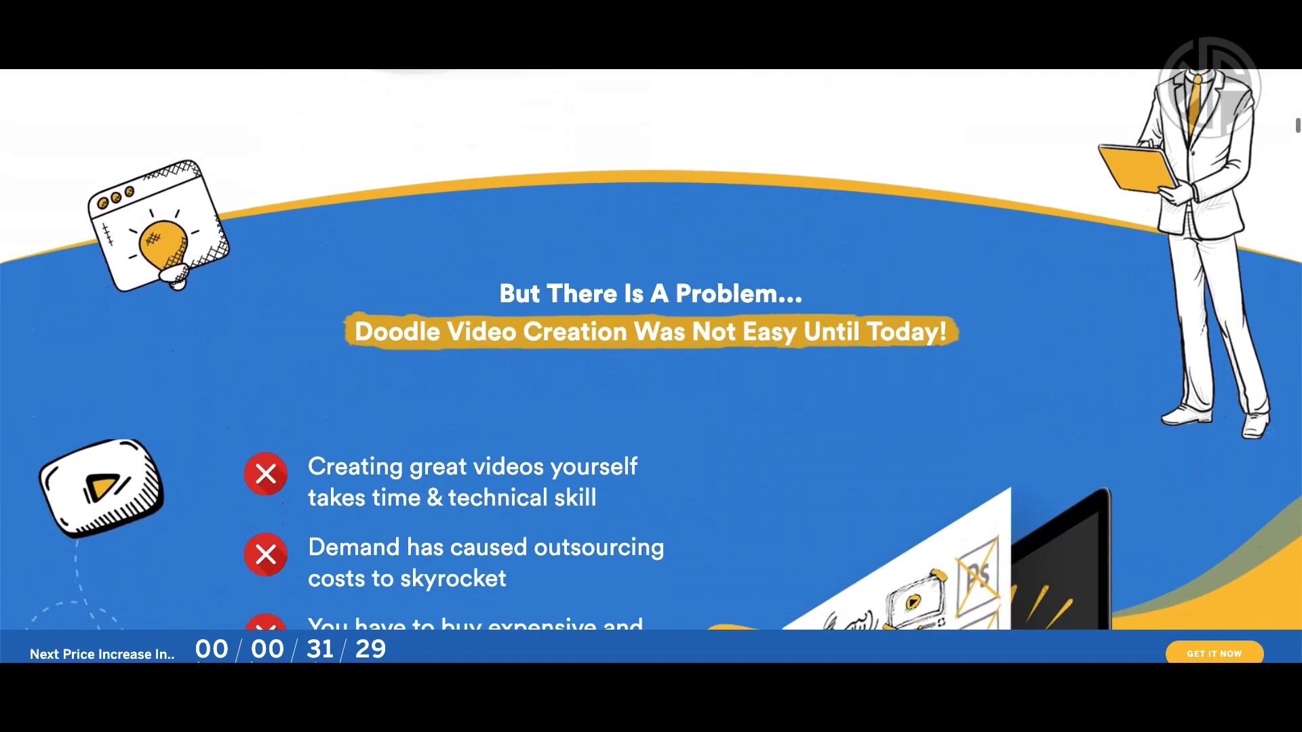
scroll(651, 366, down, 6)
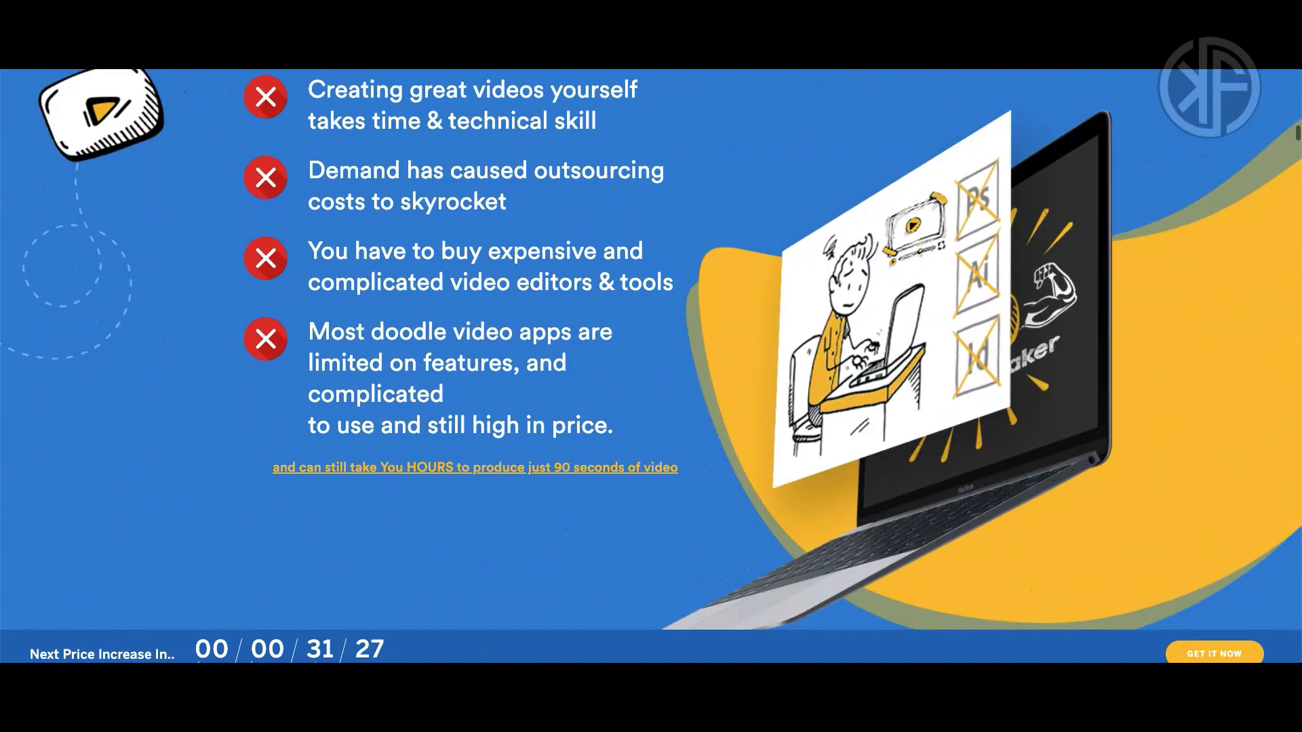
scroll(651, 366, down, 2)
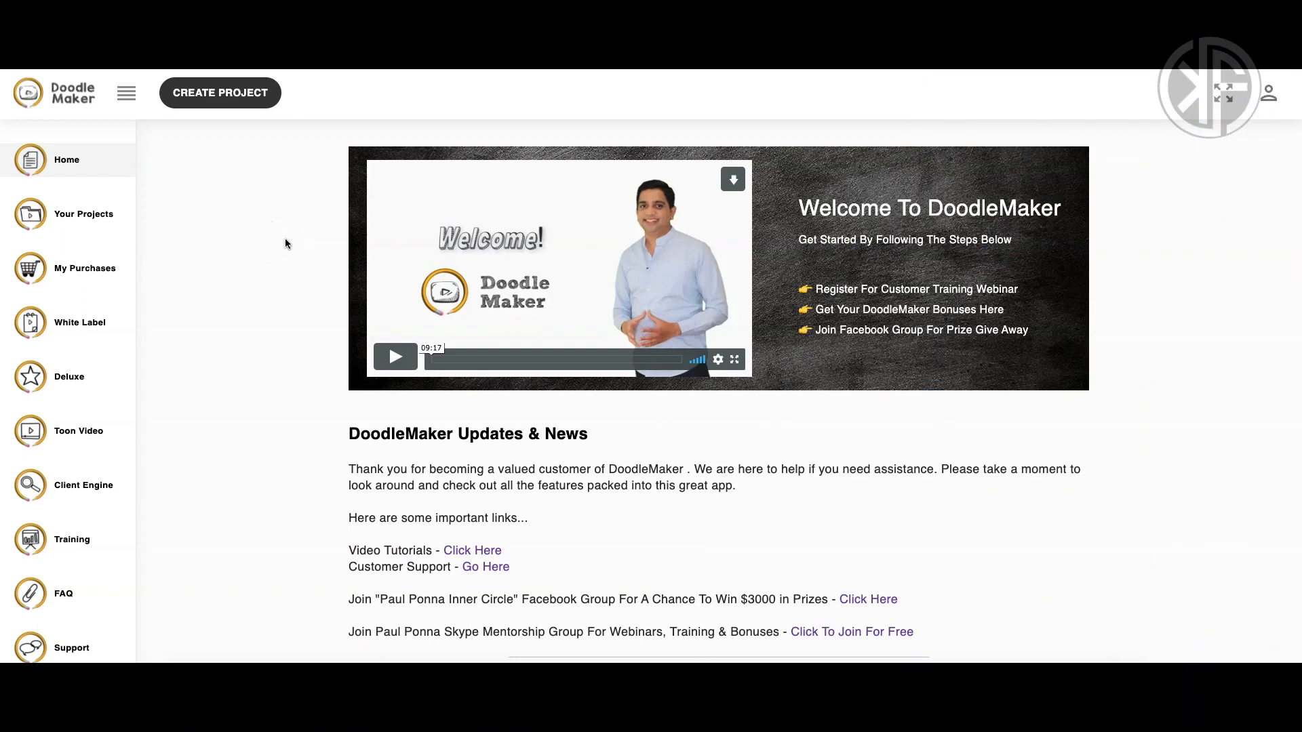
Look over the dashboard home page, including the updates, important links and product offers, and return to its beginning.
scroll(285, 239, down, 5)
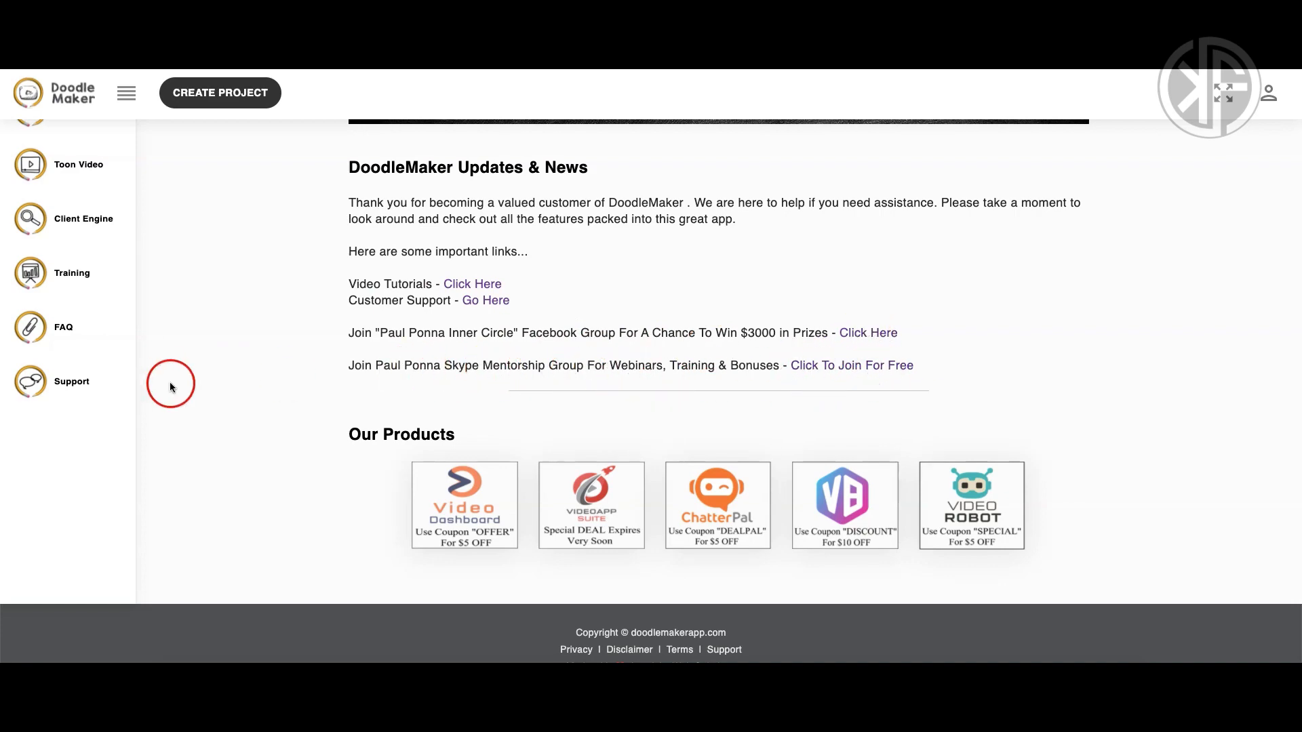
scroll(169, 383, up, 2)
scroll(168, 384, up, 2)
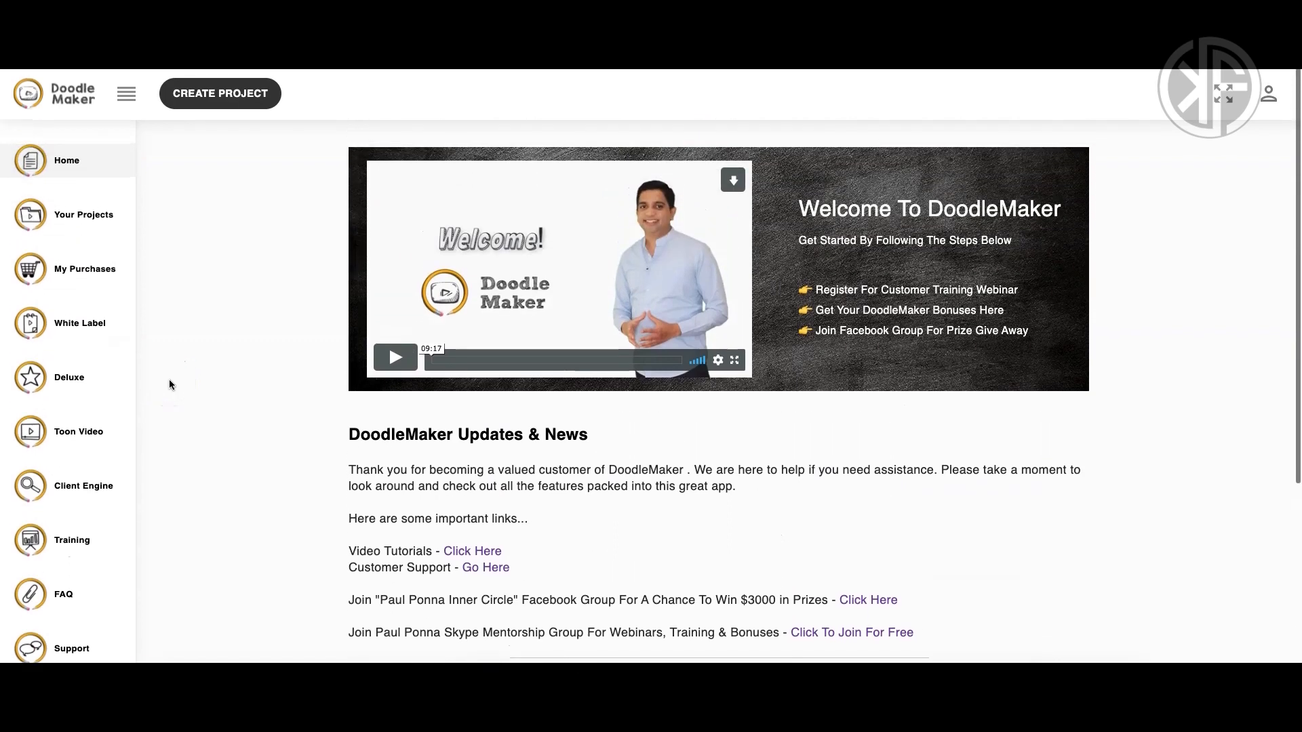
Open the Support page and examine the contact e-mail address and response-time information.
scroll(185, 495, down, 1)
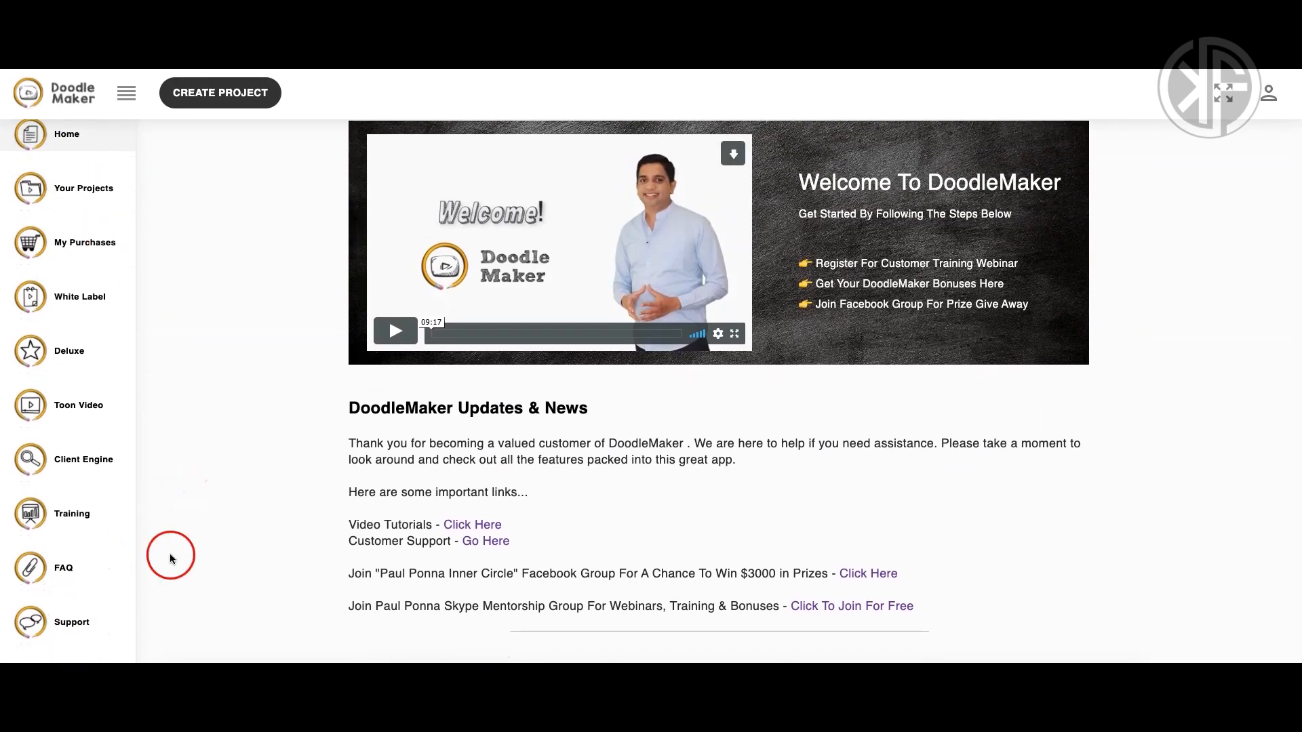
click(76, 620)
scroll(327, 498, down, 3)
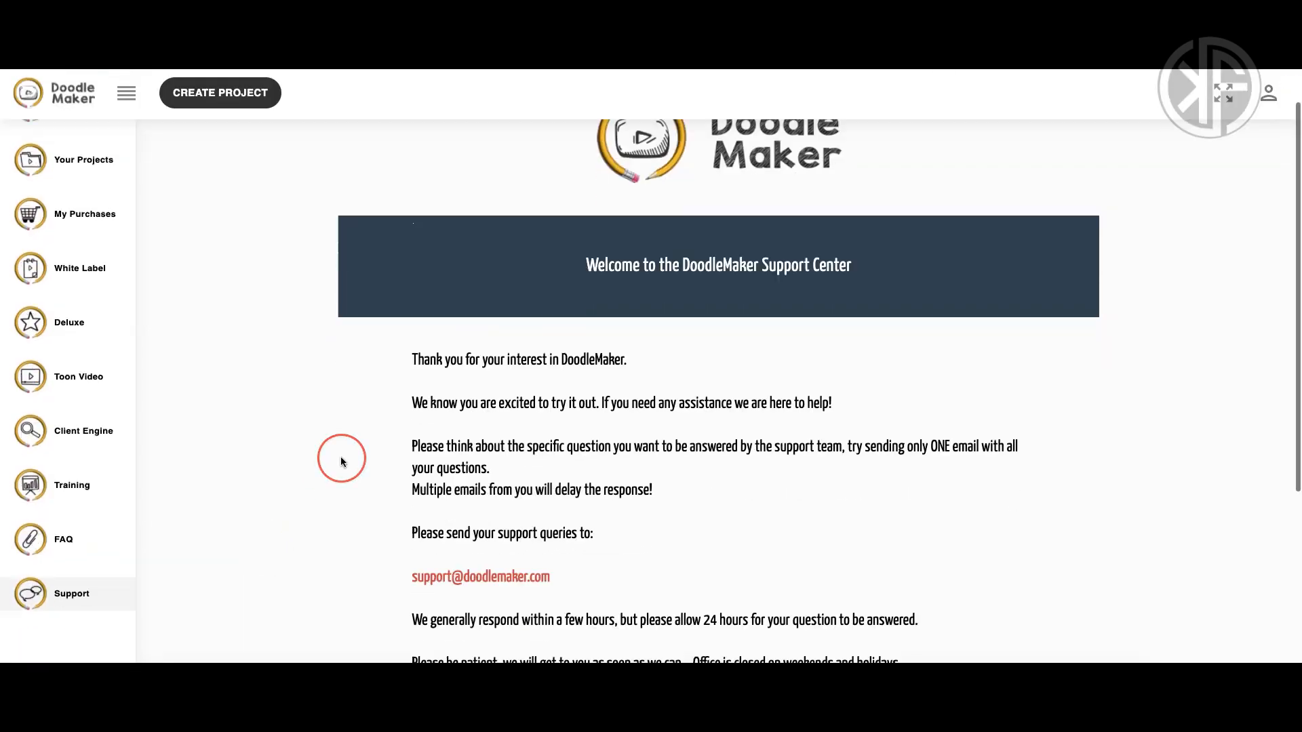
drag(409, 441, 548, 436)
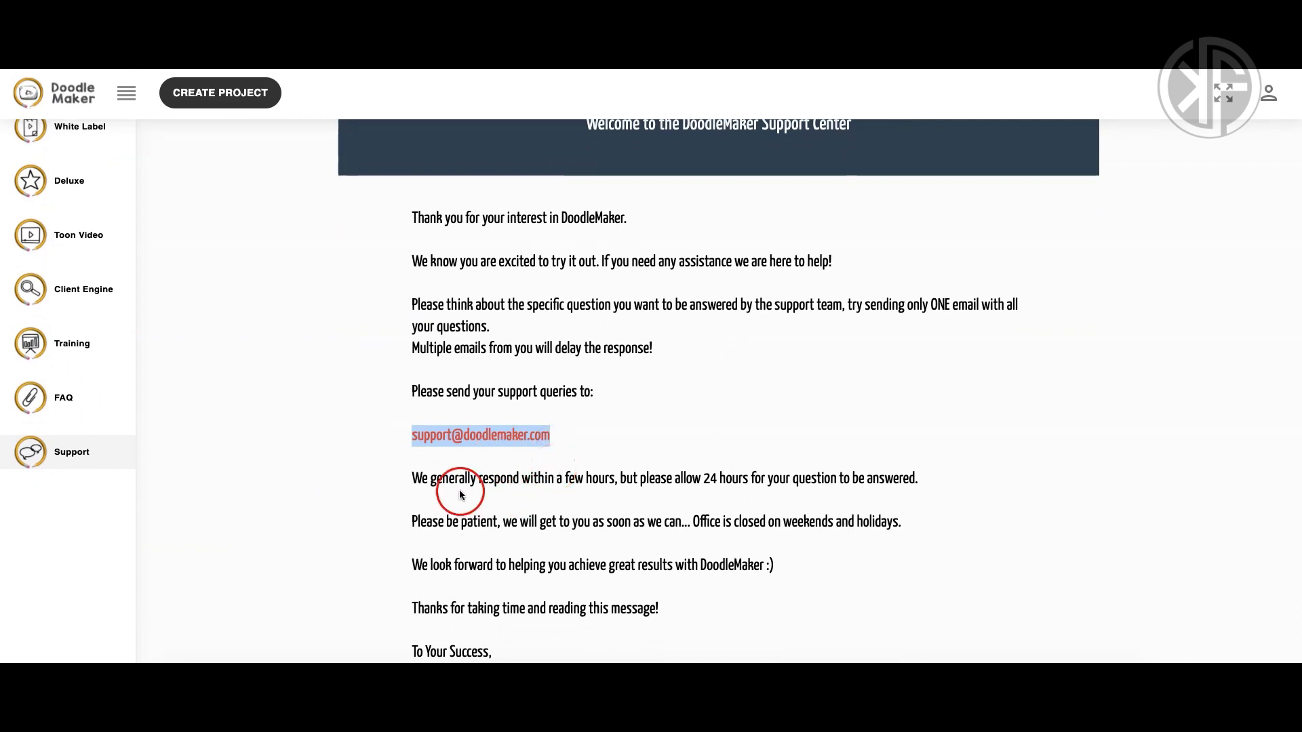
click(668, 488)
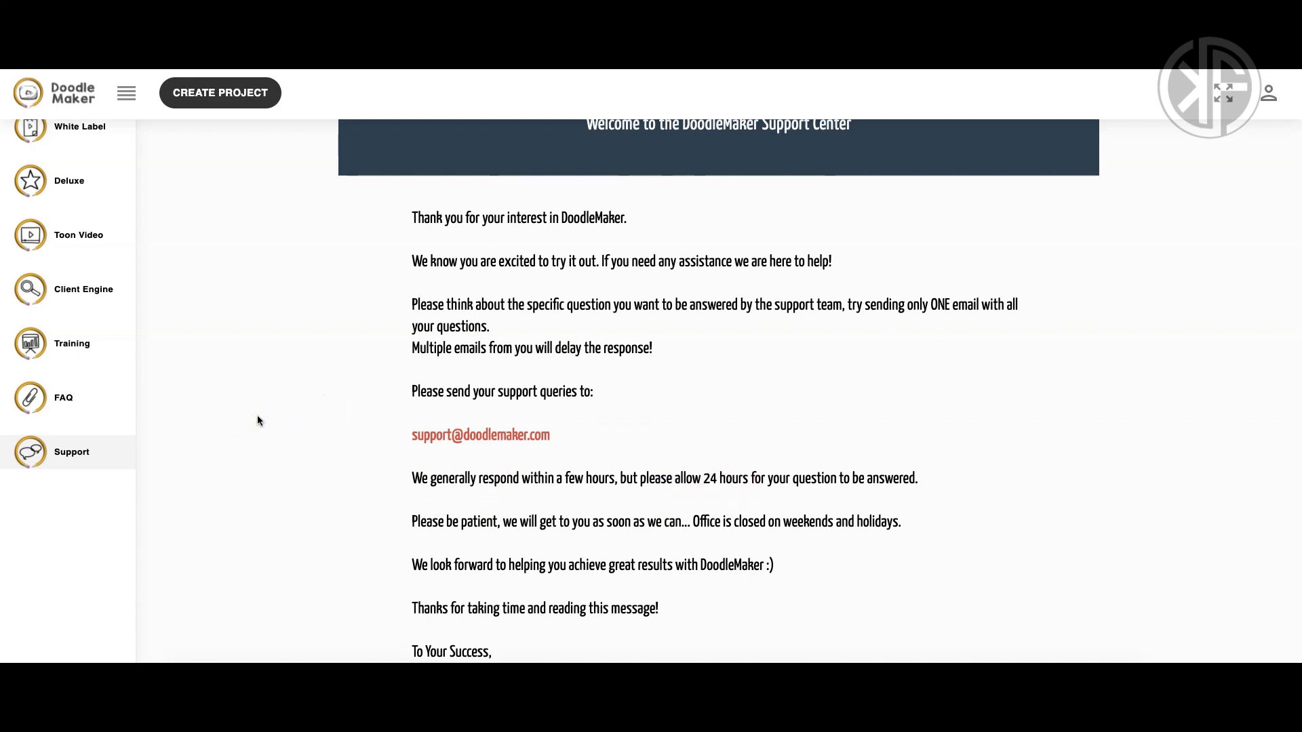
Open the Training page and look through the numbered DoodleMaker tutorial videos.
click(76, 344)
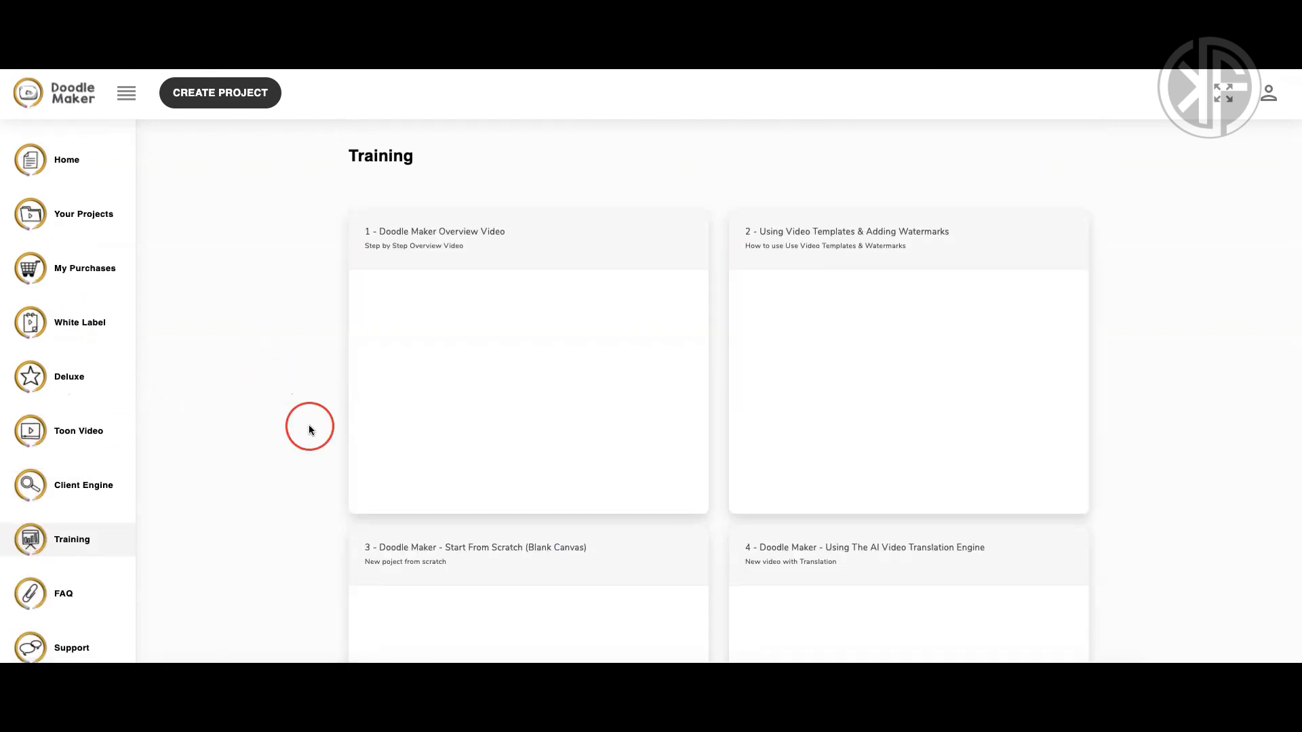
scroll(308, 424, down, 2)
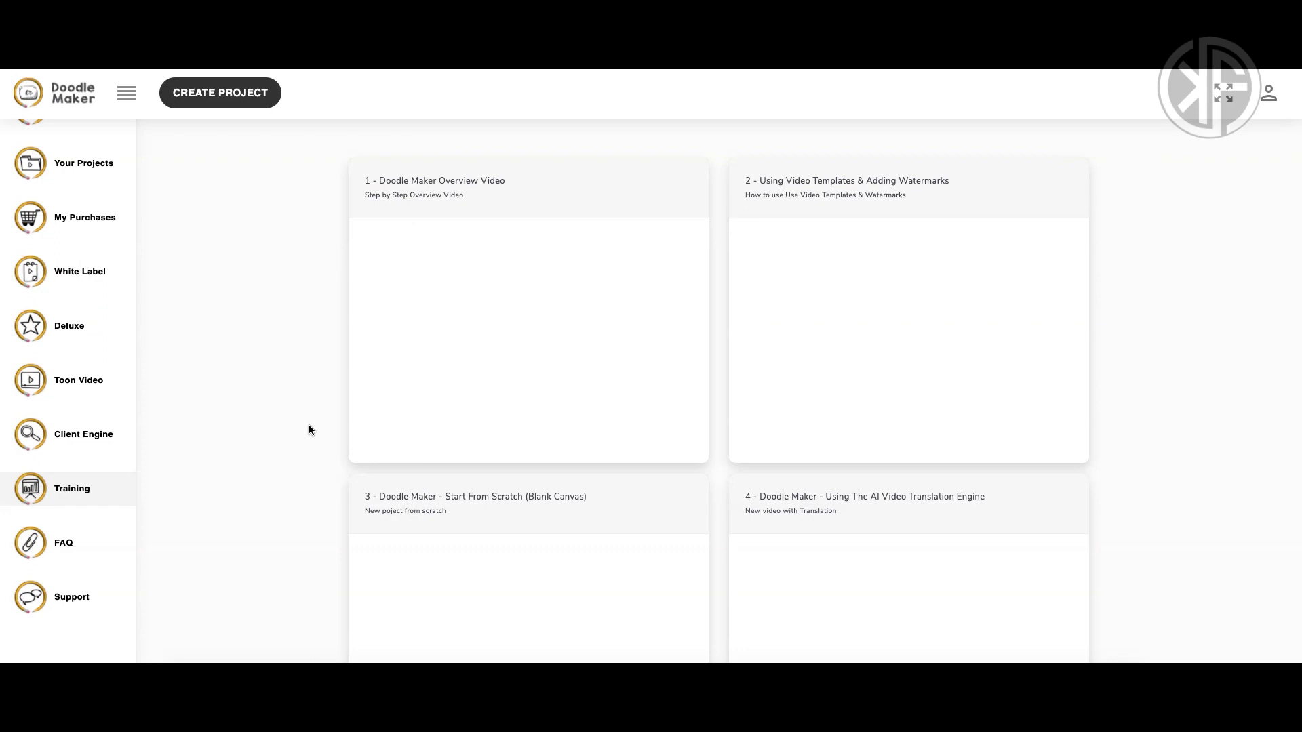
scroll(308, 426, down, 1)
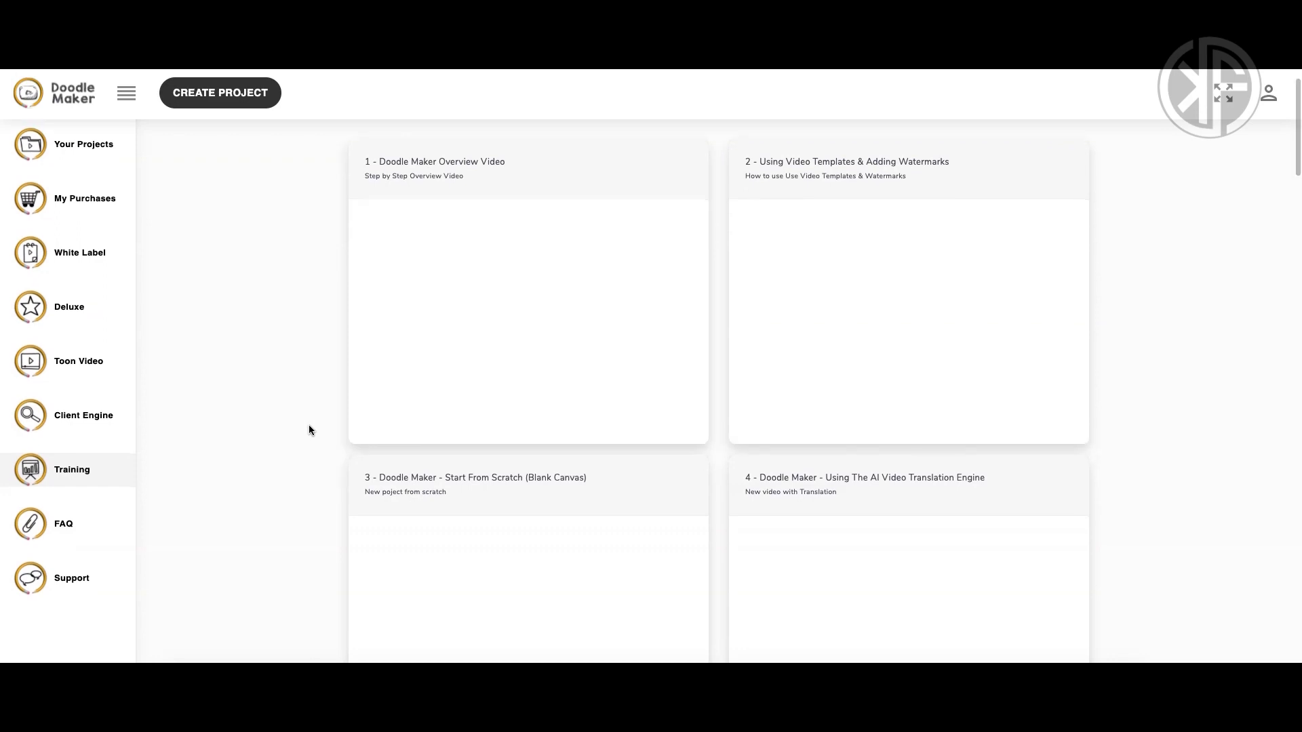
scroll(309, 430, down, 1)
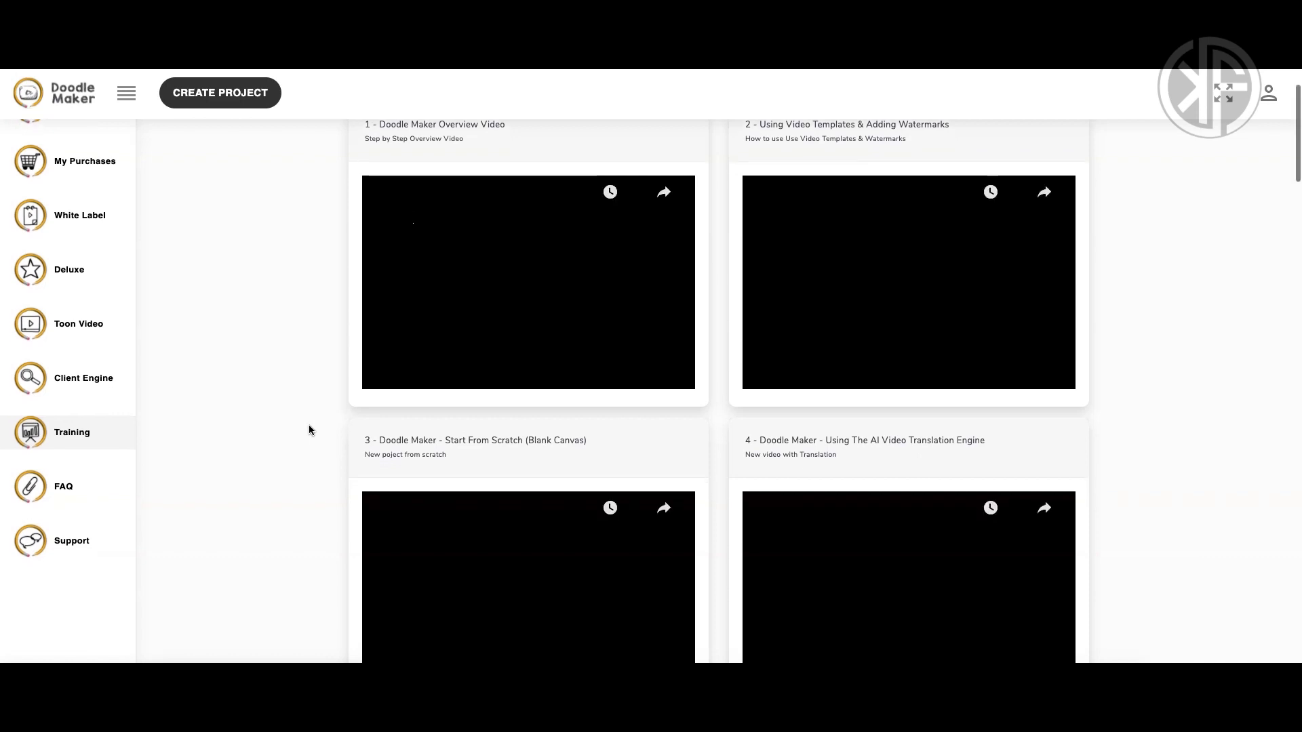
scroll(308, 430, down, 1)
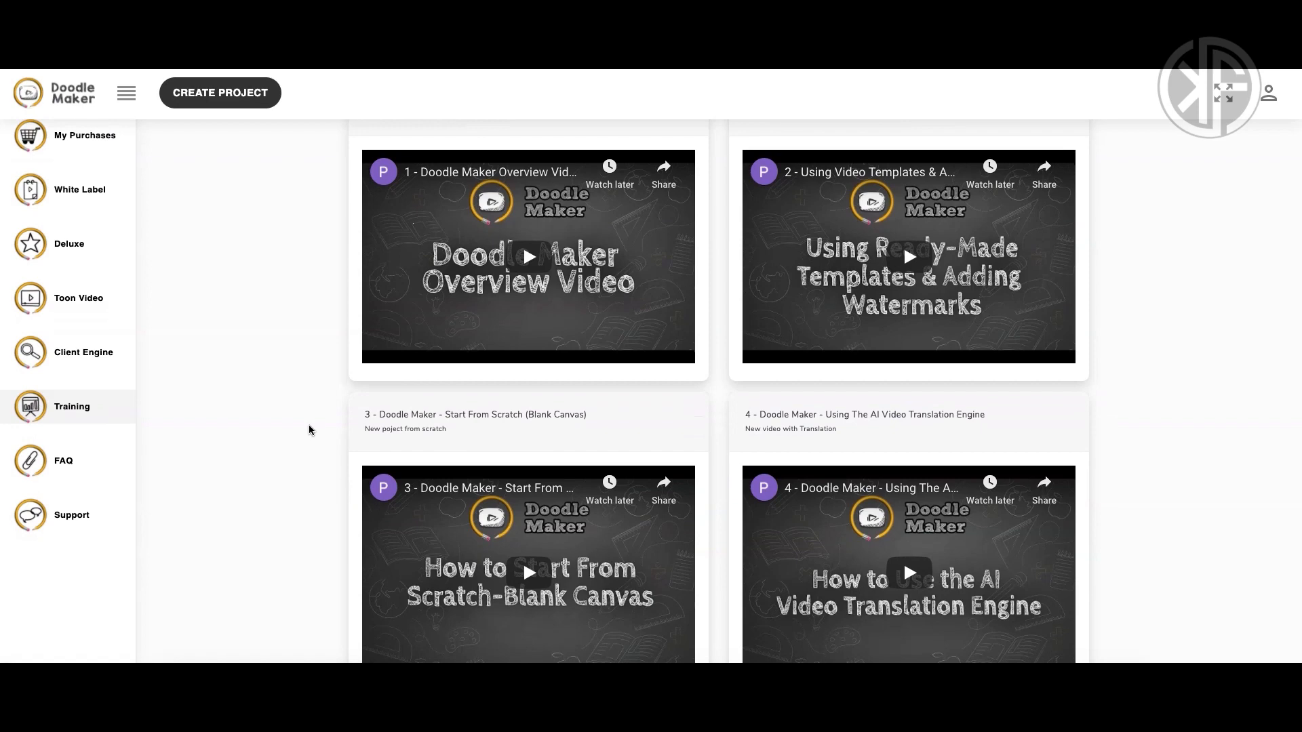
scroll(308, 430, down, 10)
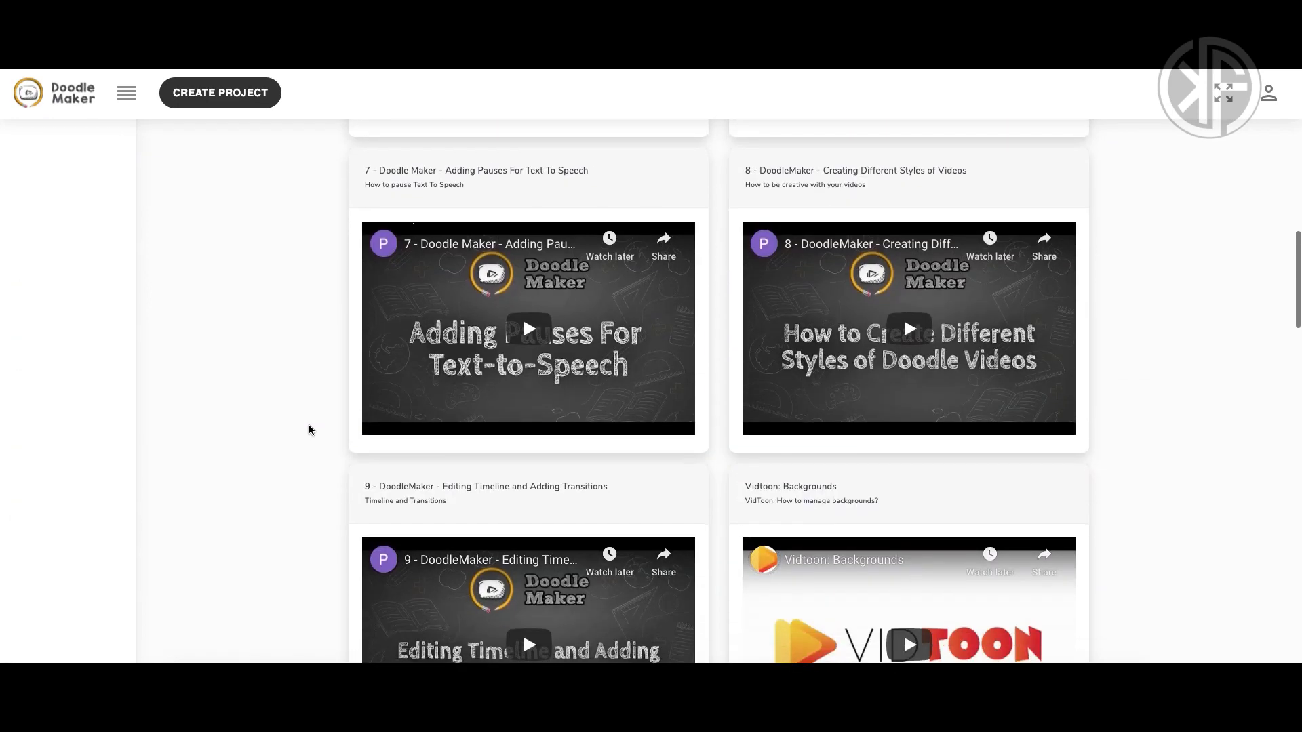
scroll(308, 430, down, 3)
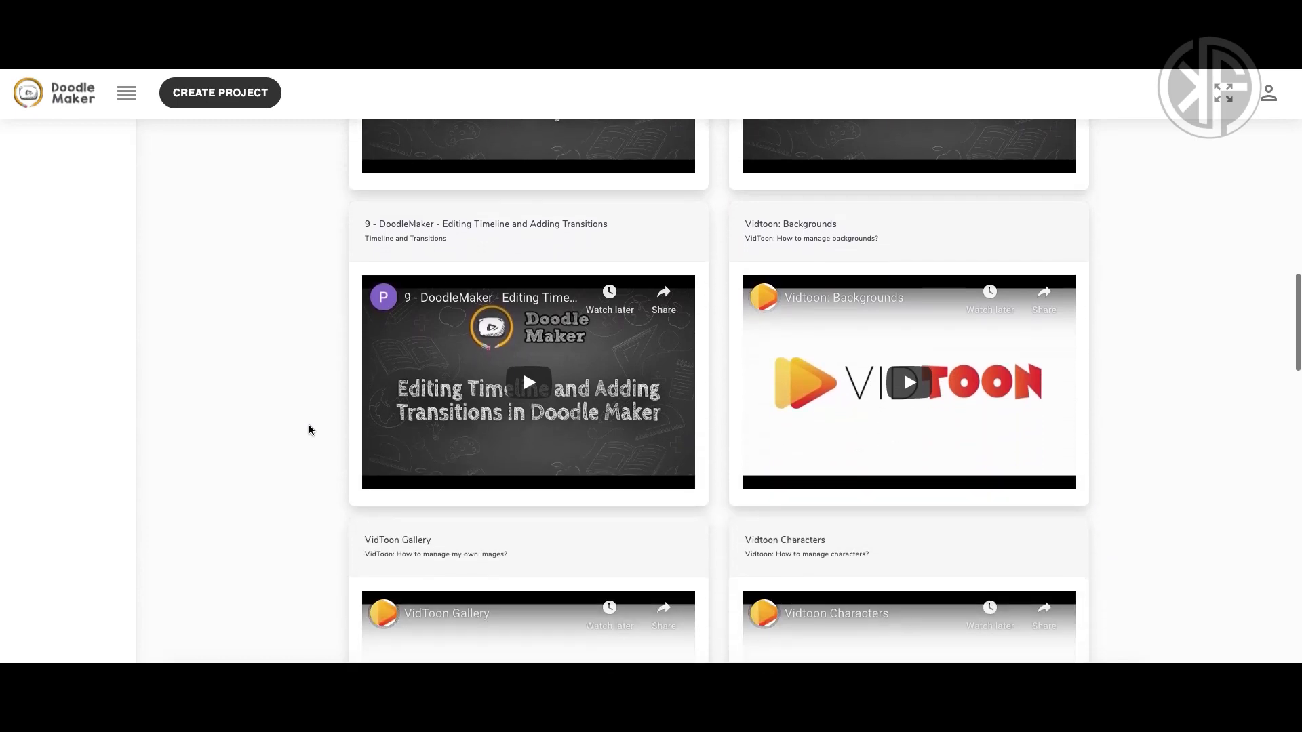
Look through the VidToon, advert creation and JobFinder tutorials down to the end of the Training page.
scroll(309, 430, down, 1)
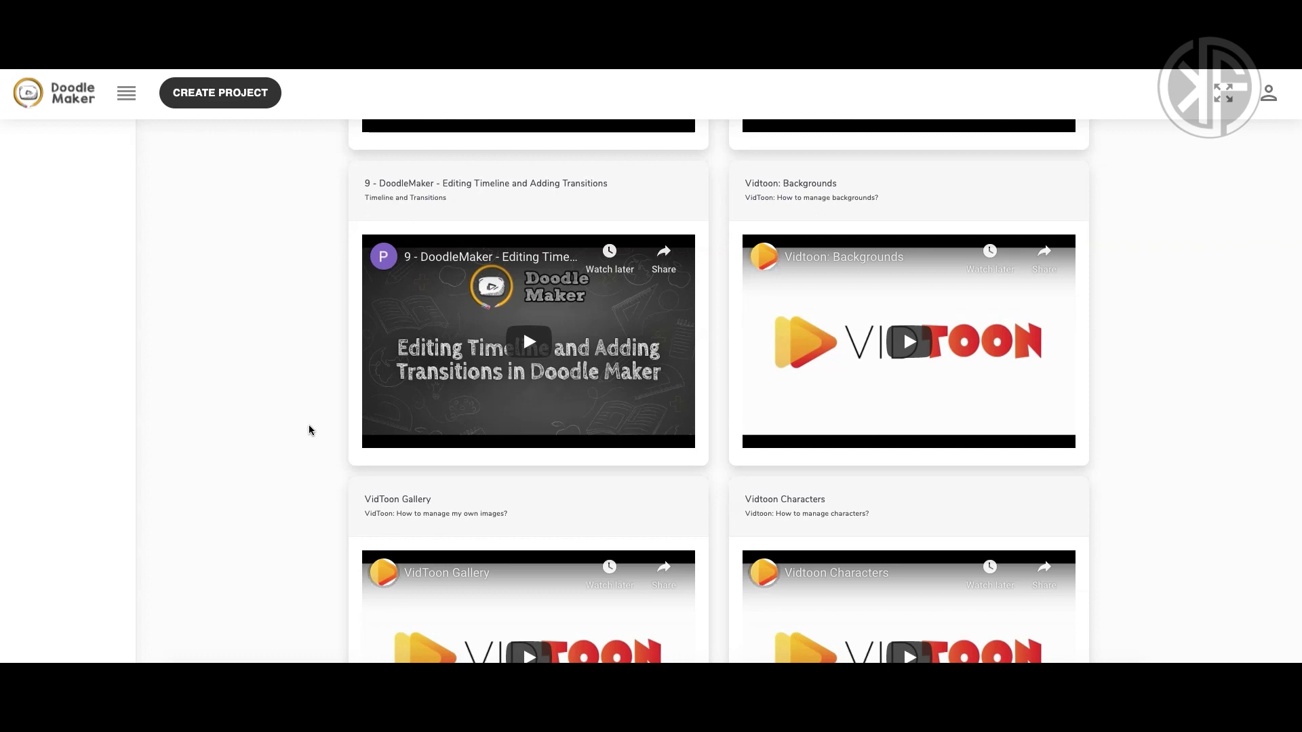
scroll(309, 430, down, 1)
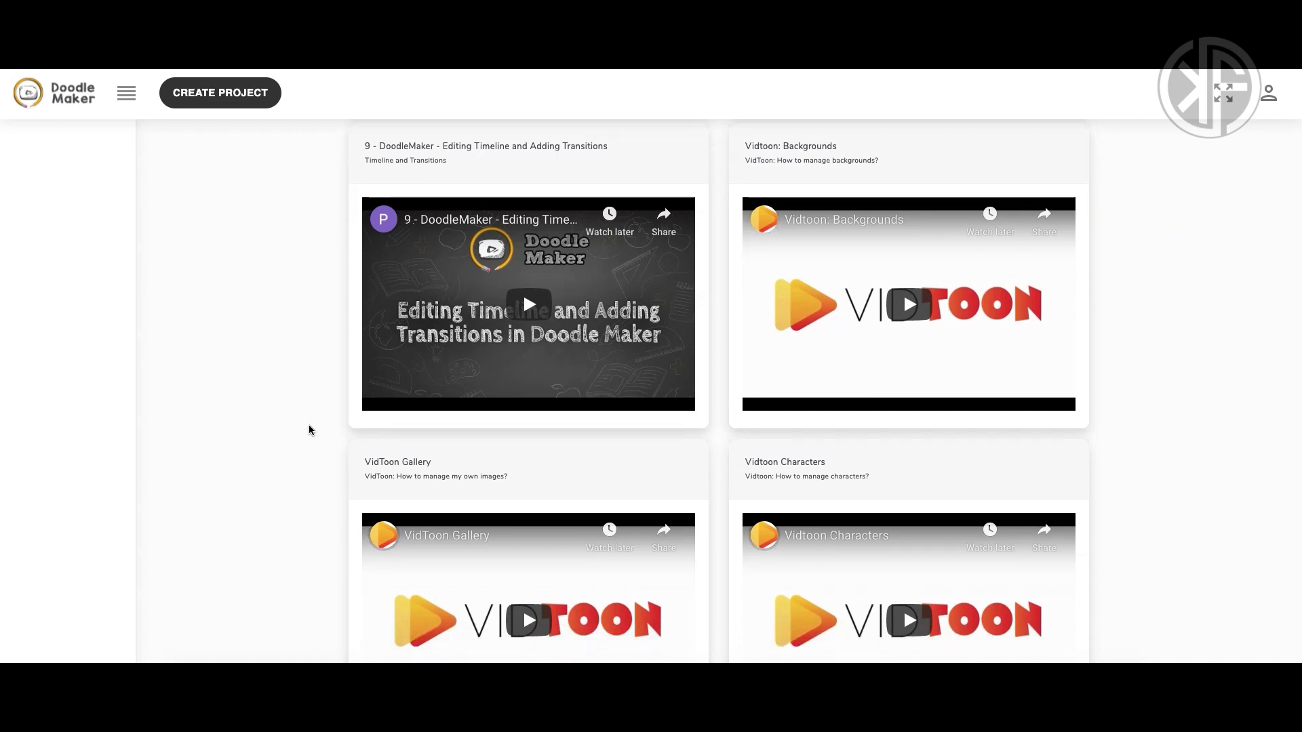
scroll(308, 430, down, 3)
scroll(309, 429, down, 14)
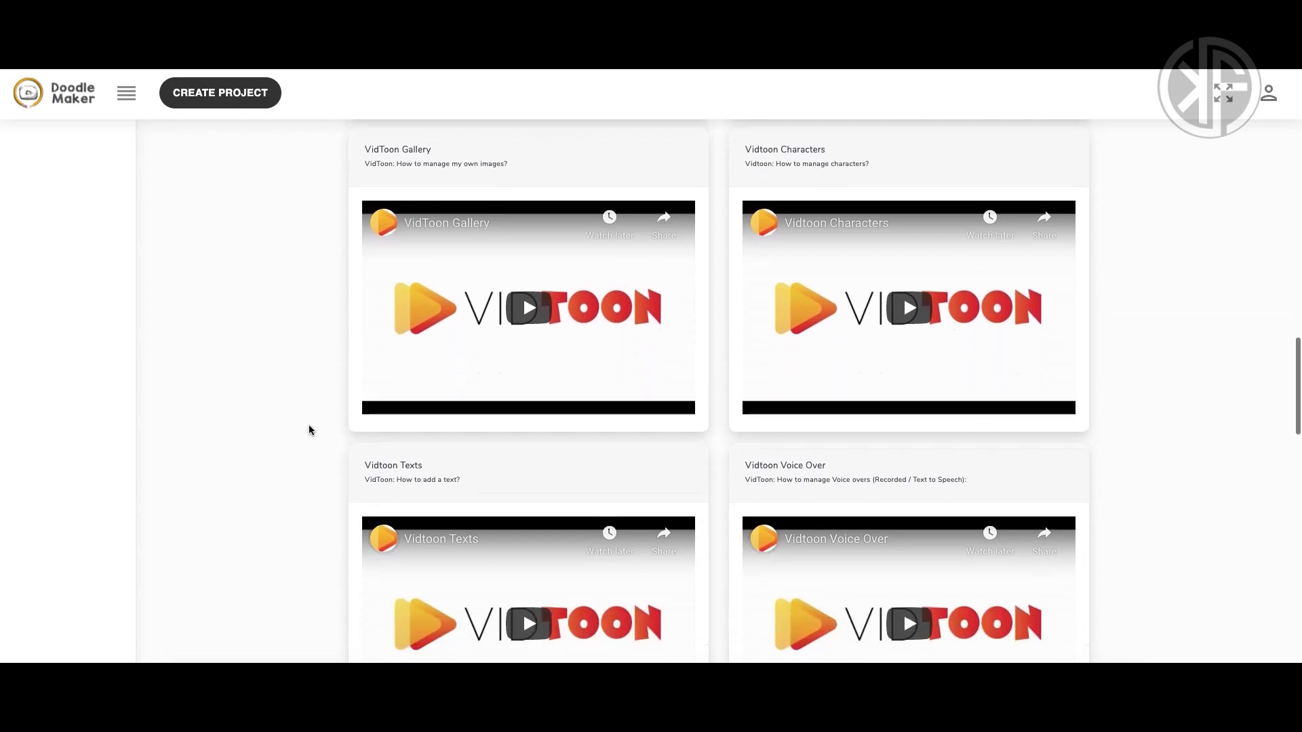
scroll(309, 430, down, 20)
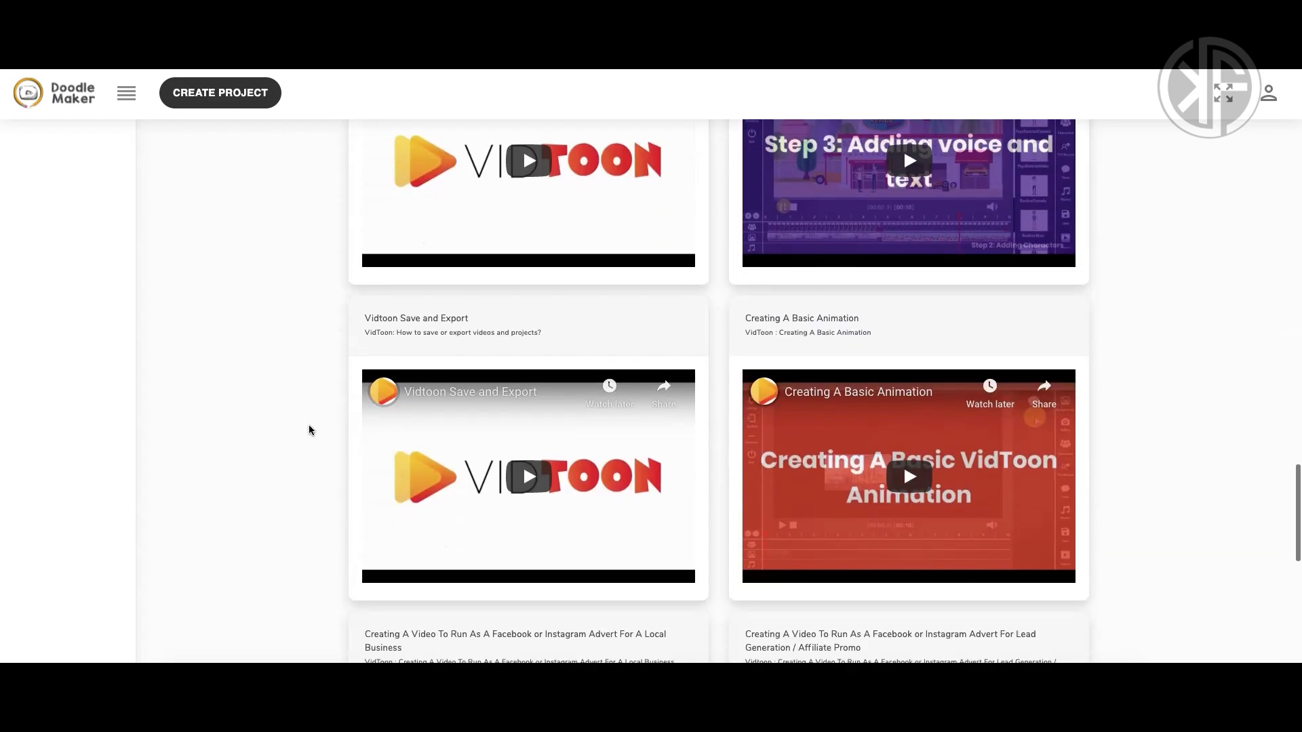
scroll(309, 430, down, 5)
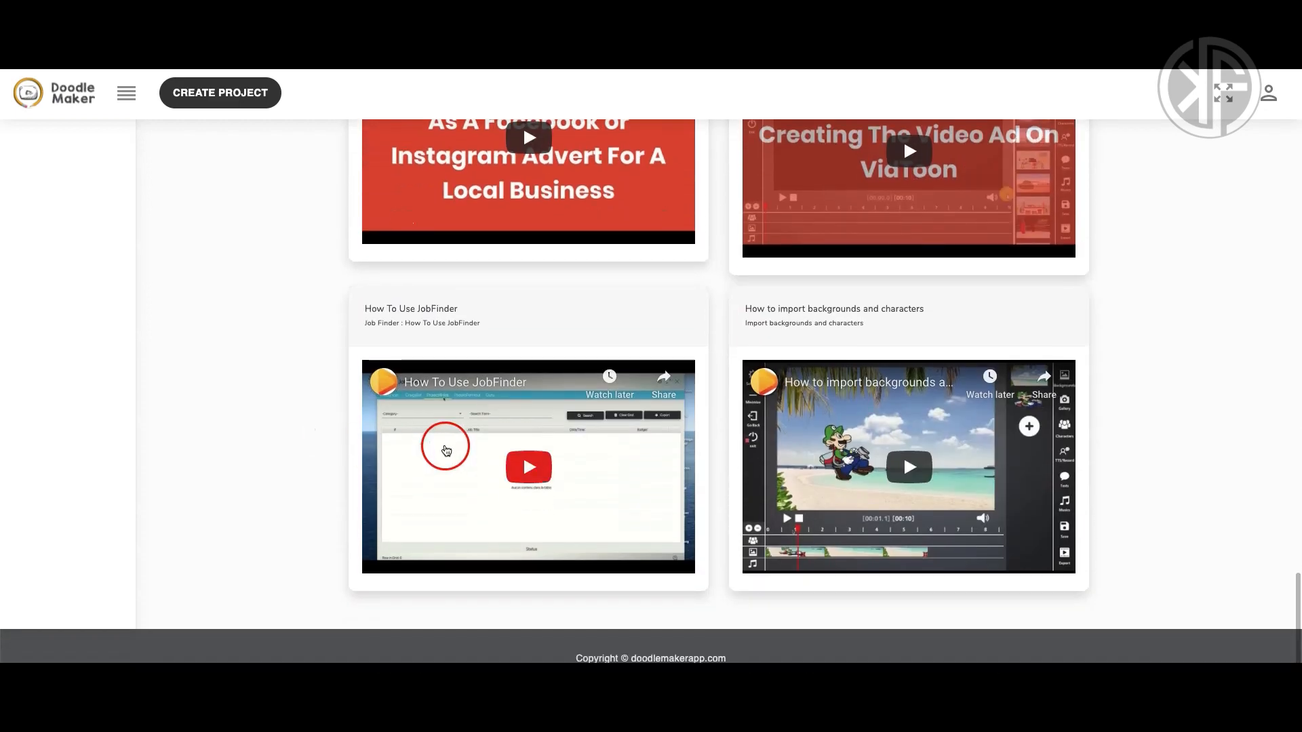
Go back to the first DoodleMaker tutorials at the beginning of the Training page.
scroll(302, 407, up, 20)
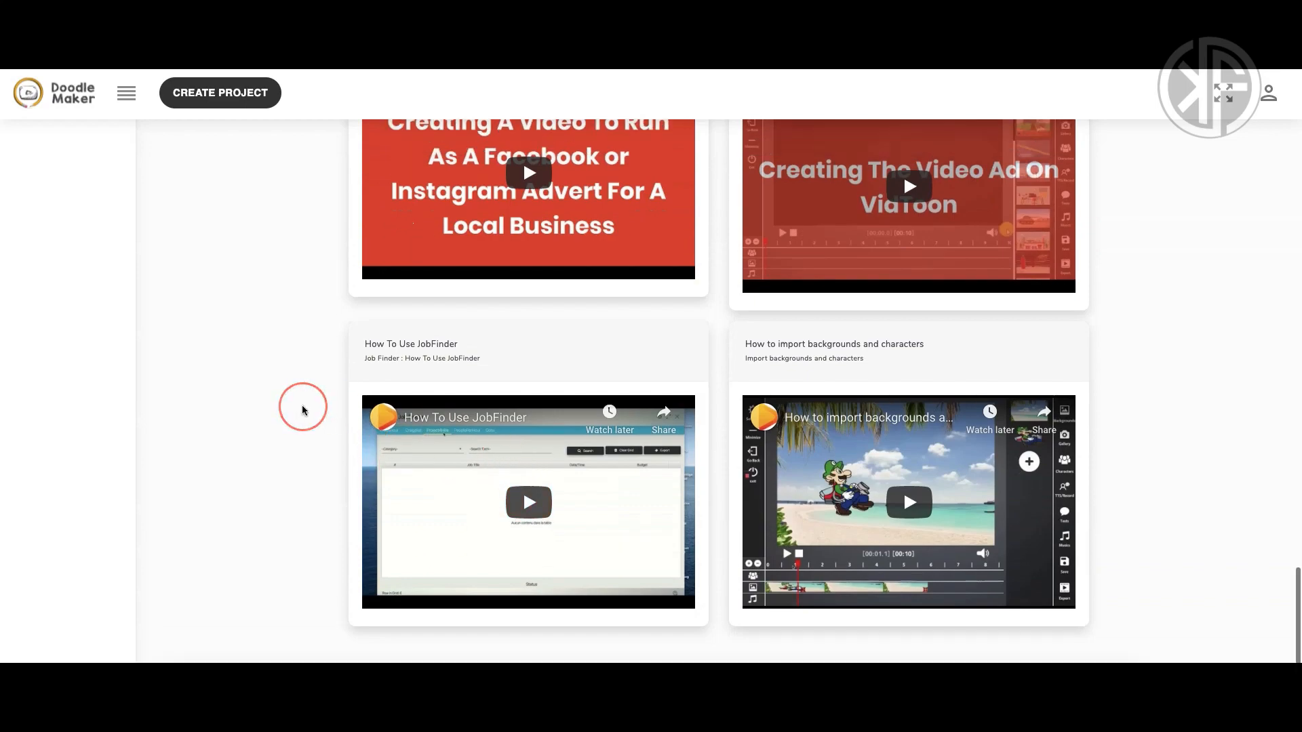
scroll(303, 406, up, 20)
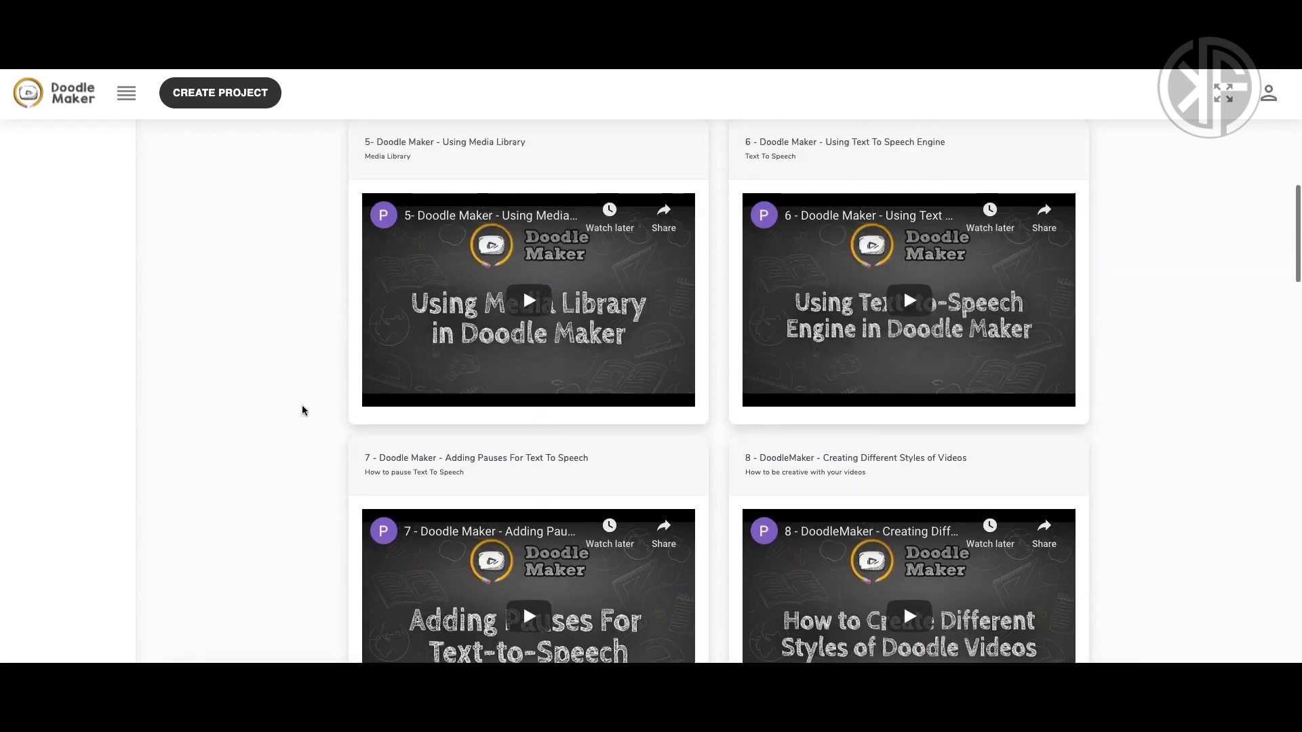
scroll(302, 406, down, 3)
scroll(302, 406, up, 3)
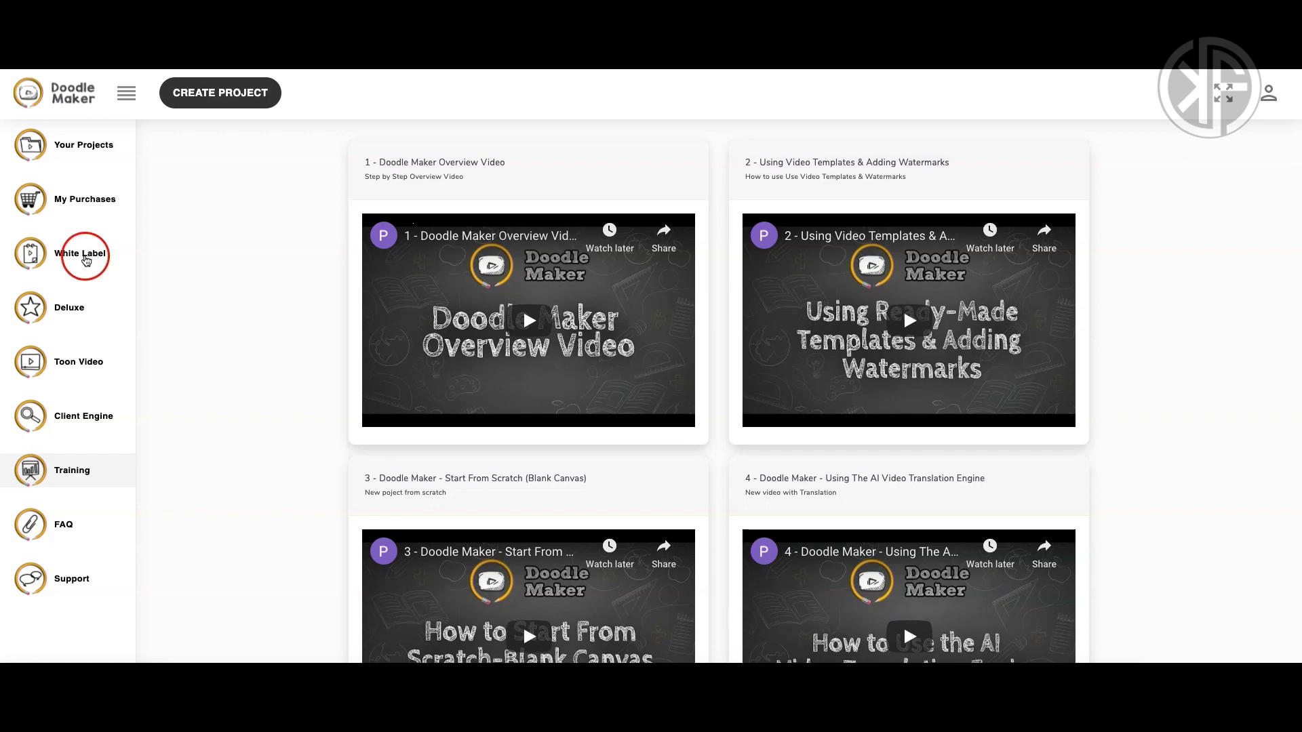
Review the White Label upgrade's sales page with its Agency and Enterprise plans, and view the My Purchases product list.
click(94, 260)
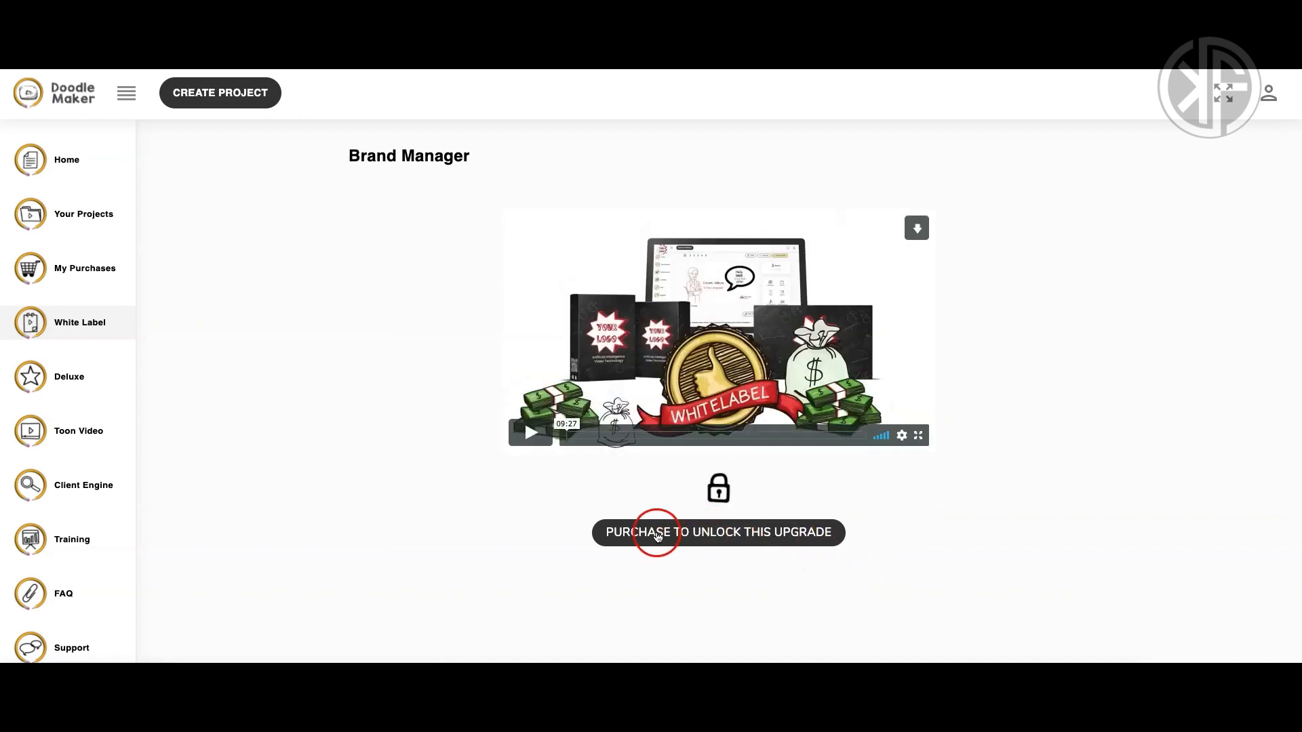
click(753, 539)
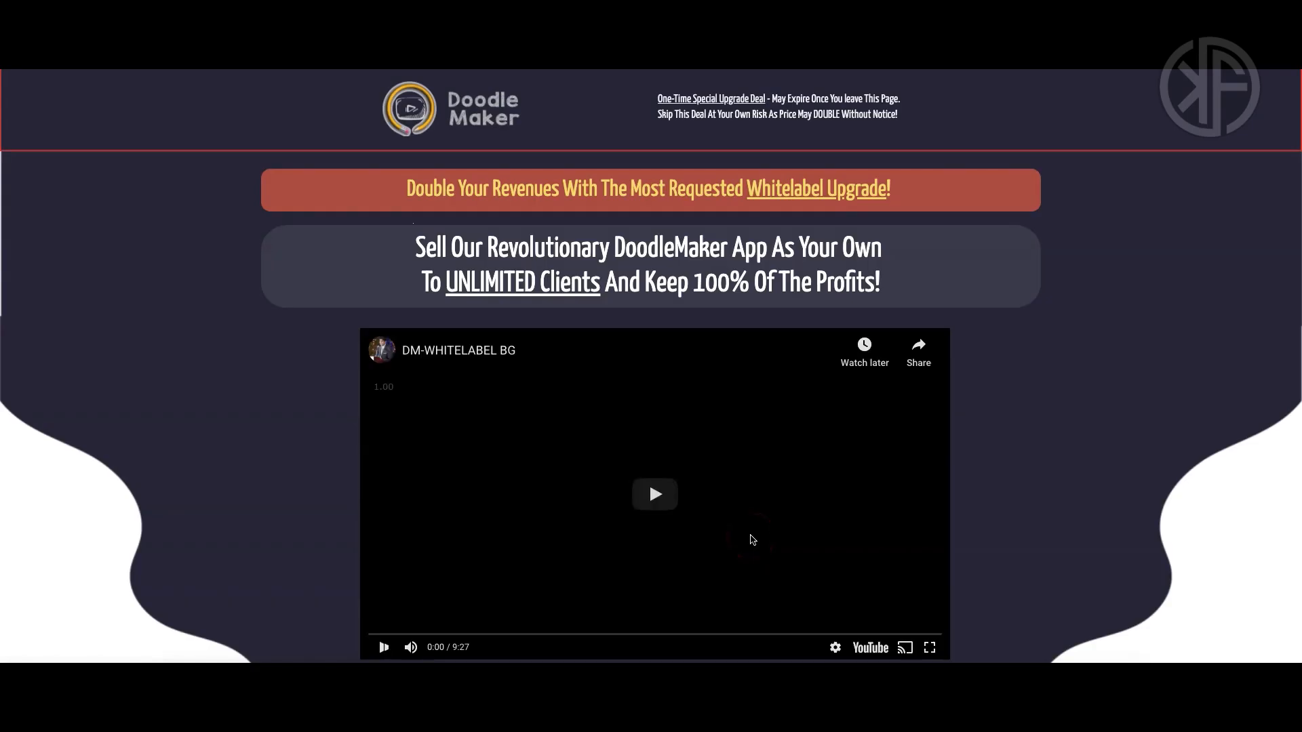
scroll(1061, 509, down, 9)
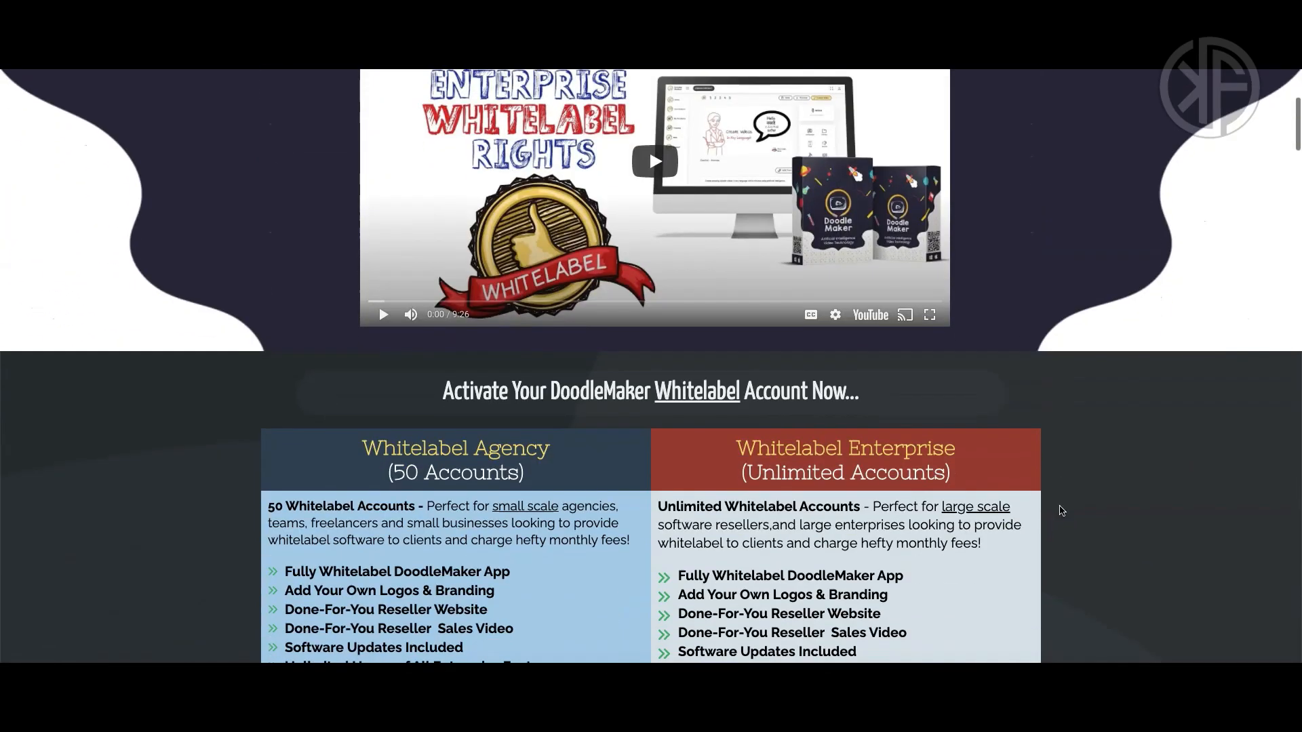
scroll(1061, 510, down, 1)
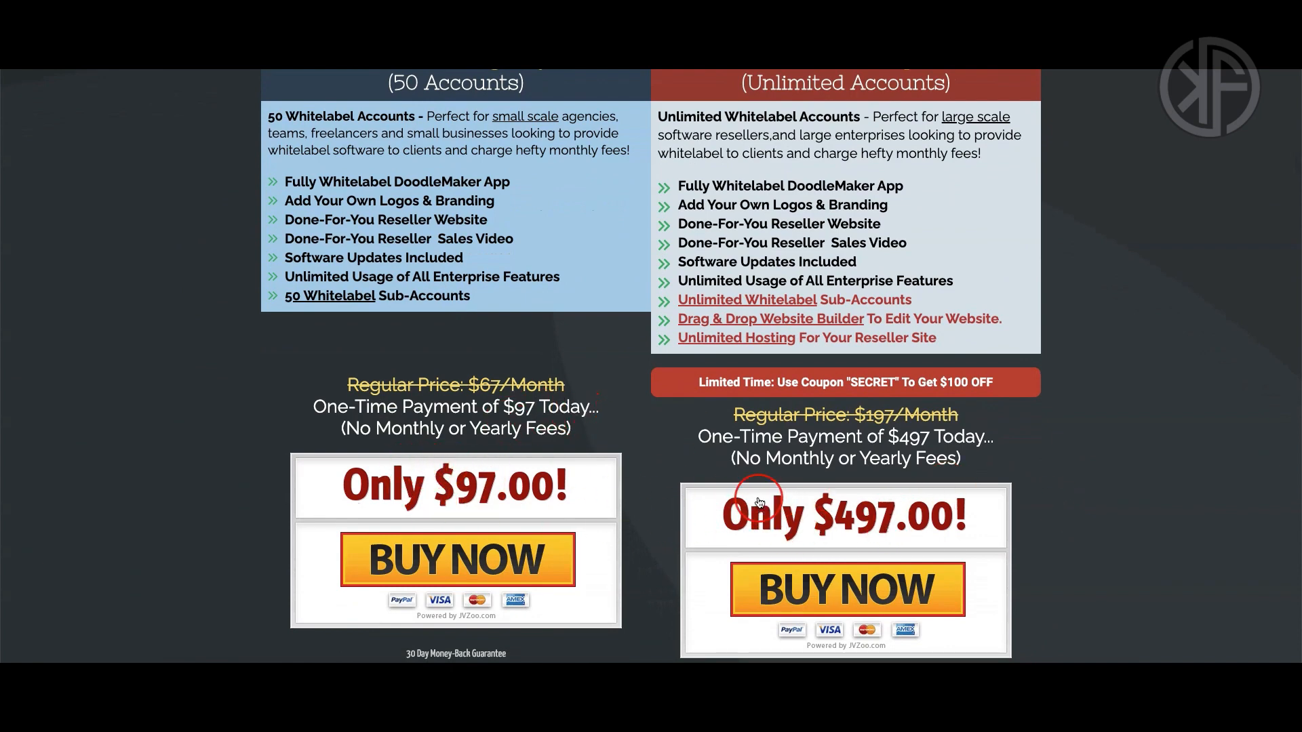
scroll(758, 501, up, 15)
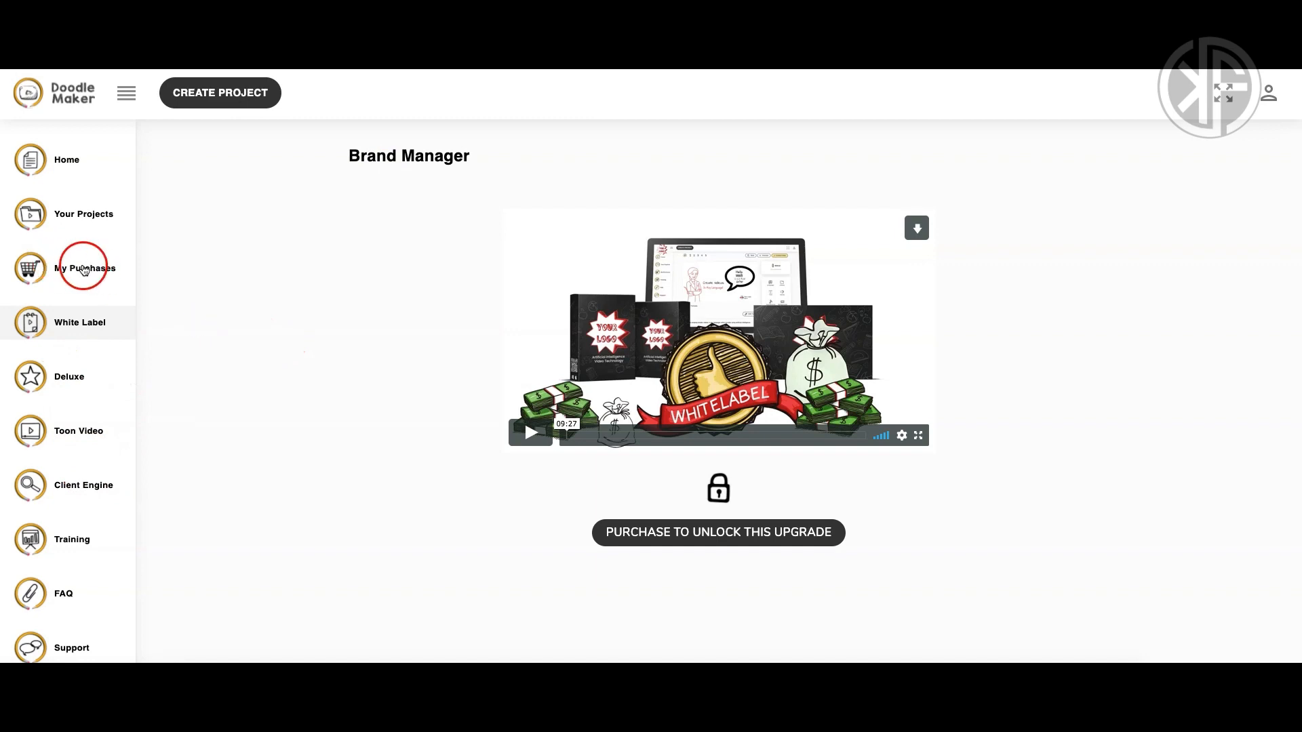
click(84, 270)
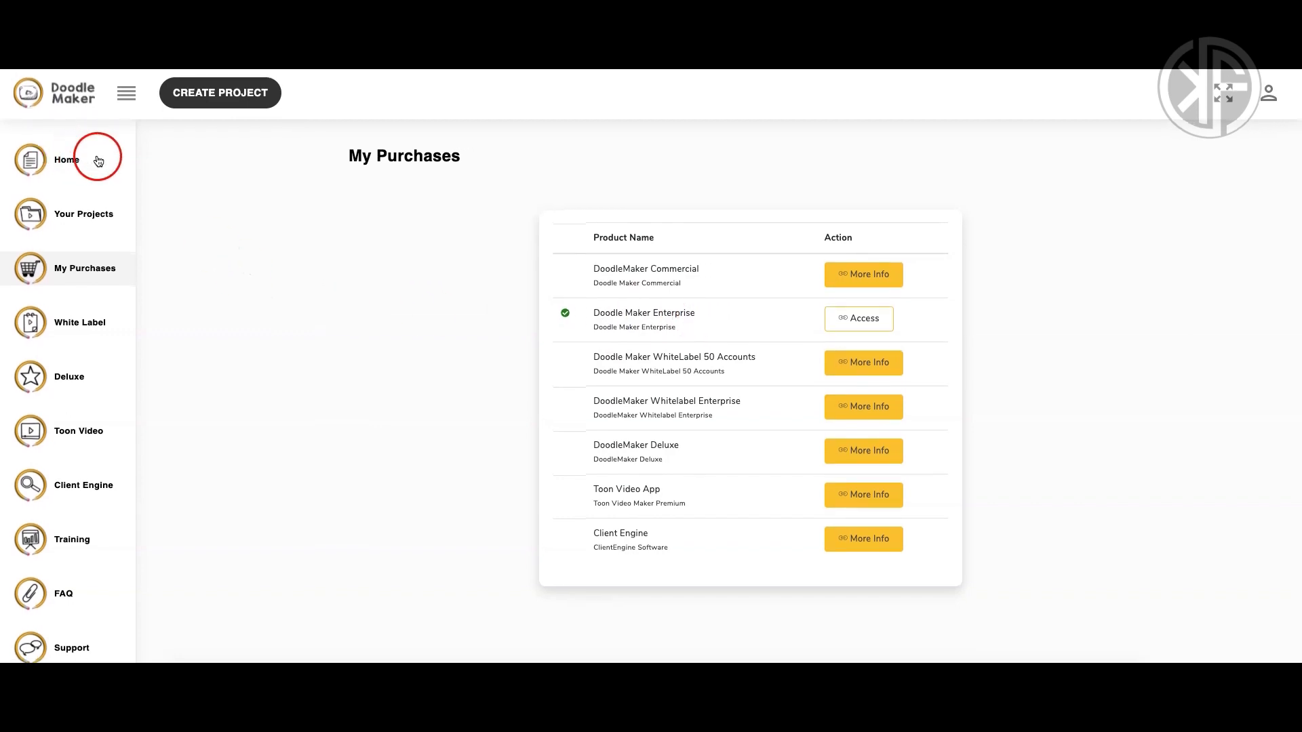
Start a new project from a ready-made template.
click(221, 95)
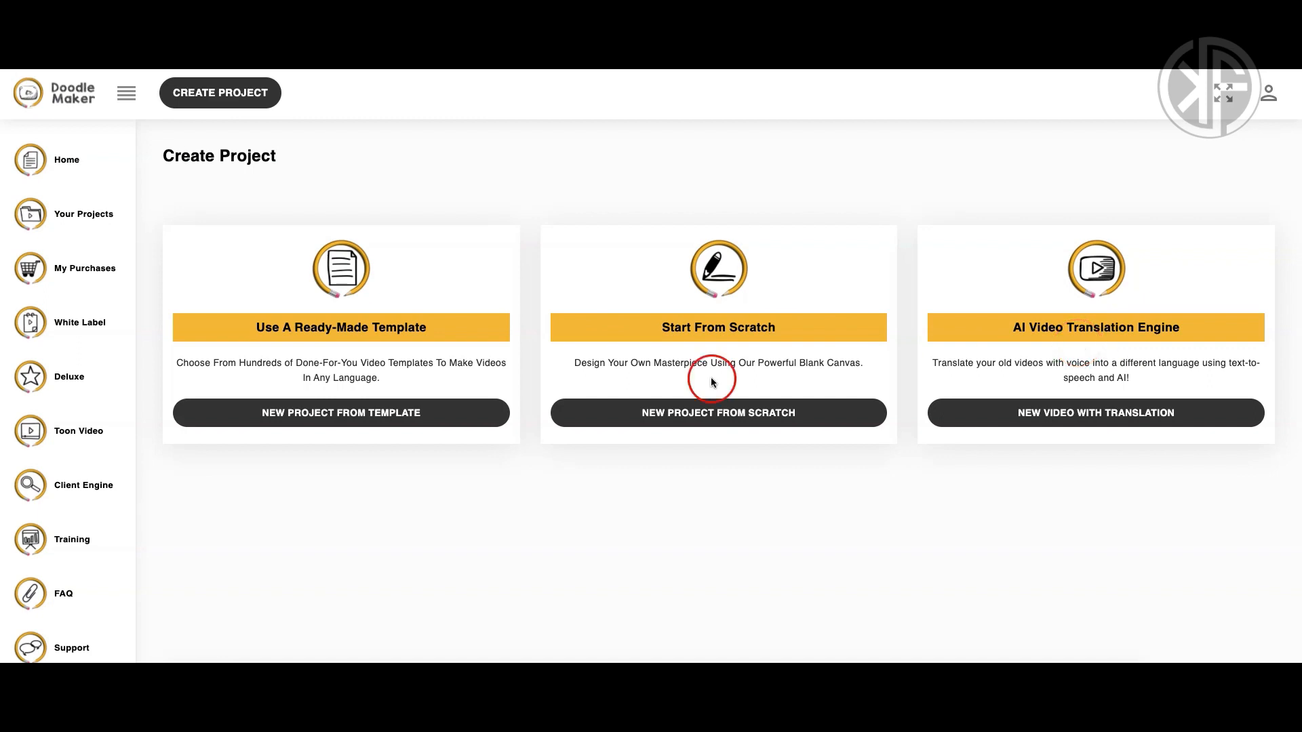
click(353, 413)
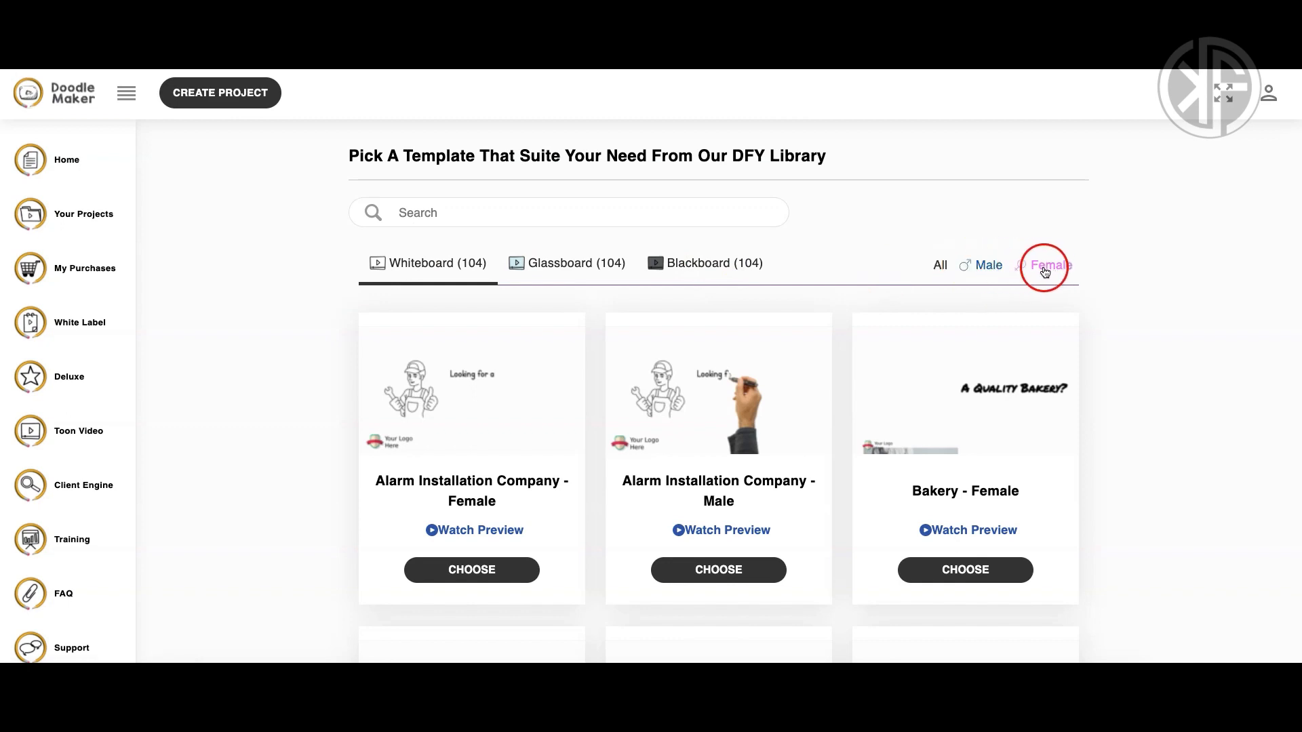
Look through the Whiteboard templates in the DFY library, such as bakery, bankruptcy lawyer, car dealer and catering.
scroll(653, 437, down, 3)
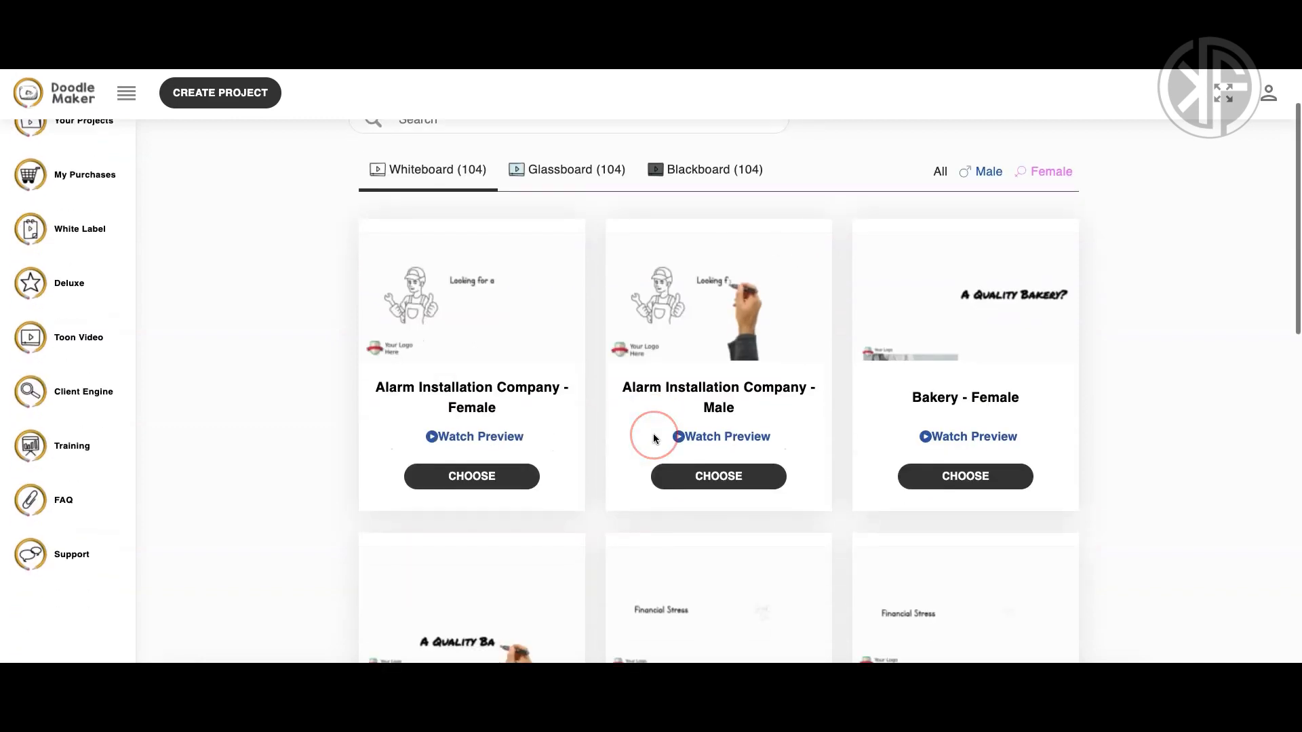
scroll(653, 437, down, 4)
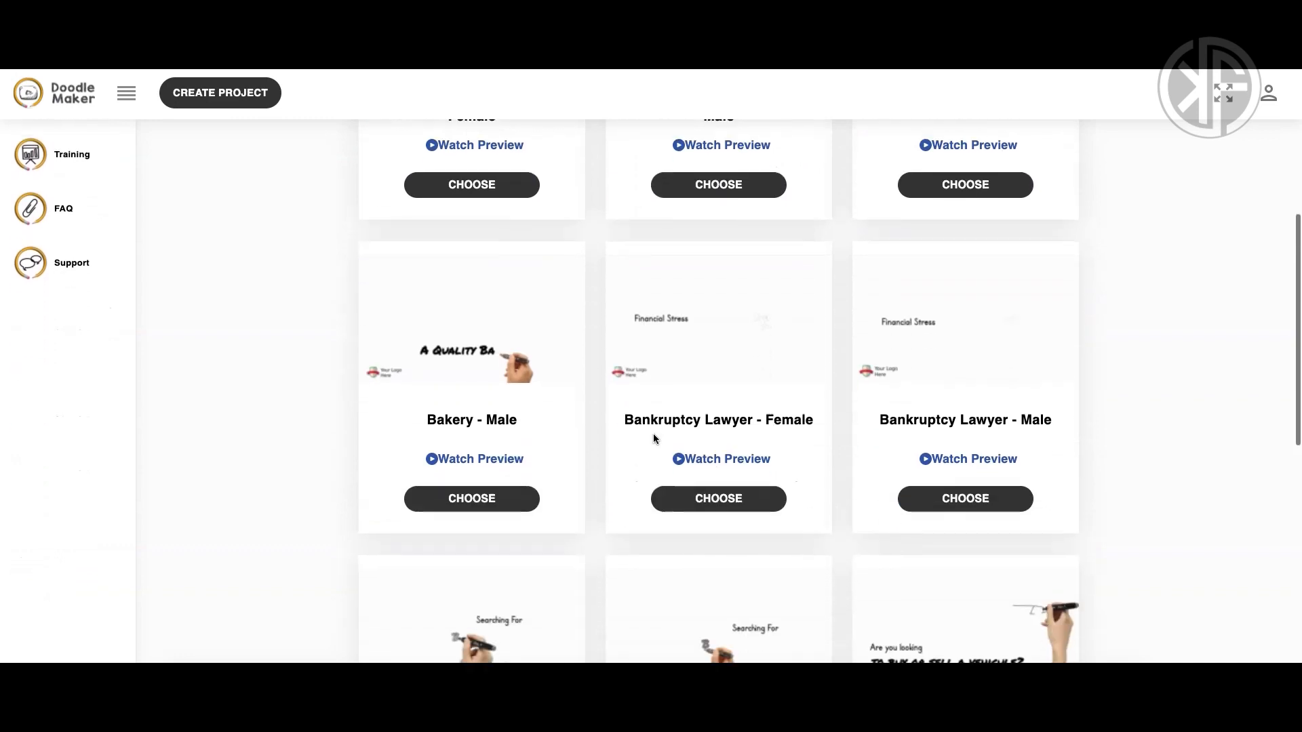
scroll(653, 437, down, 3)
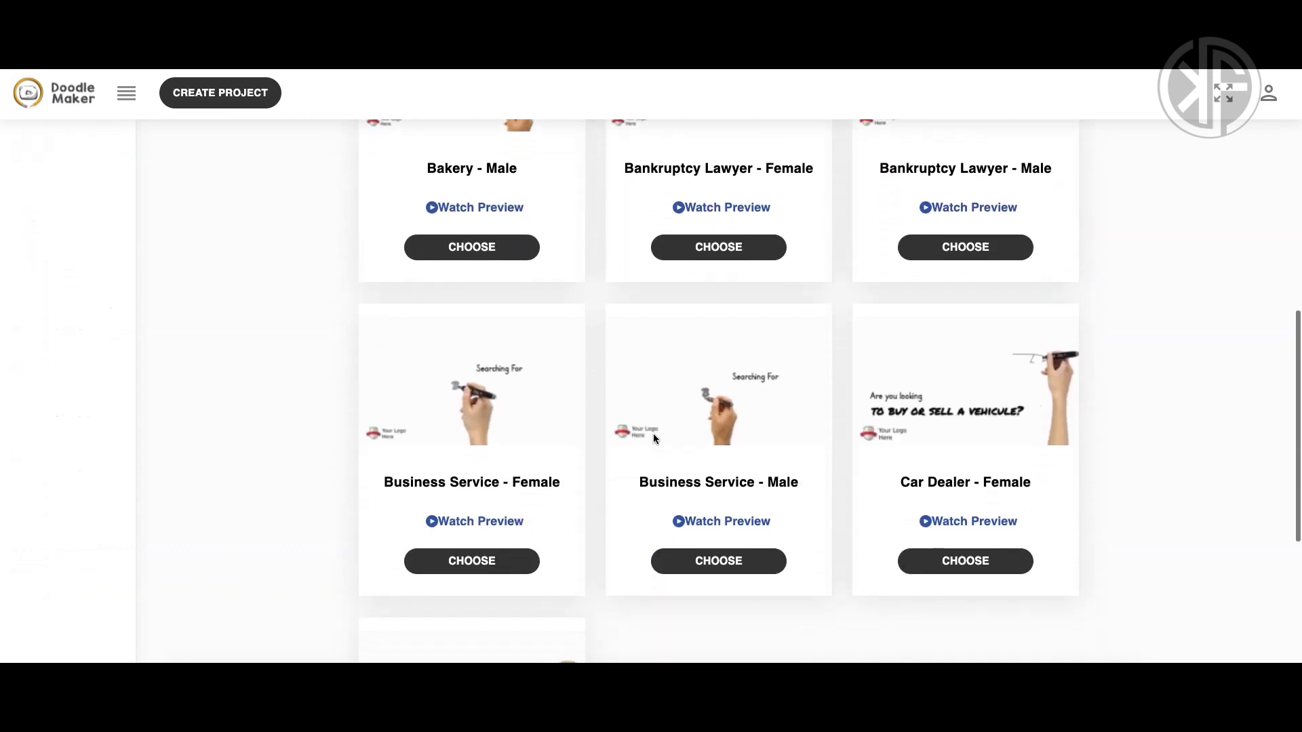
scroll(653, 437, down, 2)
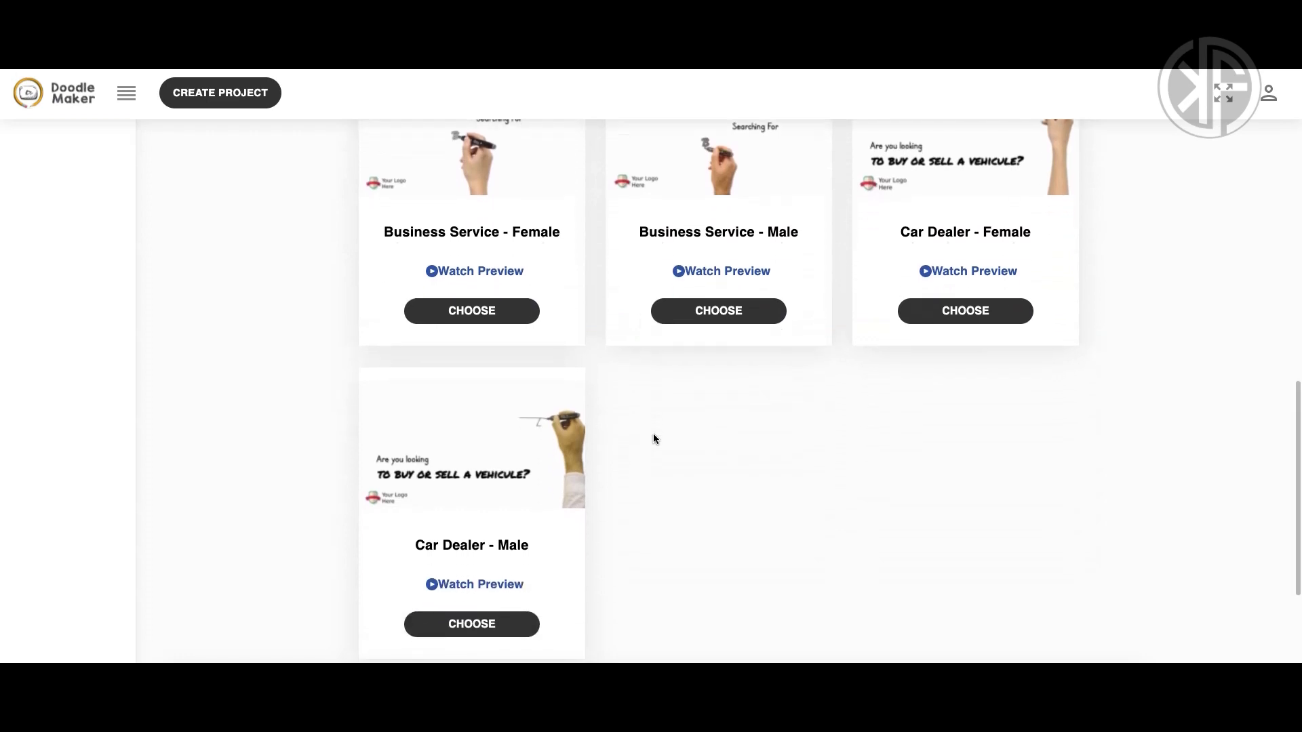
scroll(653, 437, down, 1)
scroll(654, 438, down, 1)
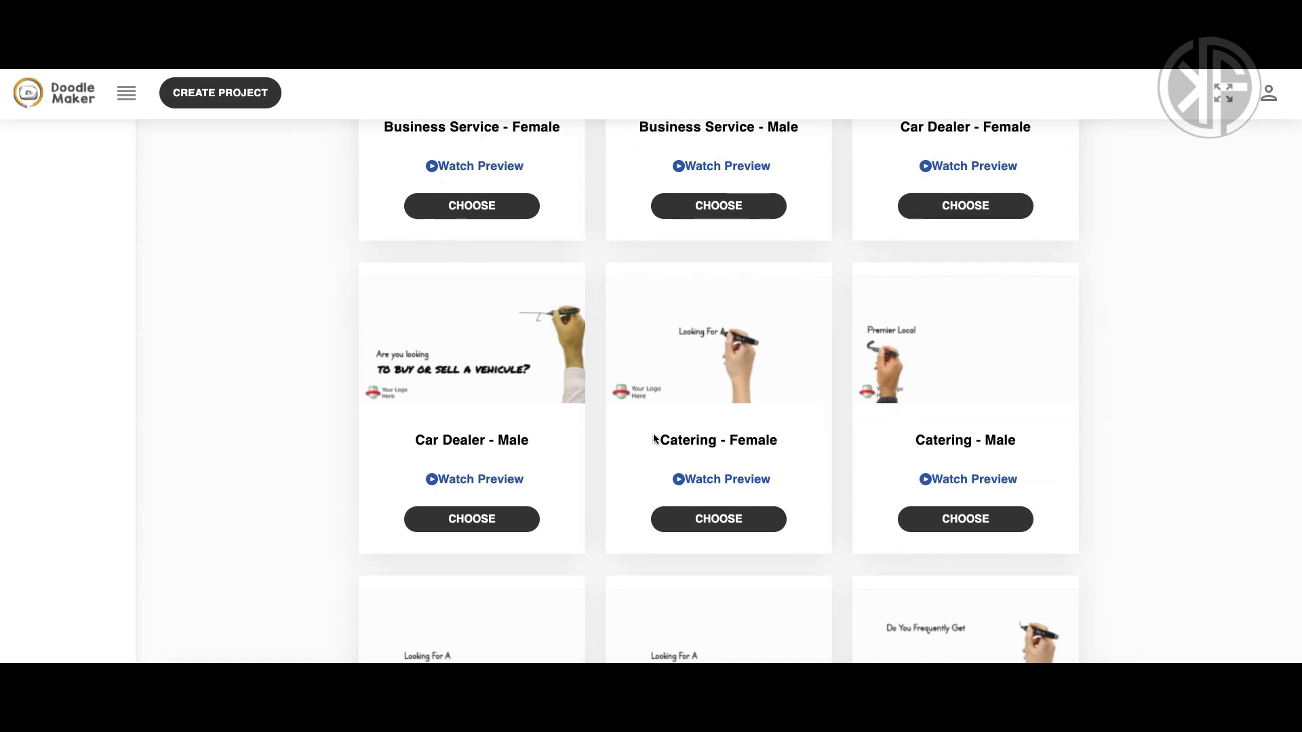
scroll(653, 438, up, 10)
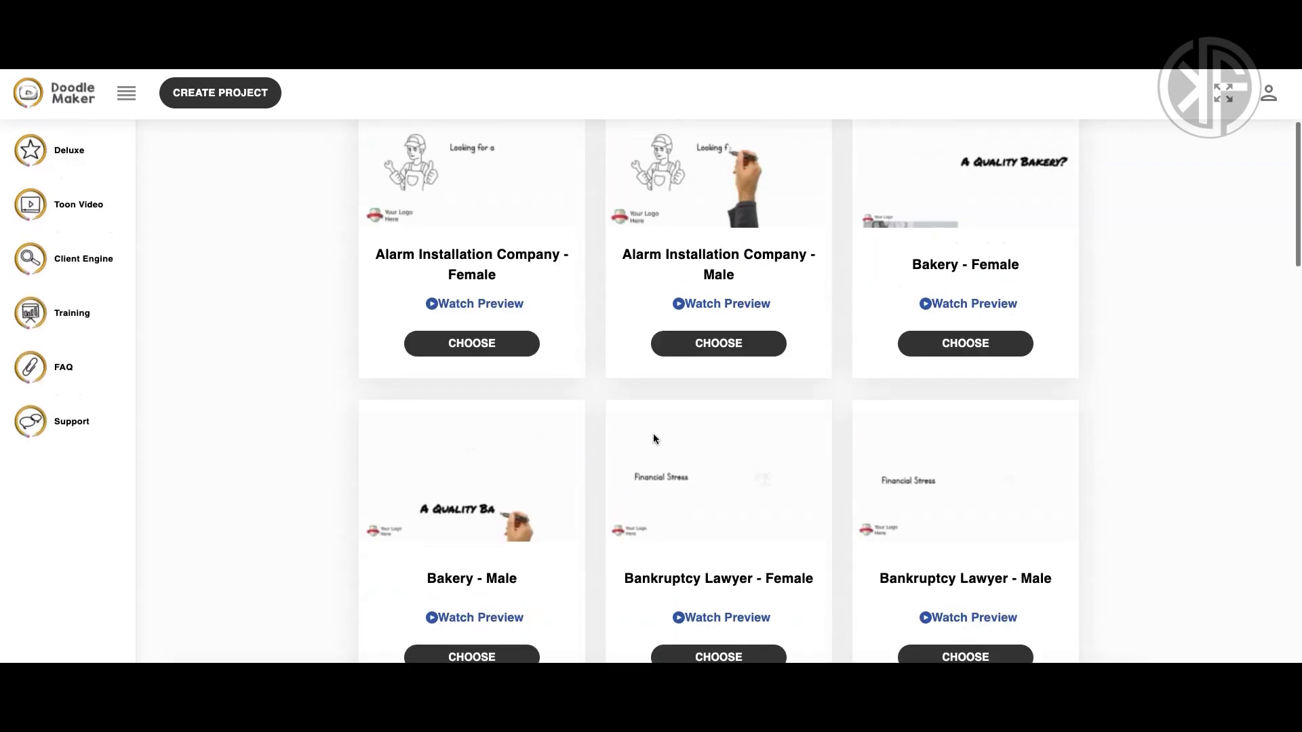
scroll(653, 433, up, 6)
Preview the Alarm Installation Company - Female whiteboard template and choose it for the new project.
click(493, 364)
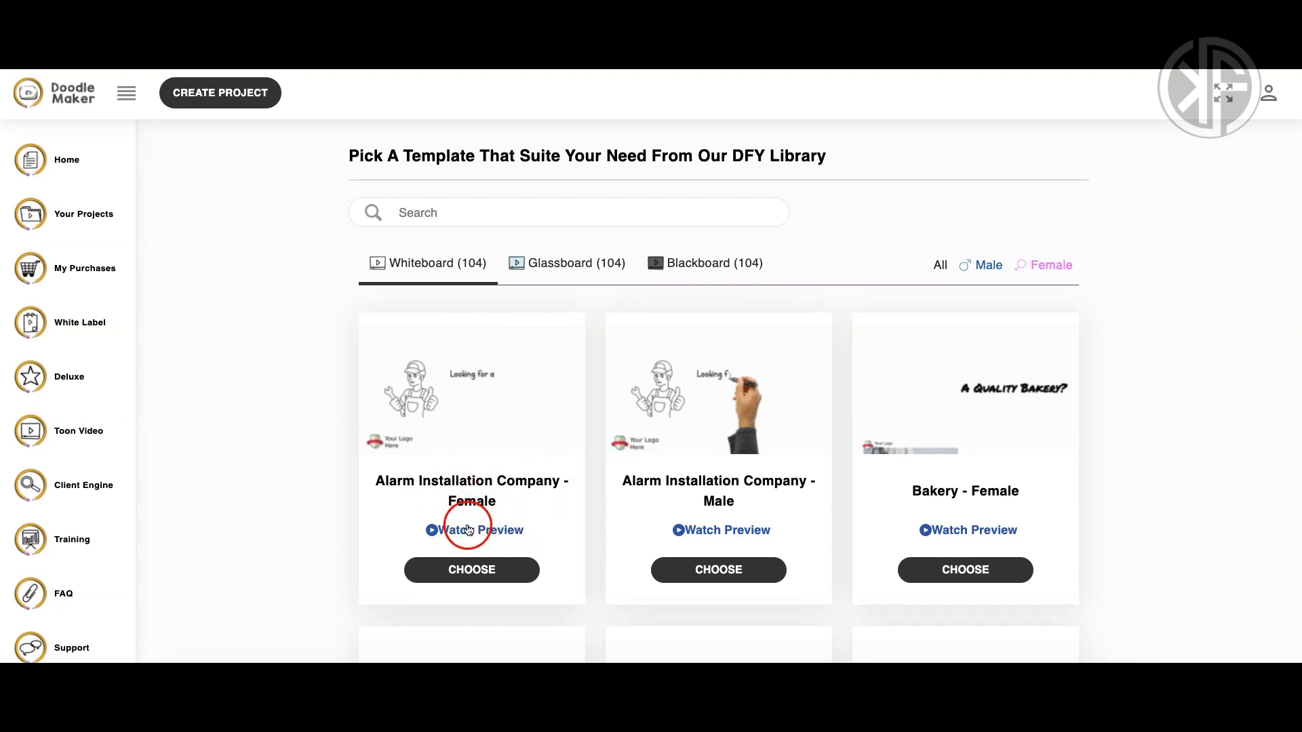
click(488, 531)
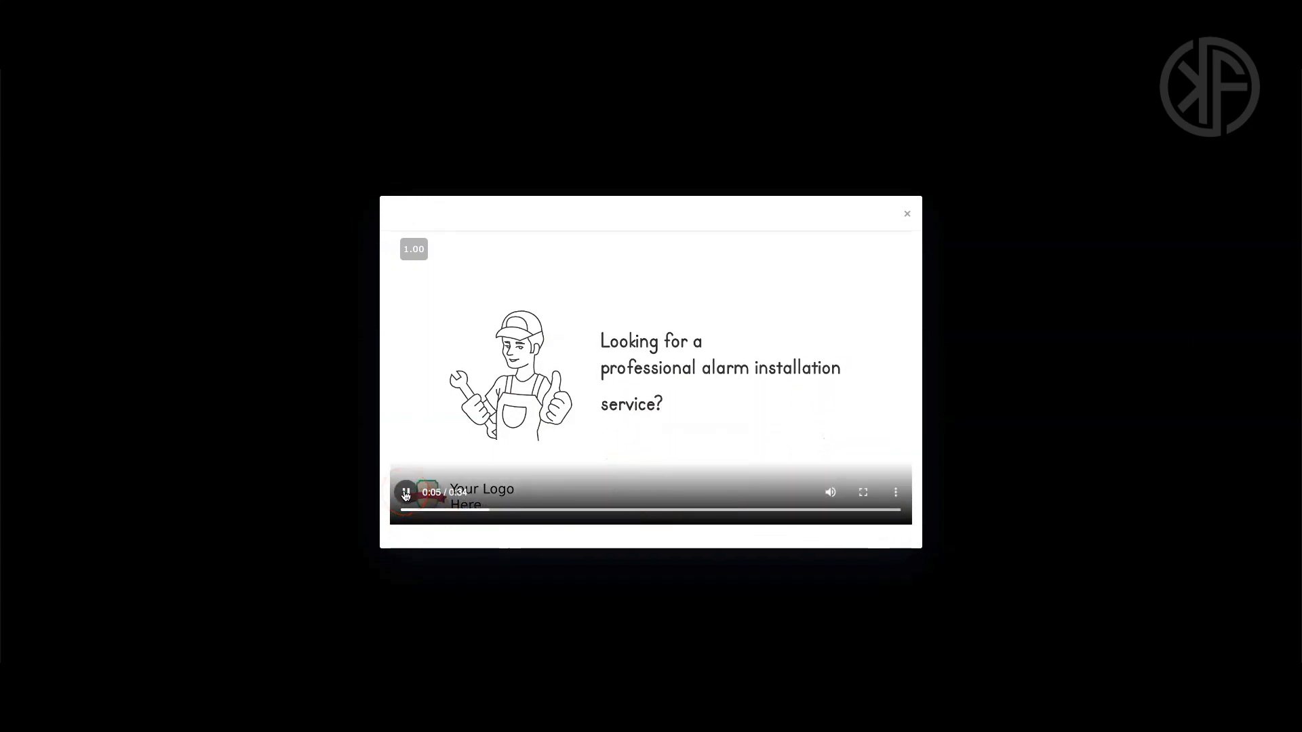
click(405, 494)
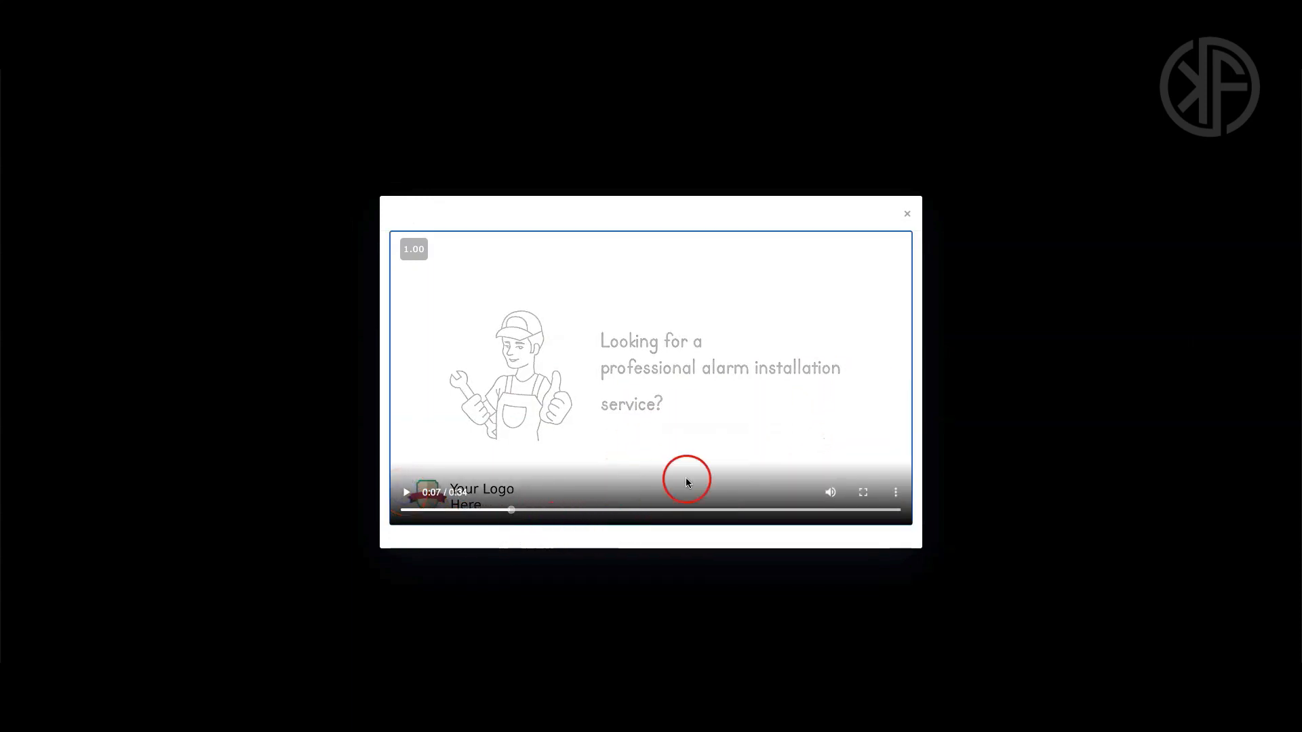
click(907, 213)
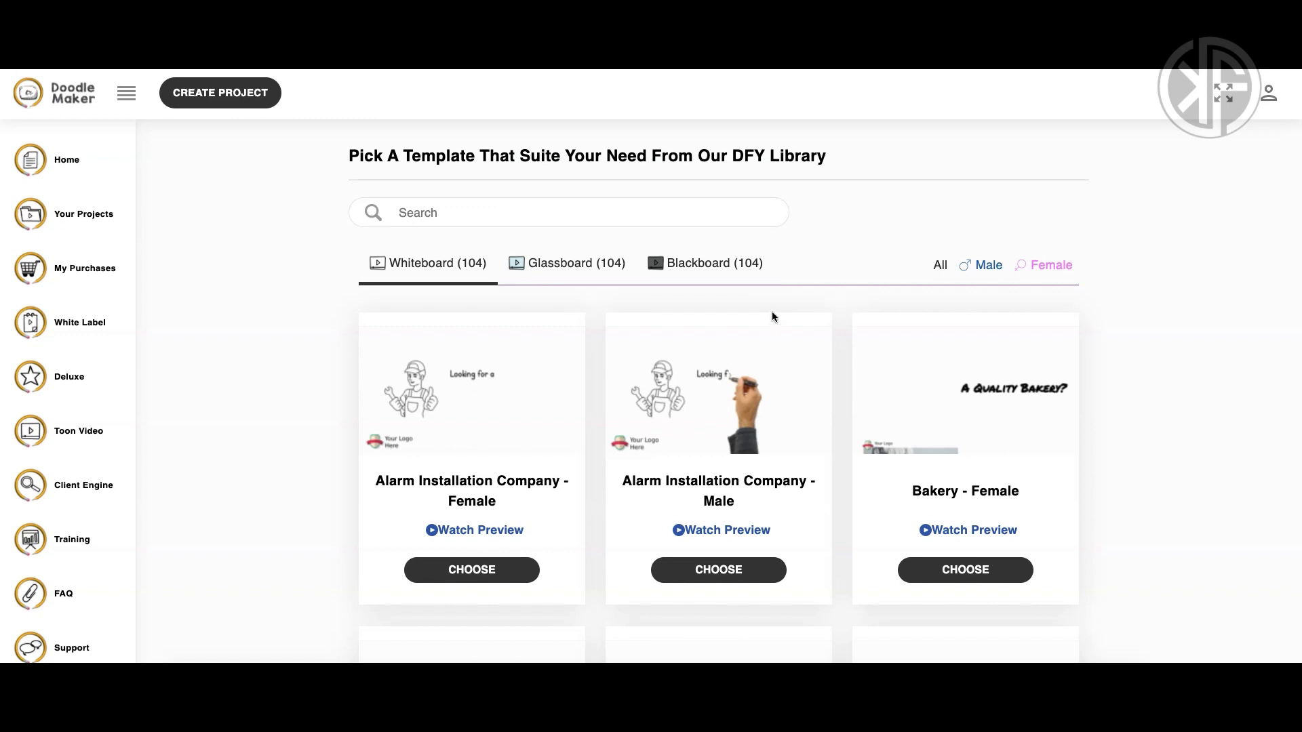
click(542, 442)
click(481, 573)
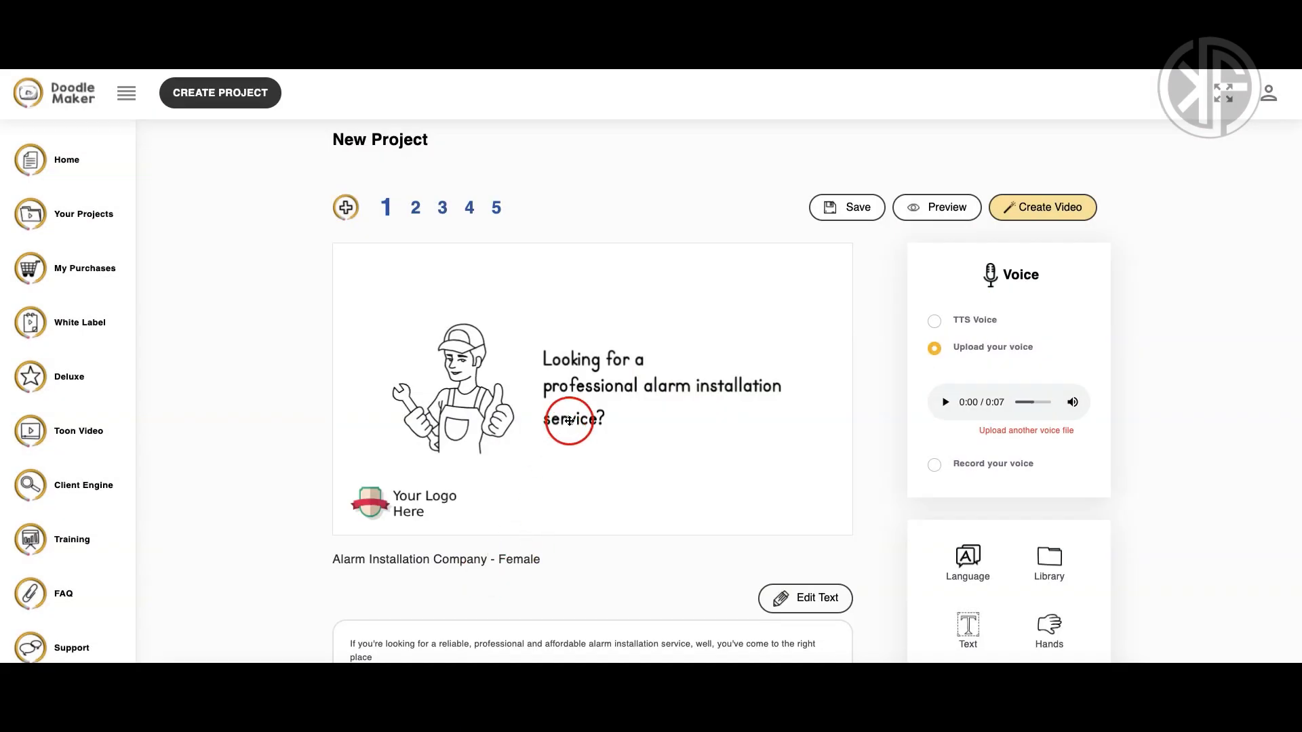
Enlarge the "Looking for a" text on slide 1 and colour it red.
click(580, 358)
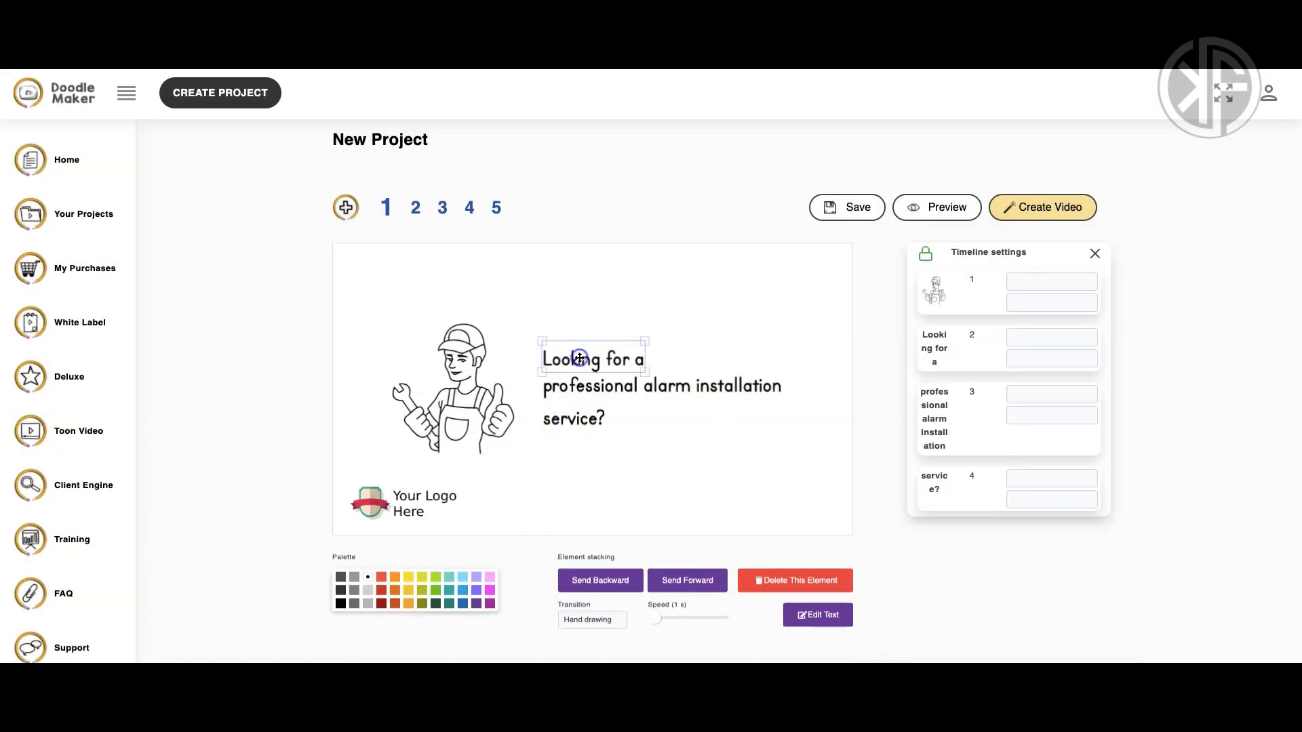
click(576, 420)
click(578, 362)
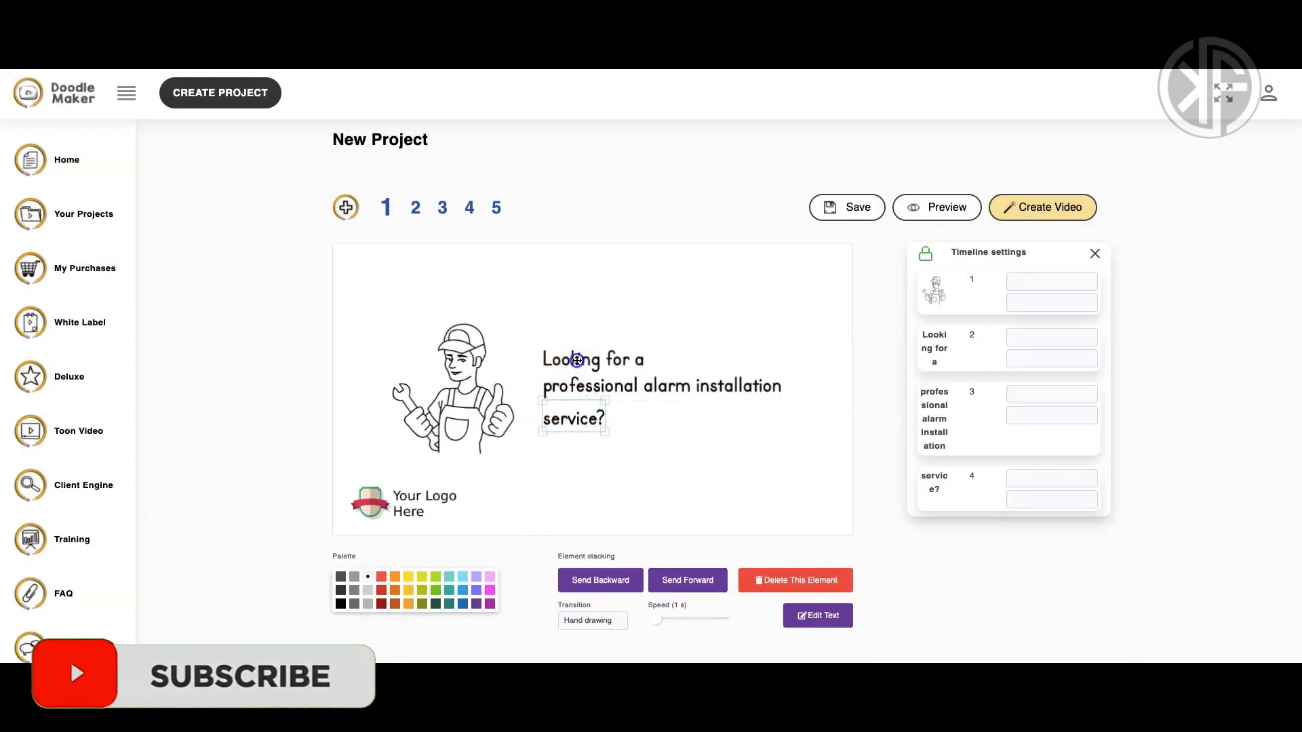
click(575, 389)
click(573, 418)
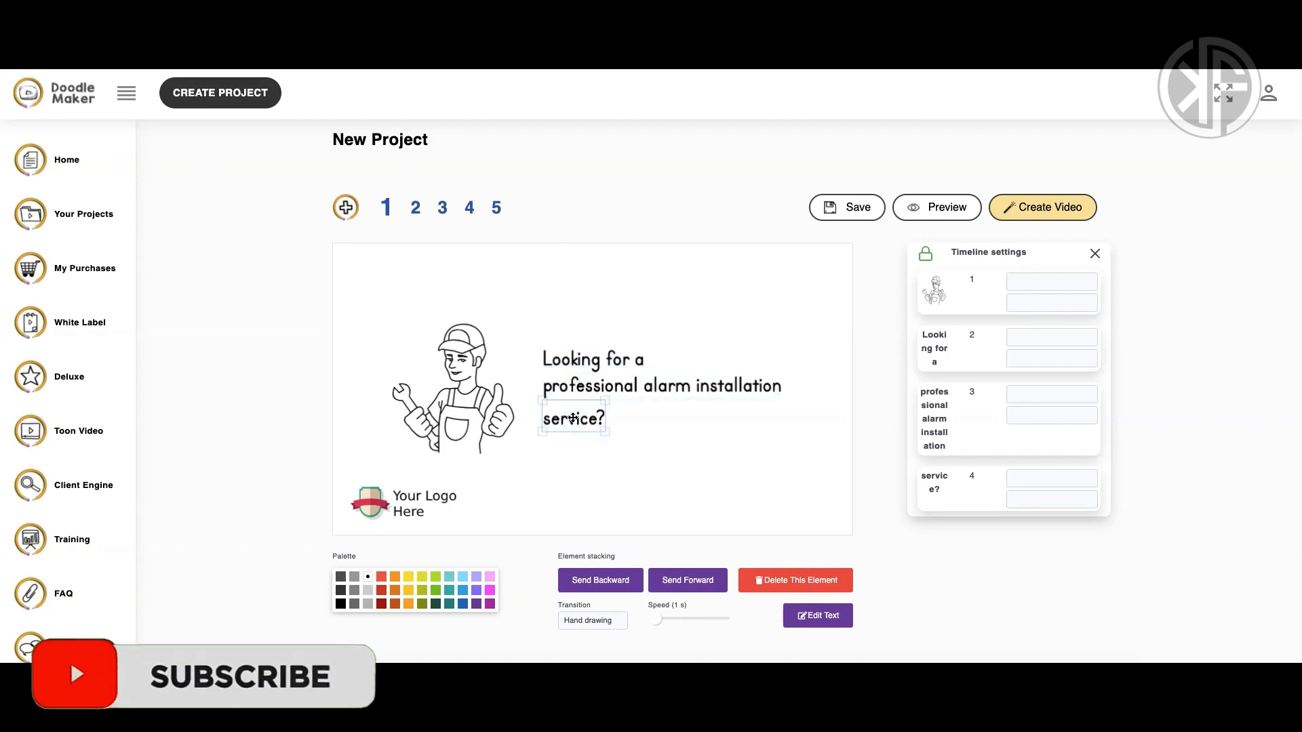
click(566, 364)
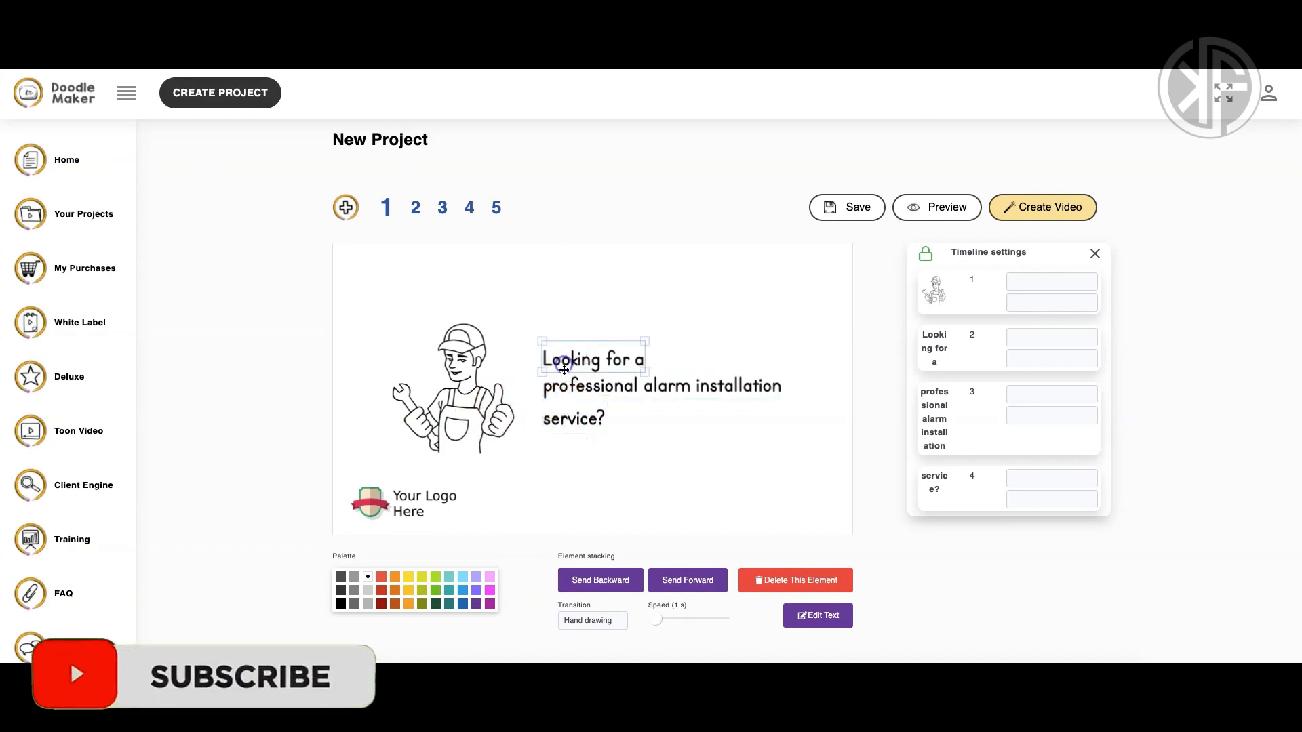
drag(649, 345, 695, 298)
click(587, 366)
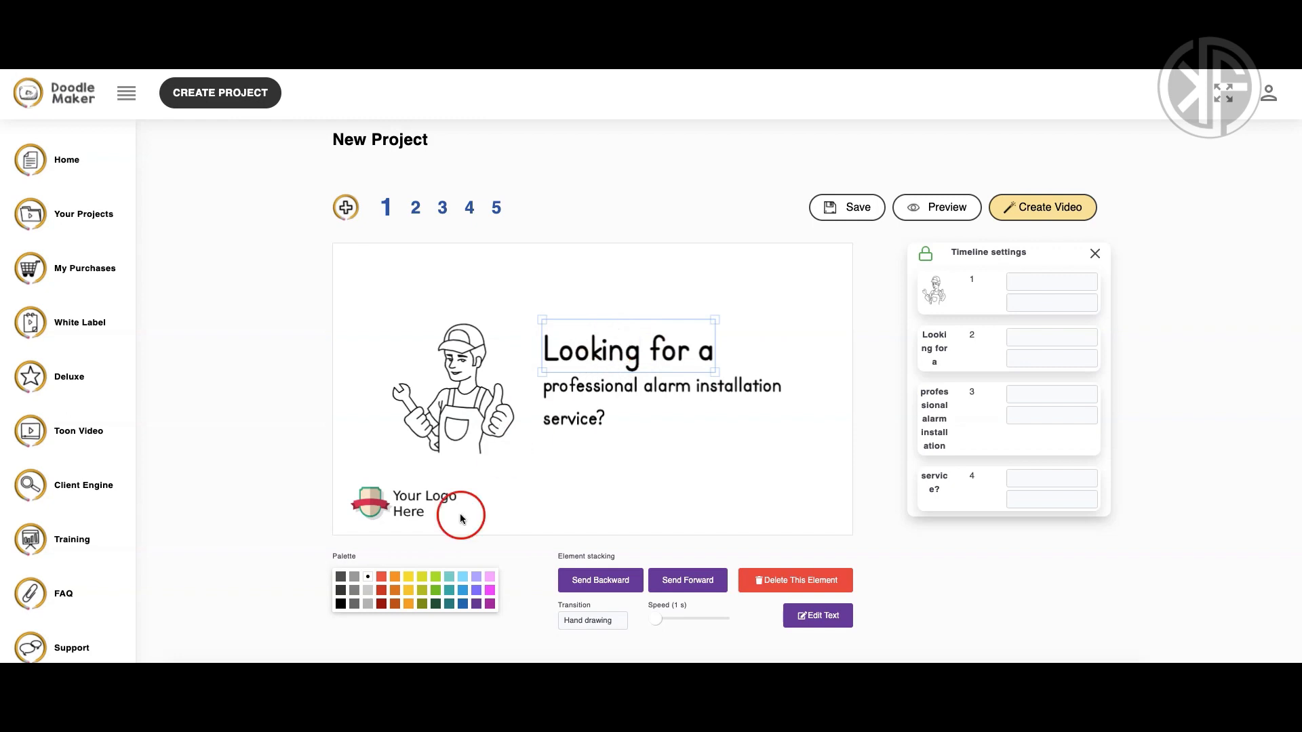
click(381, 576)
Colour the "professional alarm installation" line dark purple and the "service?" line lime green.
click(578, 387)
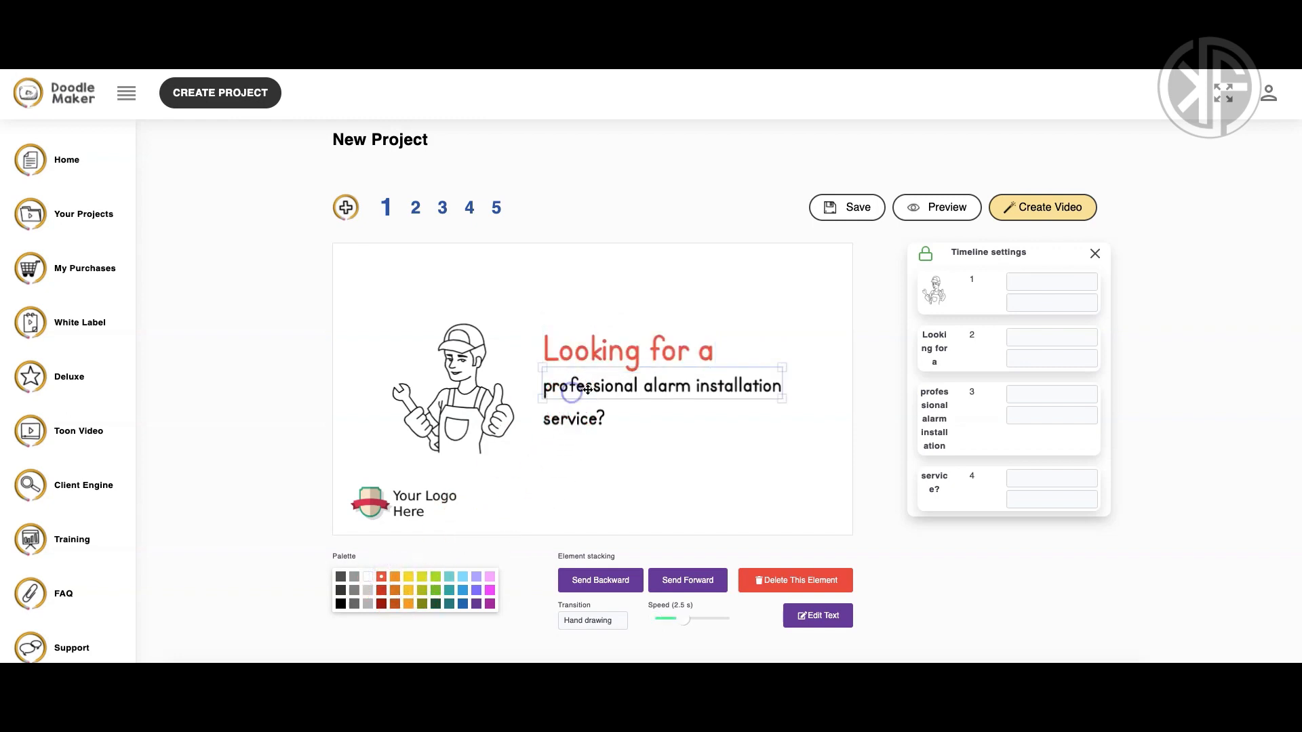
click(476, 605)
click(575, 421)
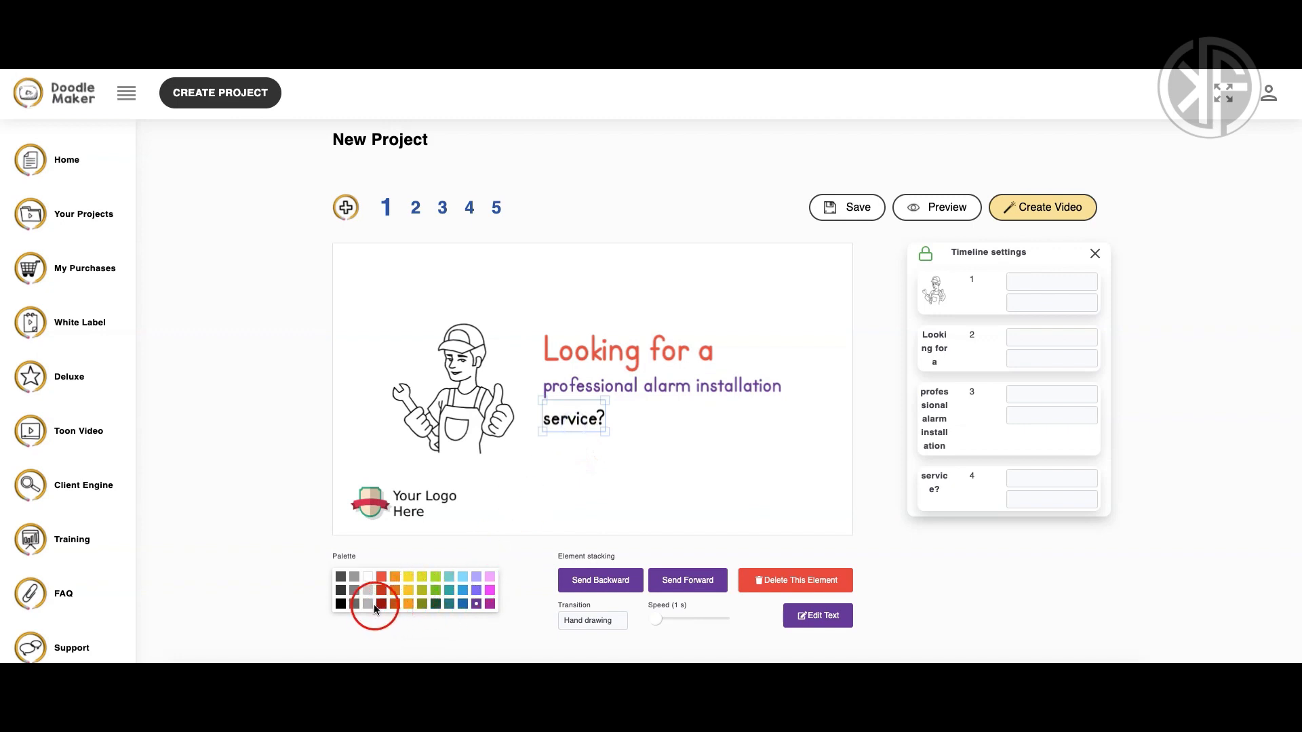
click(434, 581)
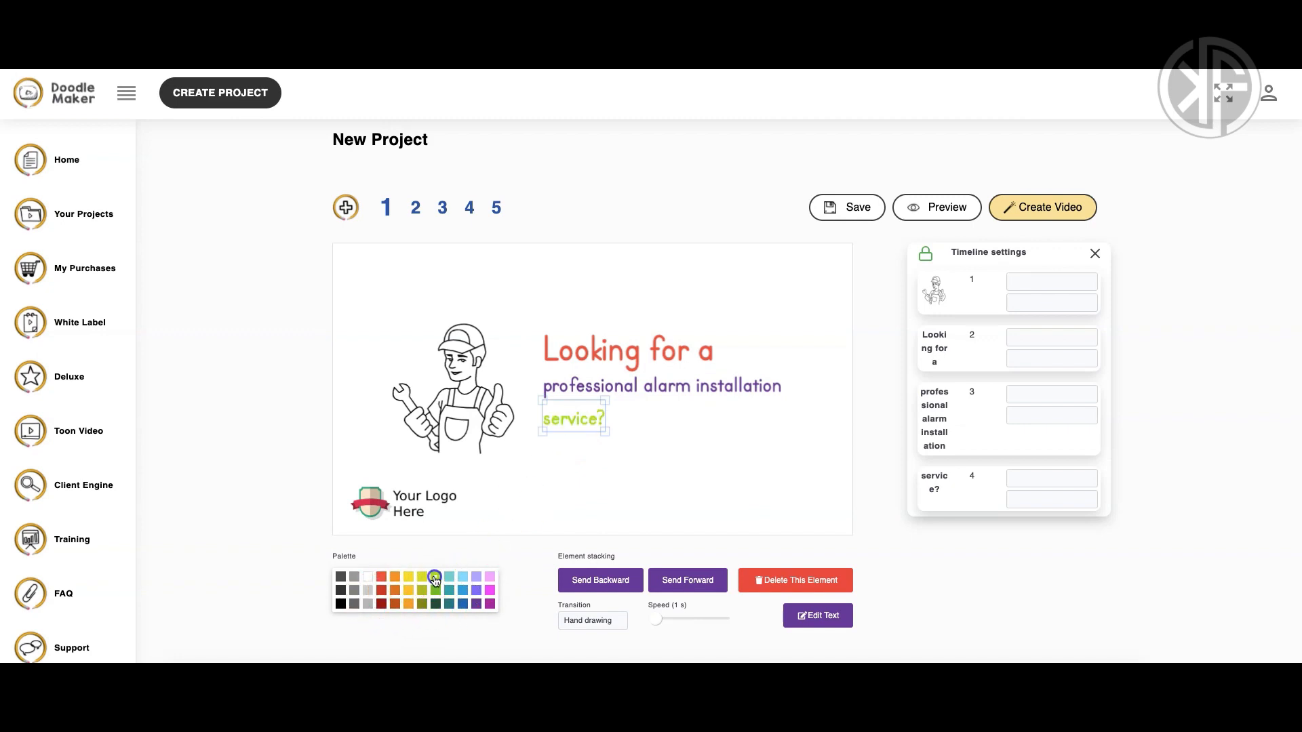
click(610, 496)
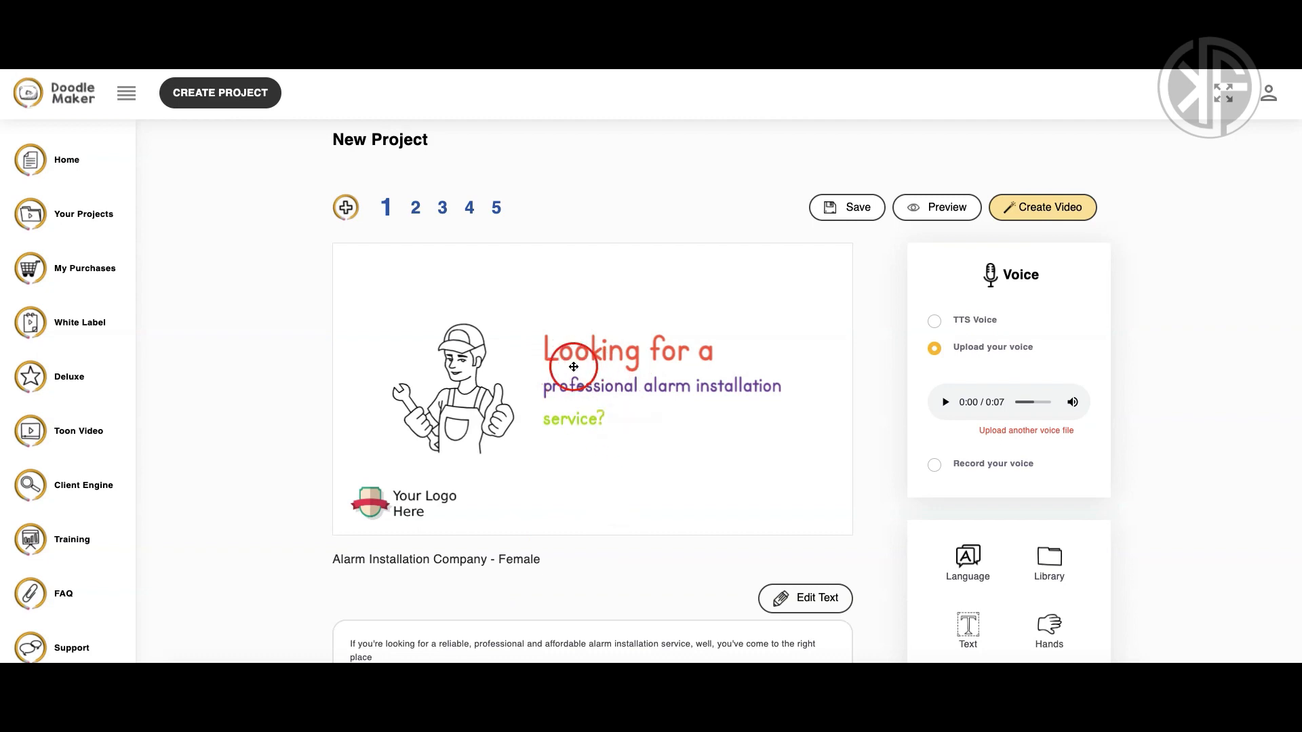
Enlarge the handyman drawing on slide 1, reposition it beside the text and colour its lines blue.
click(480, 399)
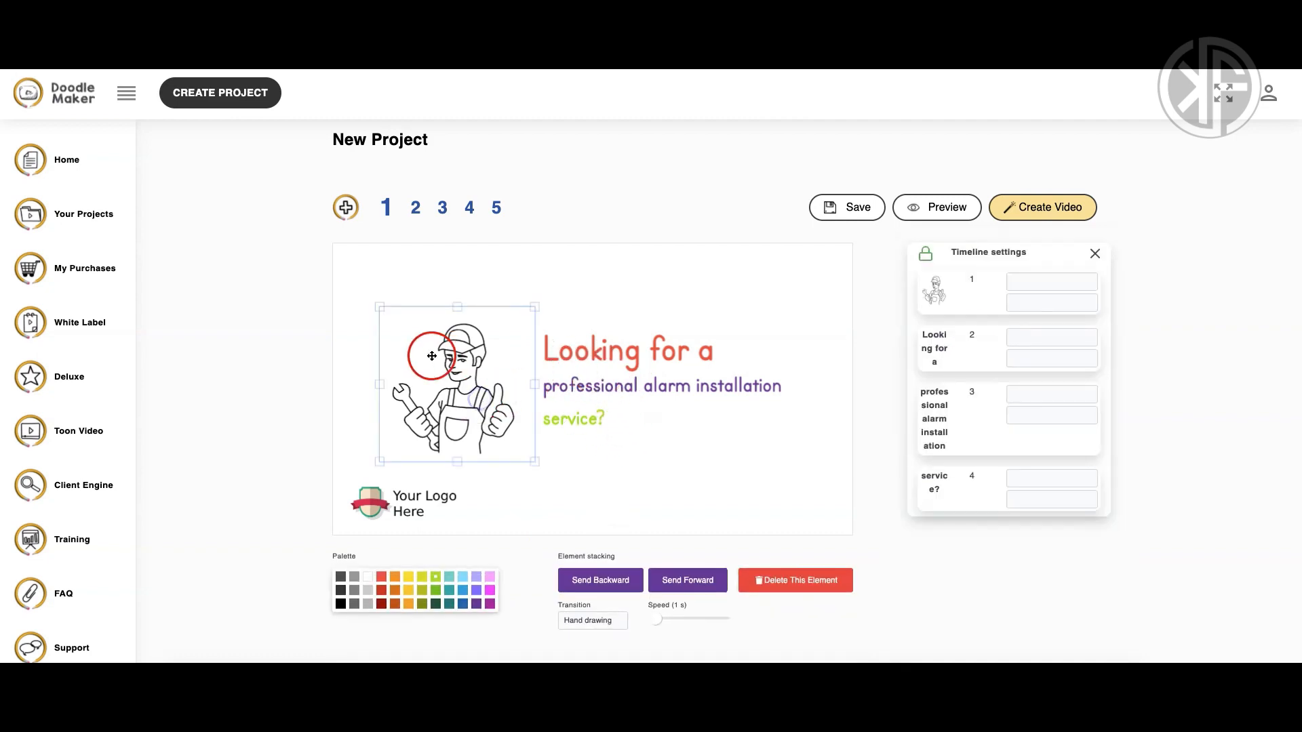
drag(535, 307, 586, 282)
drag(468, 328, 464, 332)
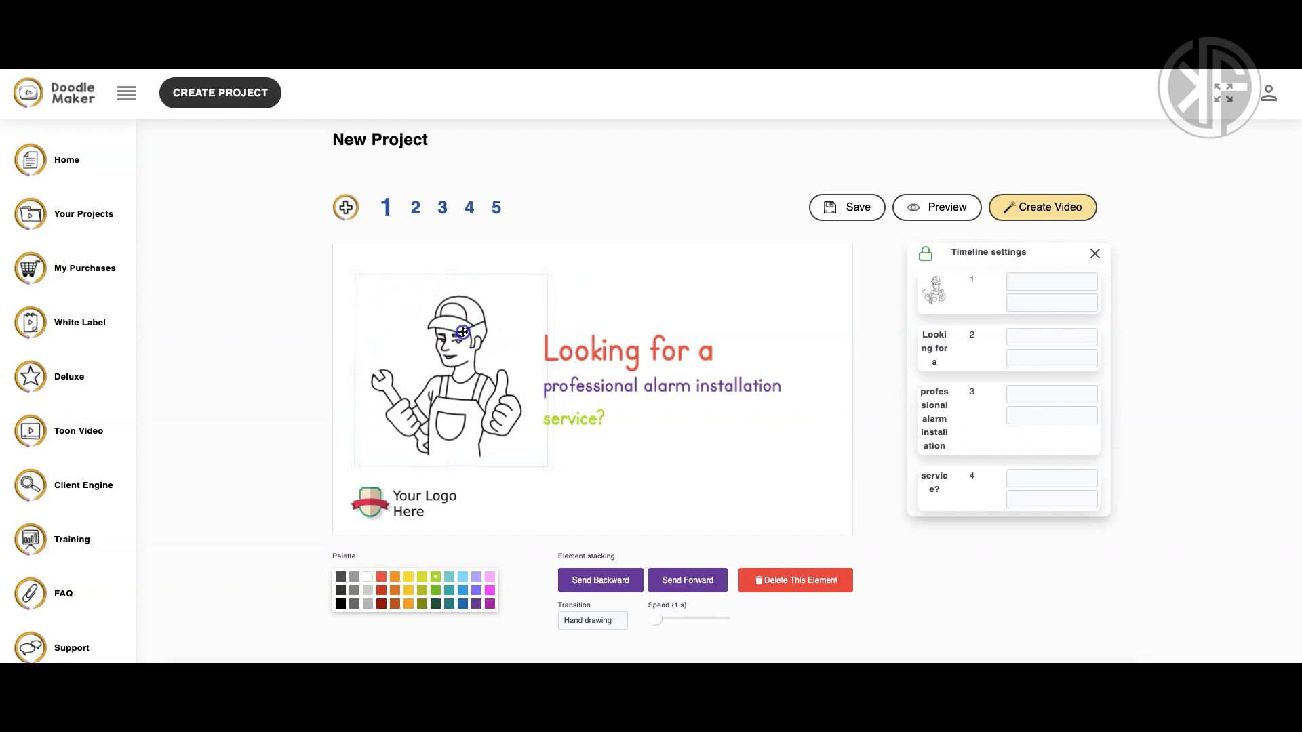
click(436, 603)
click(449, 604)
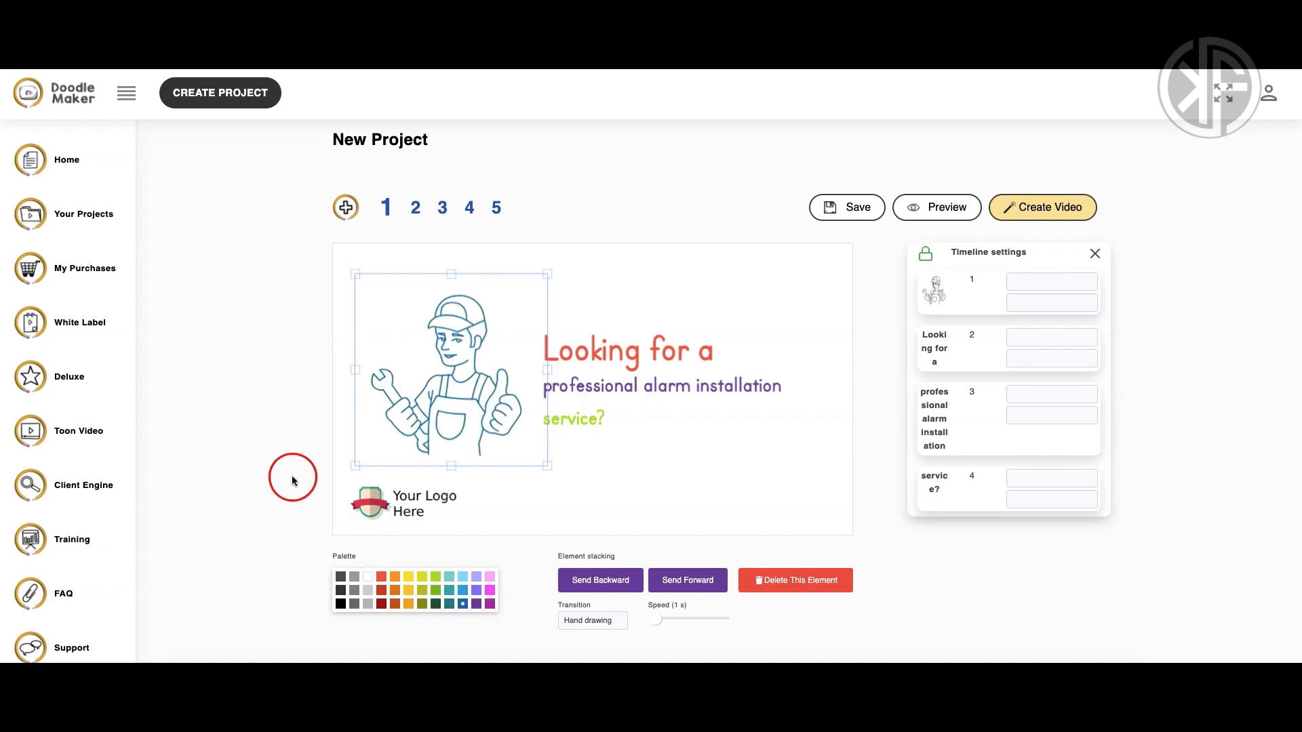
click(504, 496)
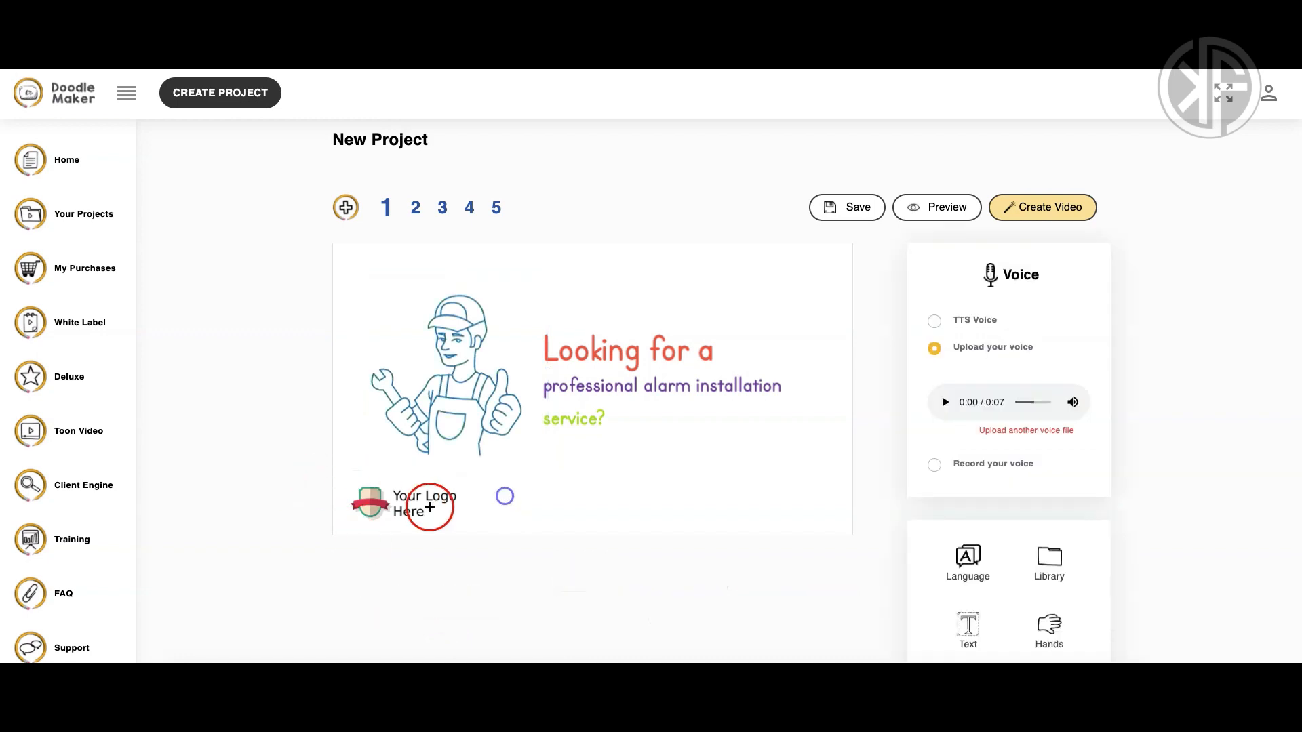
Enlarge the "Your Logo Here" watermark on slide 1 and set its opacity to 100.
click(388, 504)
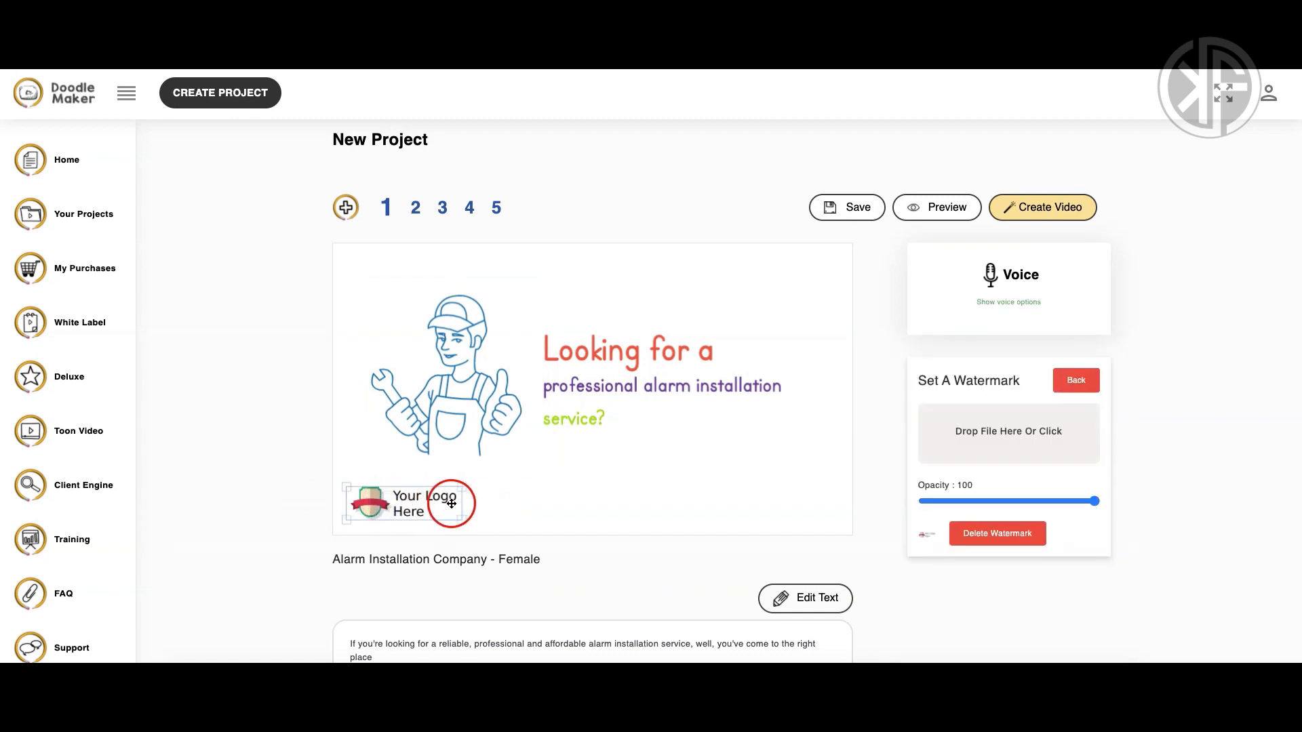
drag(459, 484, 502, 475)
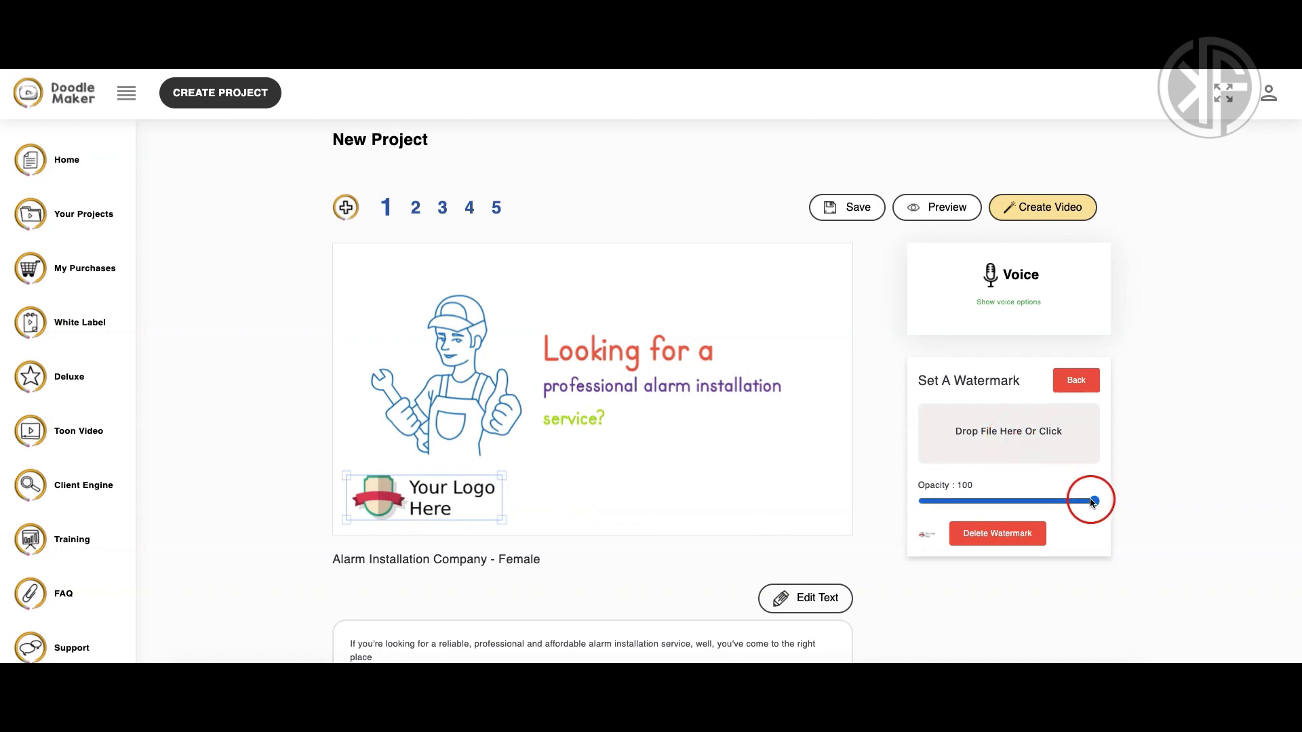
mouse_move(1093, 501)
mouse_down()
mouse_move(950, 500)
mouse_move(1096, 500)
mouse_up()
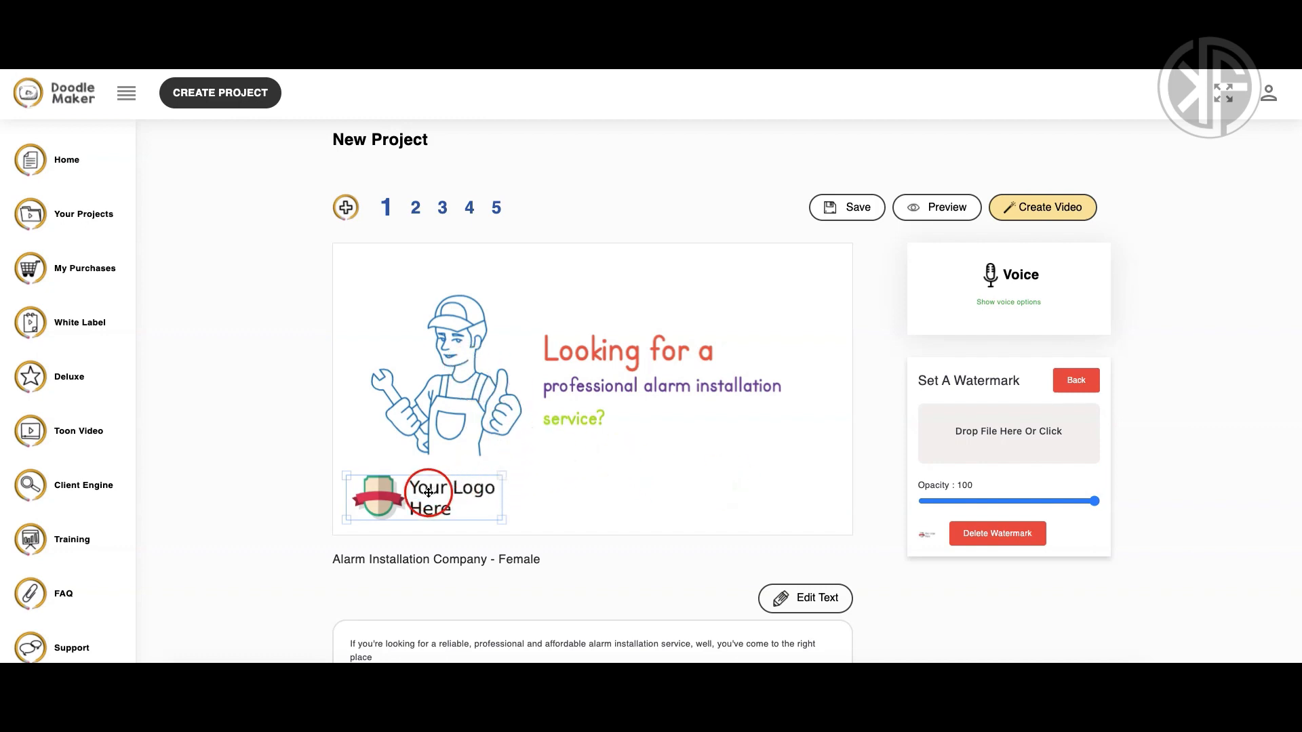
Move the logo watermark over the middle of slide 1, enlarge it and reduce its opacity to 17.
drag(378, 497, 551, 347)
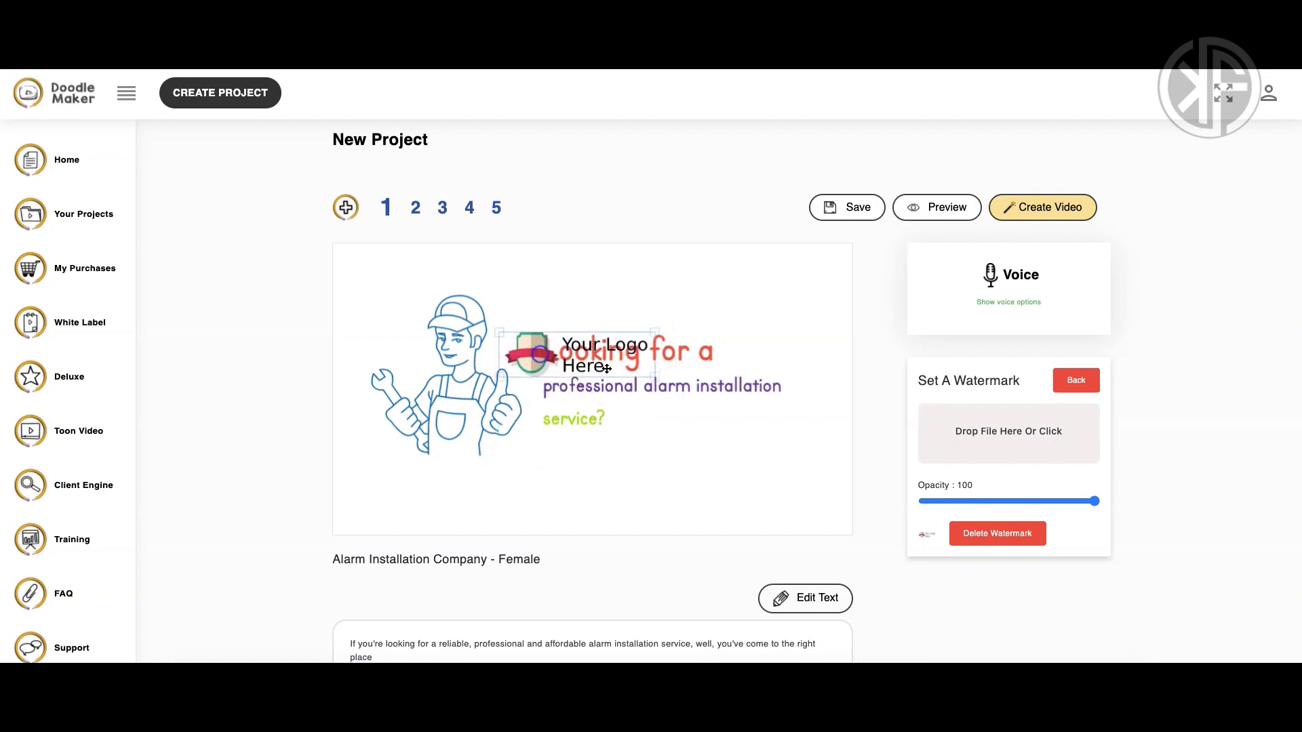
drag(645, 380, 805, 486)
drag(574, 417, 502, 415)
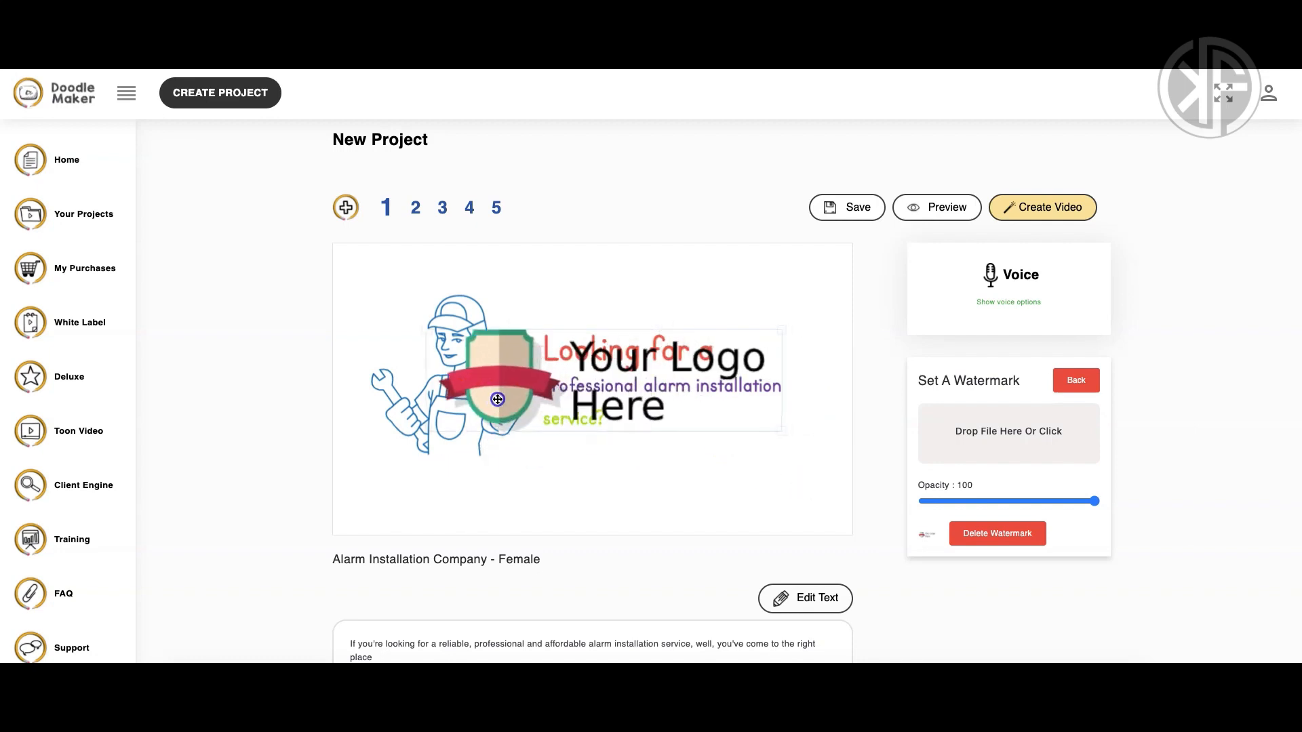
drag(1094, 501, 949, 505)
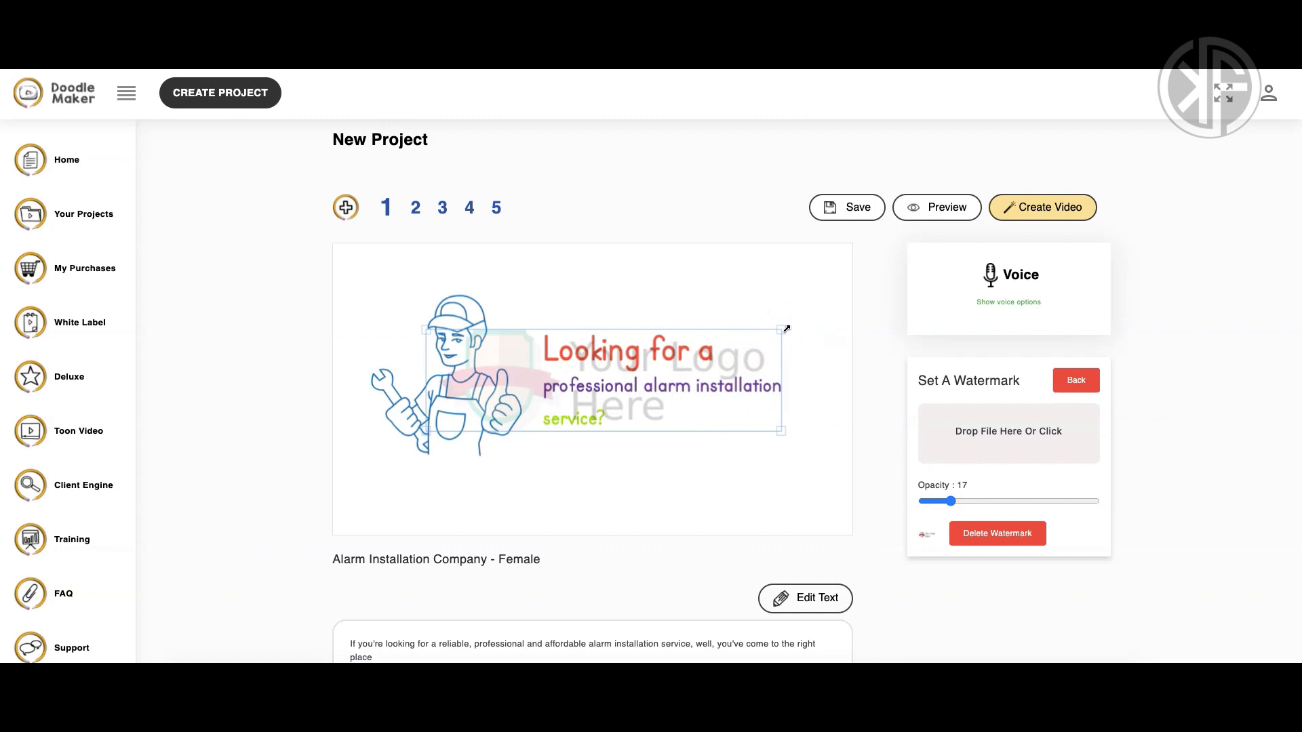
Shrink the logo watermark, set its opacity to 100 and place it in the lower-left corner of slide 1.
drag(787, 329, 596, 383)
click(961, 485)
drag(949, 501, 1097, 501)
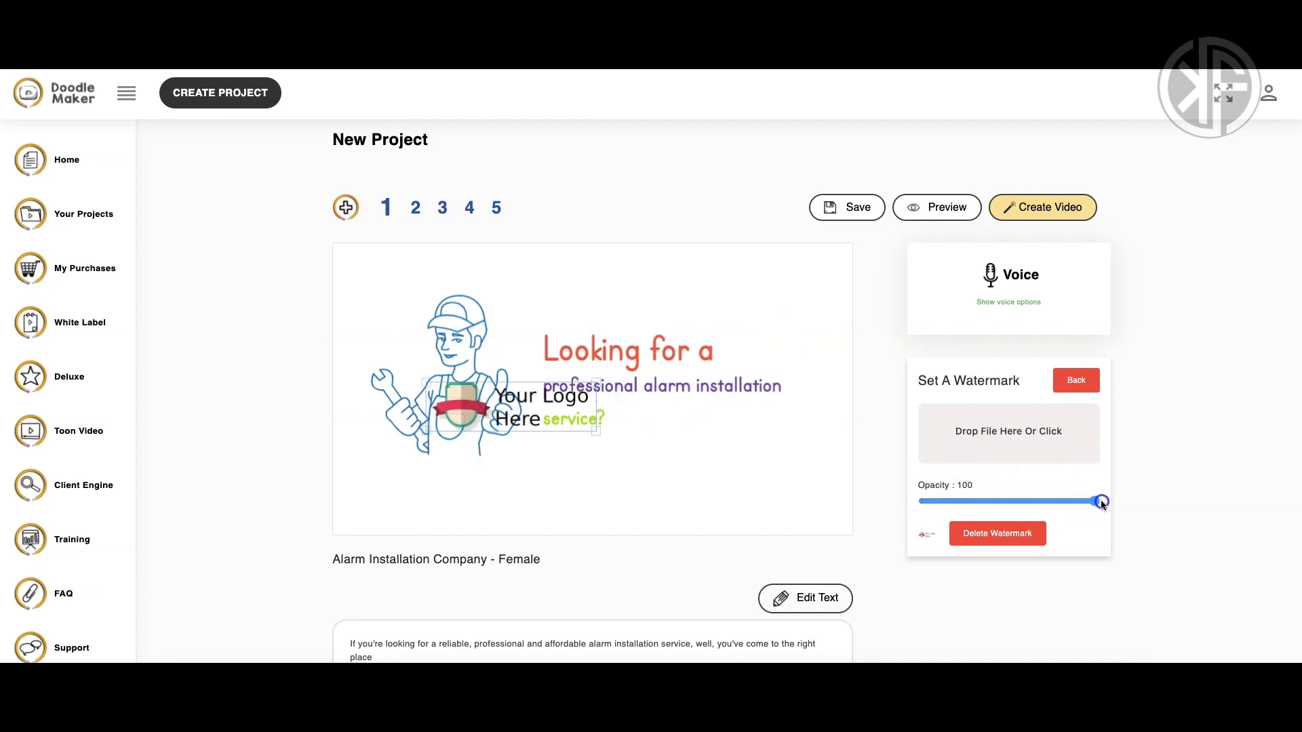
click(555, 444)
drag(464, 408, 373, 503)
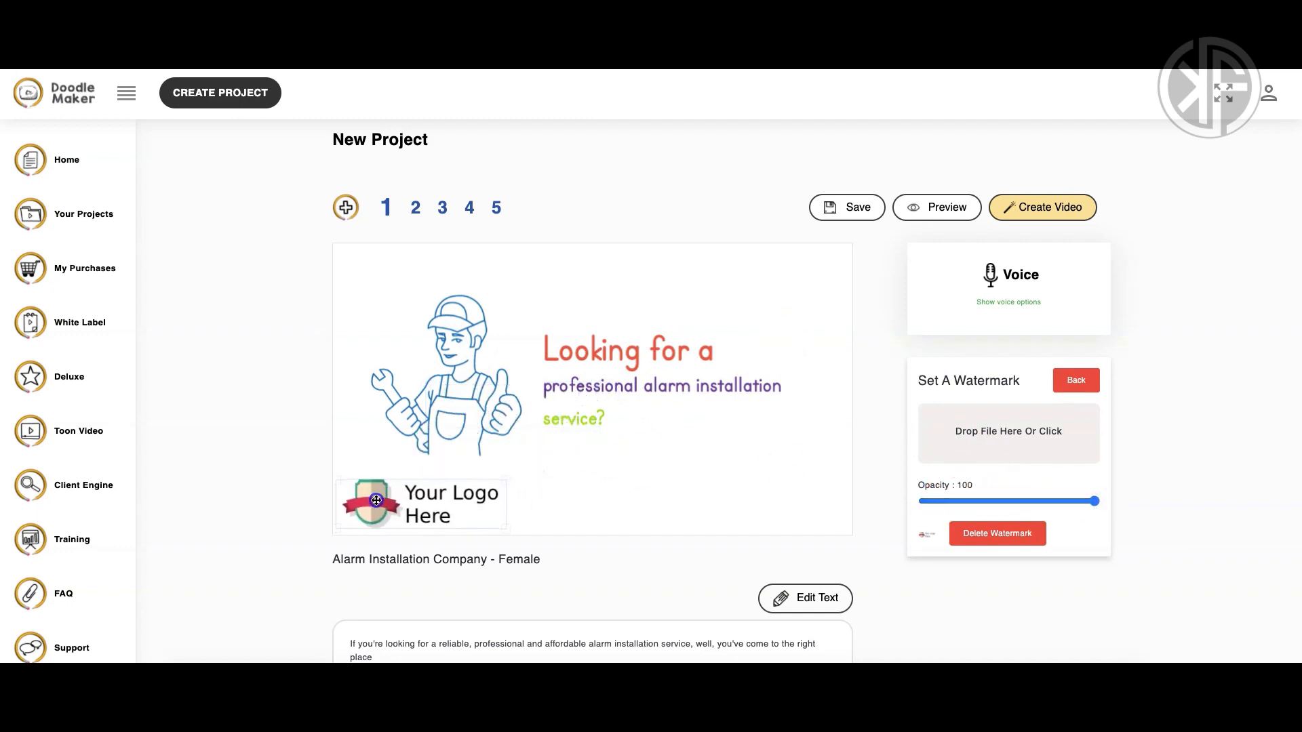
click(614, 505)
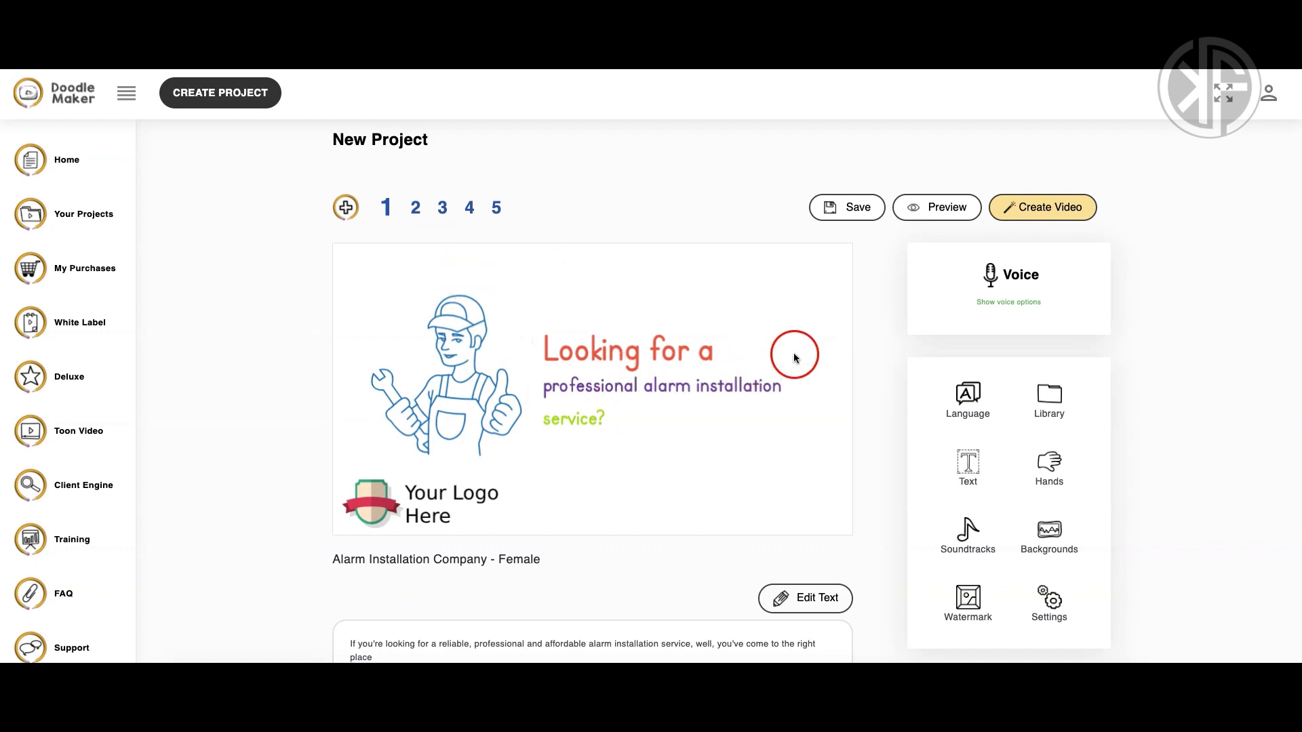
Show the voice options for slide 1 and play part of the uploaded voice-over.
scroll(881, 366, down, 3)
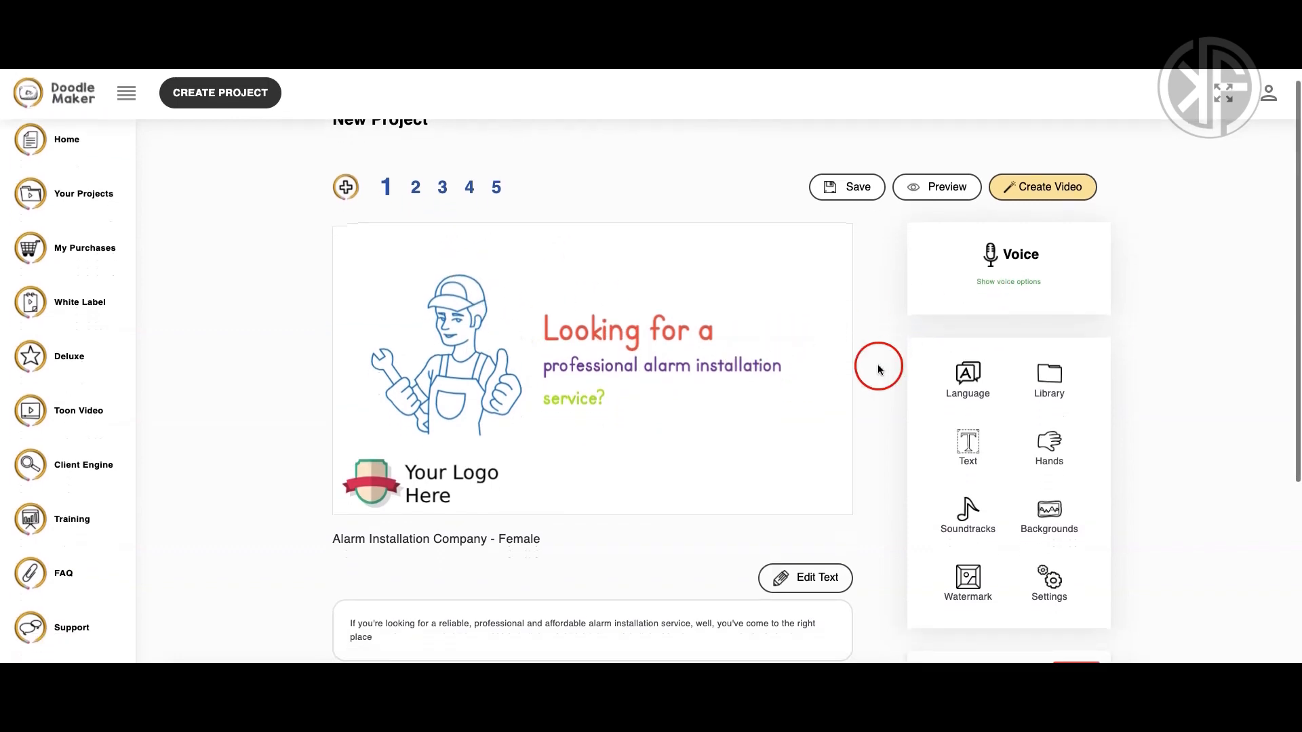
scroll(879, 370, up, 3)
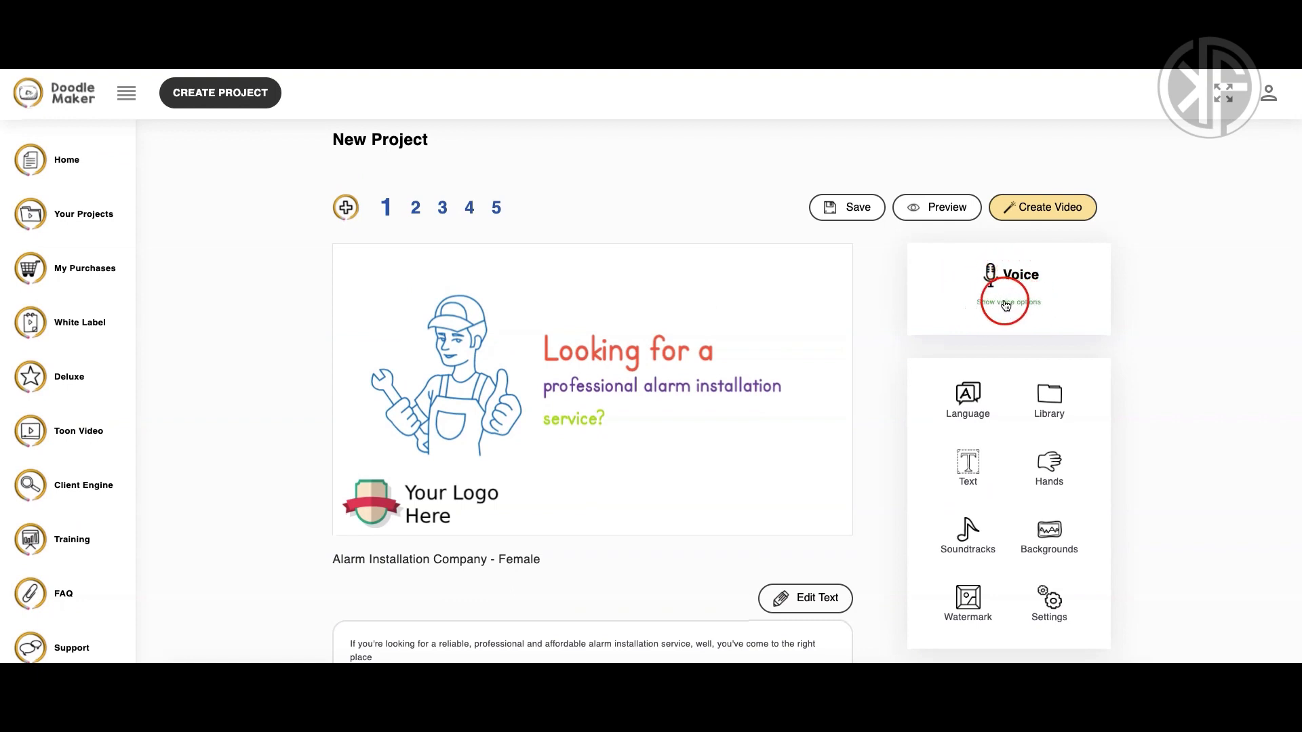
click(999, 307)
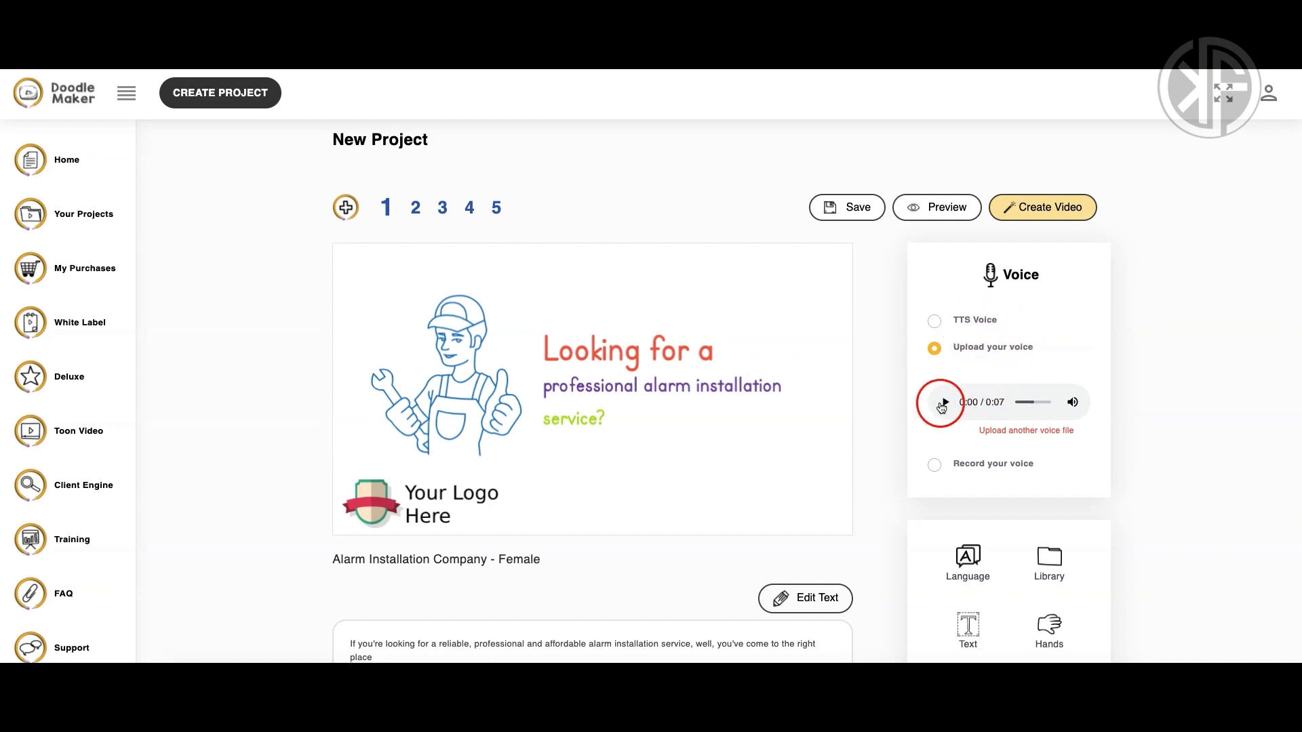
click(945, 404)
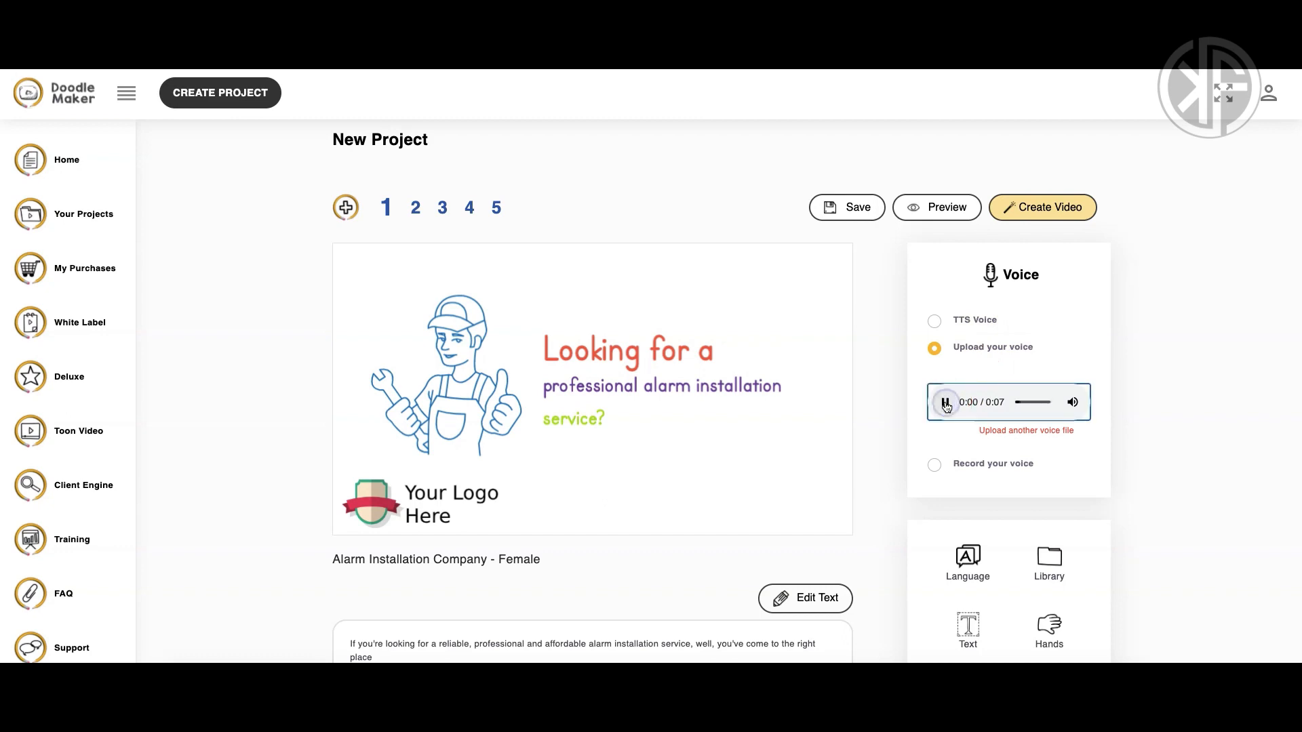
click(945, 403)
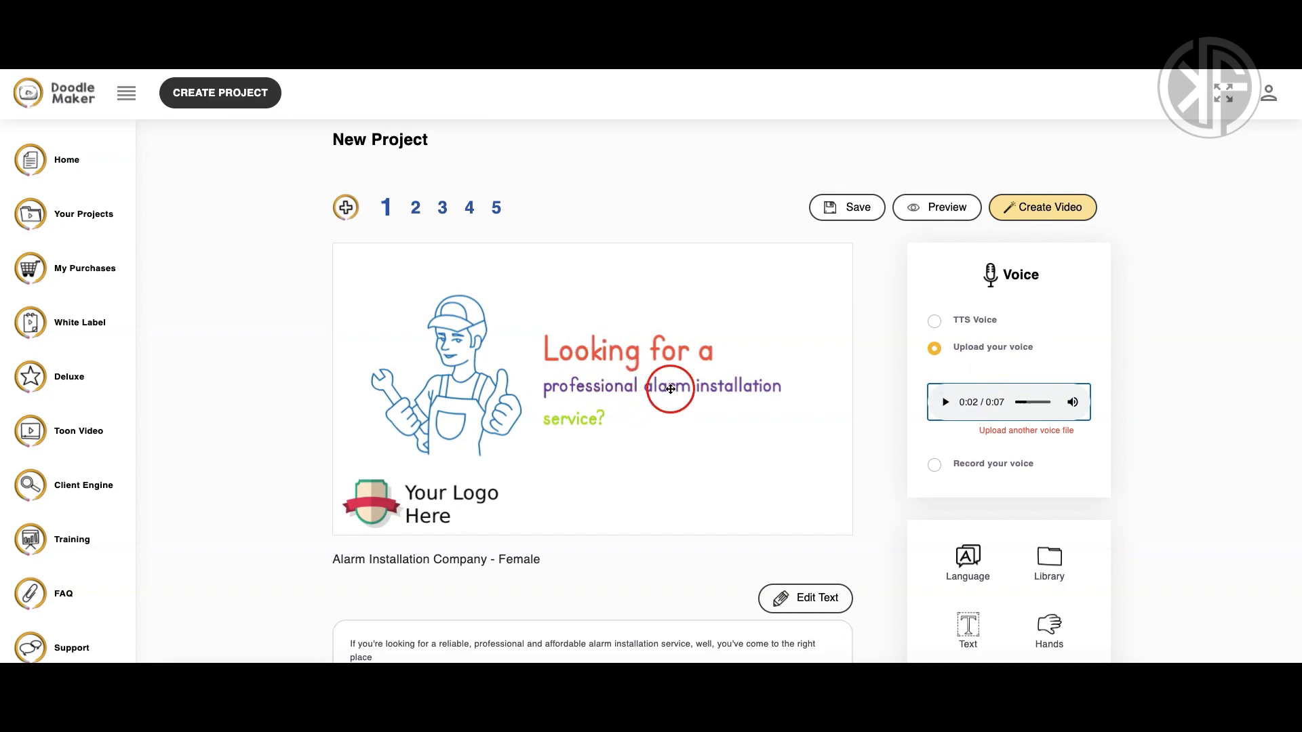
Switch the voice source to Record your voice to view its recording controls, and return to Upload your voice.
click(934, 464)
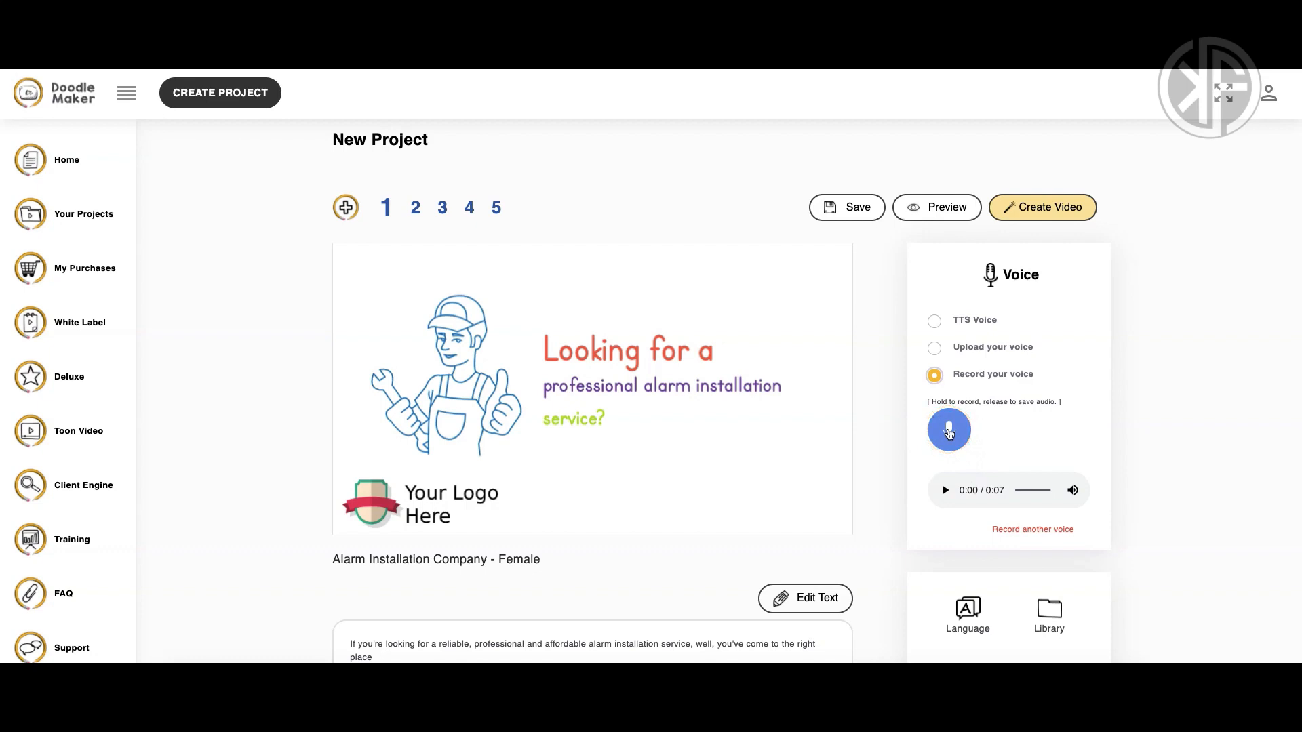
scroll(528, 502, down, 2)
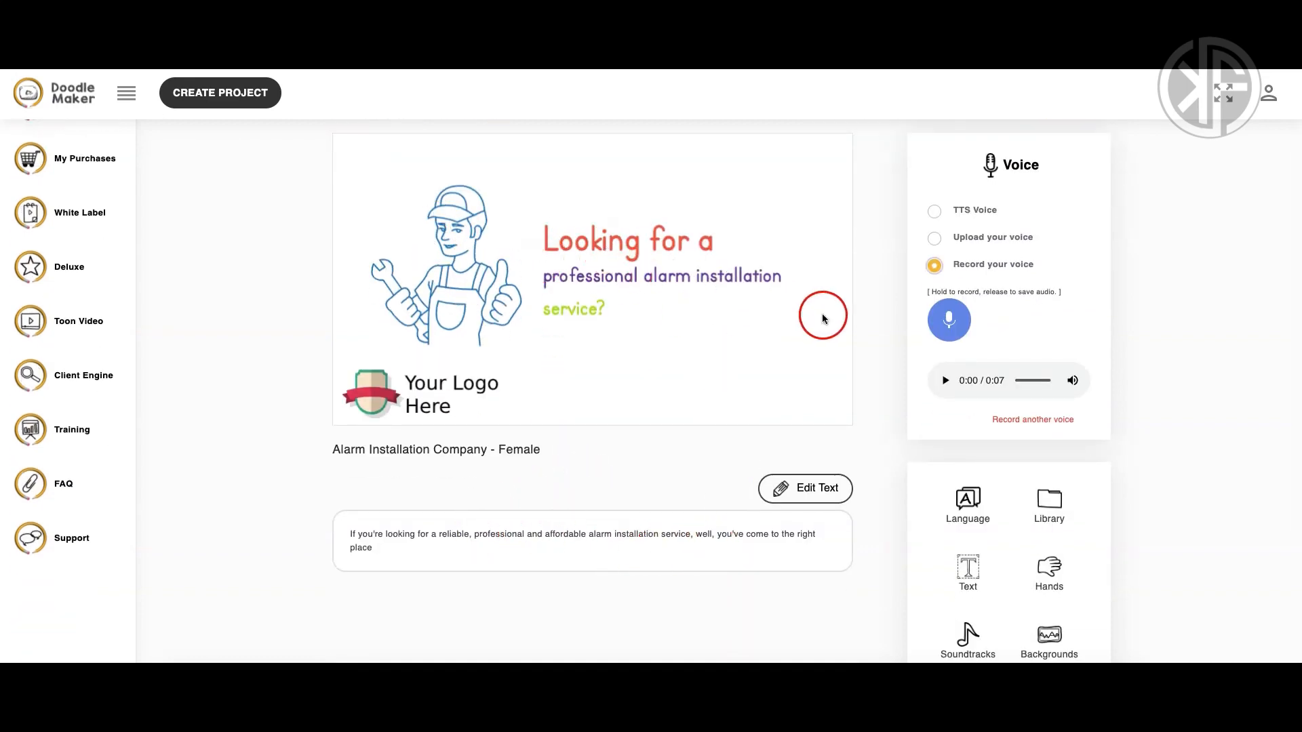
scroll(820, 317, up, 2)
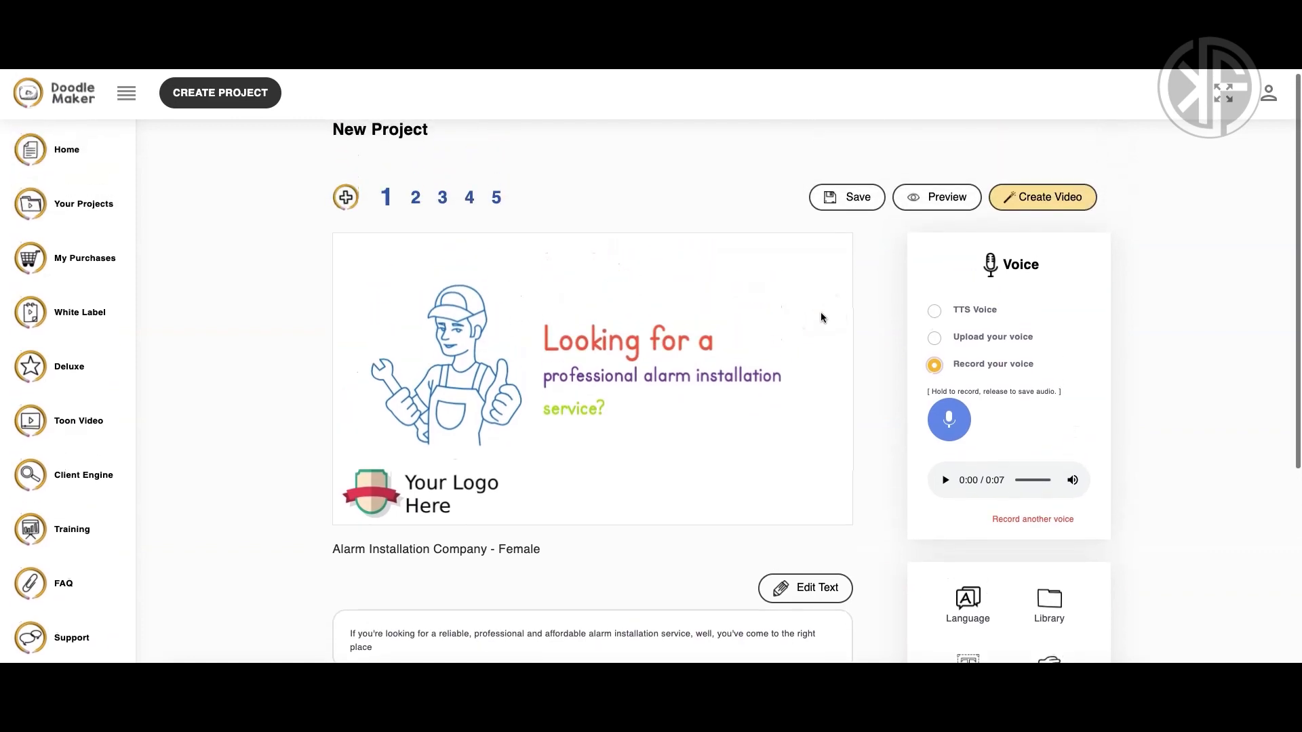
click(934, 338)
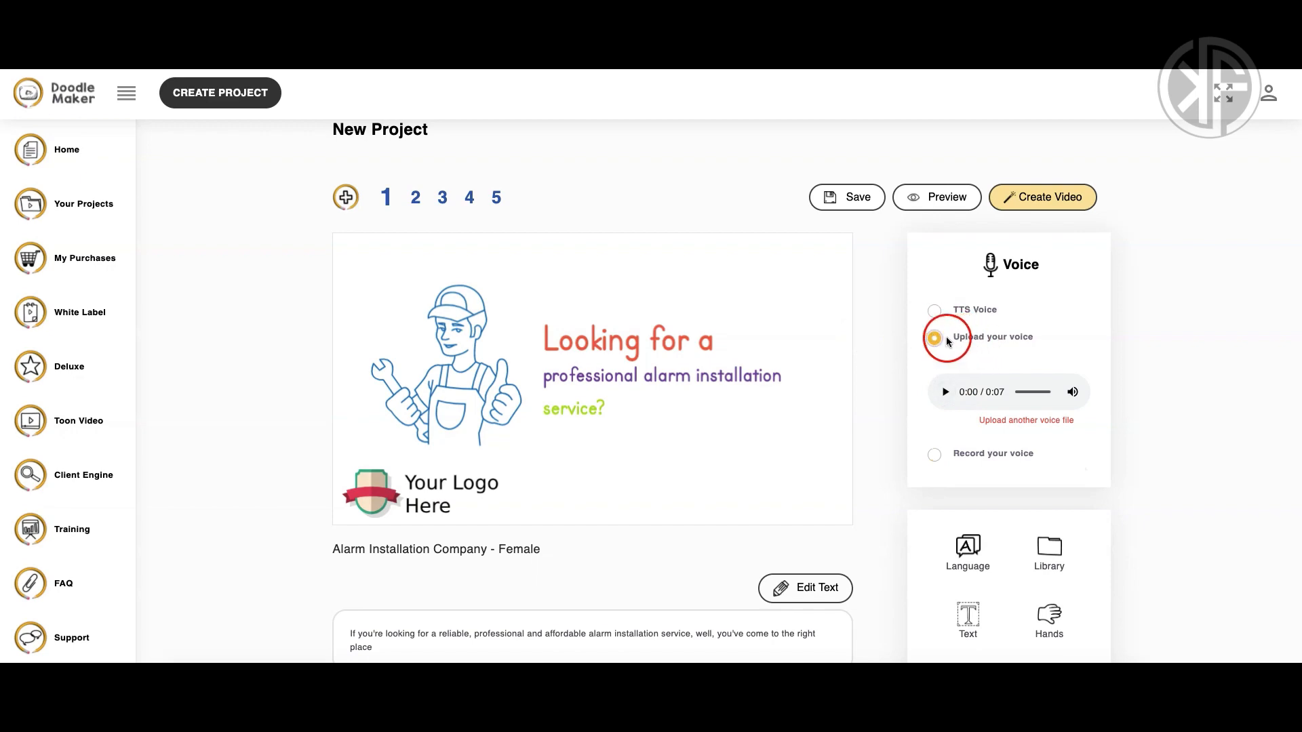
Select TTS Voice, look through the available text-to-speech voices without changing the voice, and return to Upload your voice.
click(935, 311)
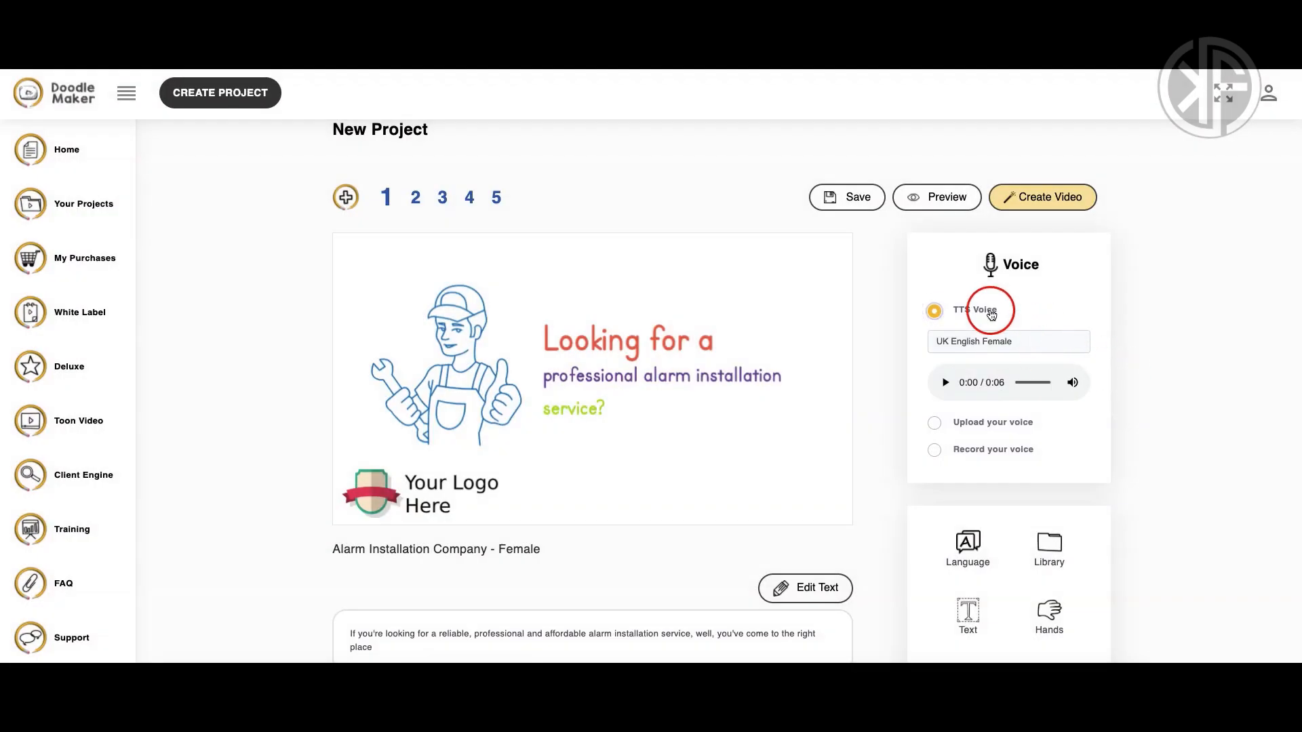
click(1026, 342)
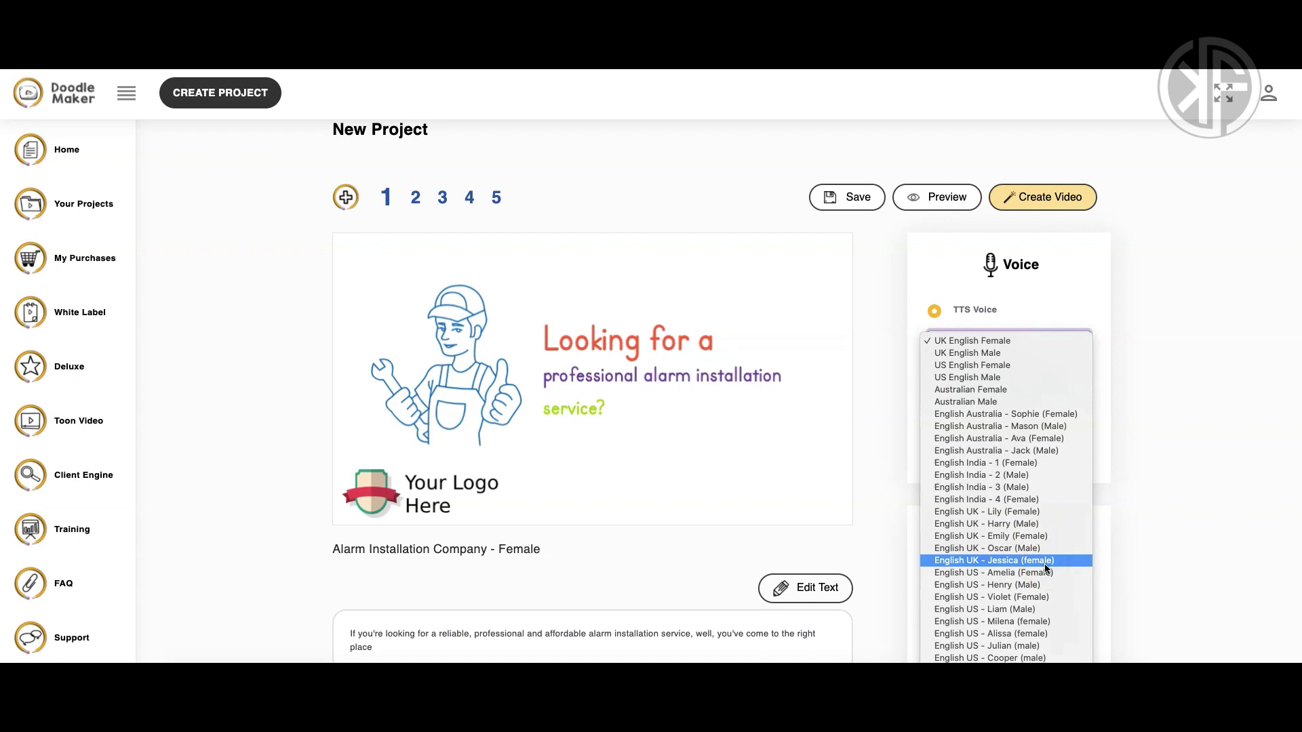
click(1158, 541)
click(893, 441)
scroll(893, 441, down, 3)
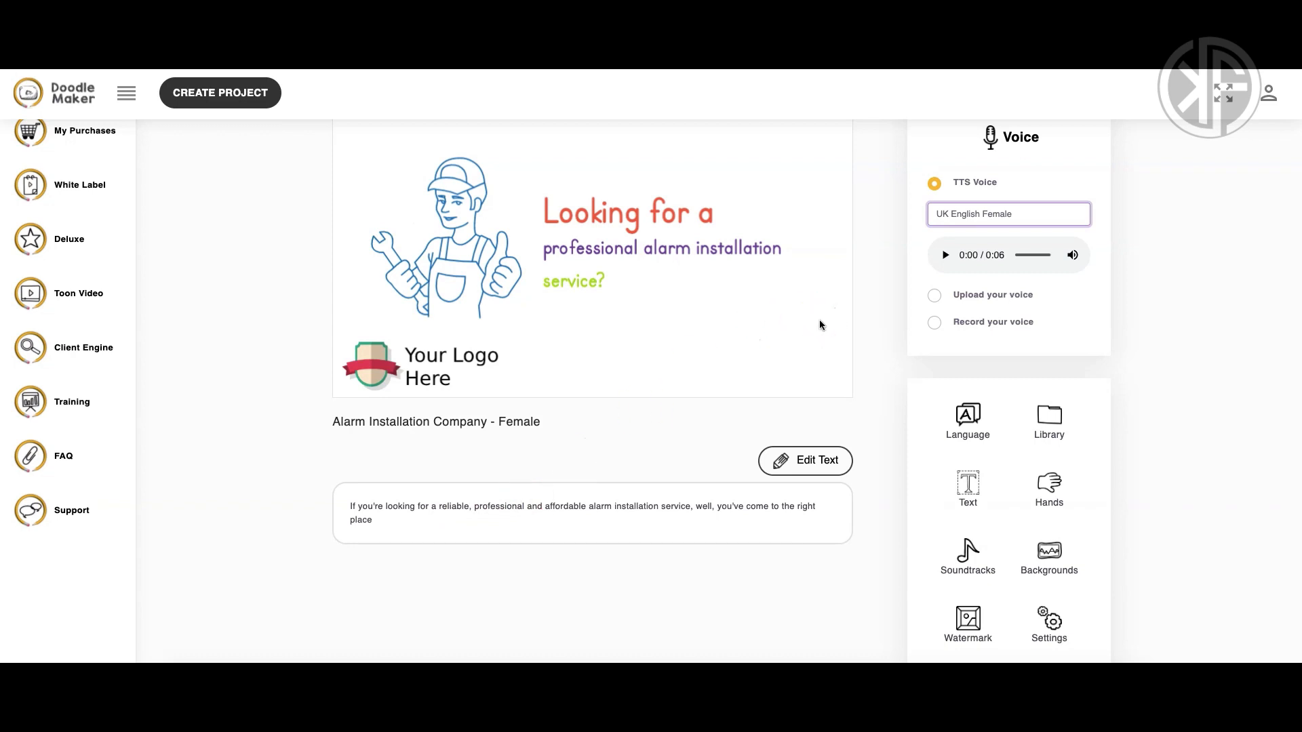
click(963, 294)
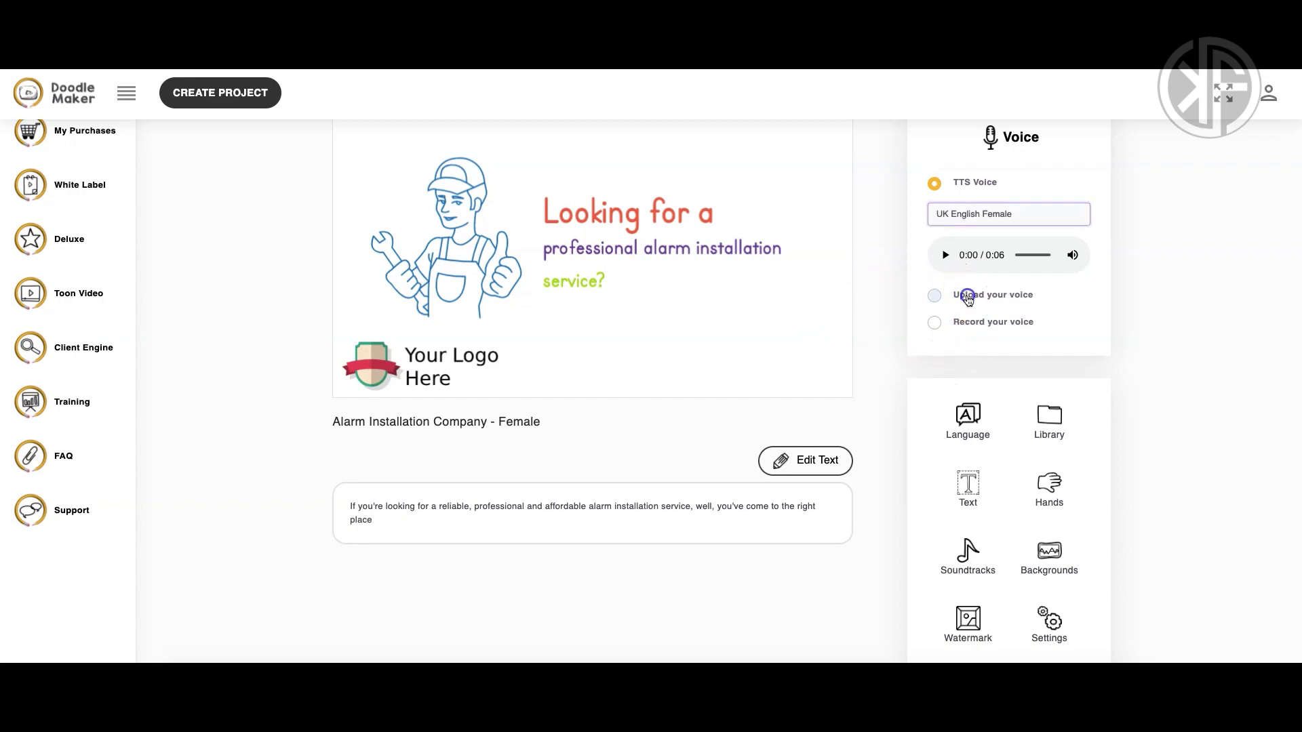
Open slide 1's script text for editing and cancel without changing it.
scroll(870, 397, down, 2)
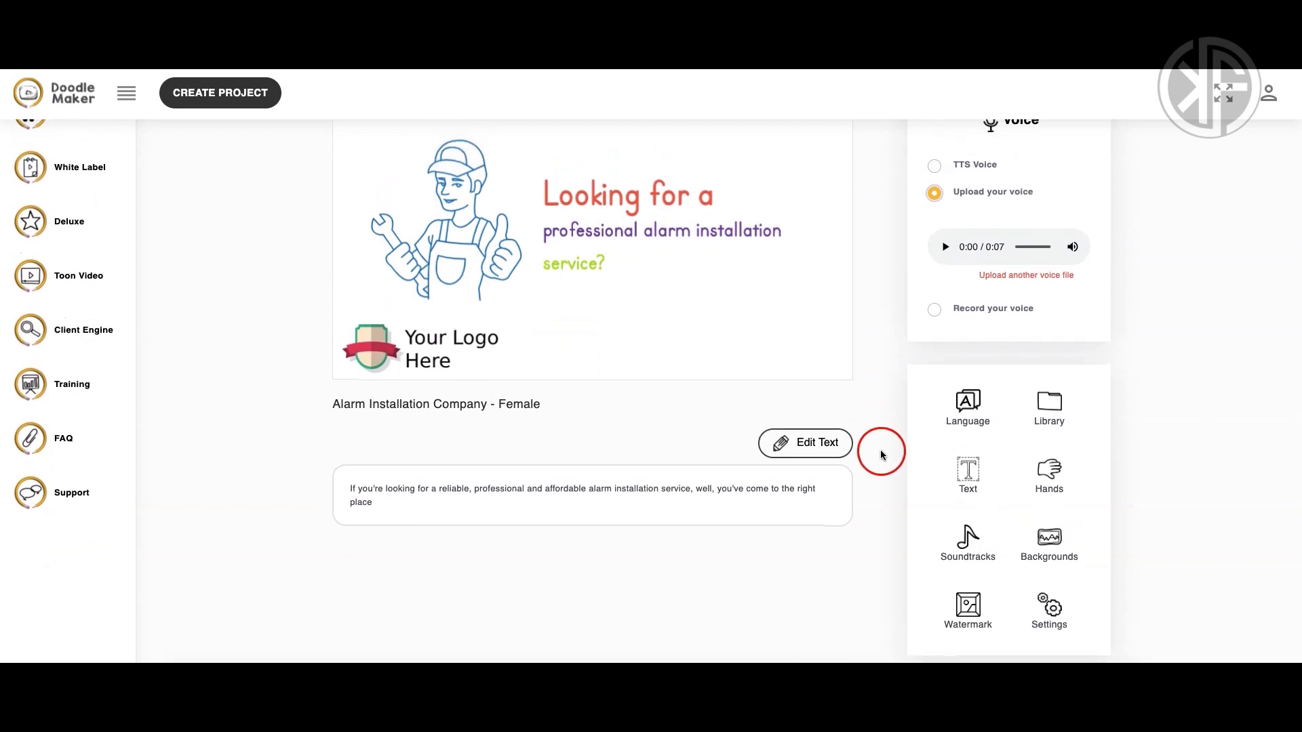
click(814, 445)
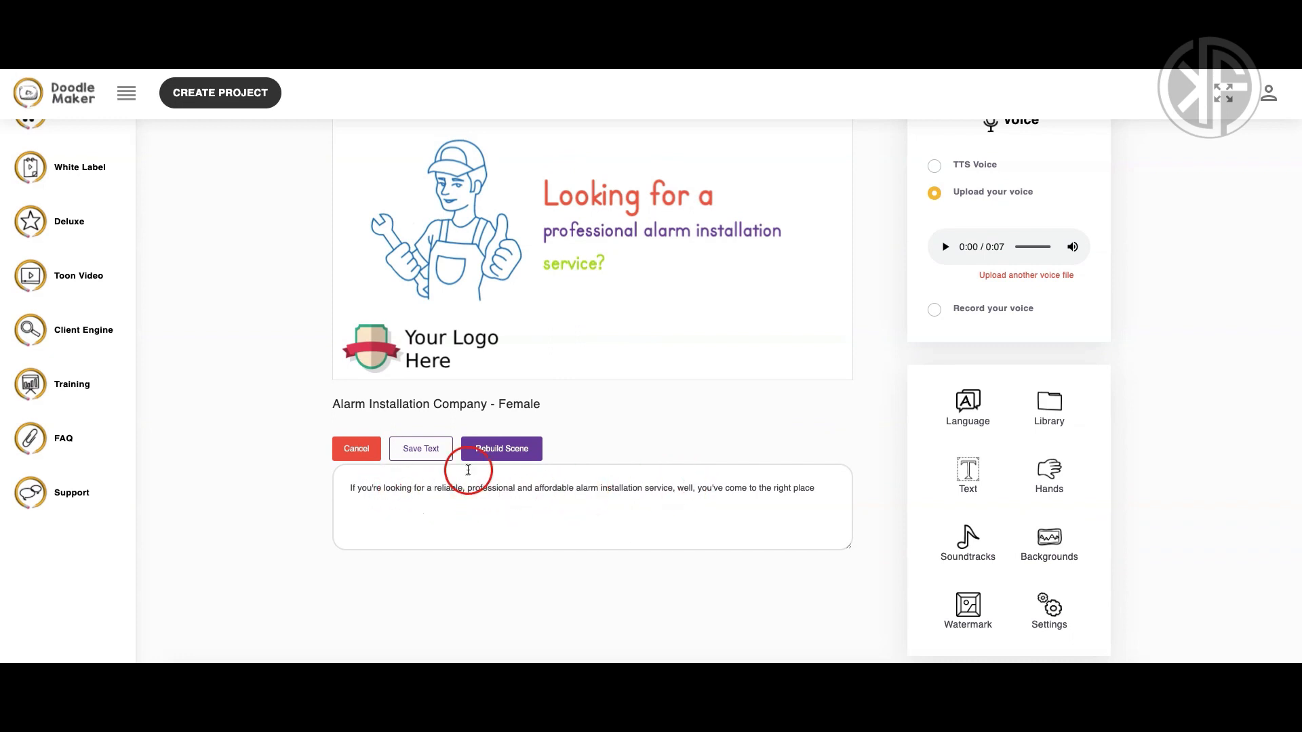
click(358, 447)
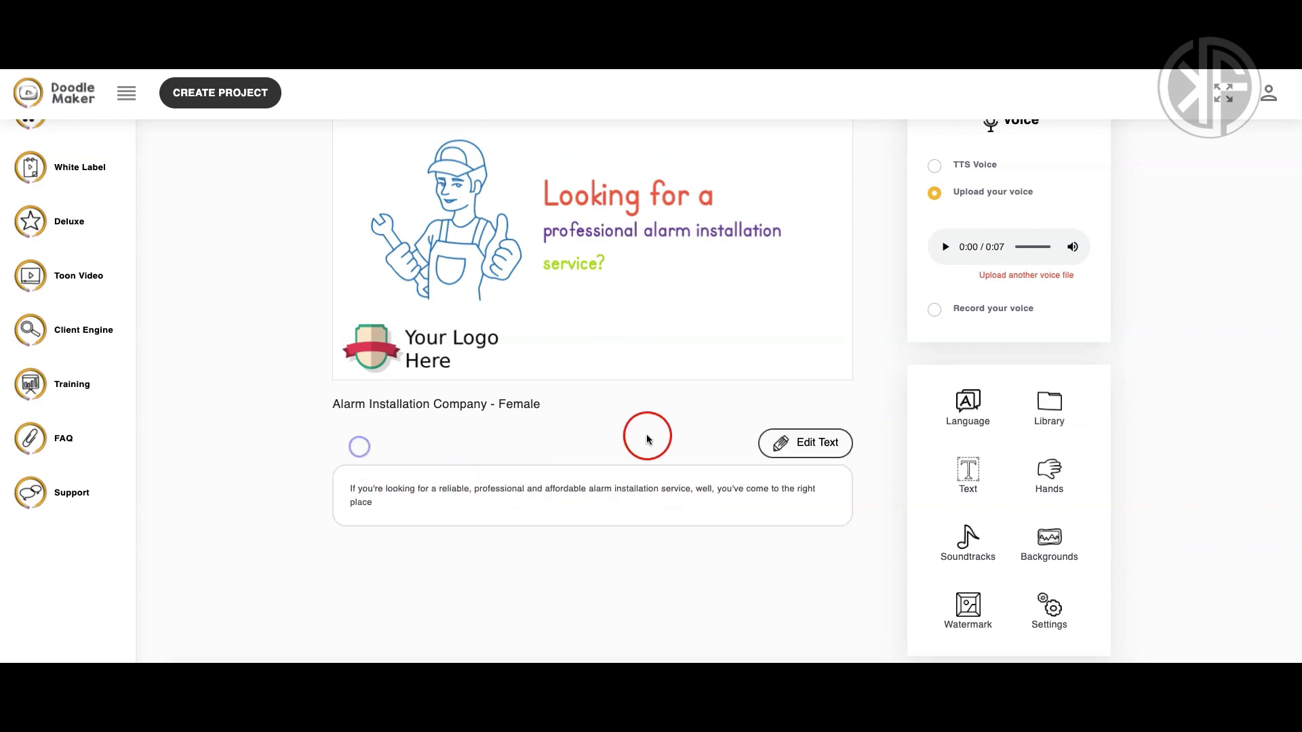
Open the language settings, look through the available speech languages and close them without updating.
scroll(936, 373, up, 1)
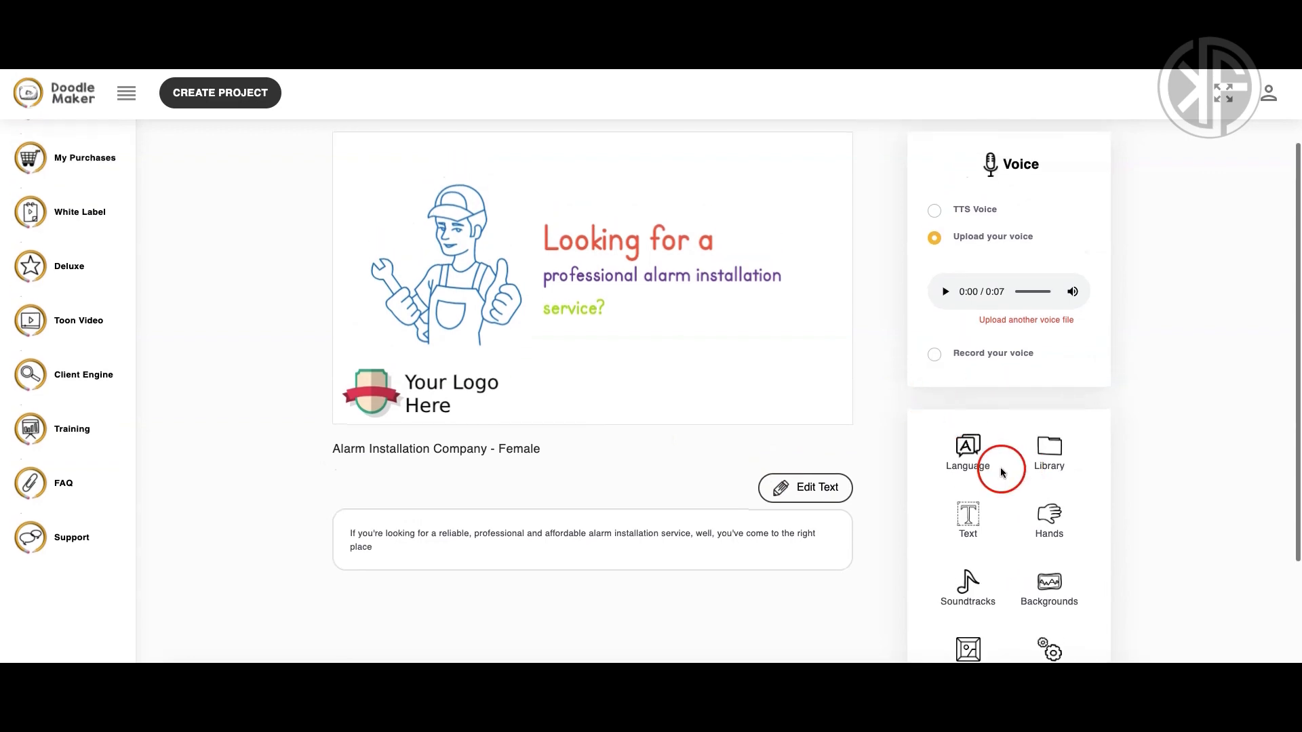
scroll(1003, 472, up, 2)
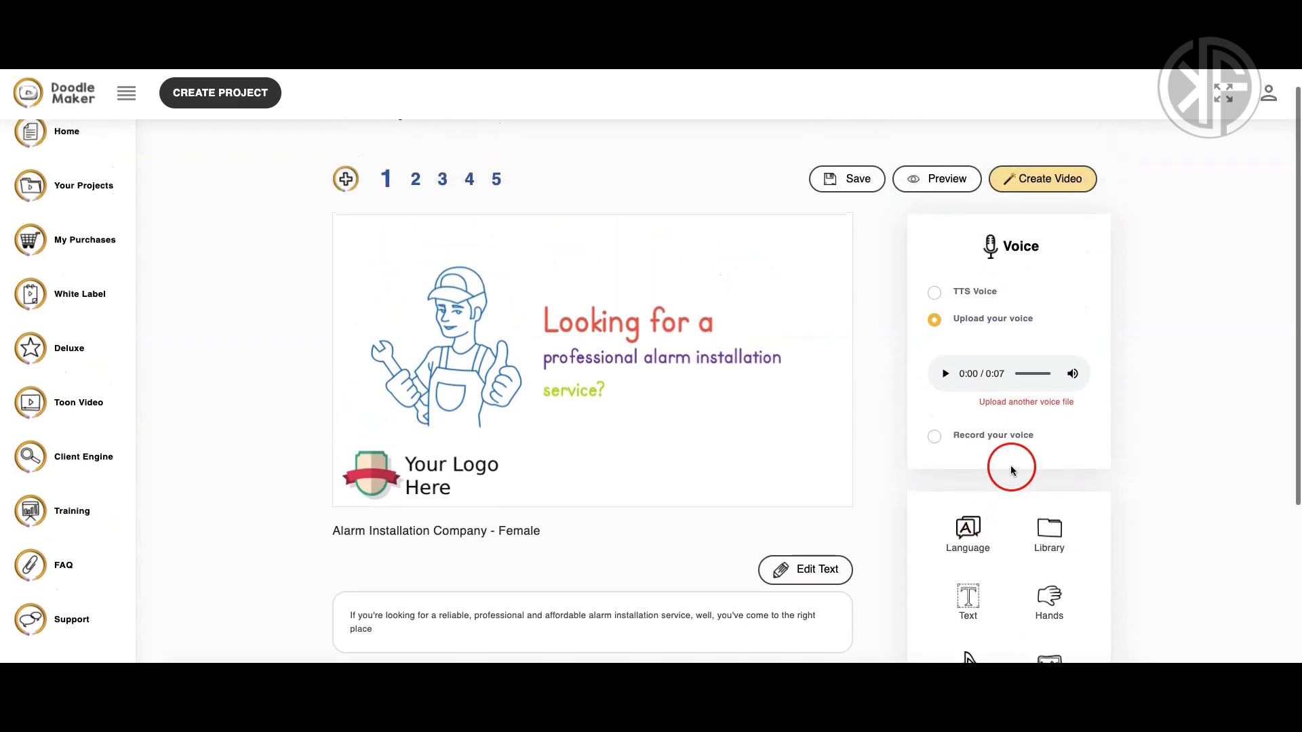
click(967, 527)
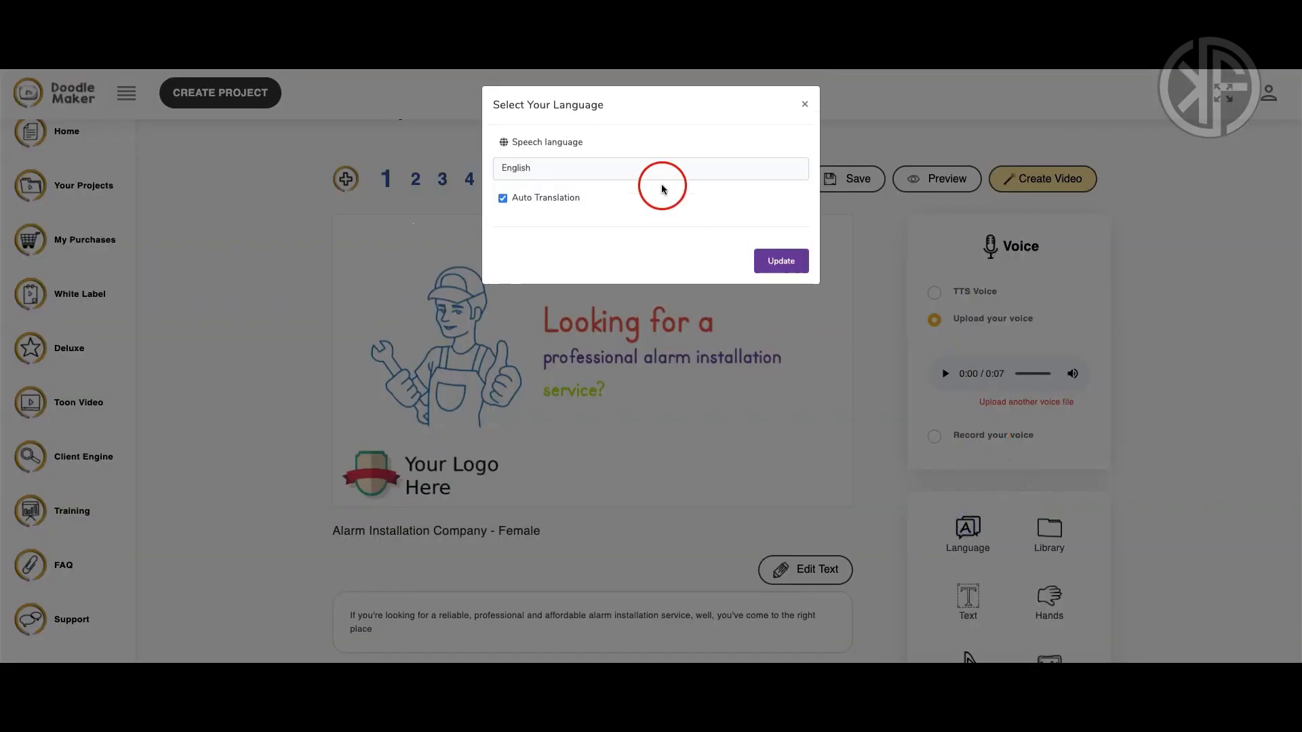
click(561, 168)
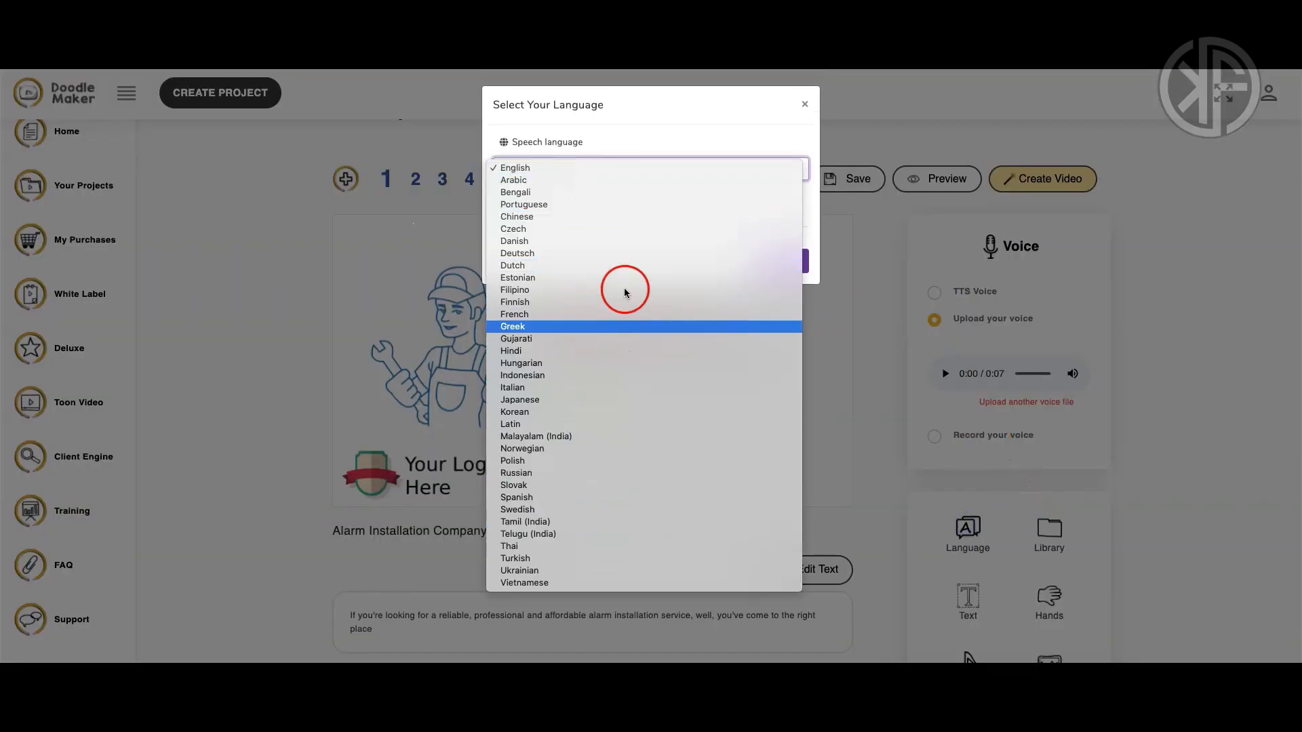
click(808, 203)
click(805, 103)
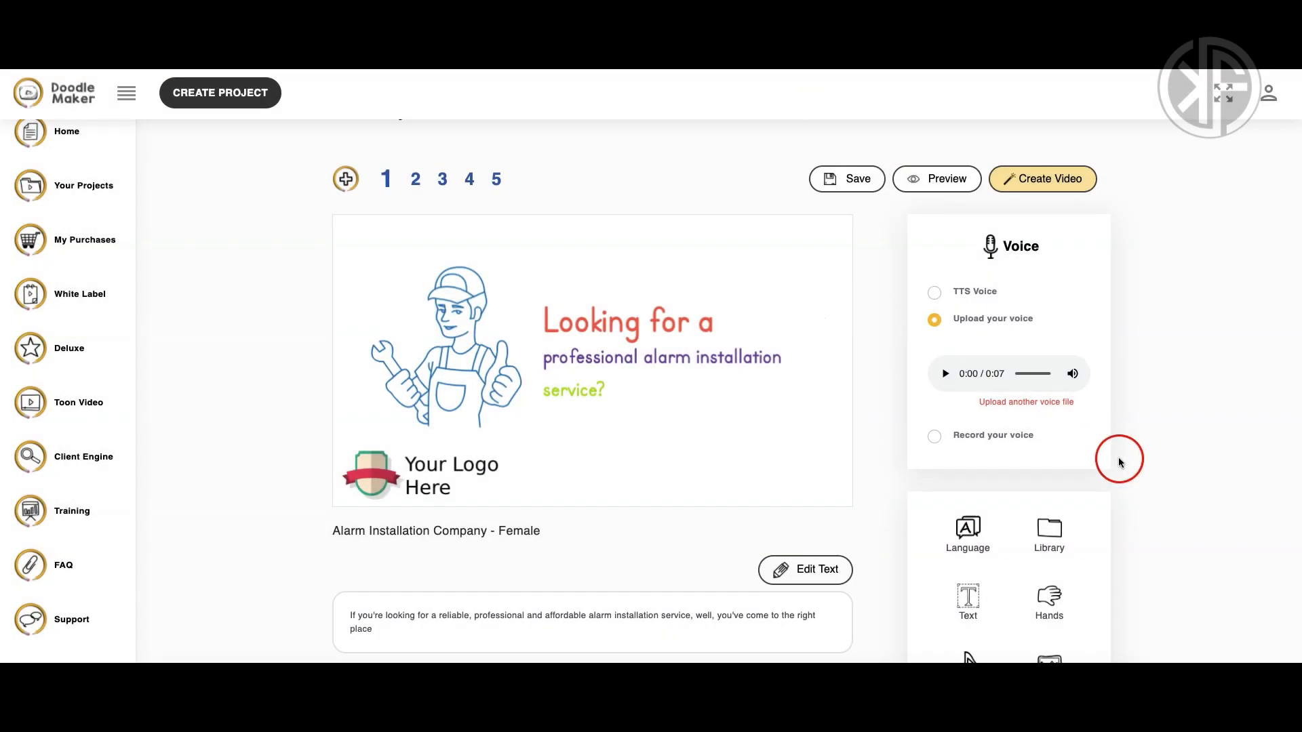
Search the library's JumpStory images for "alarm" and browse the results.
scroll(1118, 456, down, 2)
click(1048, 384)
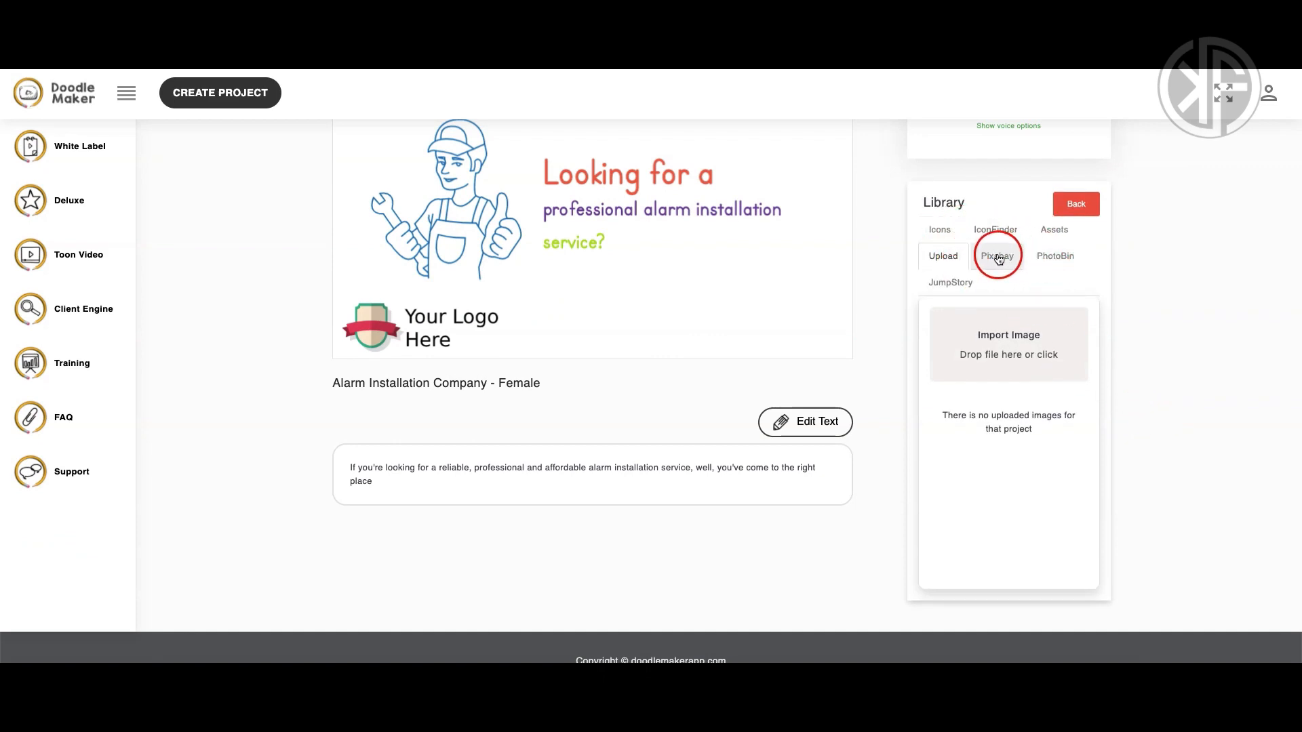
click(949, 285)
click(1026, 330)
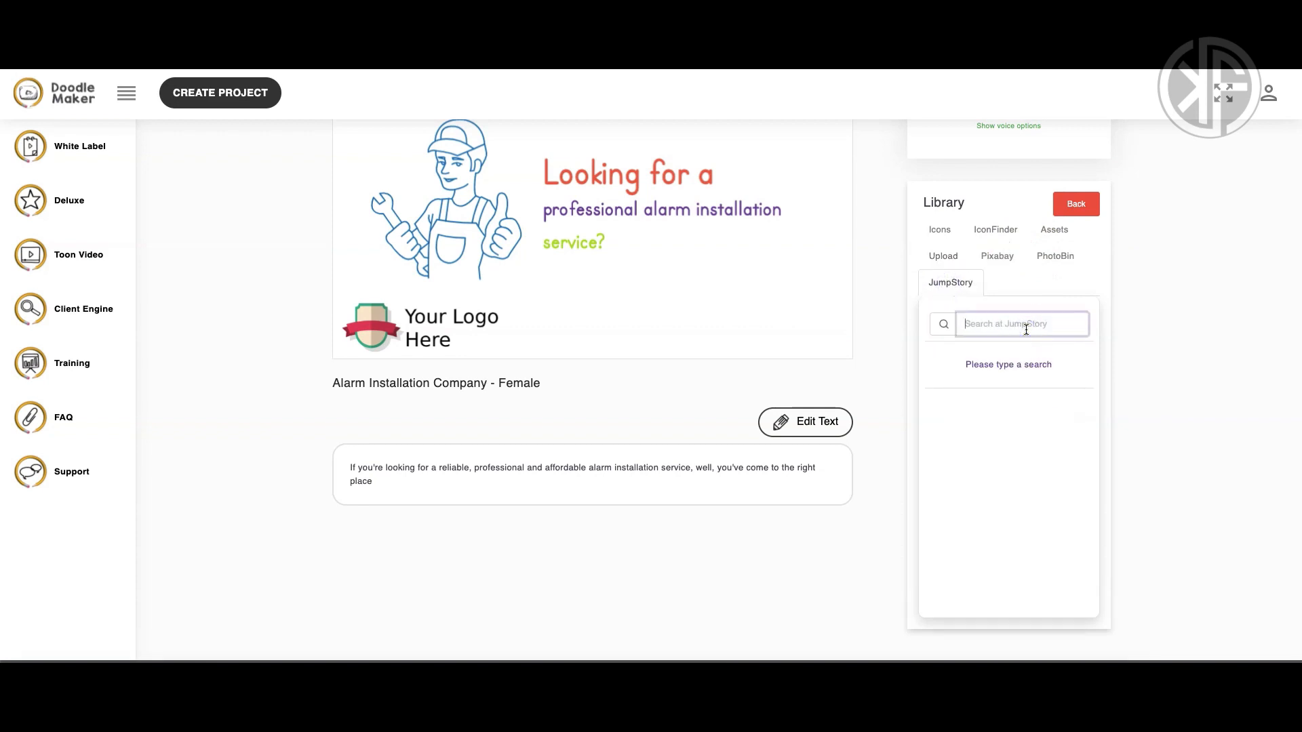
text(alam)
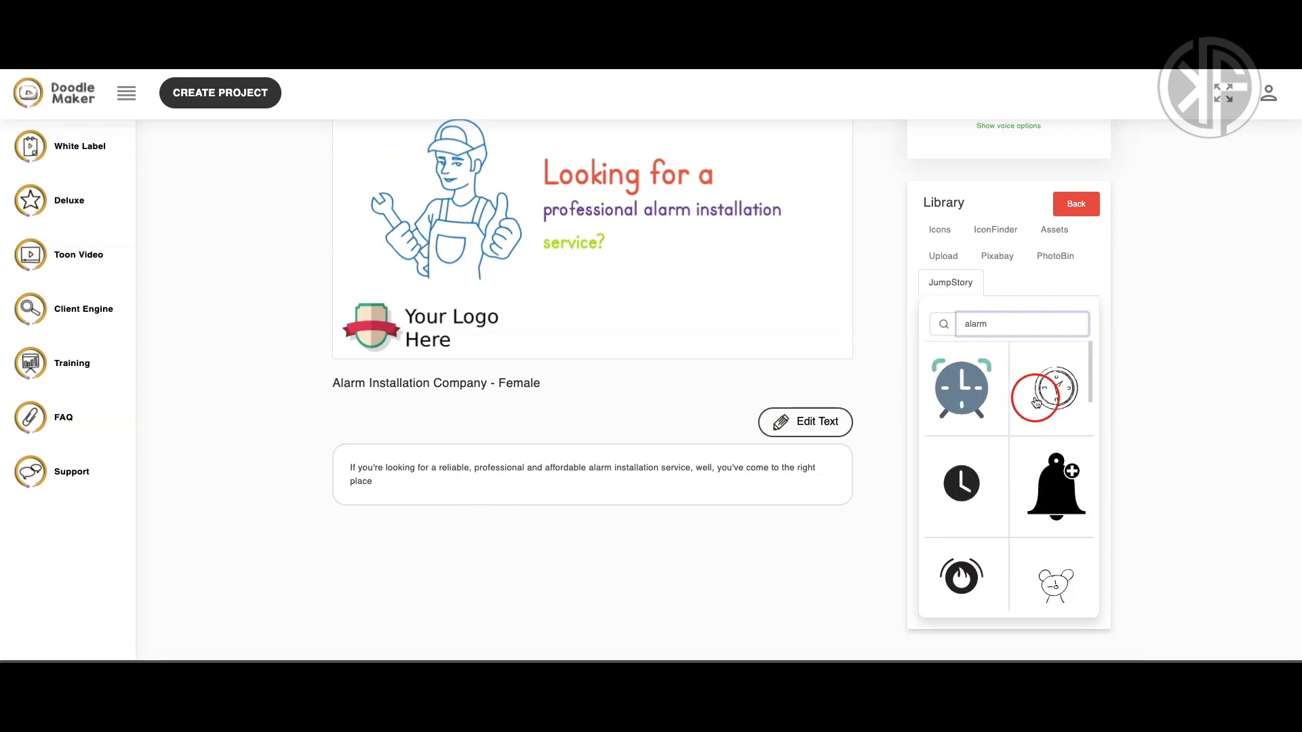
scroll(1036, 402, down, 1)
scroll(1036, 402, down, 5)
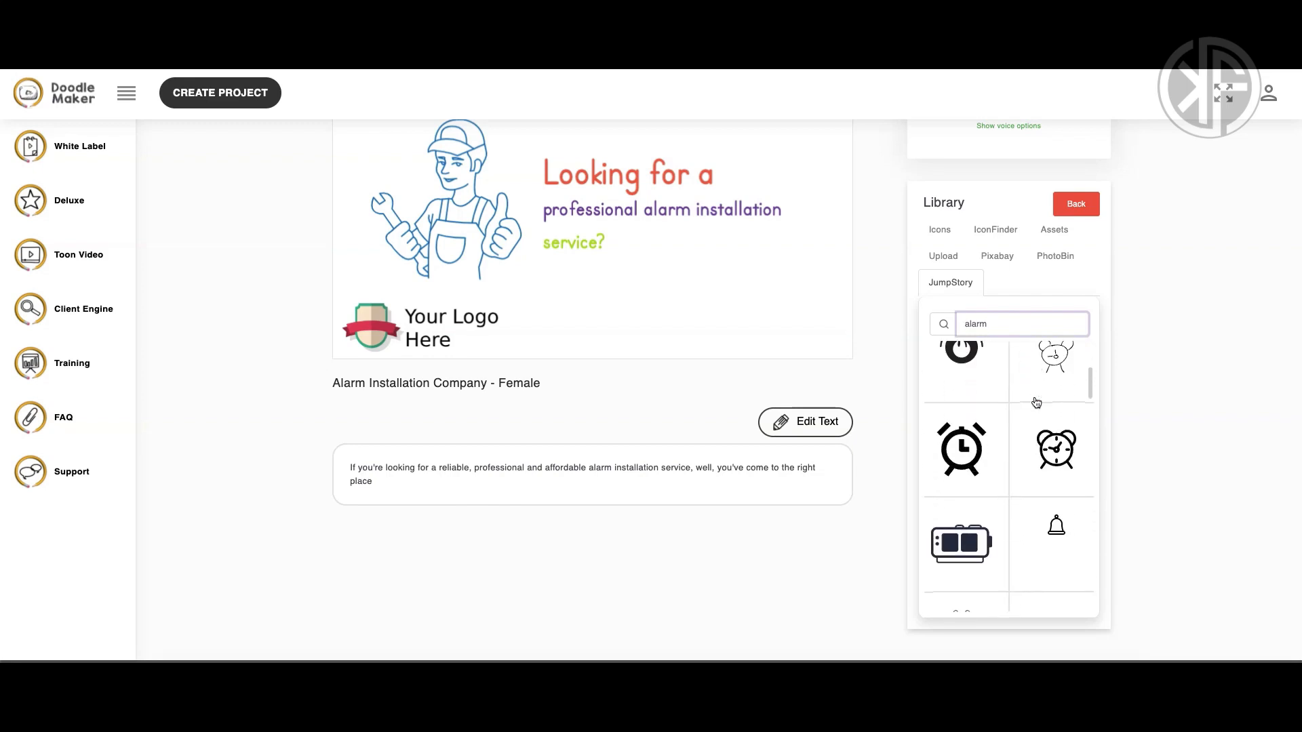
scroll(1036, 402, up, 8)
Check the library's PhotoBin and Upload sections and browse the built-in Icons.
click(998, 353)
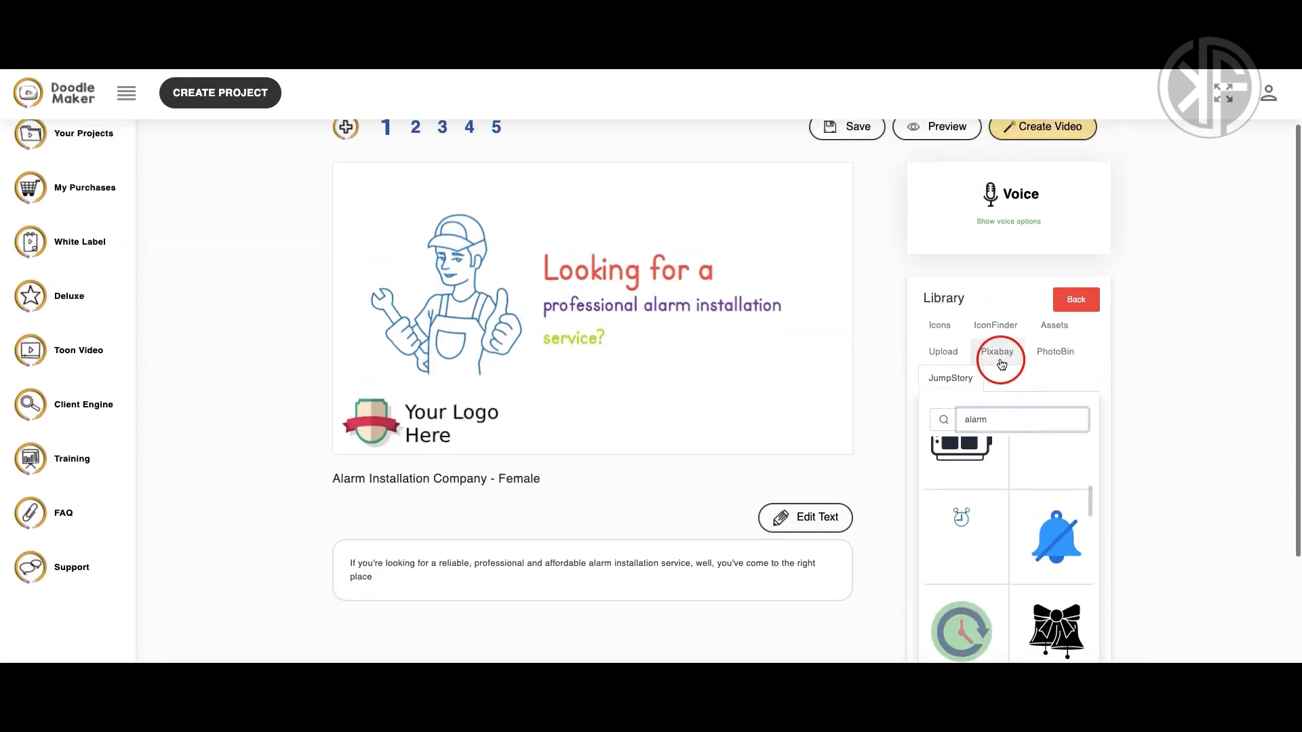
click(1054, 352)
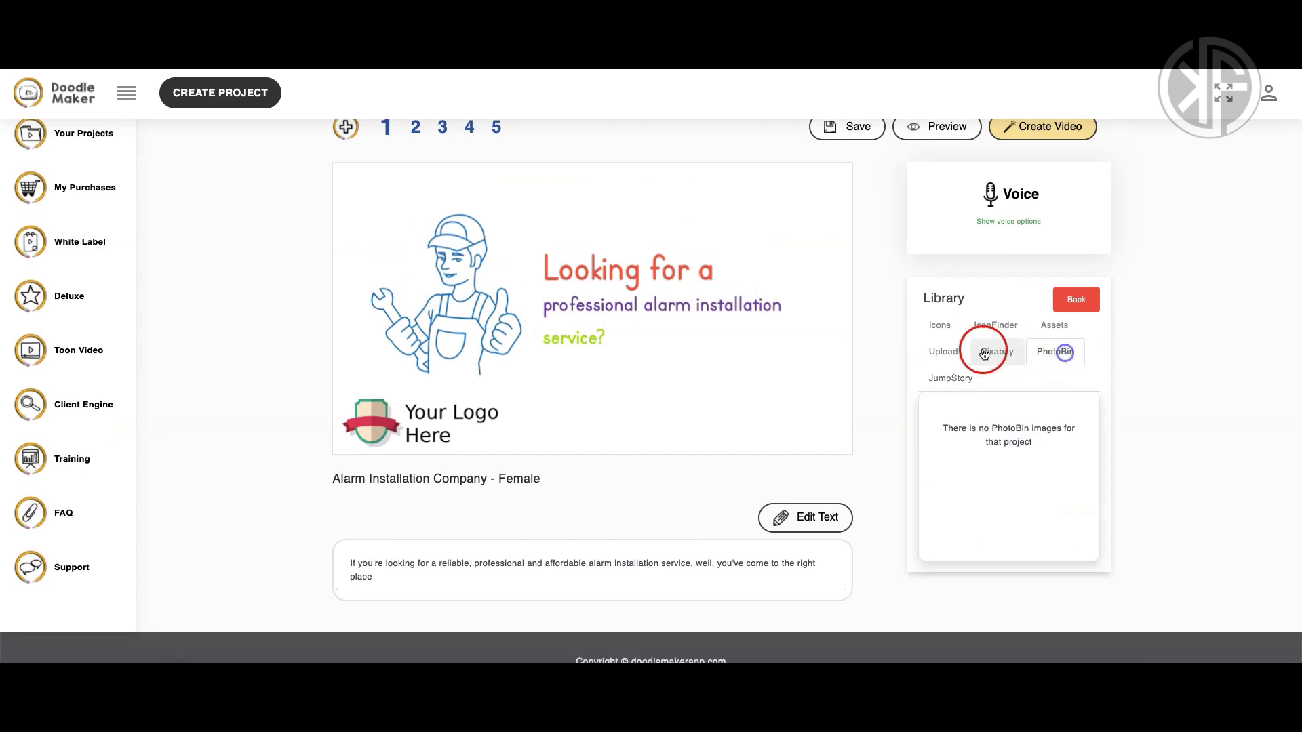
click(943, 350)
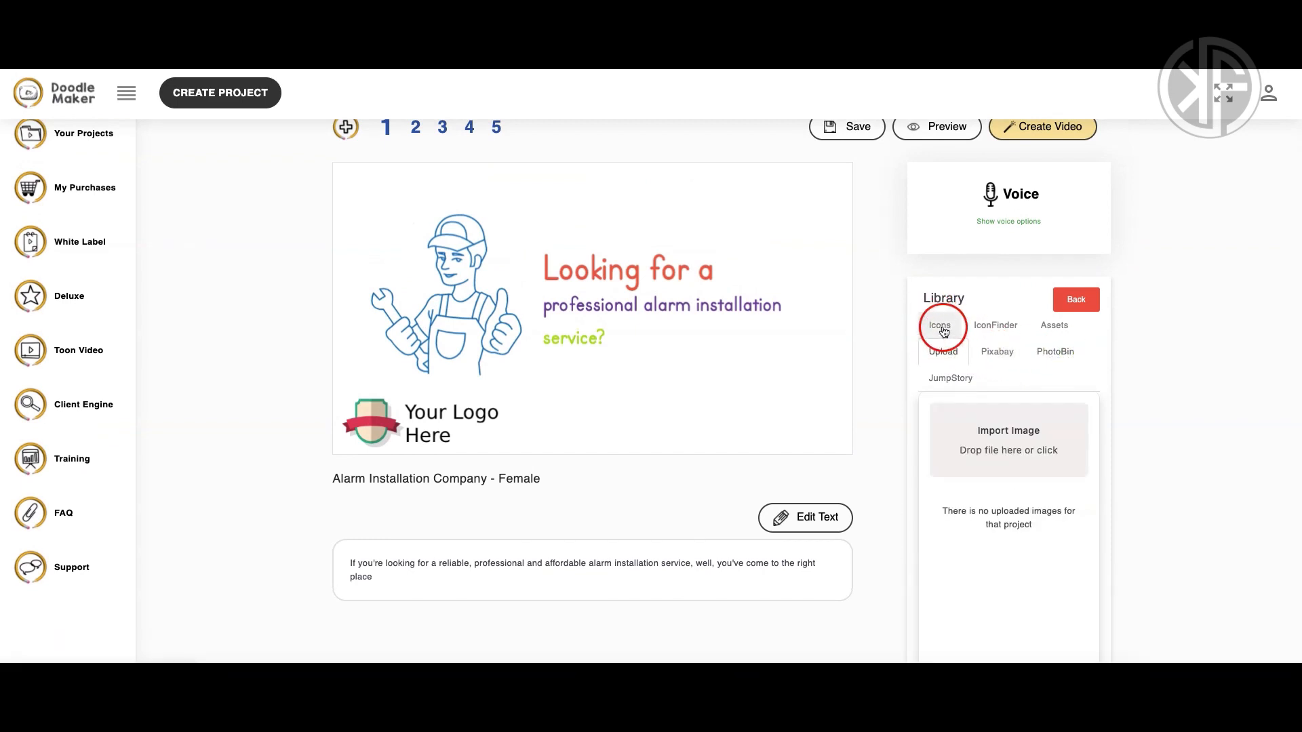
click(942, 328)
scroll(1017, 519, down, 5)
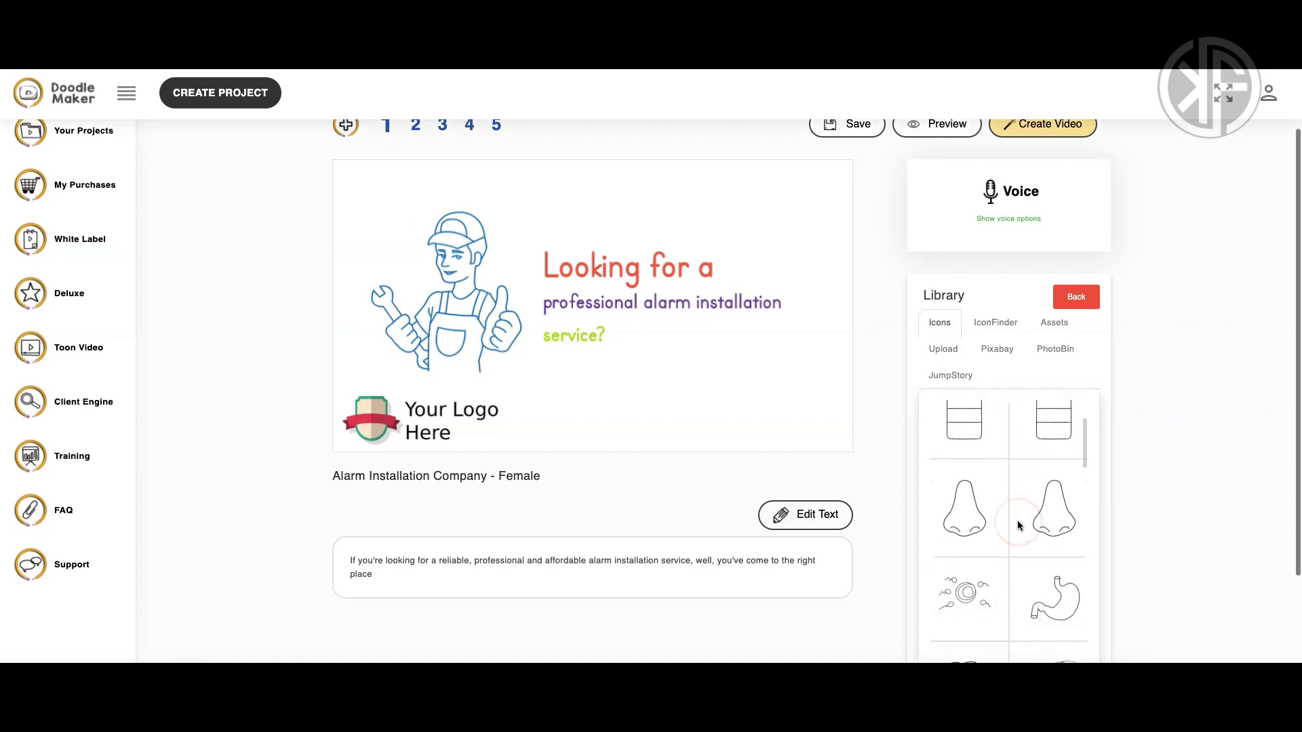
Browse the library's Icons, IconFinder and Assets sections, looking through the shapes offered under Assets.
scroll(1017, 519, down, 3)
scroll(1017, 519, up, 5)
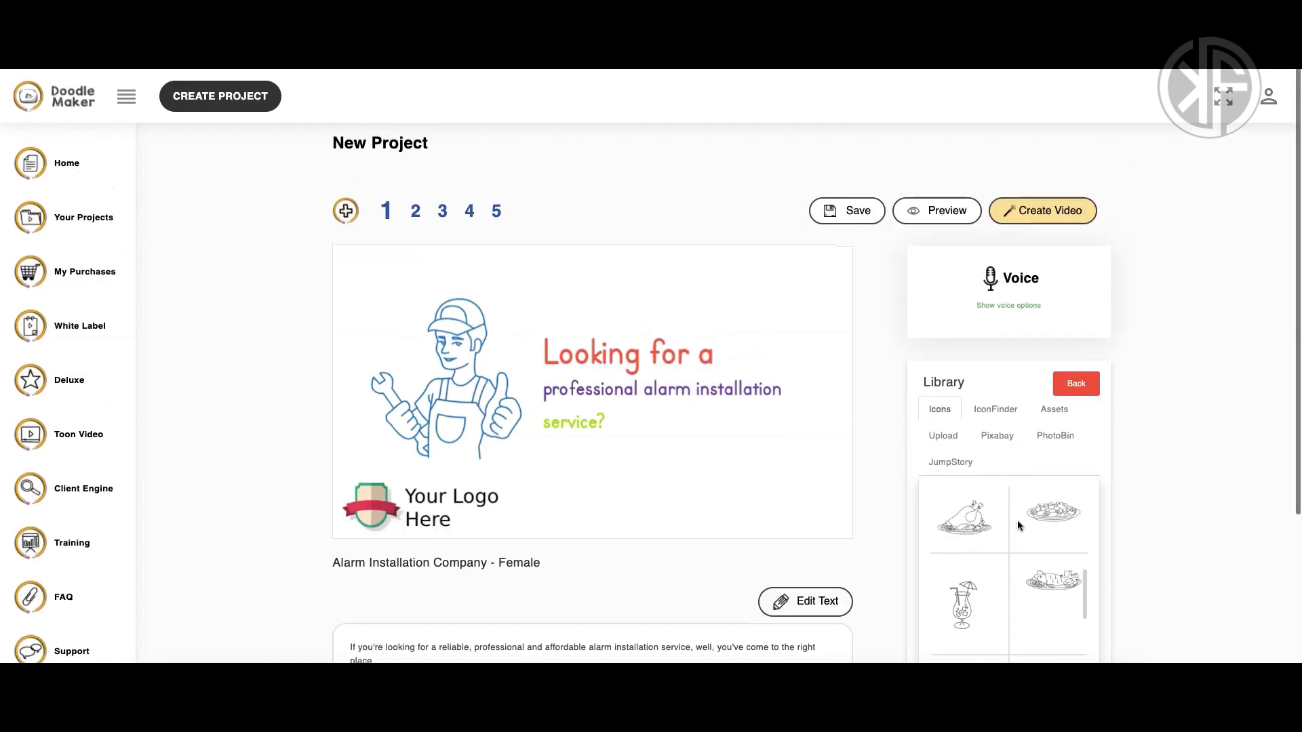
click(994, 404)
click(1053, 409)
click(1069, 456)
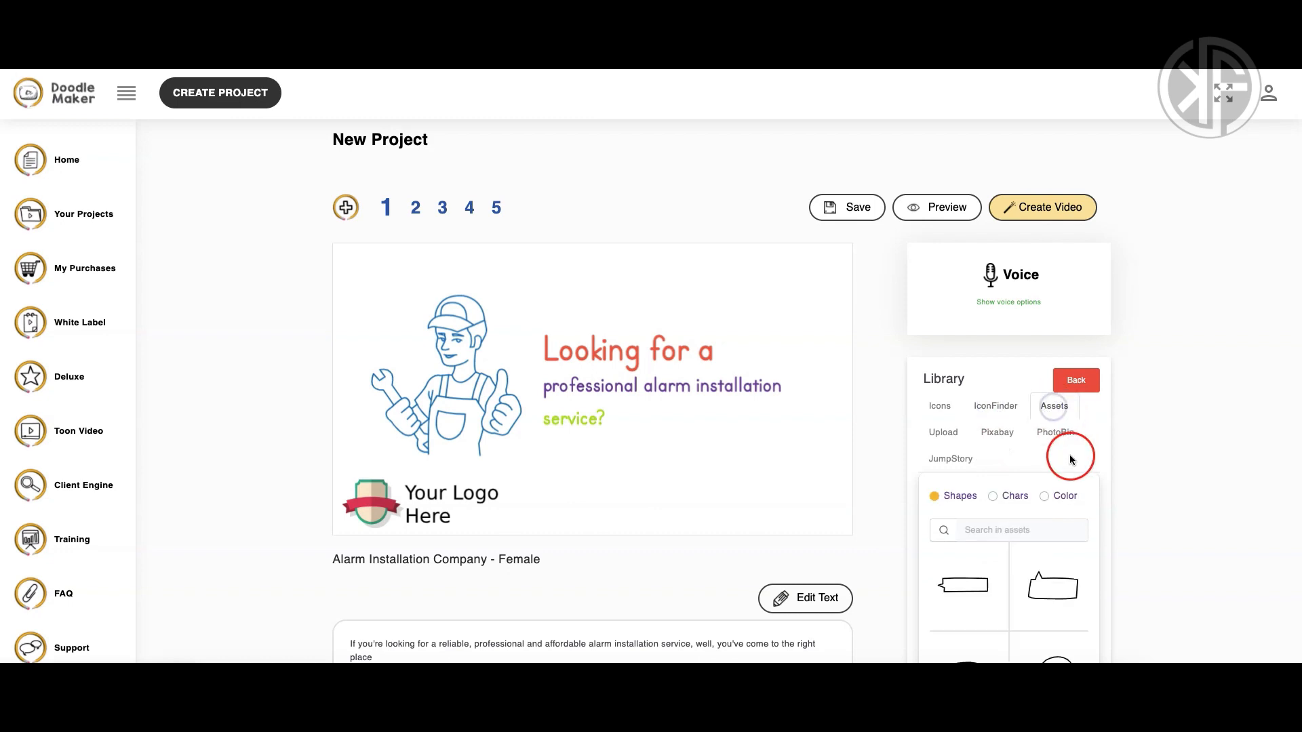
scroll(1069, 456, down, 3)
scroll(1070, 460, down, 5)
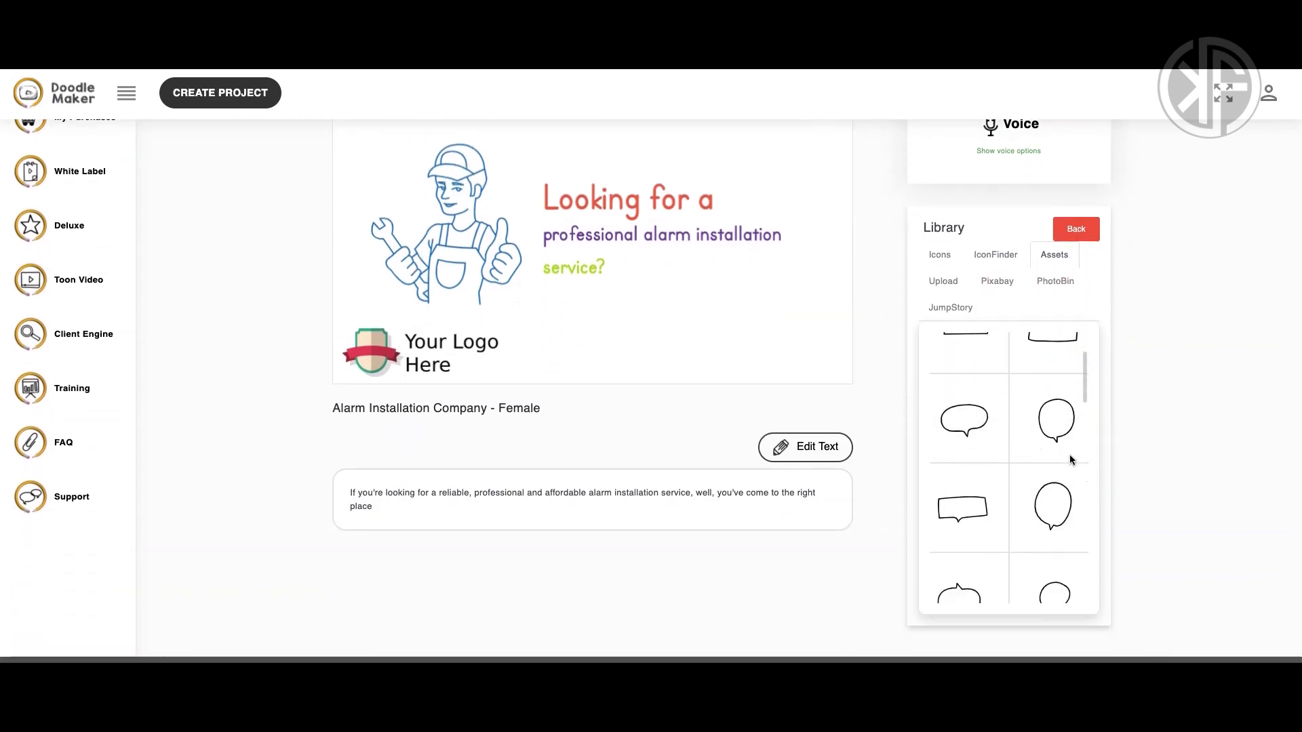
scroll(1070, 460, down, 8)
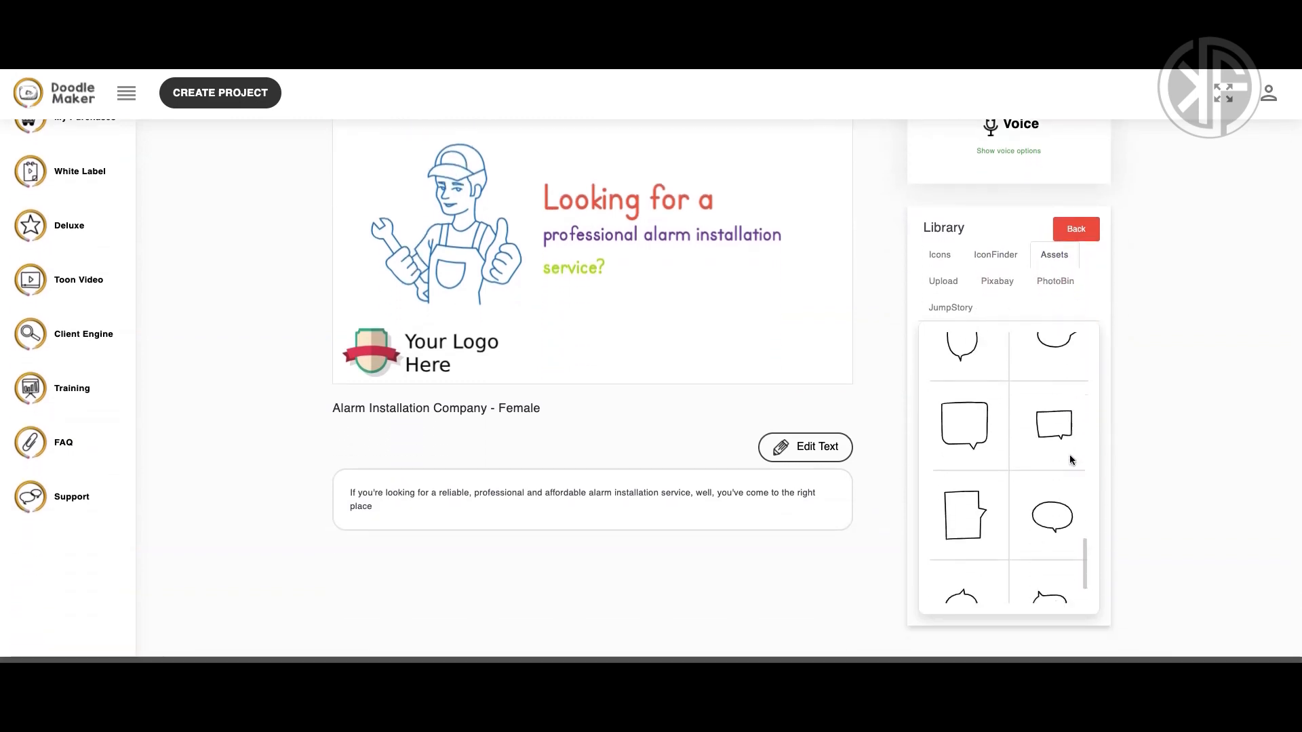
scroll(1070, 460, up, 8)
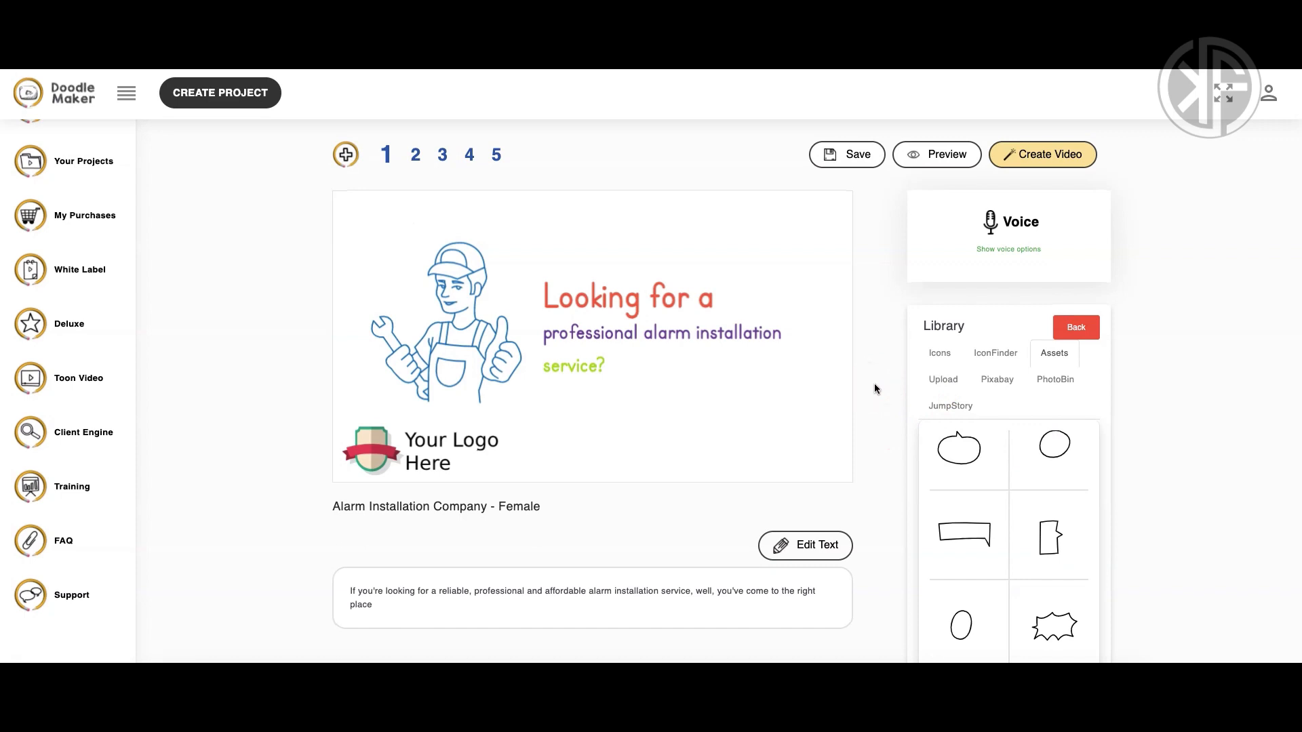
Select the worker illustration on slide 1 and review its stacking and transition options, keeping Hand drawing.
click(457, 328)
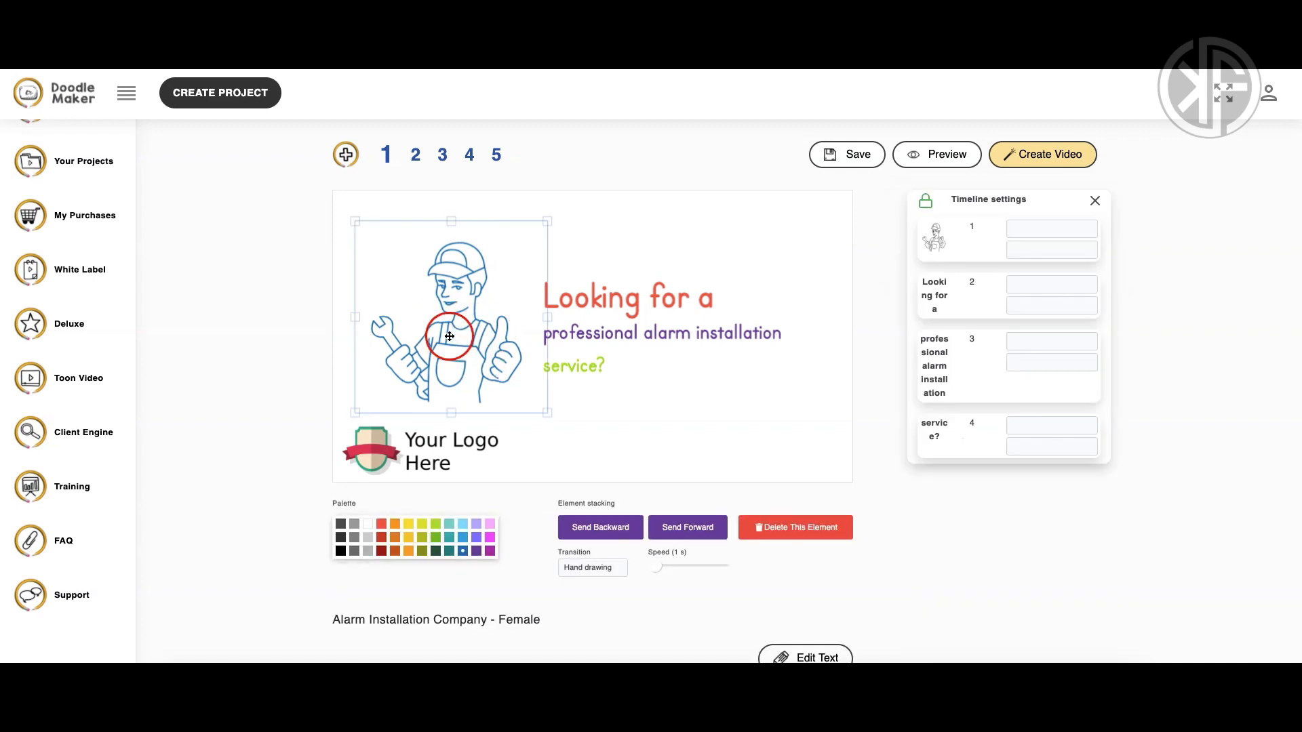
scroll(471, 334, down, 1)
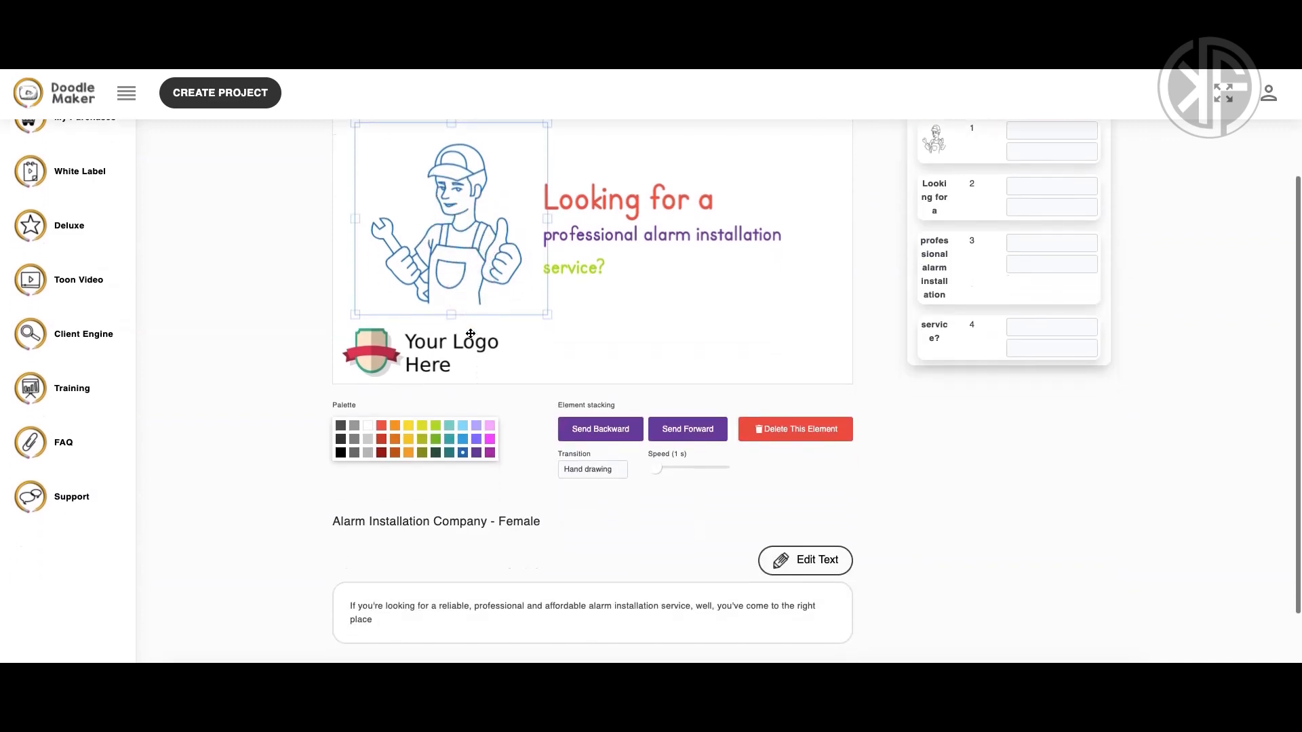
click(600, 442)
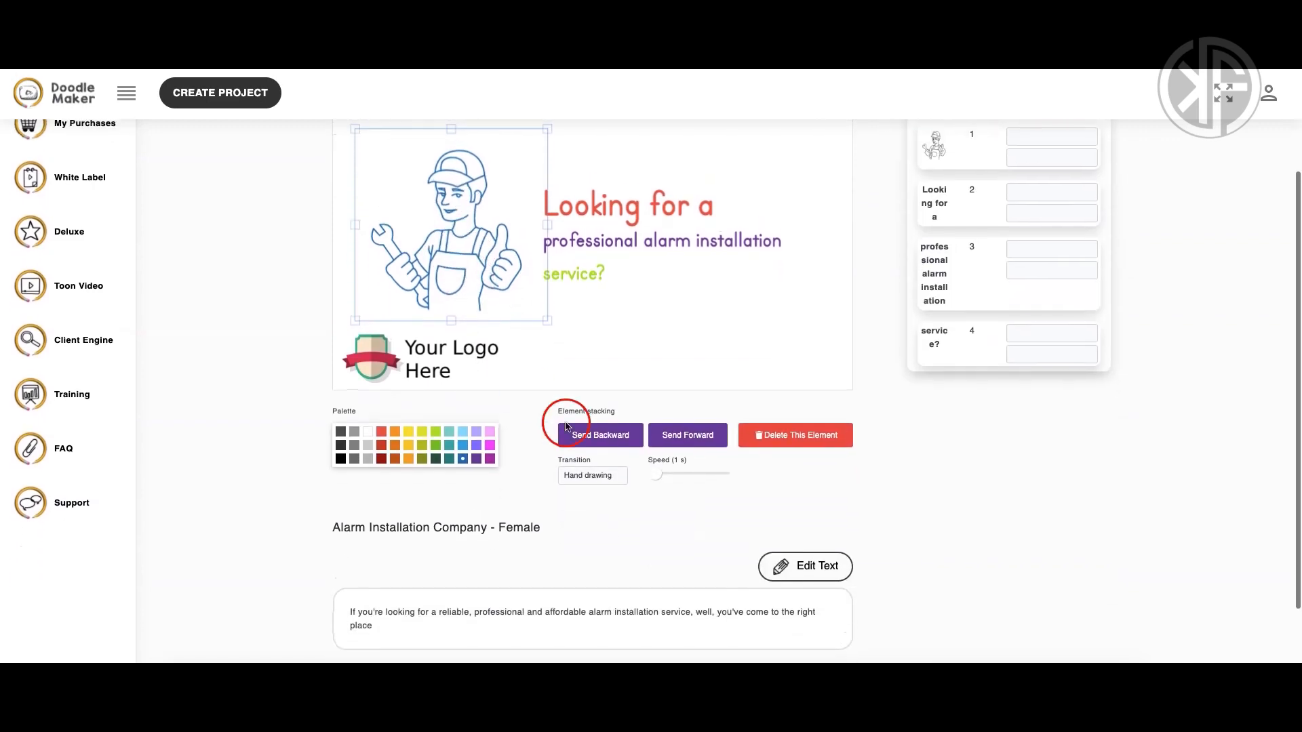
click(583, 478)
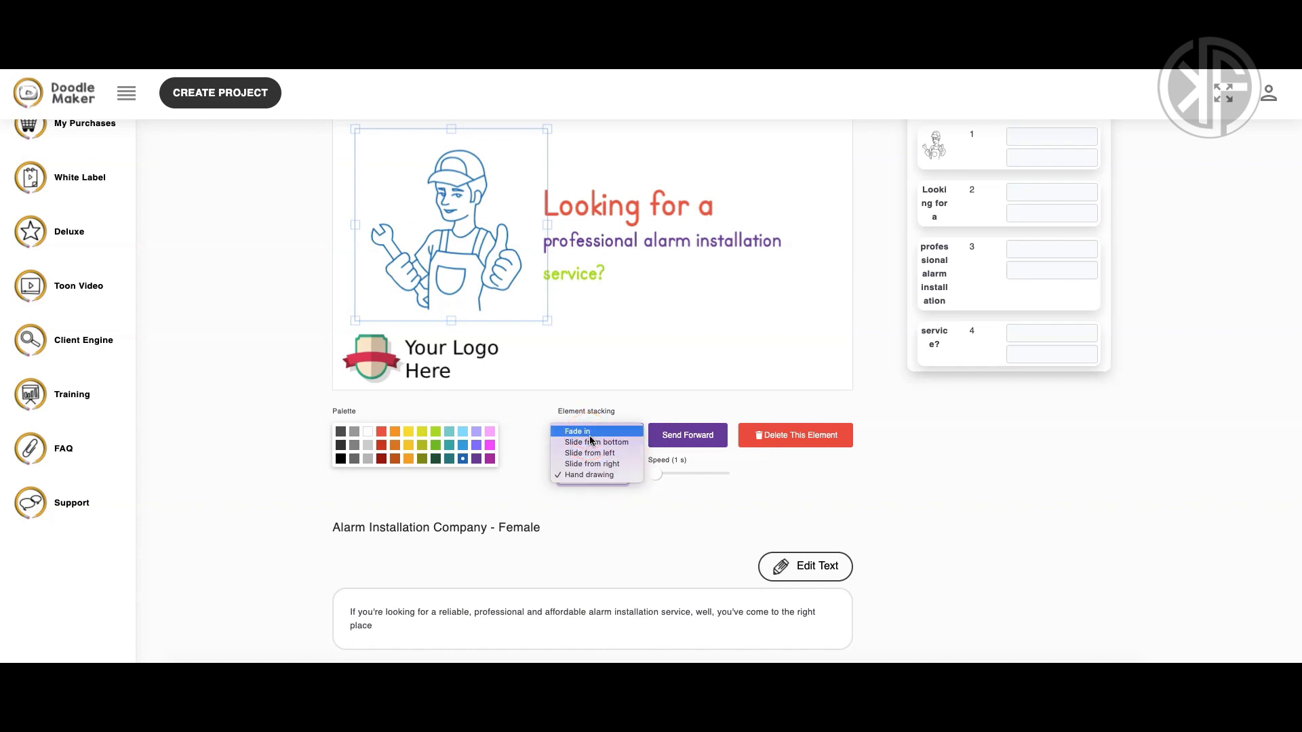
click(593, 444)
drag(591, 446, 715, 524)
scroll(712, 523, up, 1)
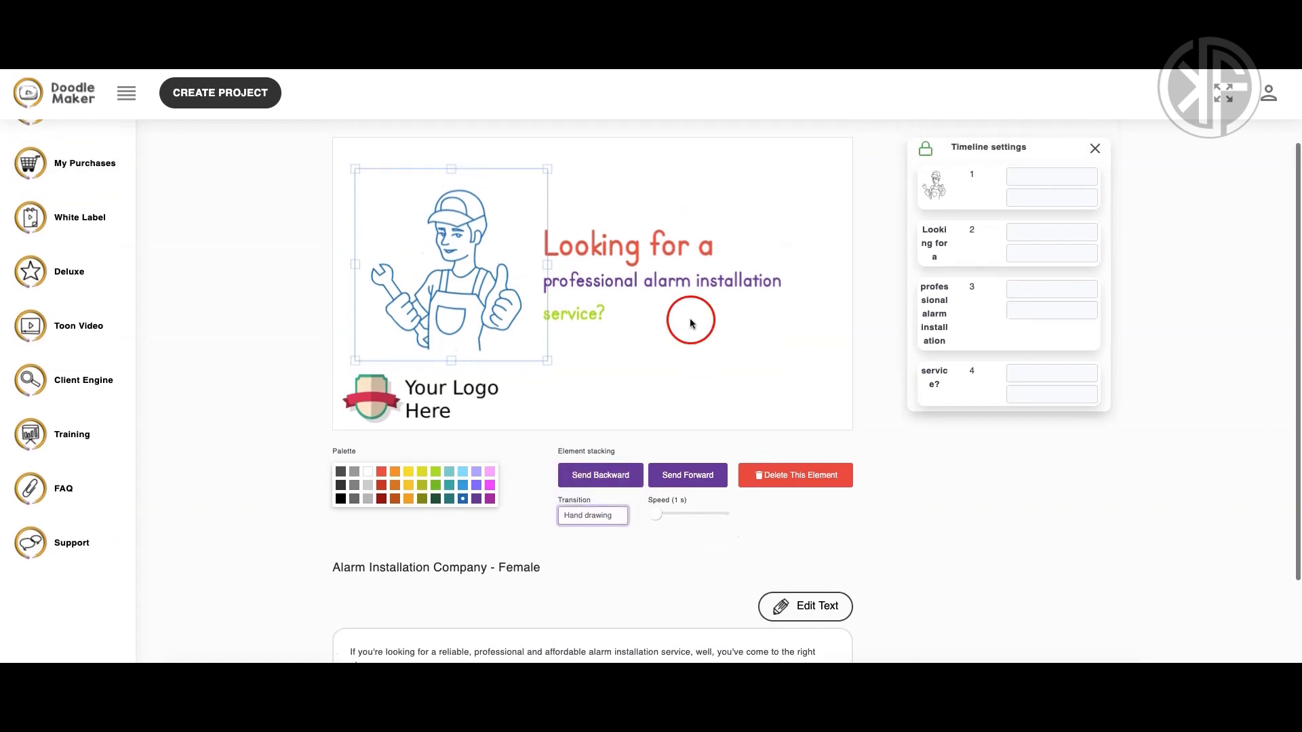
Set the transition of the "Looking for a" text on slide 1 to Slide from right.
click(652, 245)
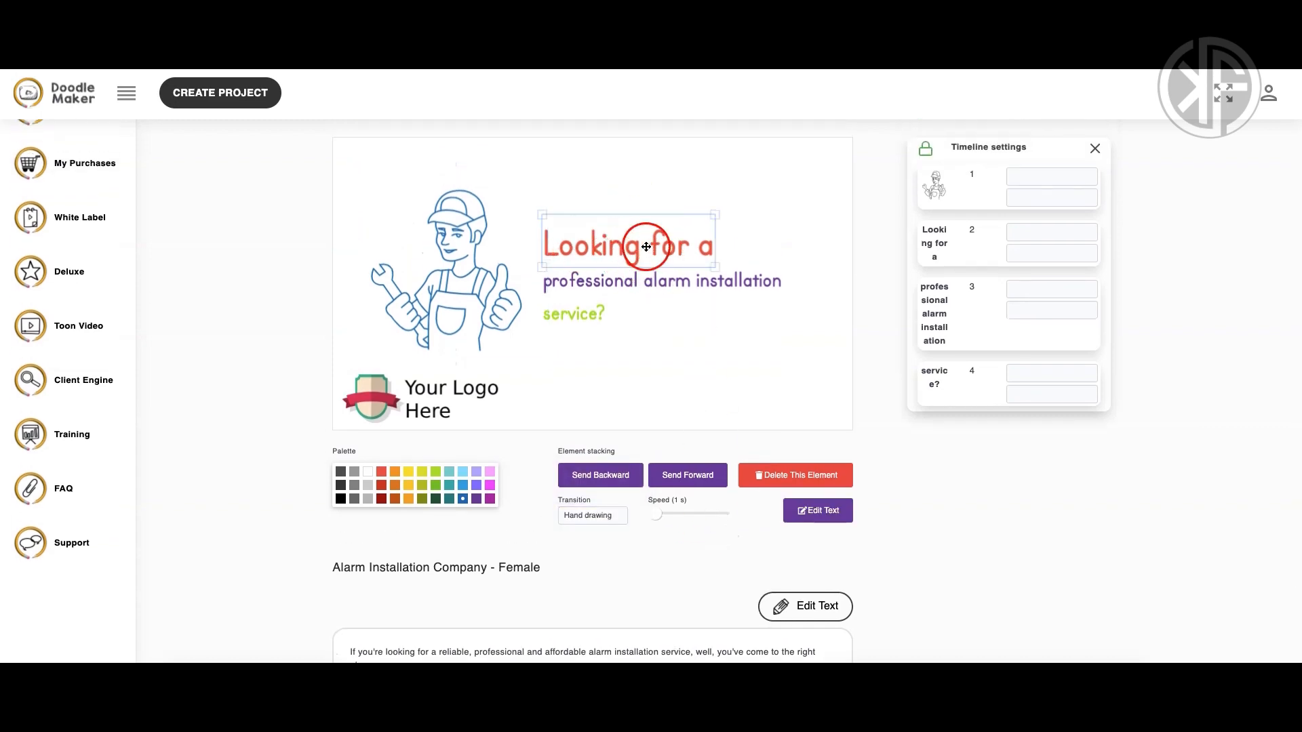
click(593, 516)
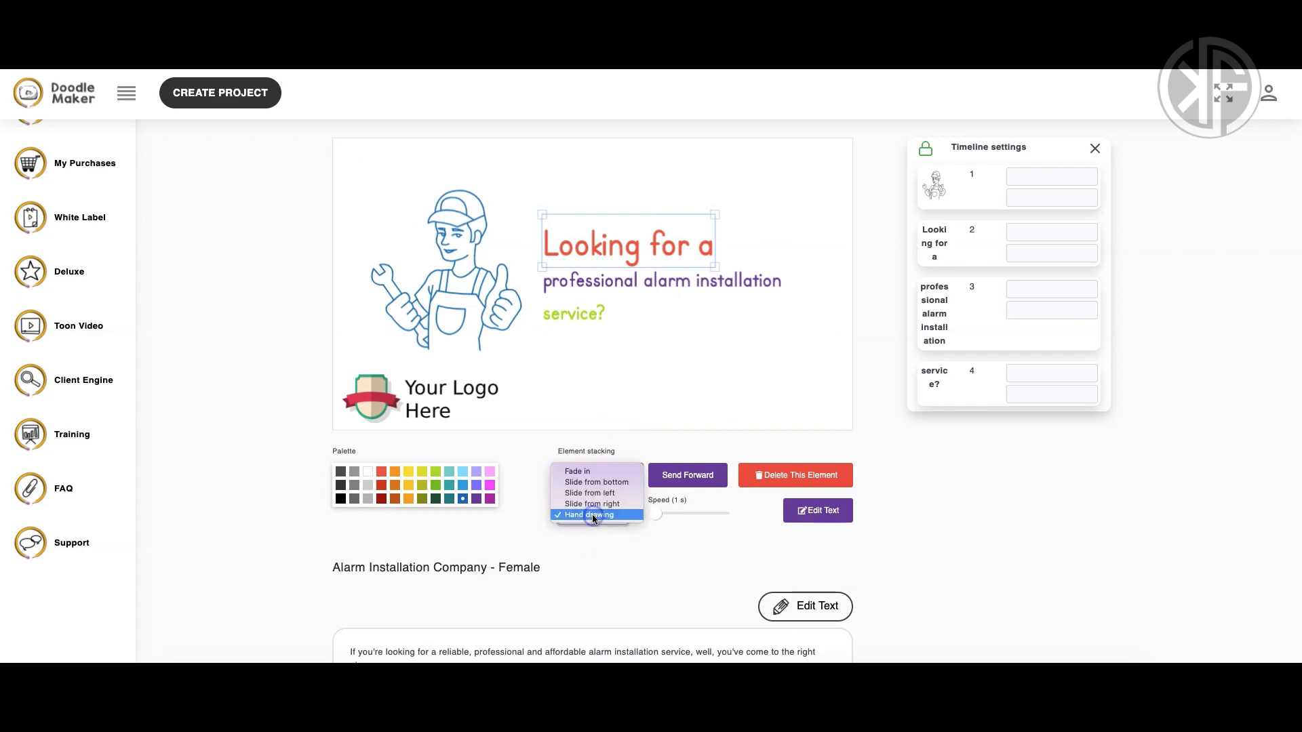
click(593, 498)
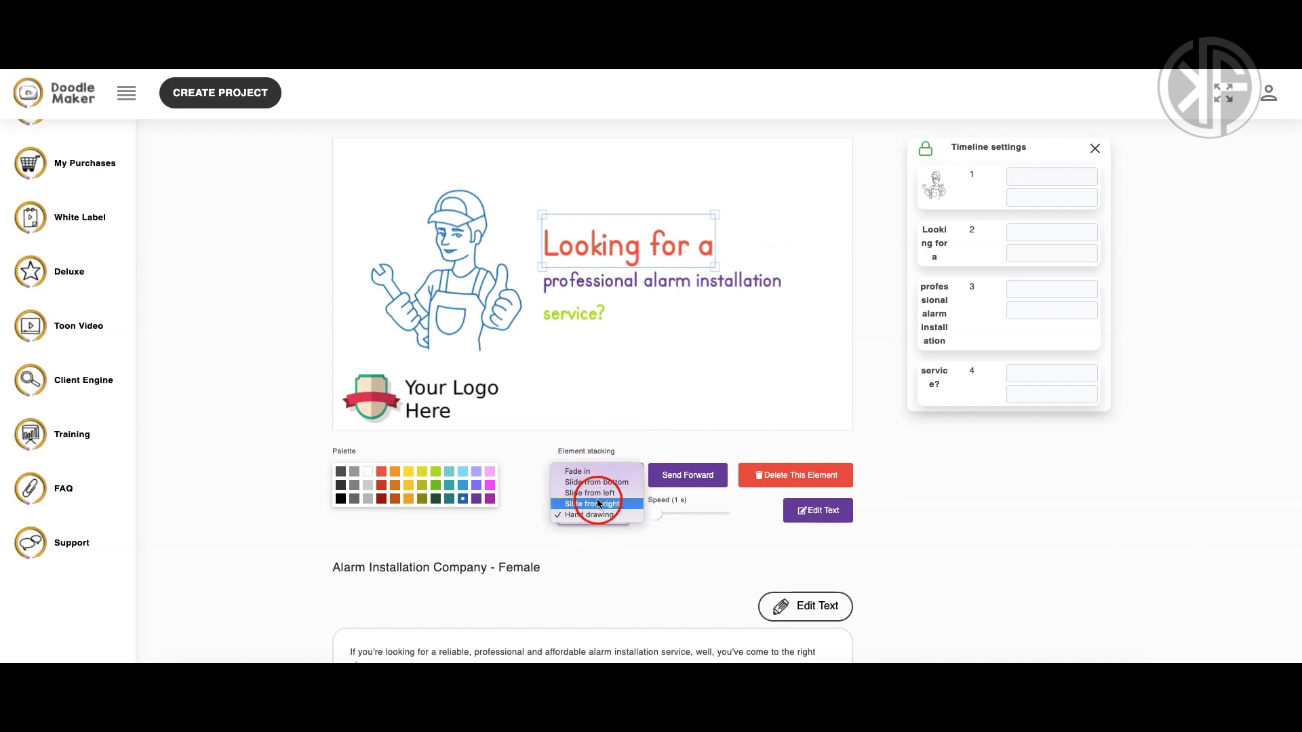
click(599, 503)
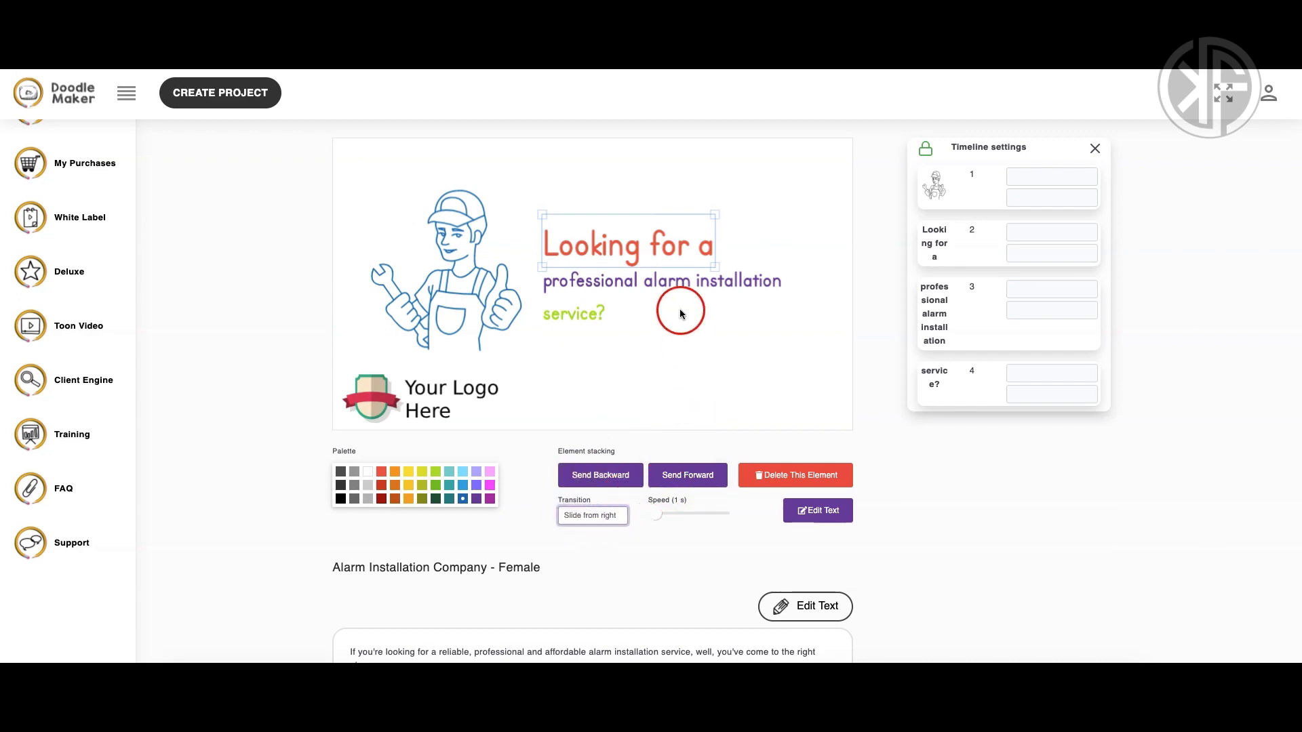
Set the transition of the "professional alarm installation" text to Slide from right.
click(669, 281)
click(618, 410)
click(589, 516)
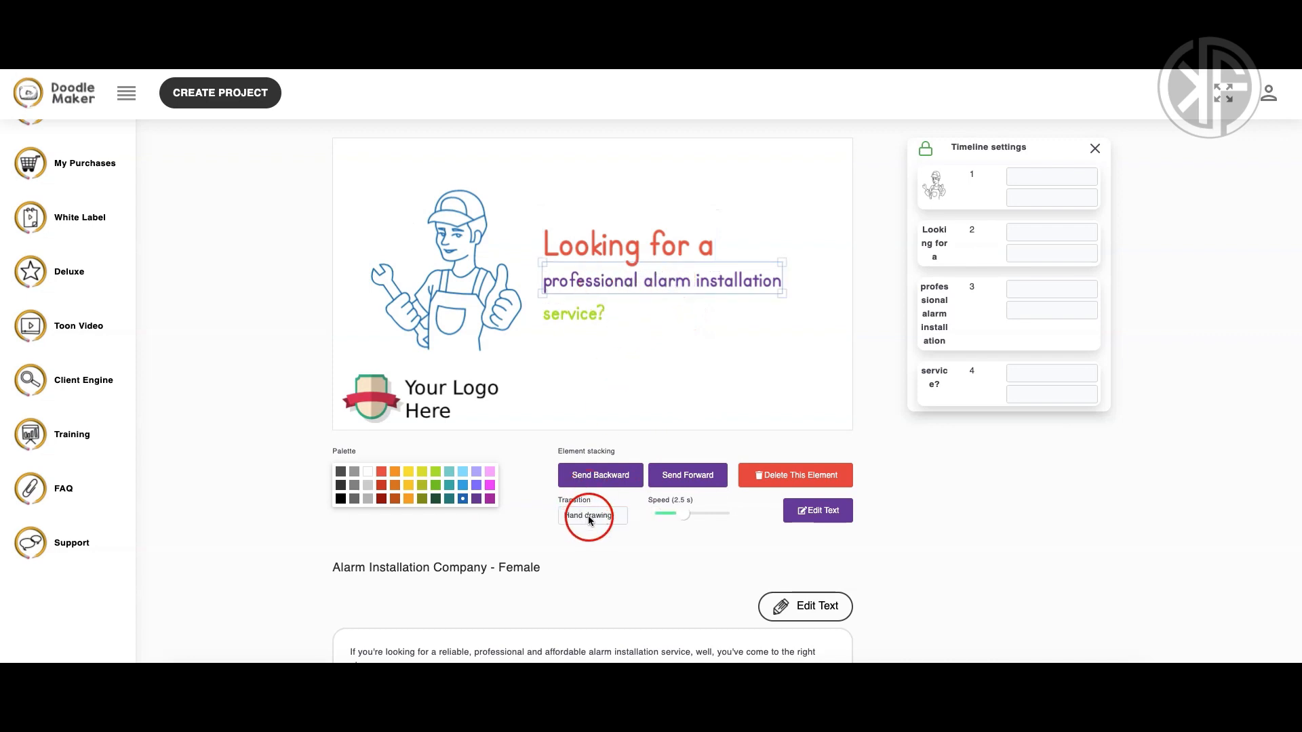
click(587, 494)
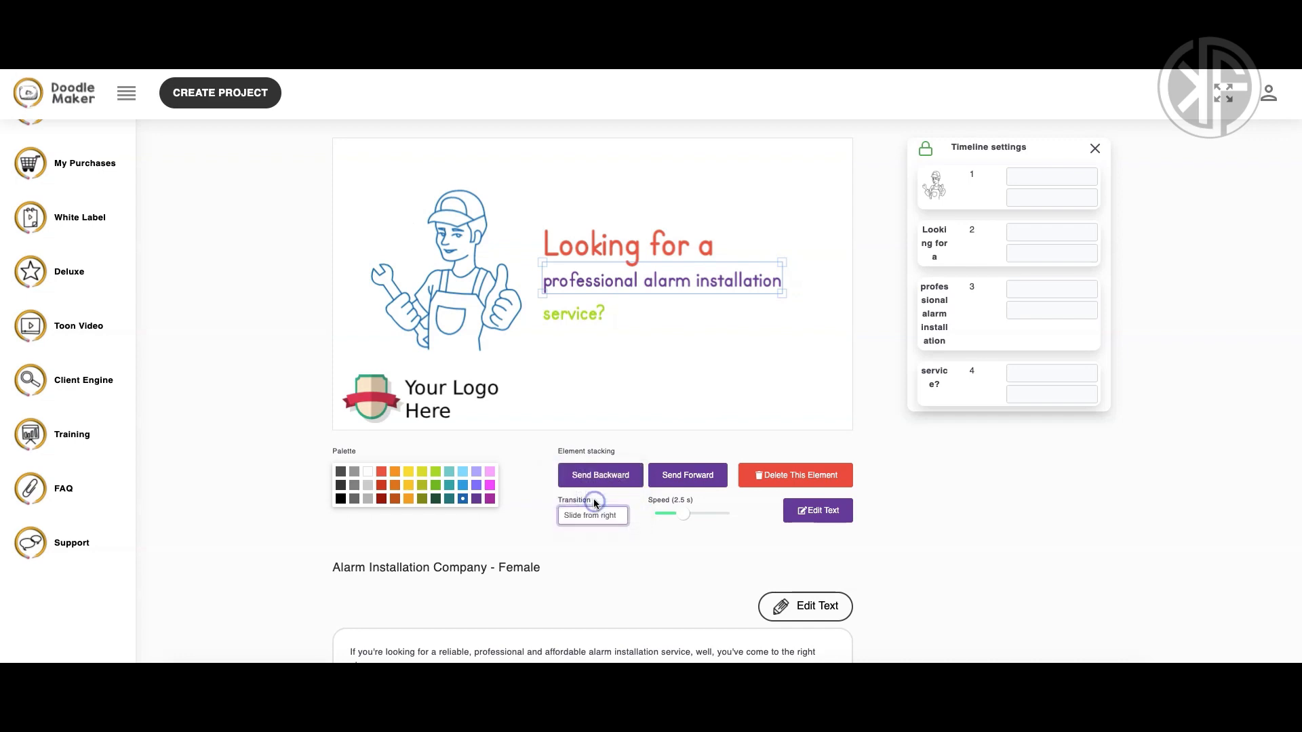
Set the transition of the "service?" text to Slide from bottom and deselect it.
click(575, 315)
click(594, 516)
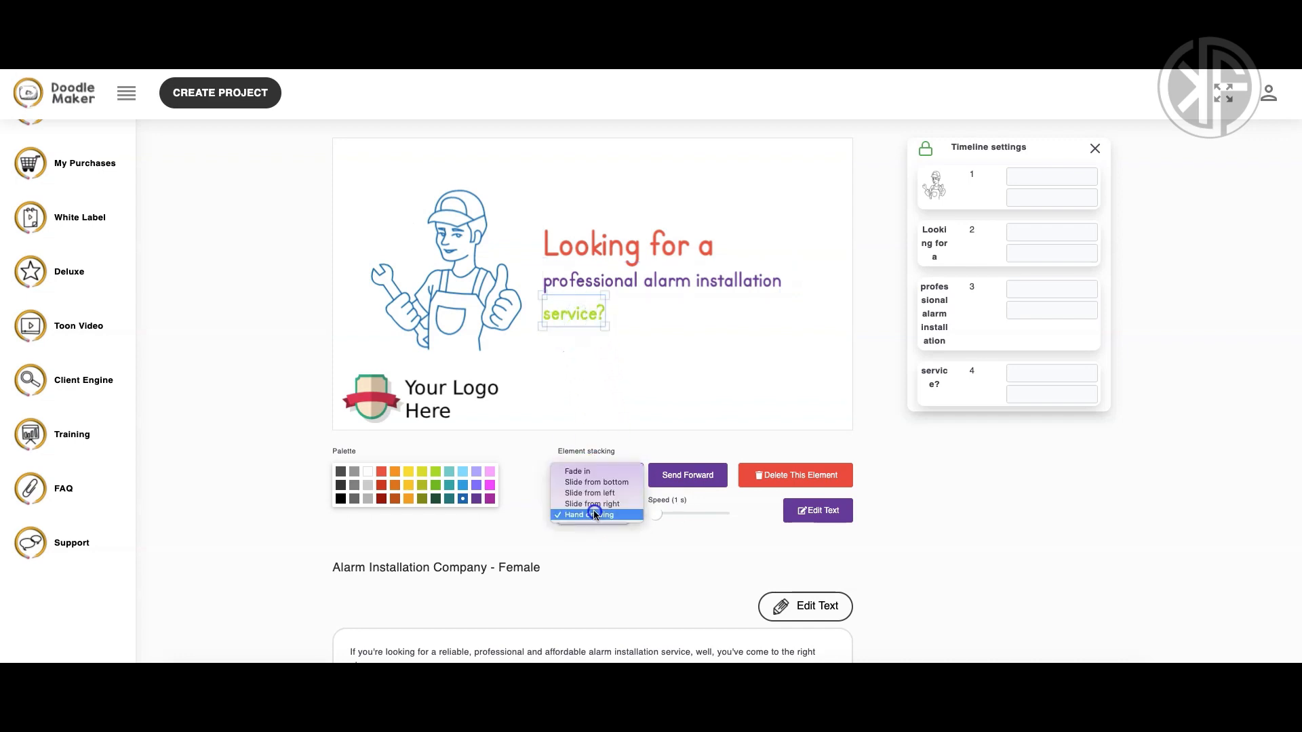
click(592, 483)
click(602, 388)
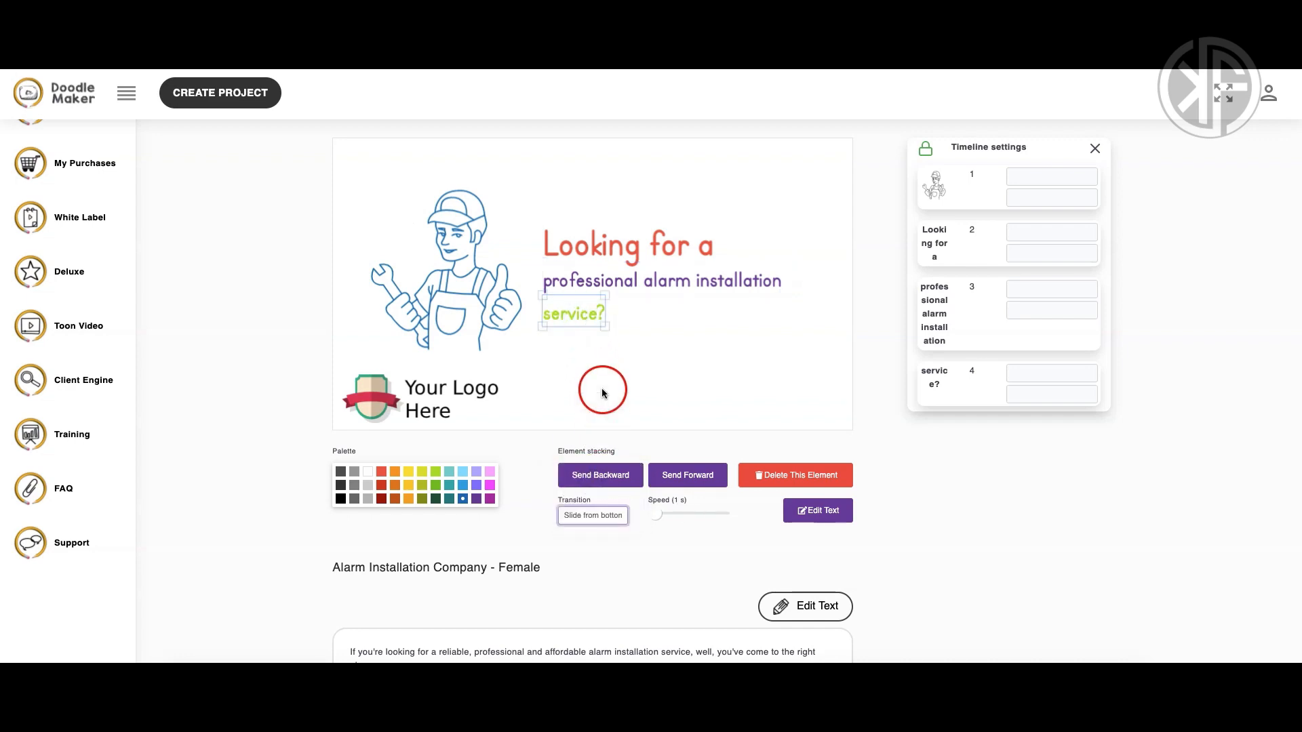
click(682, 360)
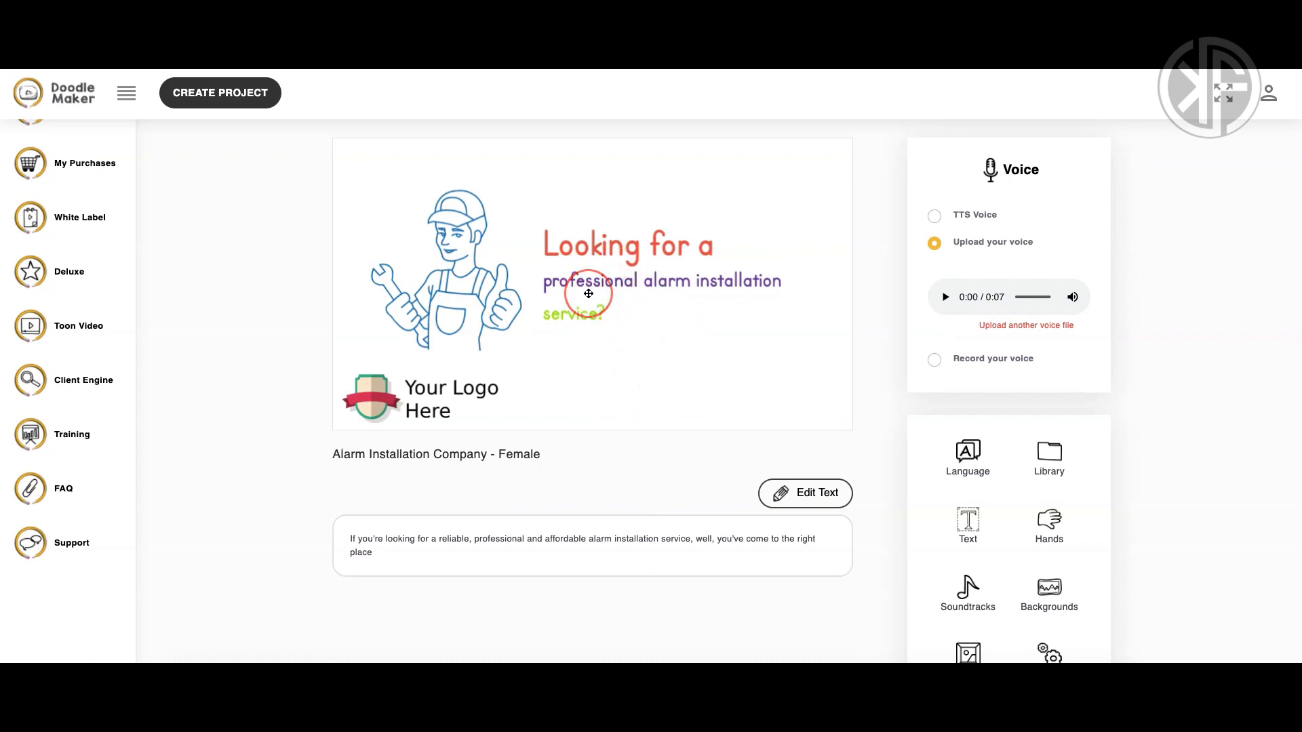
Change the project's hand style to the light-skinned hand with the red sleeve and update the settings.
click(1050, 521)
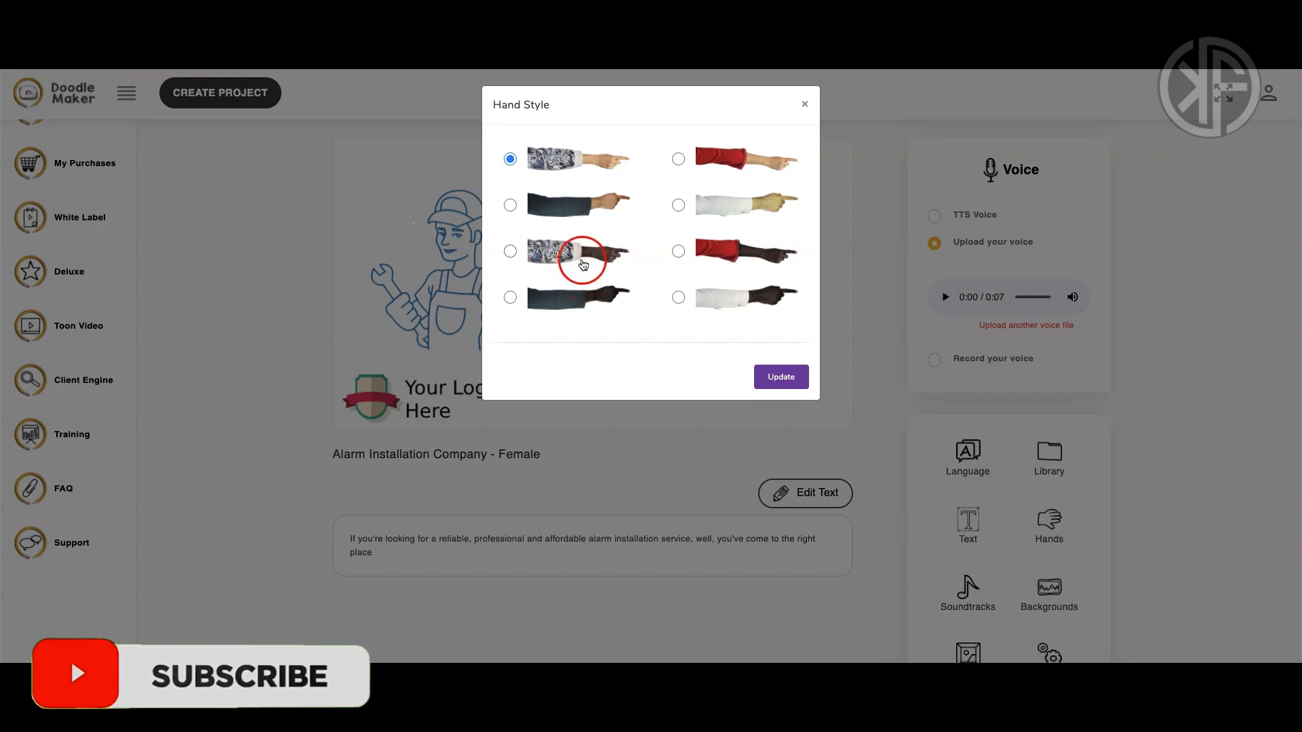
click(678, 159)
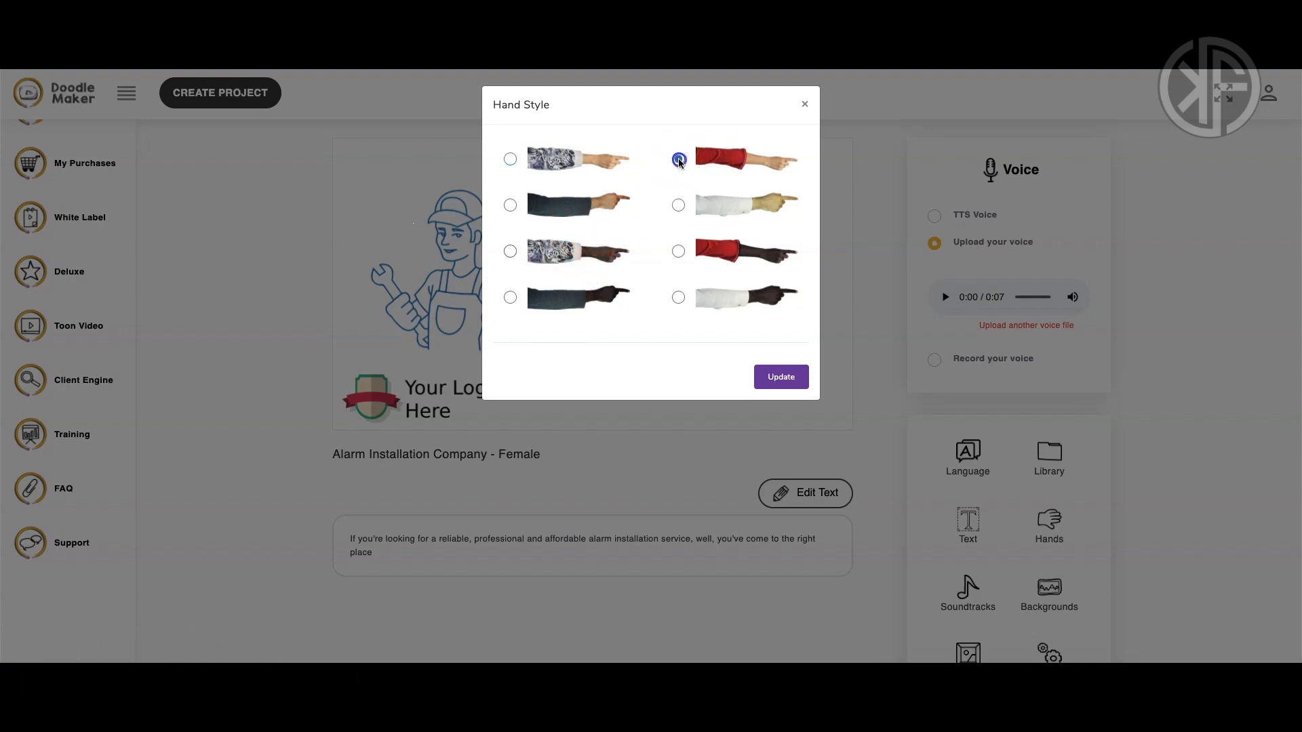
click(781, 378)
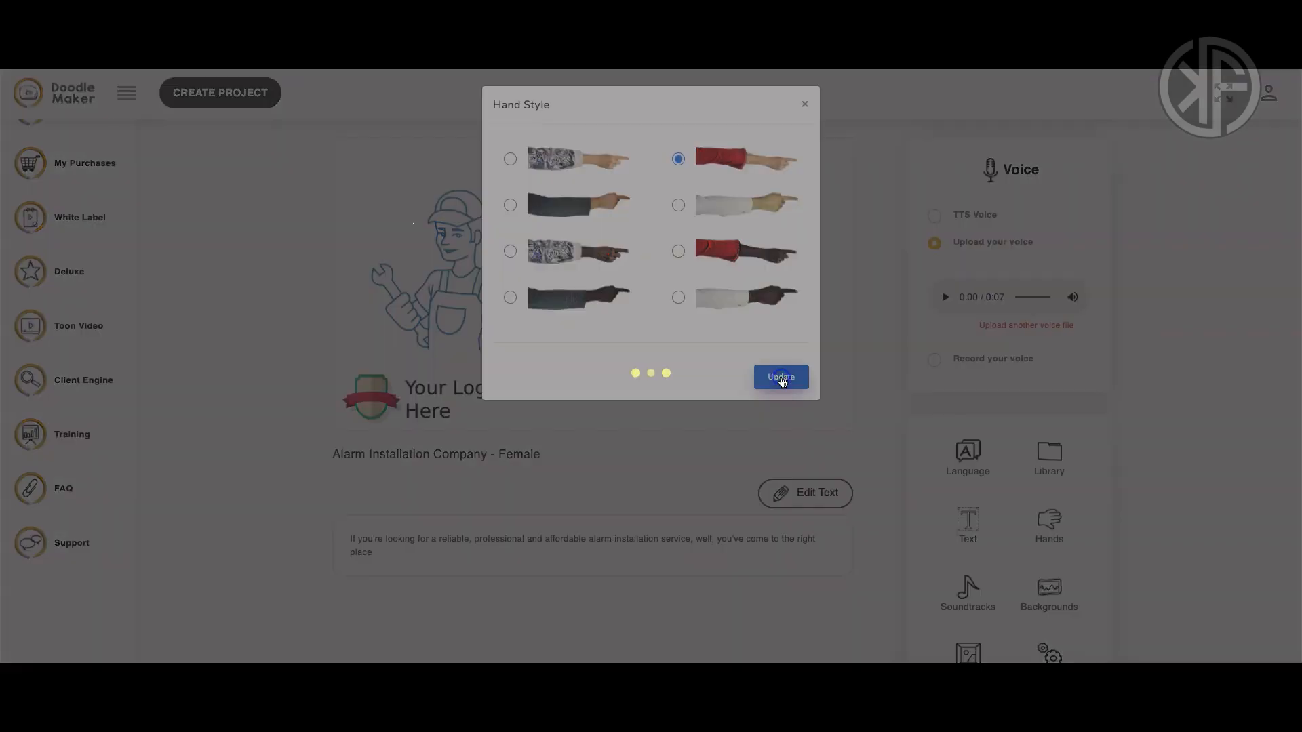
Preview slide 1 with the new transitions and hand style, and close the preview.
scroll(879, 398, up, 2)
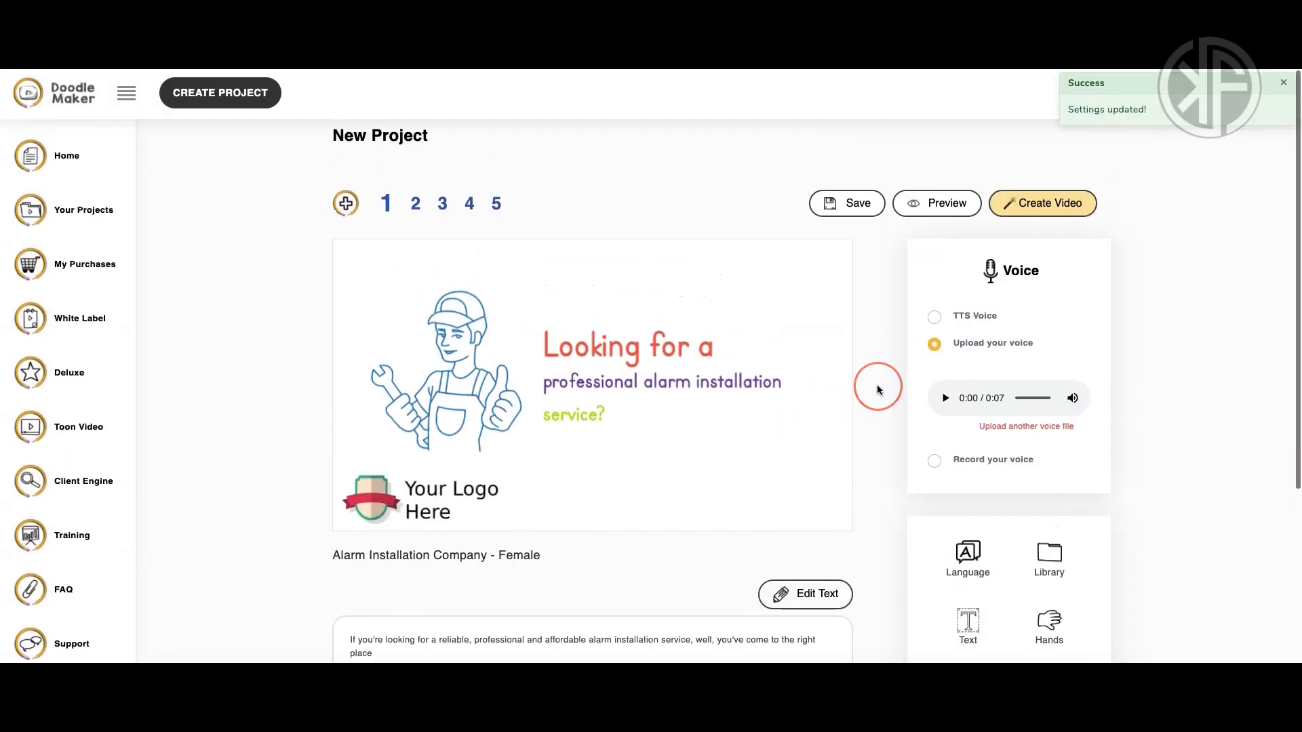
click(935, 204)
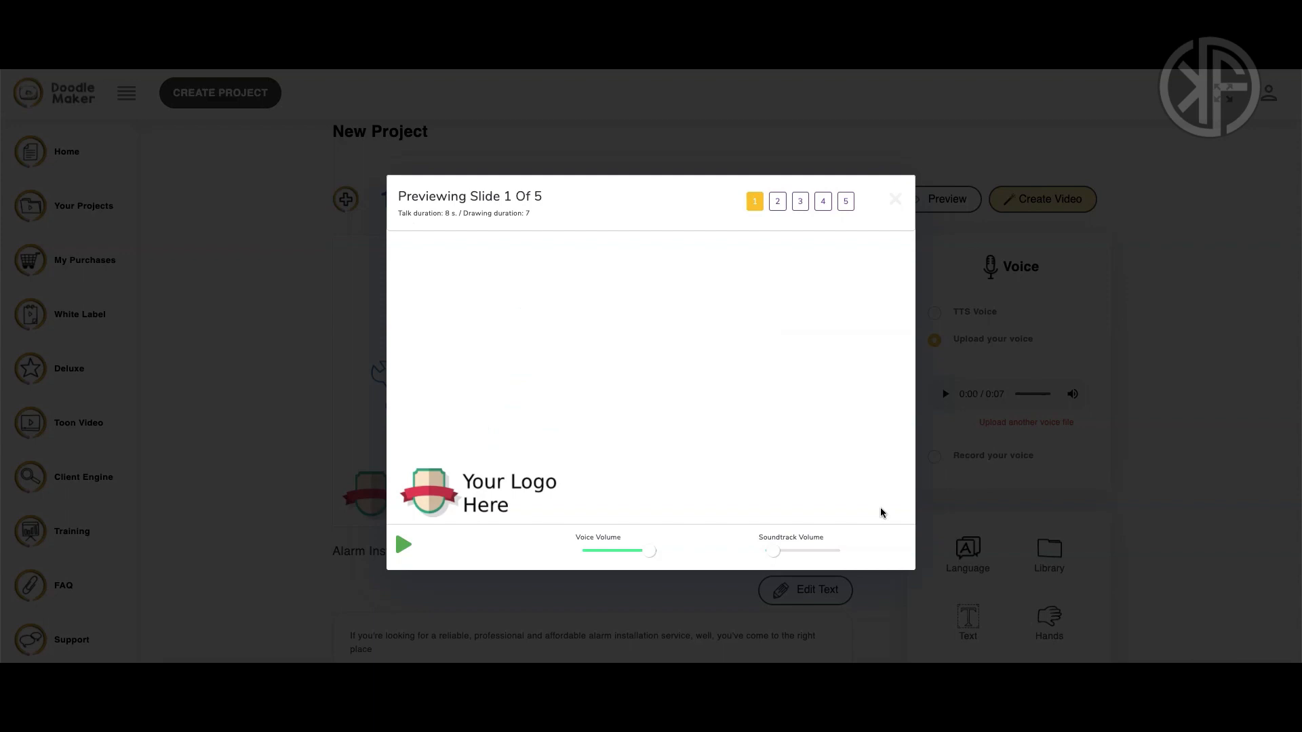
click(895, 198)
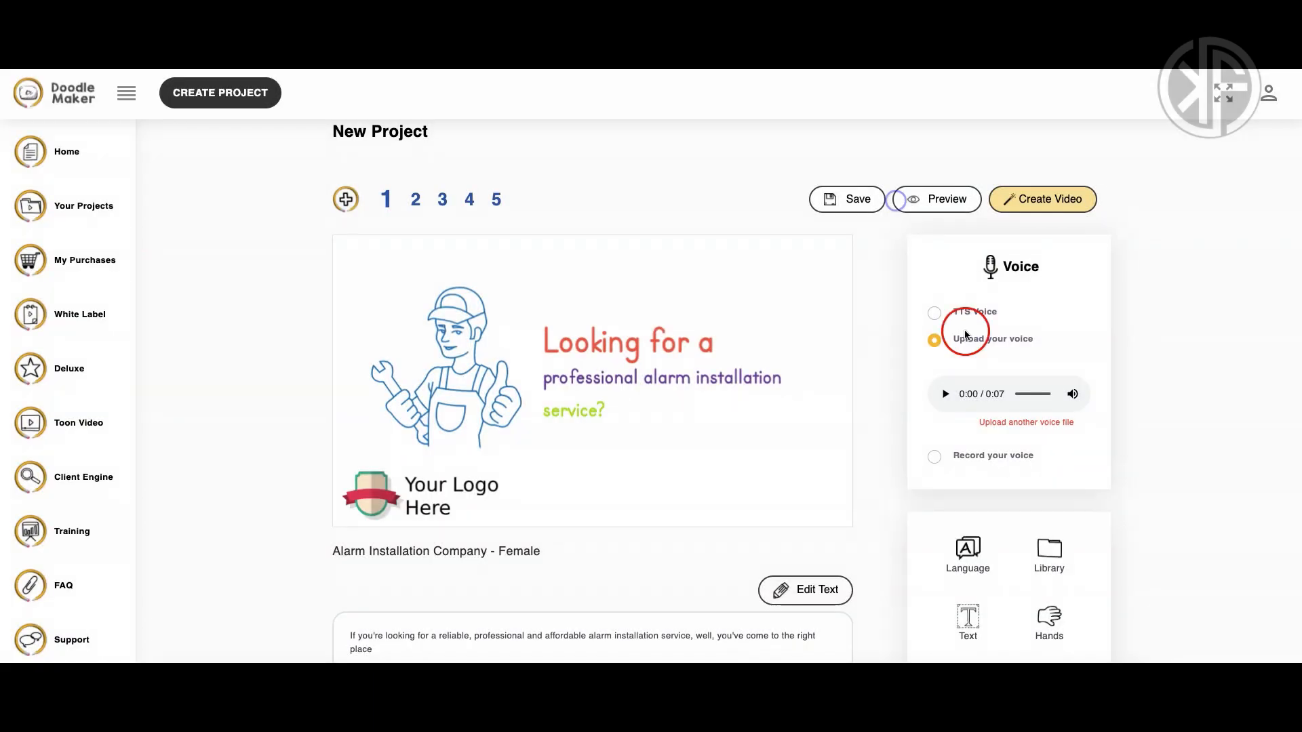
Choose the Relaxed Ukulele soundtrack for the project, listen to a short sample and update the settings.
scroll(1127, 518, down, 3)
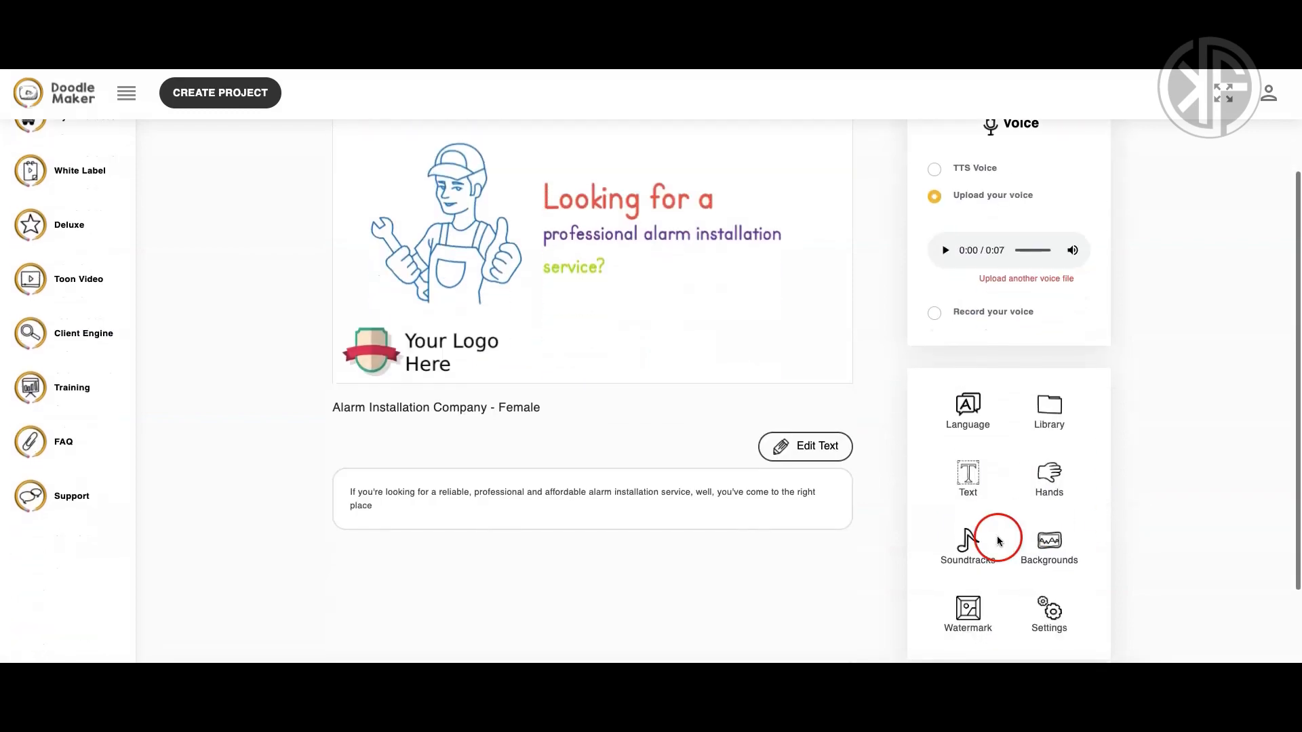
click(998, 540)
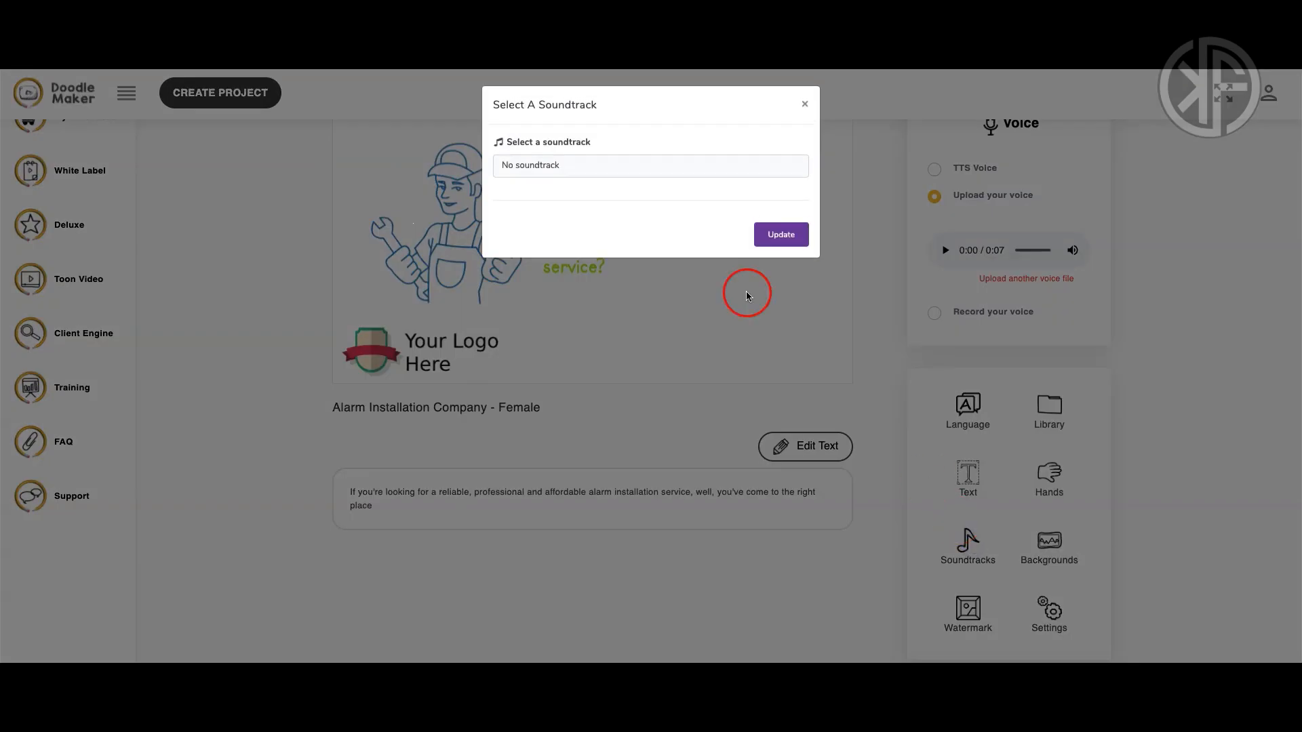
click(644, 164)
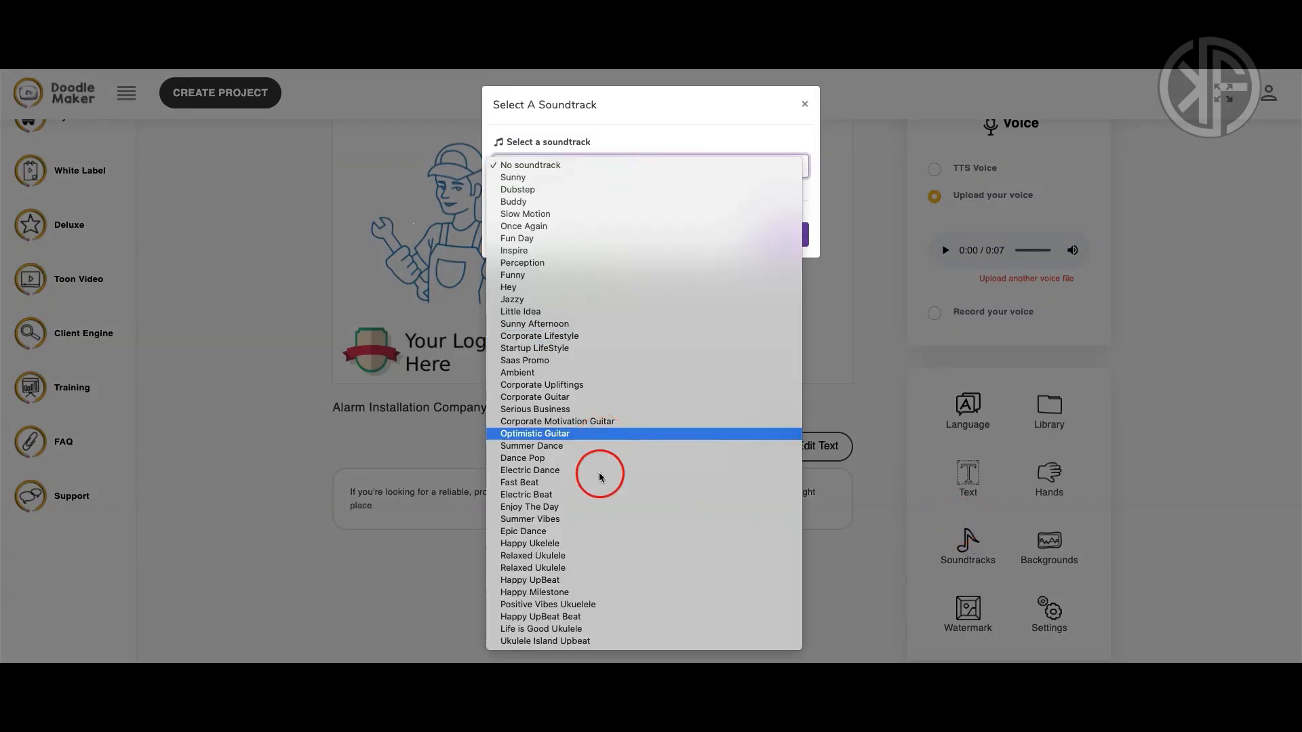
click(592, 568)
click(511, 207)
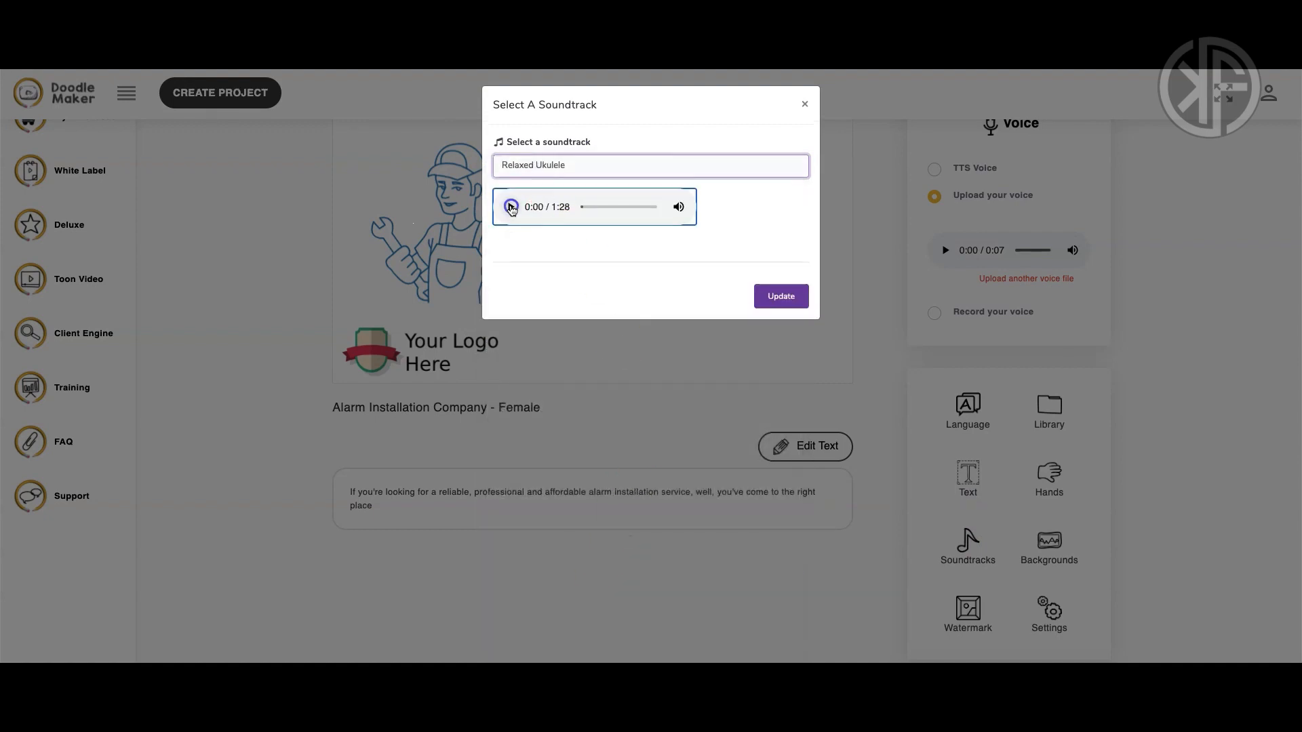
click(511, 208)
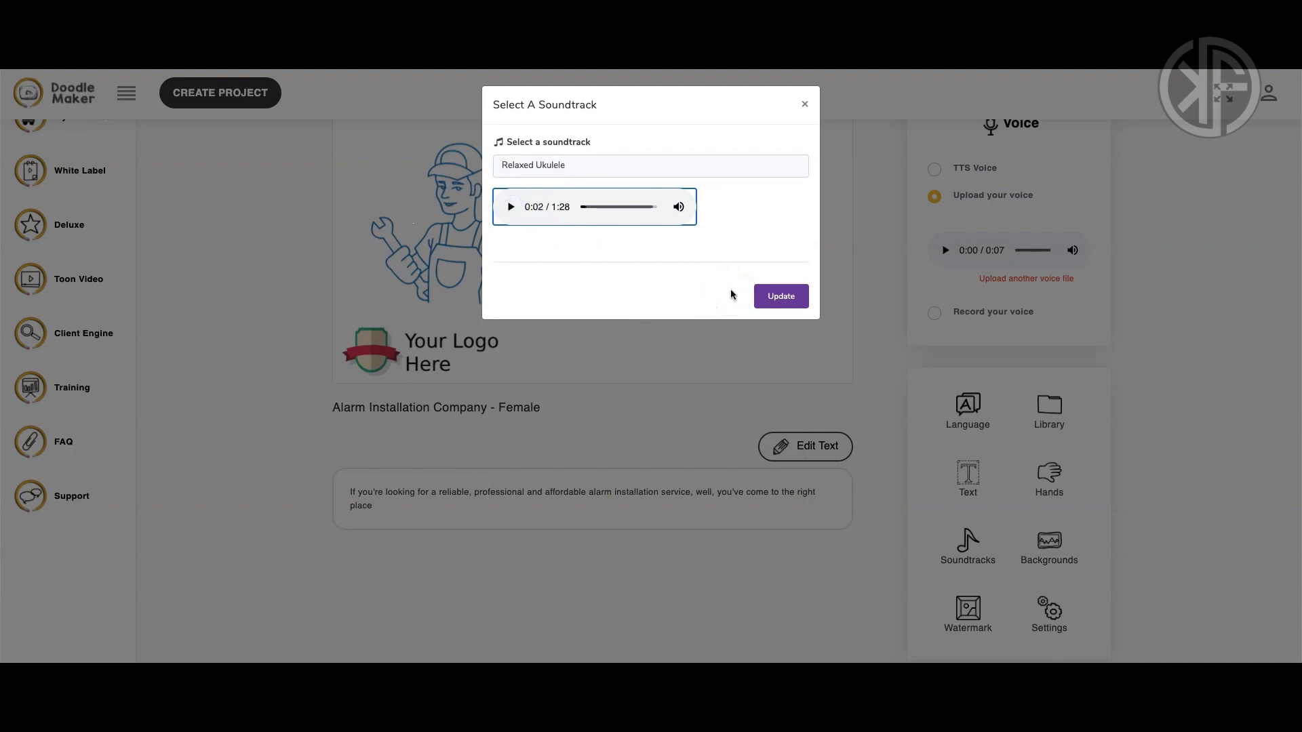
click(780, 297)
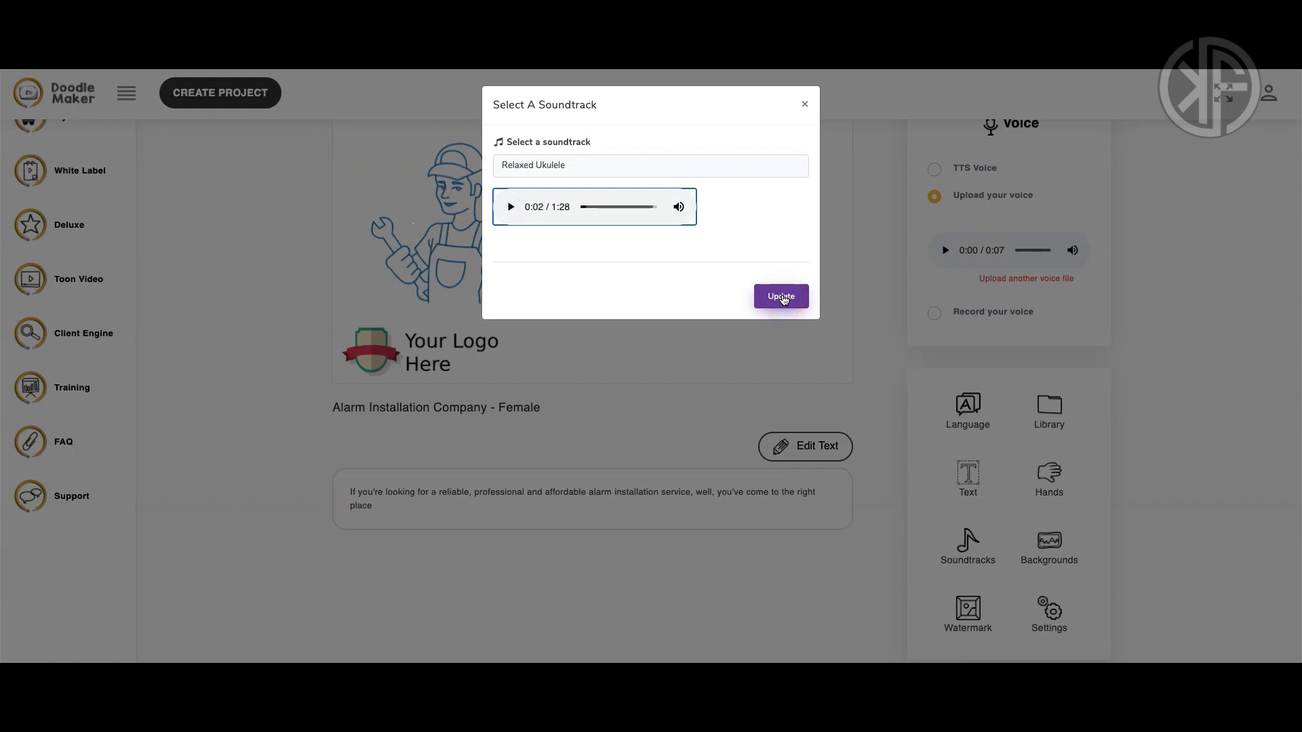
click(781, 297)
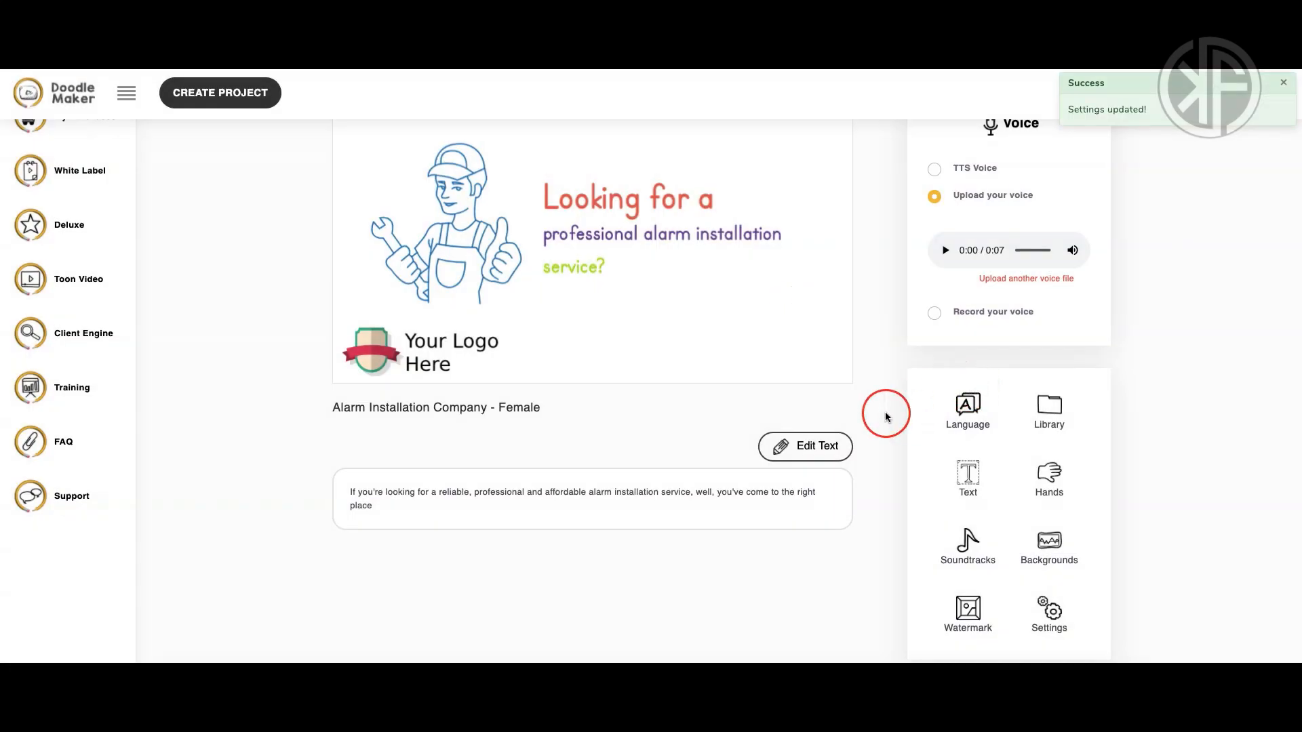
Play the preview of slide 1 again to check it with the chosen soundtrack.
scroll(884, 415, up, 2)
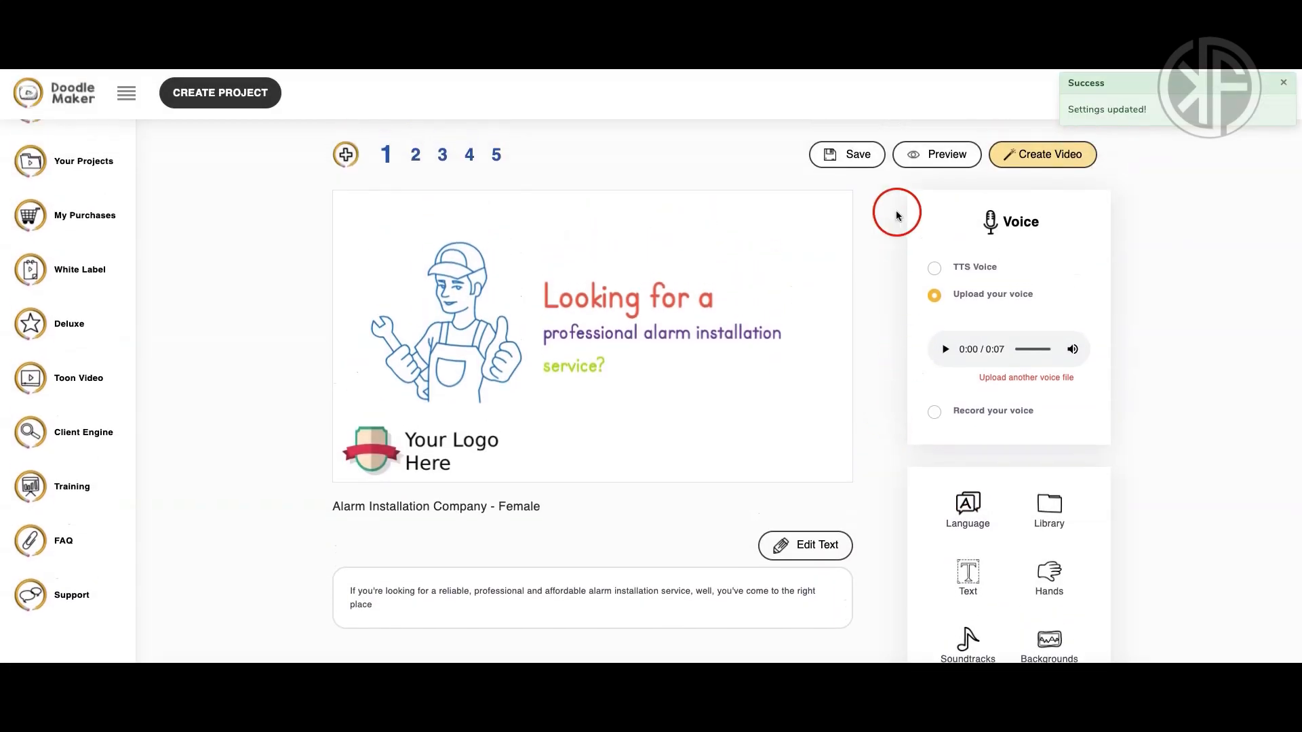
click(914, 156)
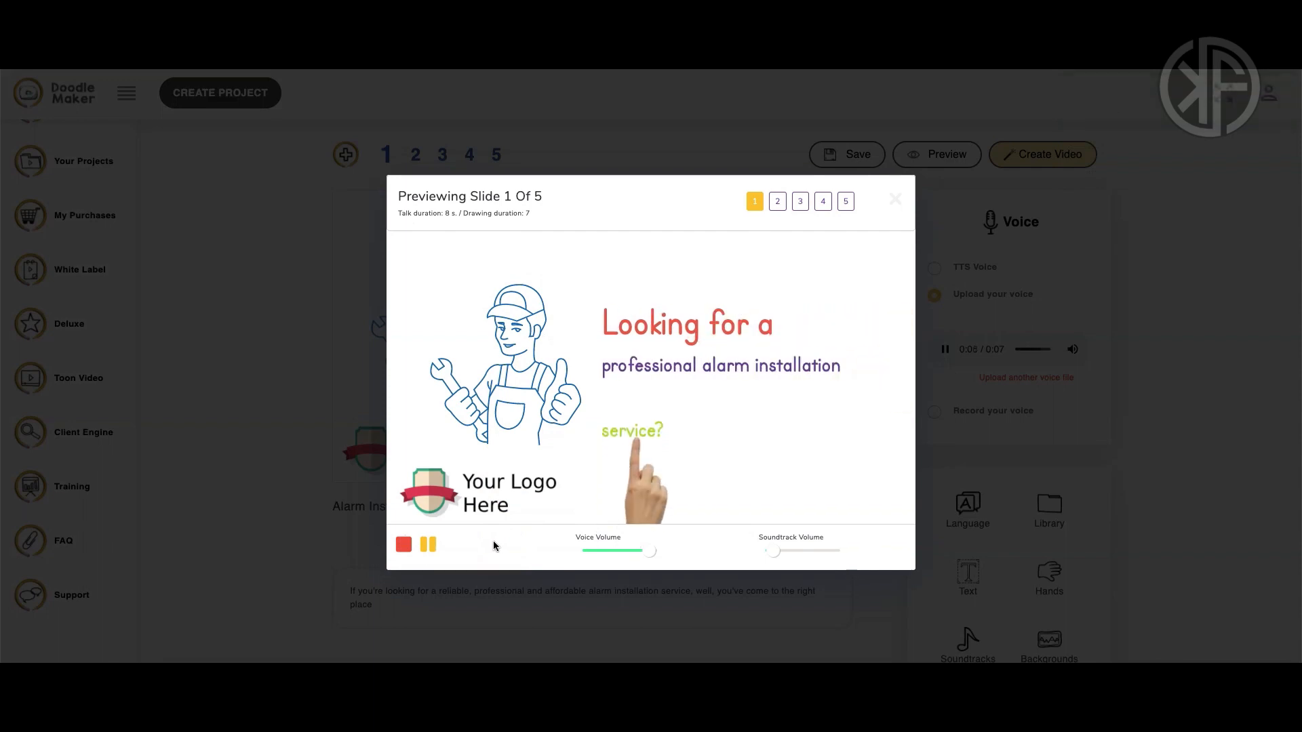
click(478, 544)
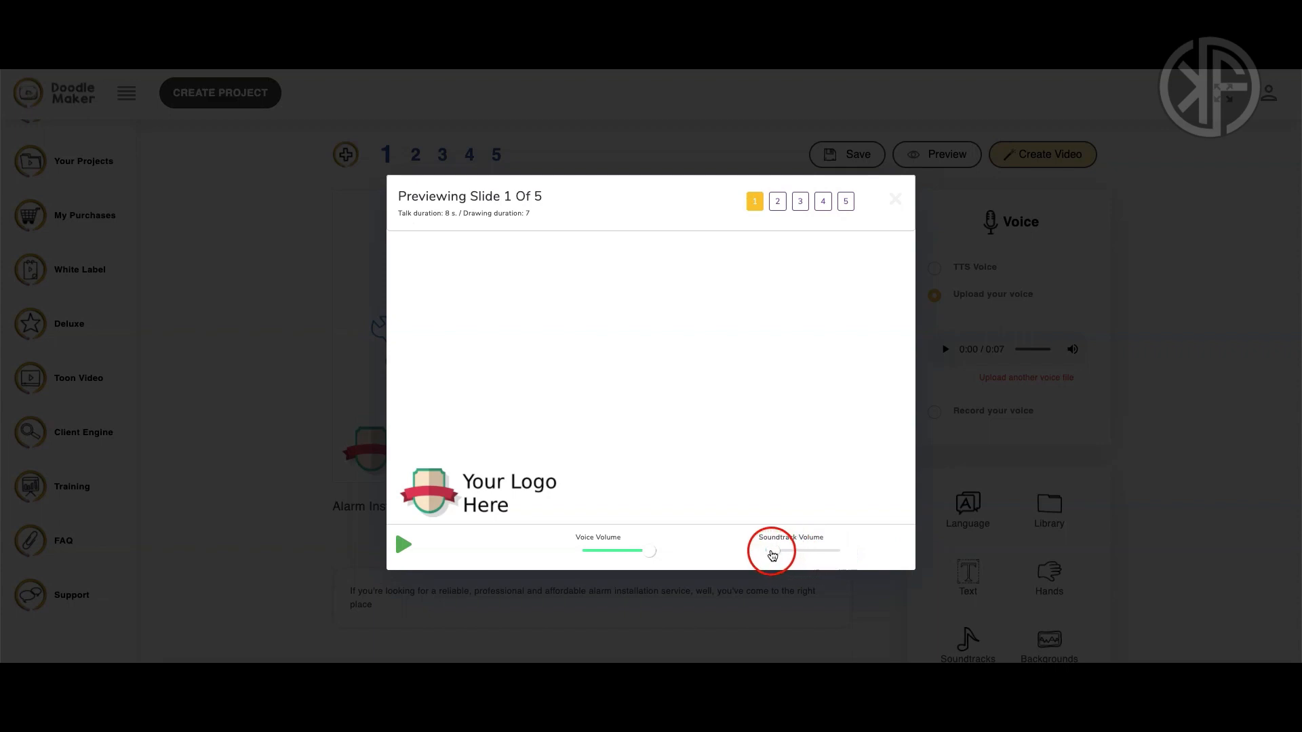
Lower the soundtrack volume to near its minimum in the slide 1 preview and close the preview.
drag(803, 556, 770, 556)
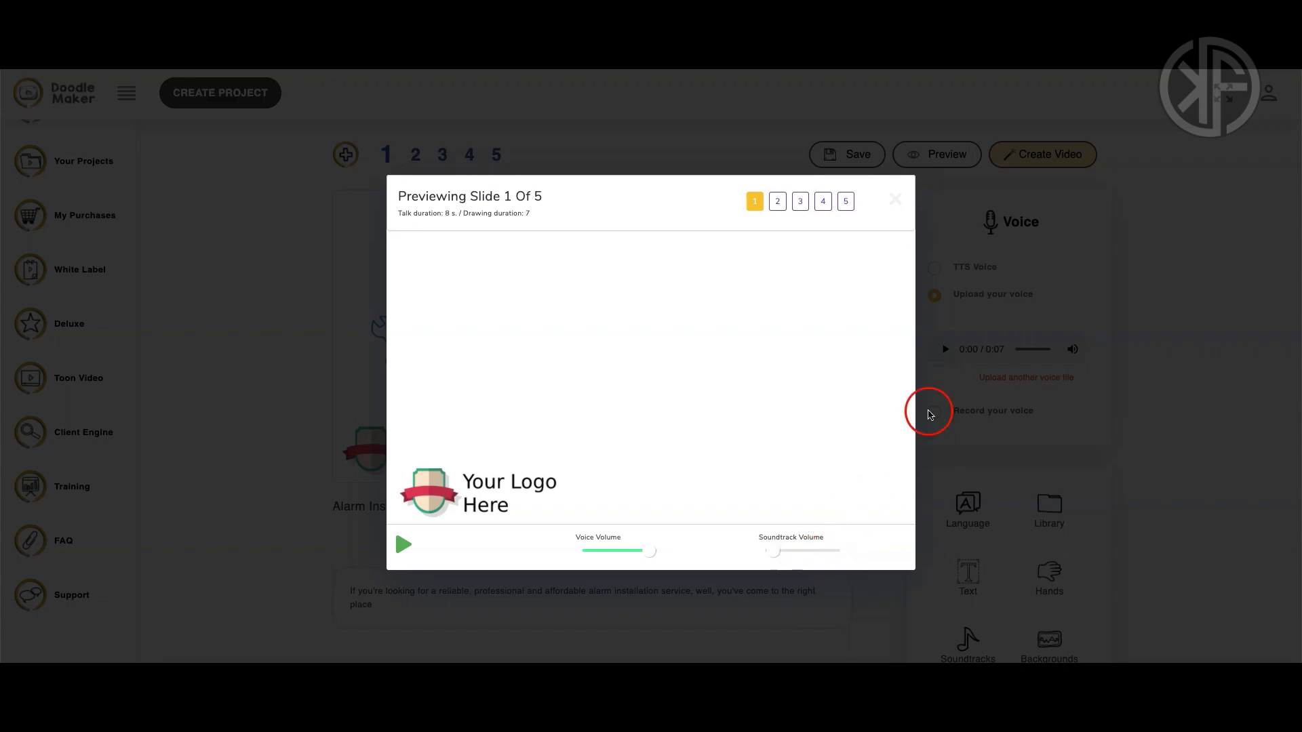
click(896, 200)
Try the Custom Color and Image background options for the project and set the background to Glass.
scroll(1183, 464, down, 2)
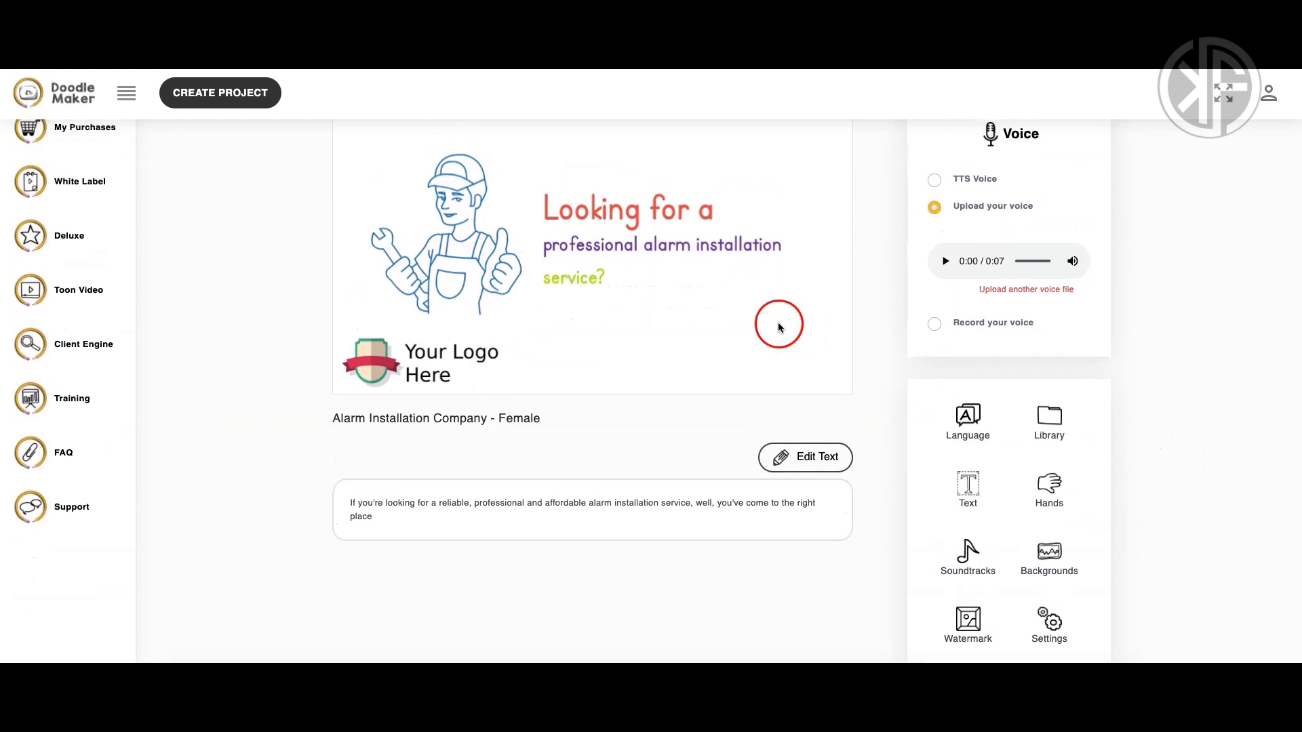
click(1048, 559)
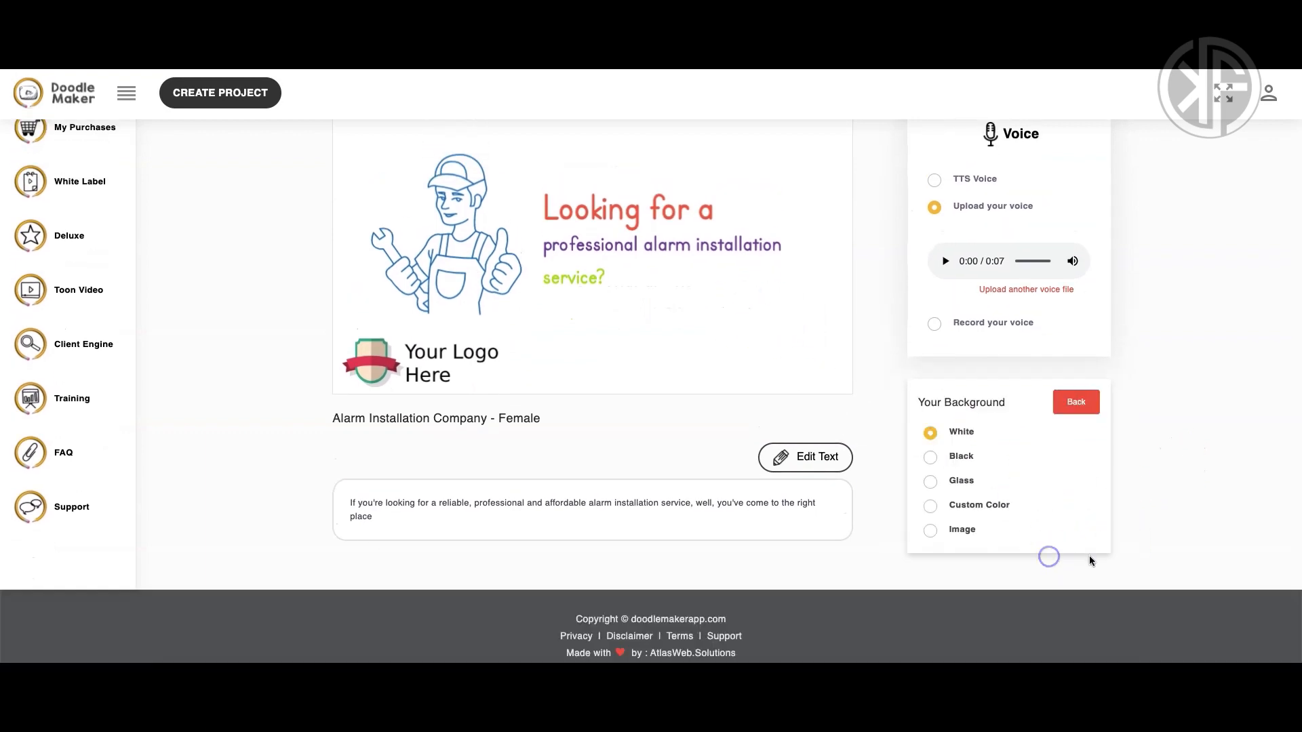
click(967, 480)
click(987, 483)
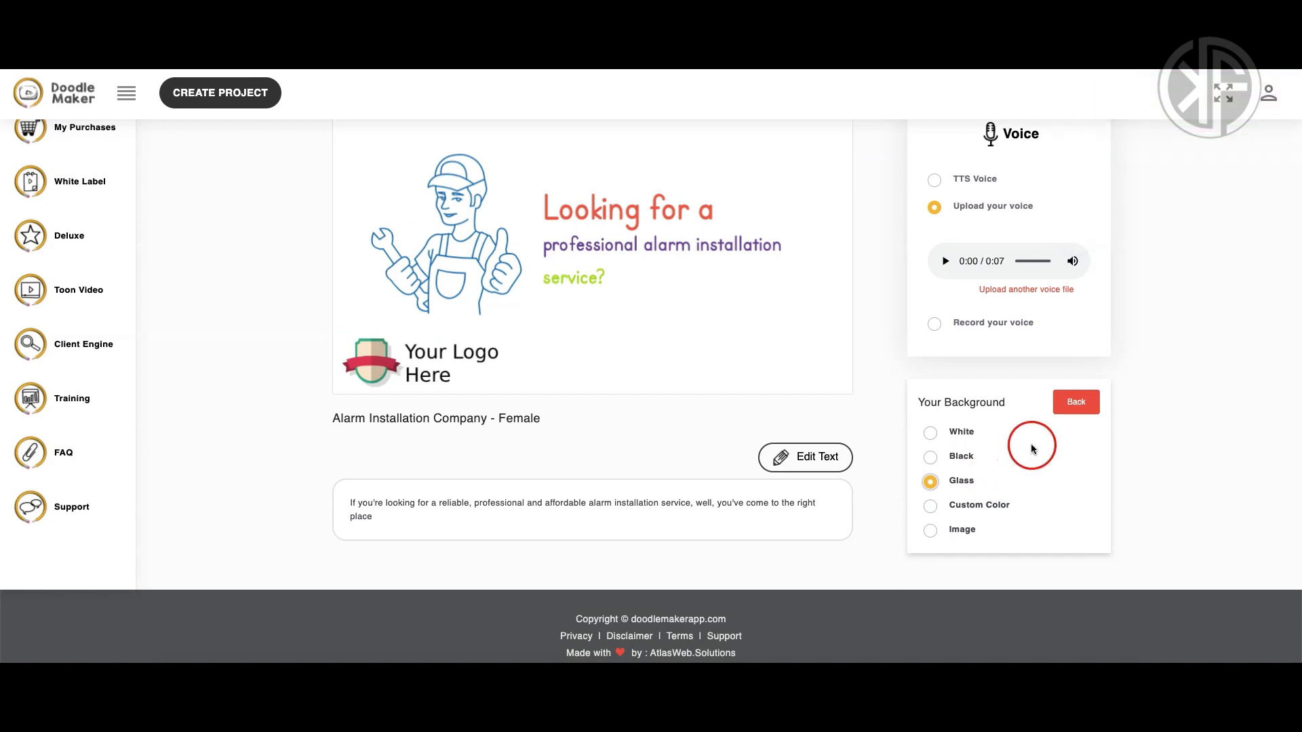
click(974, 510)
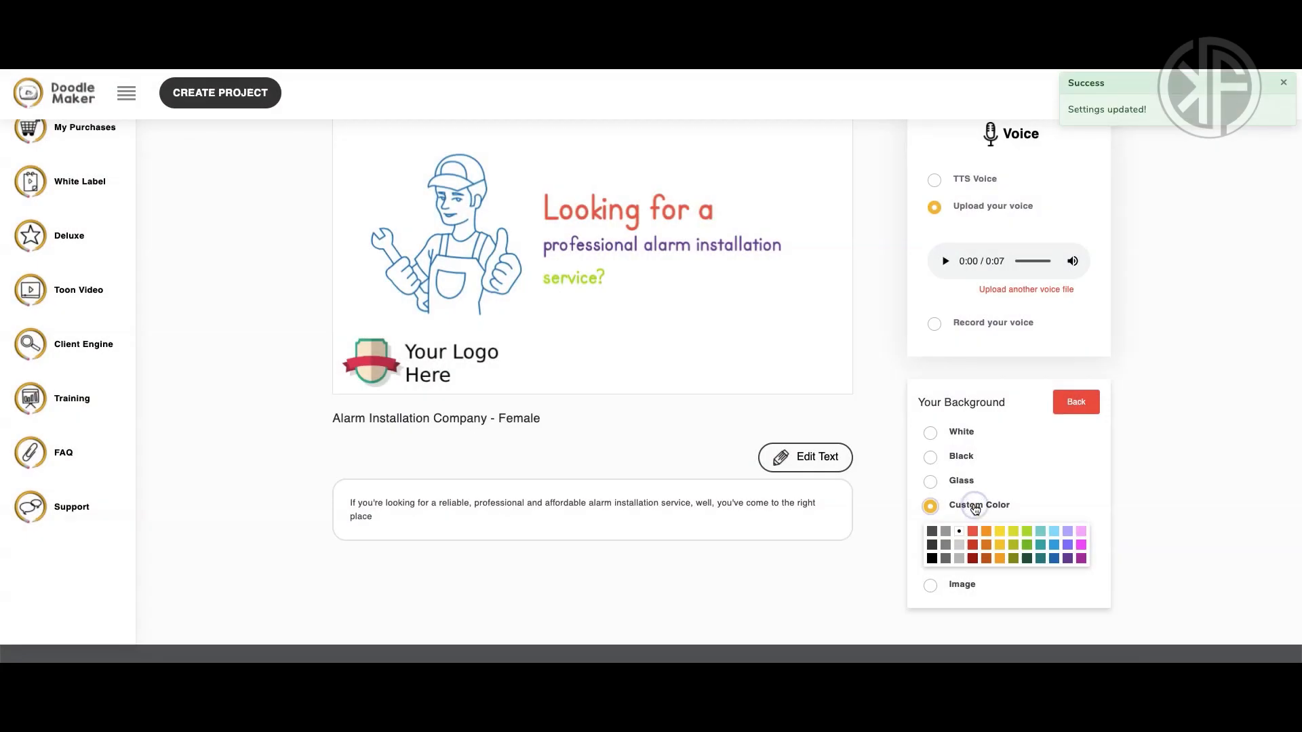
click(962, 581)
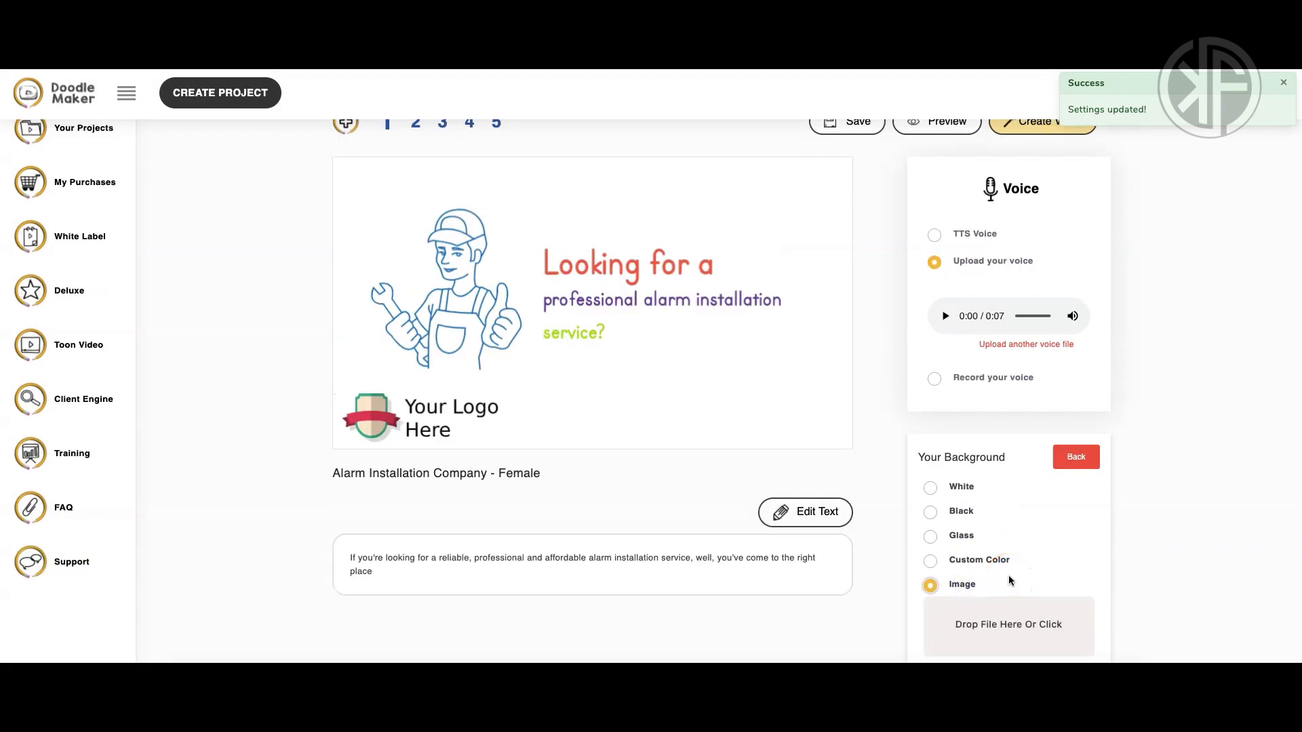
click(961, 535)
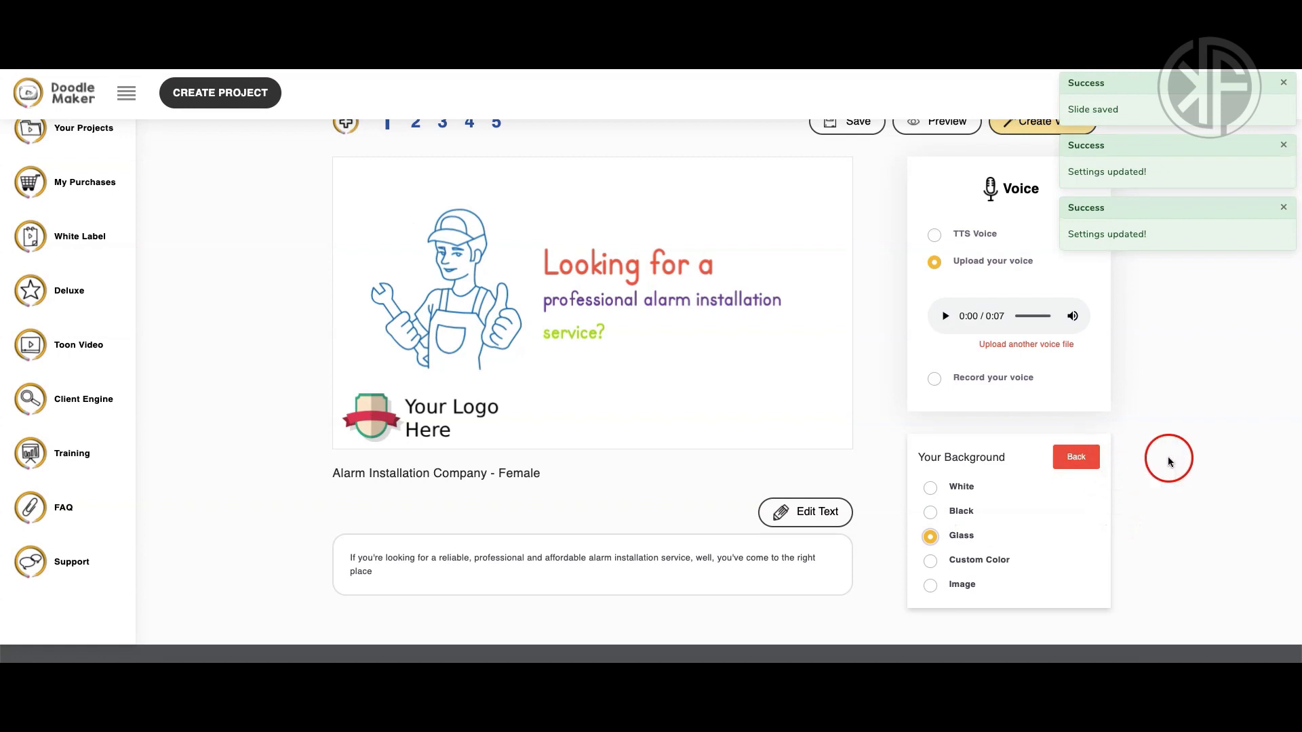
Preview slide 1 with the Glass background and reduced soundtrack volume, and close the preview.
scroll(1162, 457, up, 2)
click(939, 205)
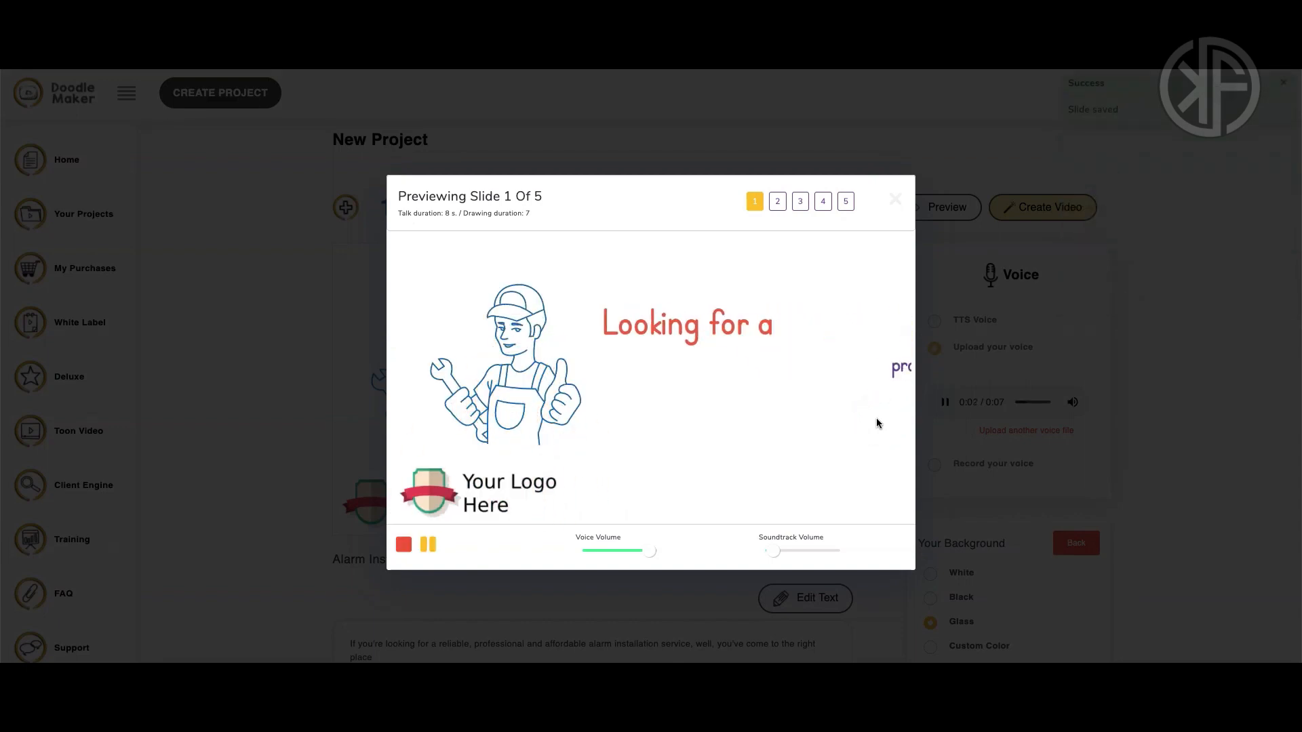
click(922, 427)
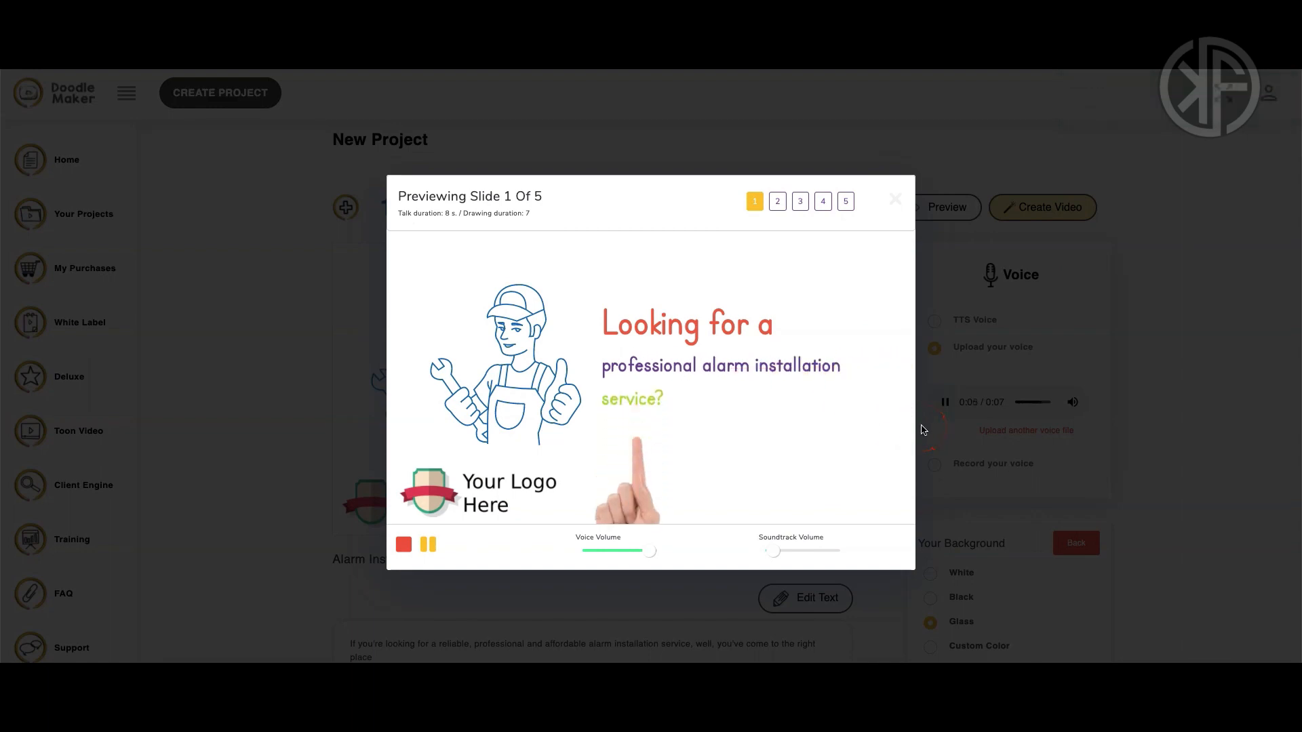
click(877, 432)
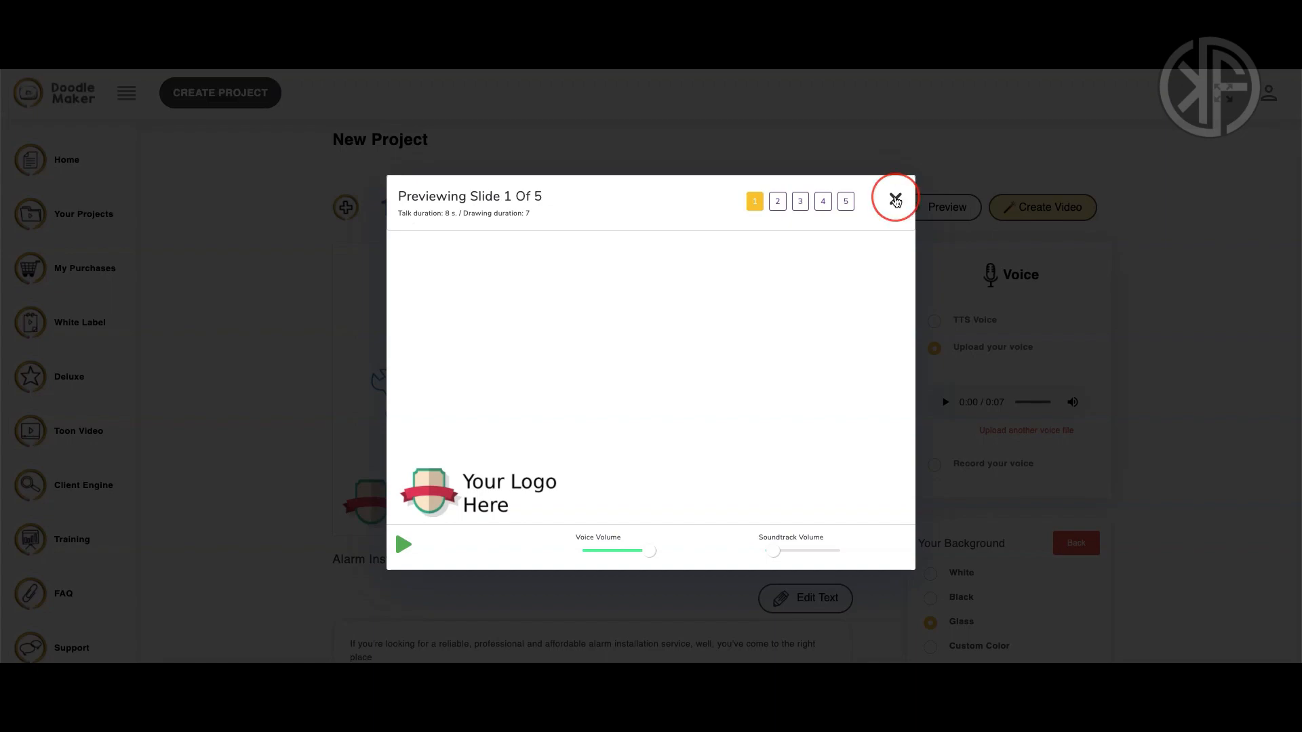
click(895, 198)
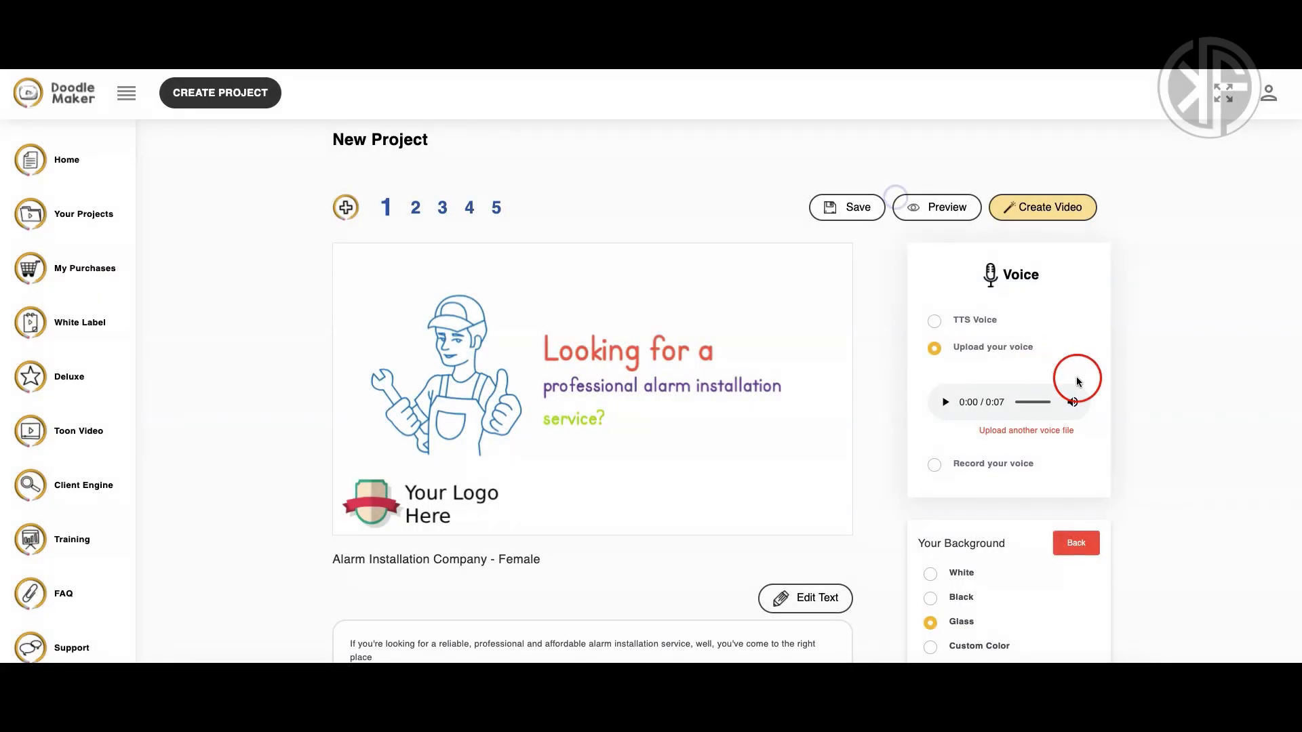
scroll(1078, 377, down, 1)
scroll(1076, 376, up, 1)
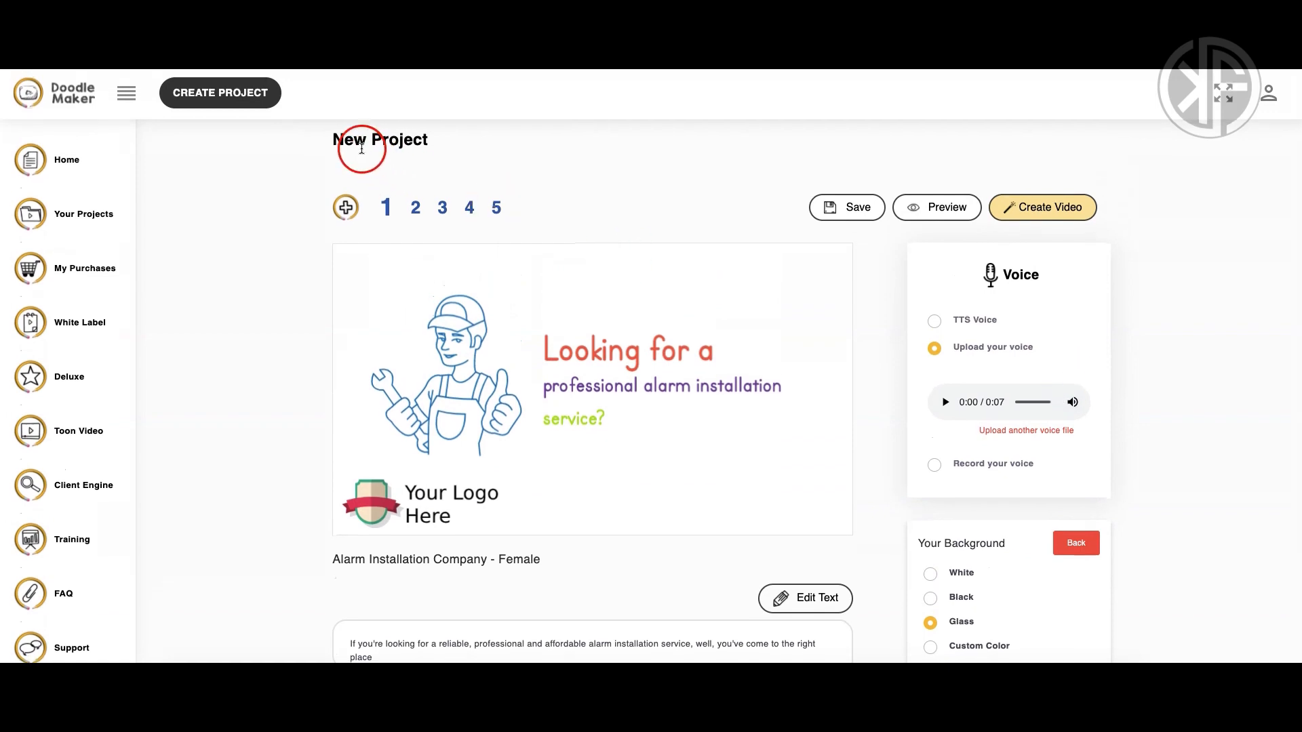
Start a new project from scratch and give it the title "sample".
click(227, 95)
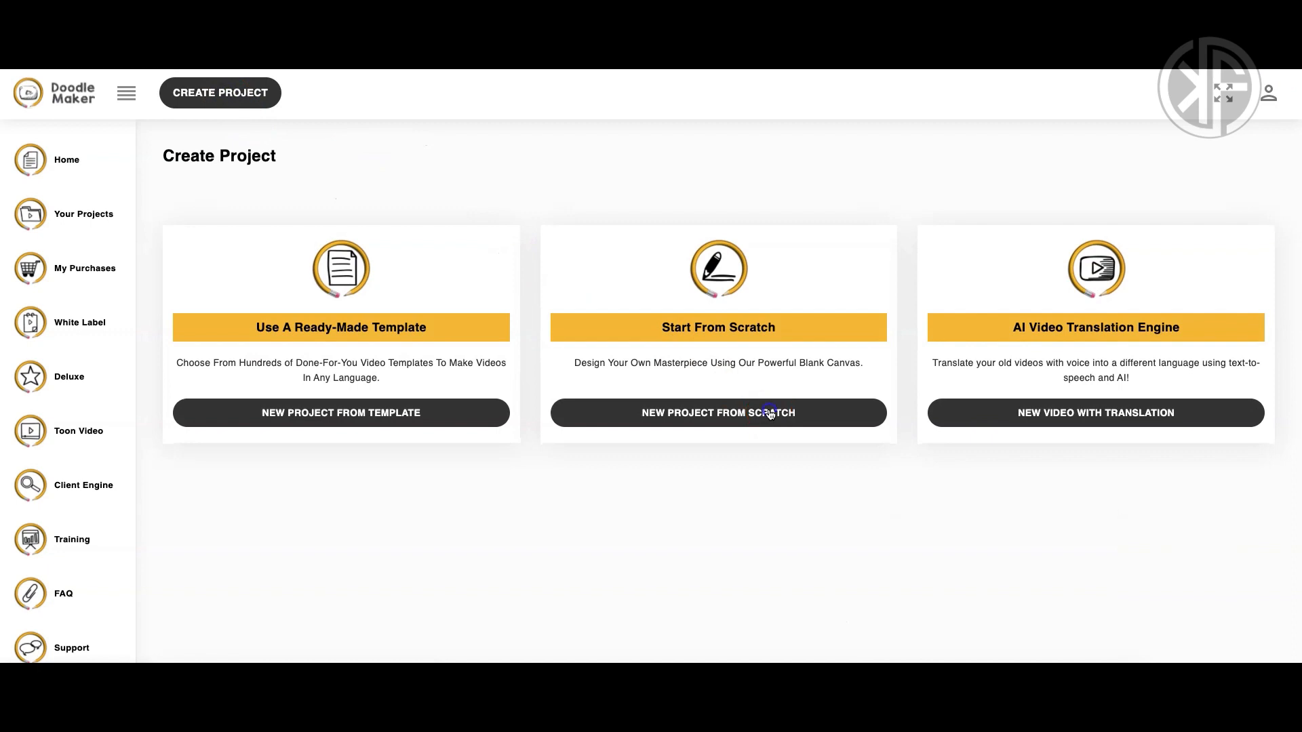
click(770, 413)
click(444, 253)
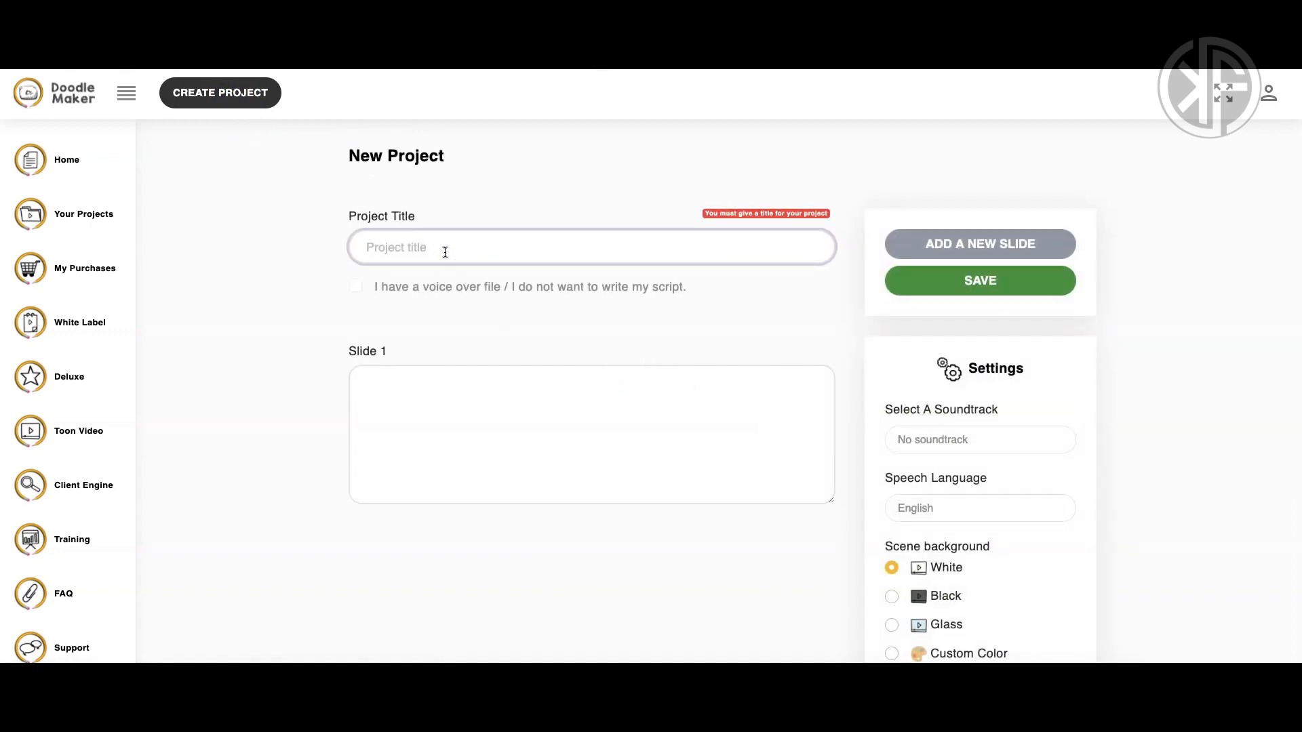
text(s)
key(BackSpace)
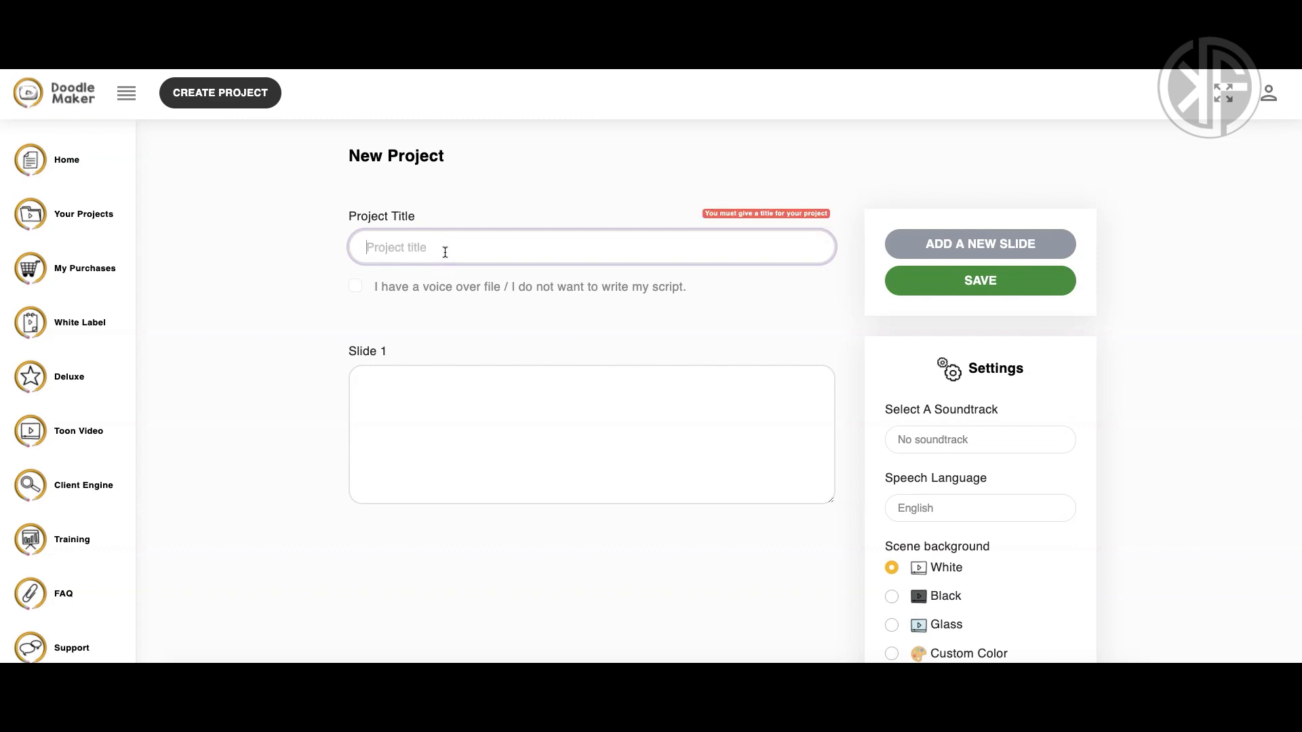
text(sample)
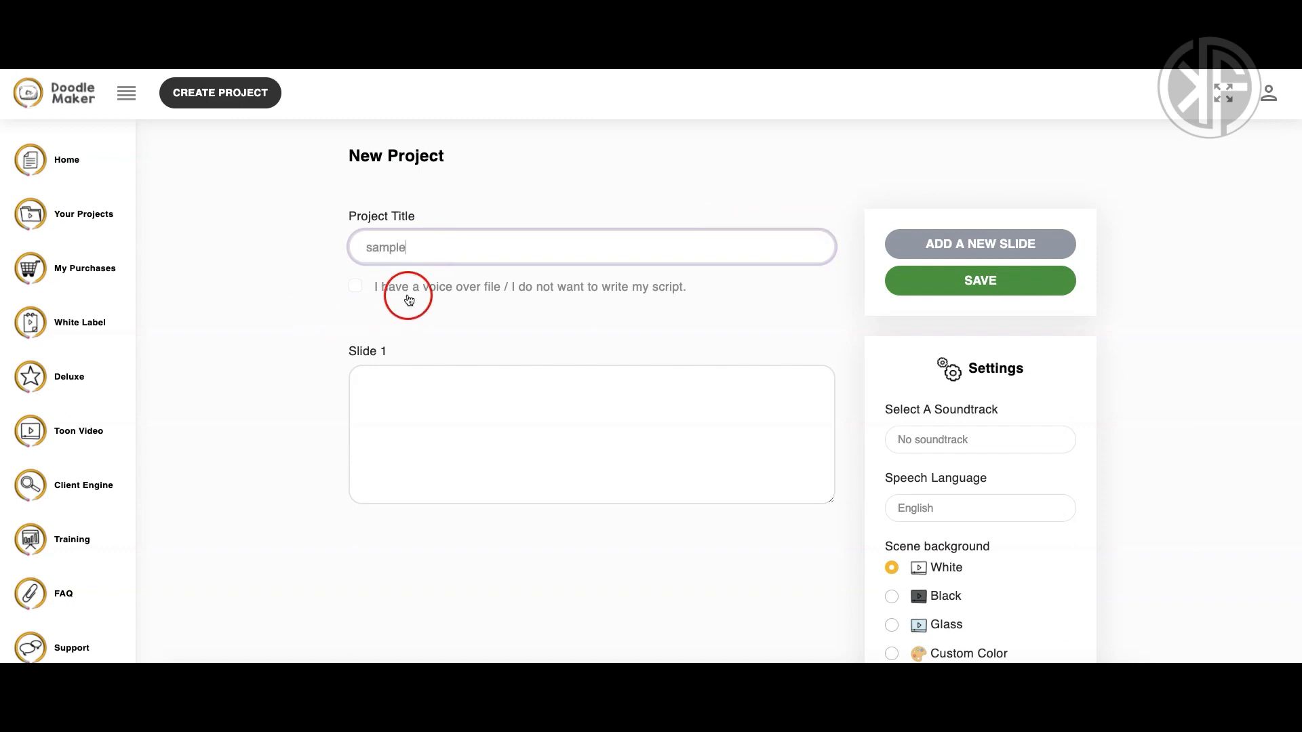
Enter "the quick brown fox jumps over the lazy dog." as the slide 1 script and save the project.
scroll(408, 300, down, 1)
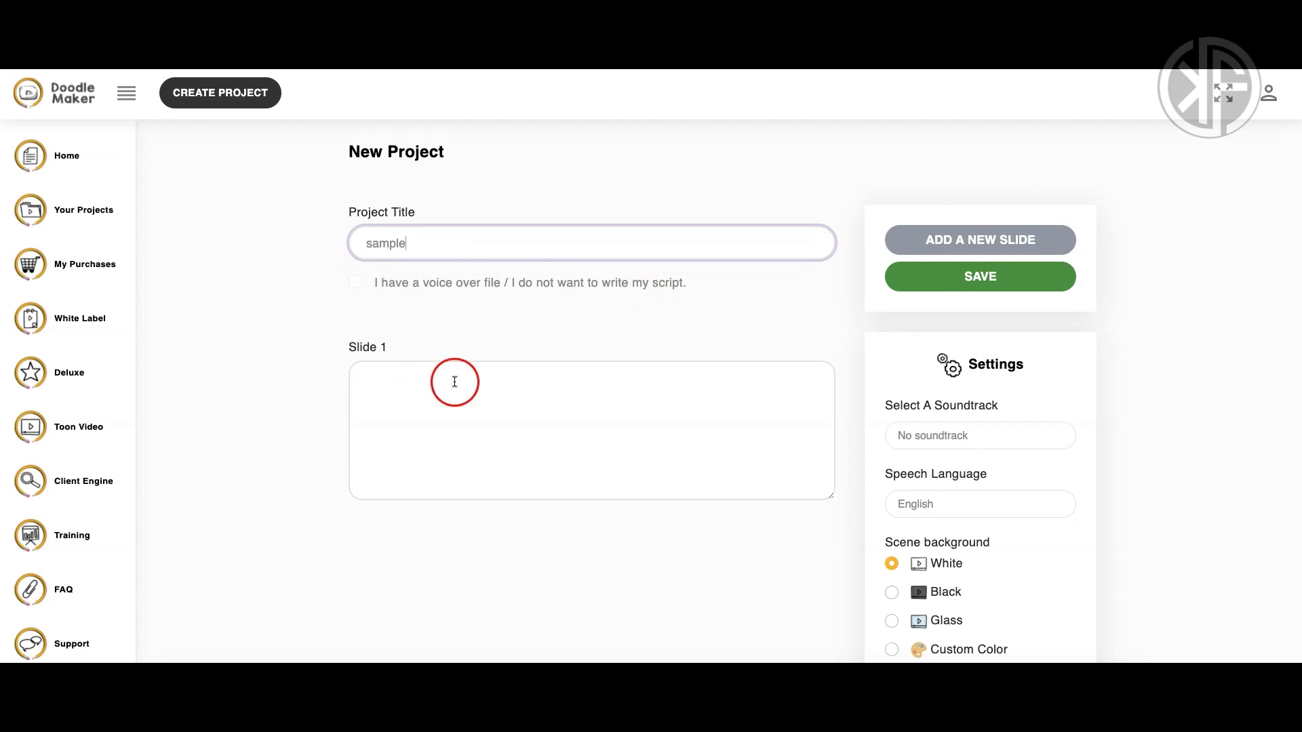
click(454, 382)
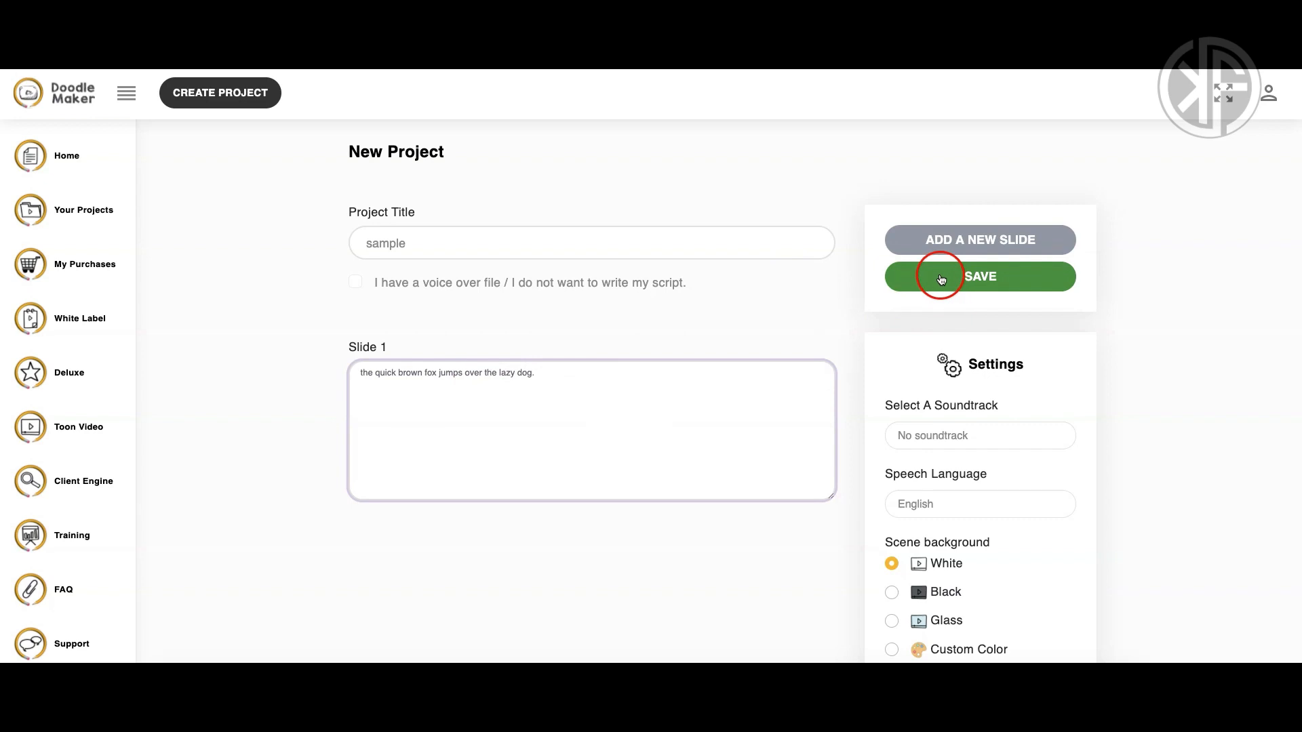
click(940, 278)
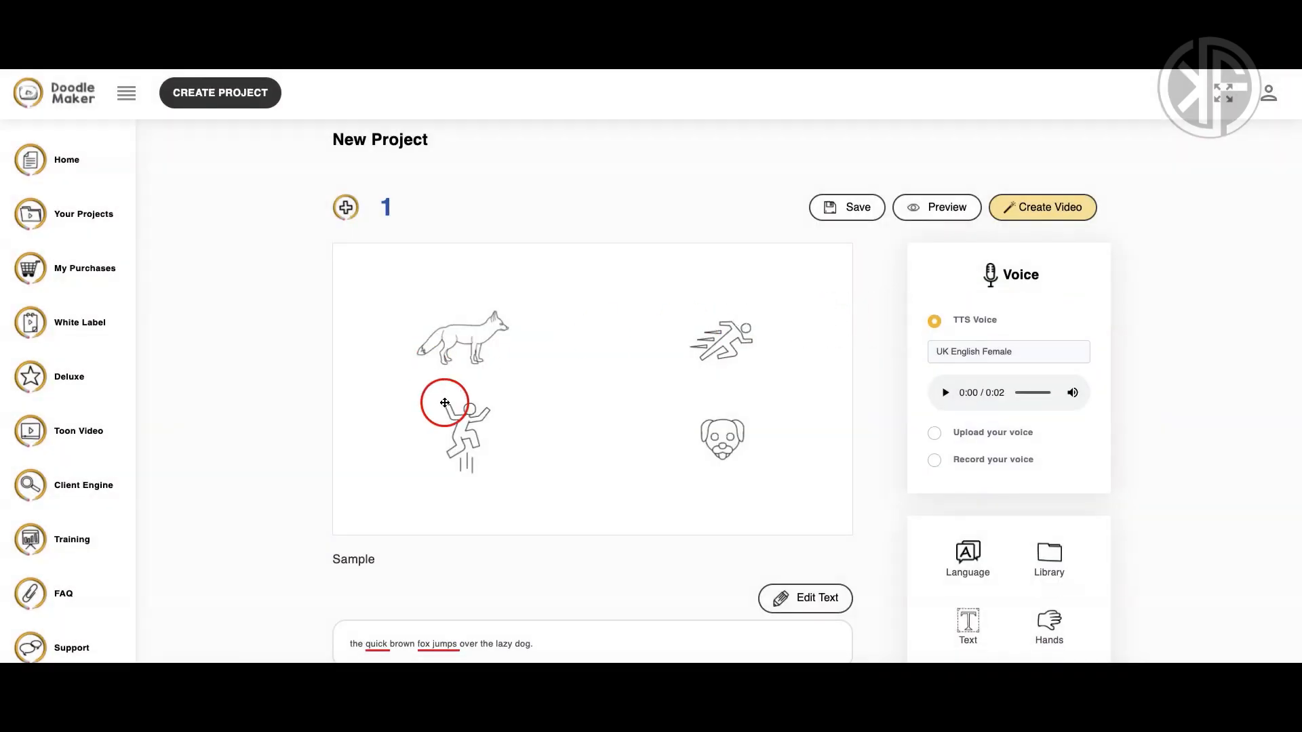
Enlarge the jumping figure to about twice its size and move it to the middle of the slide.
scroll(488, 373, down, 1)
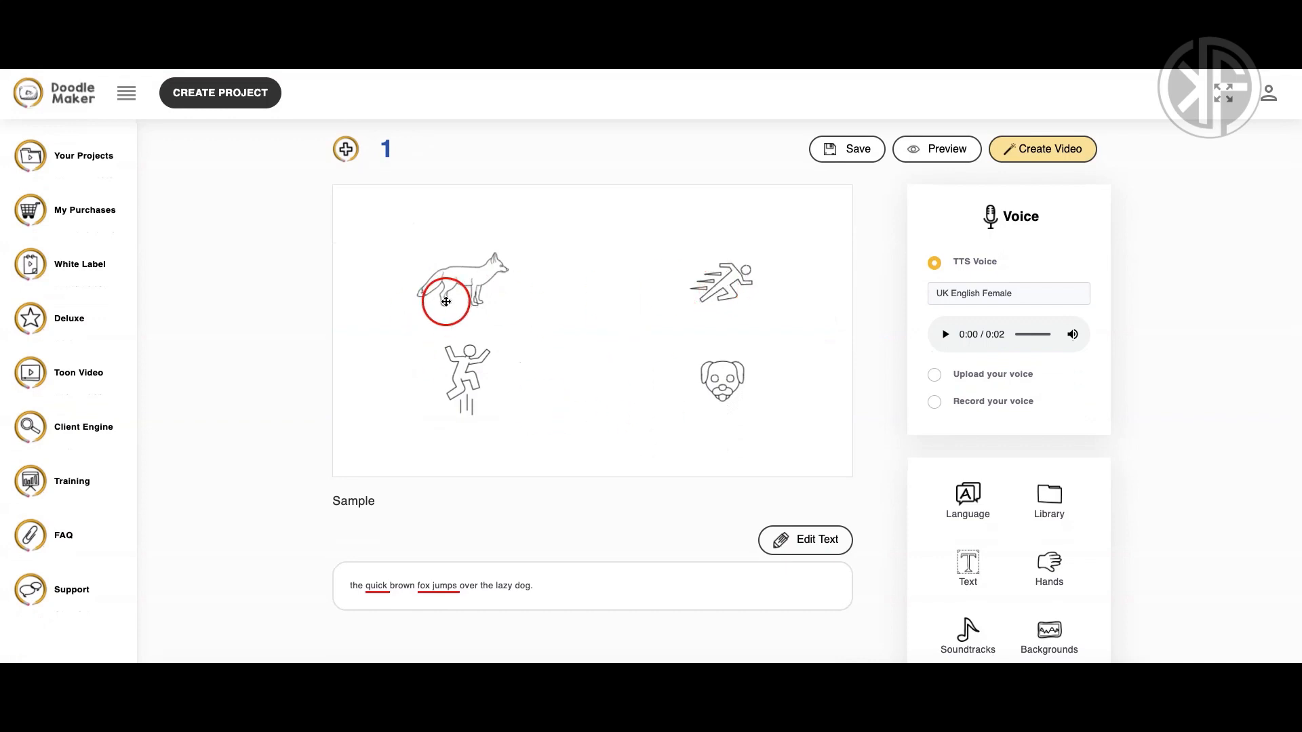
scroll(468, 449, down, 1)
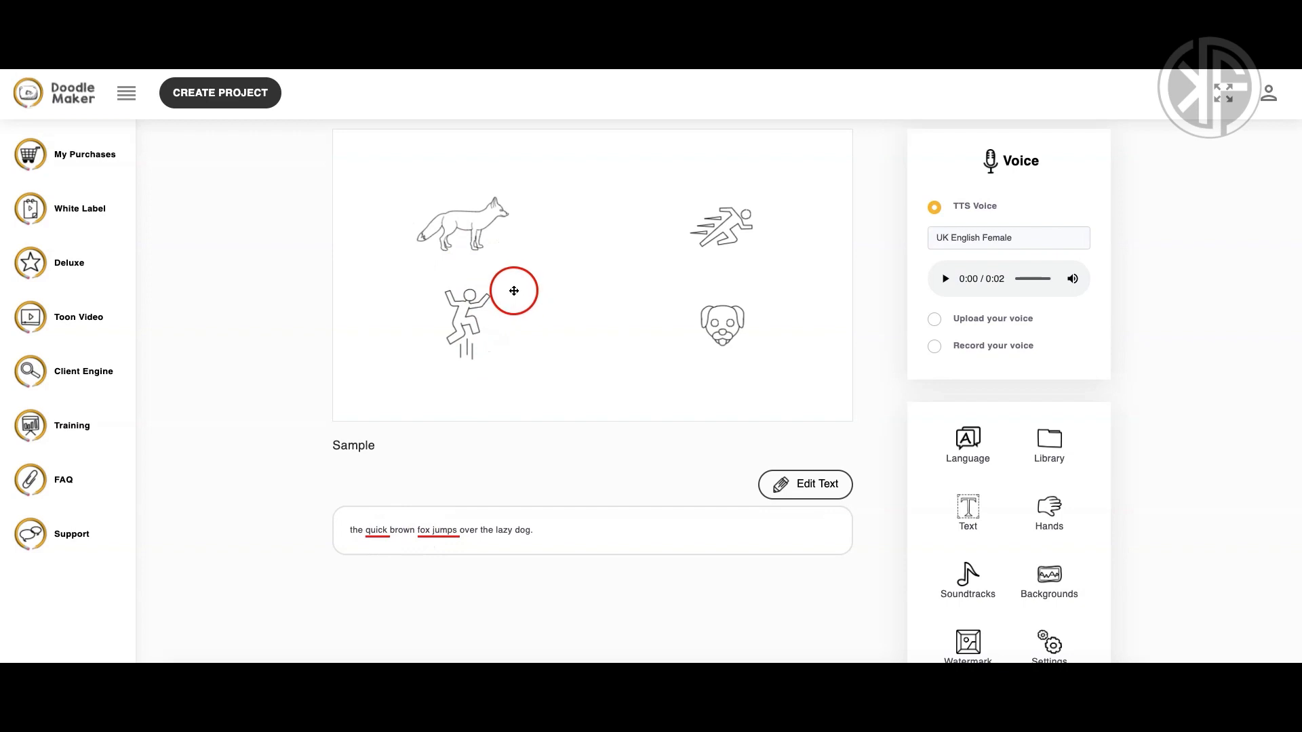
click(468, 316)
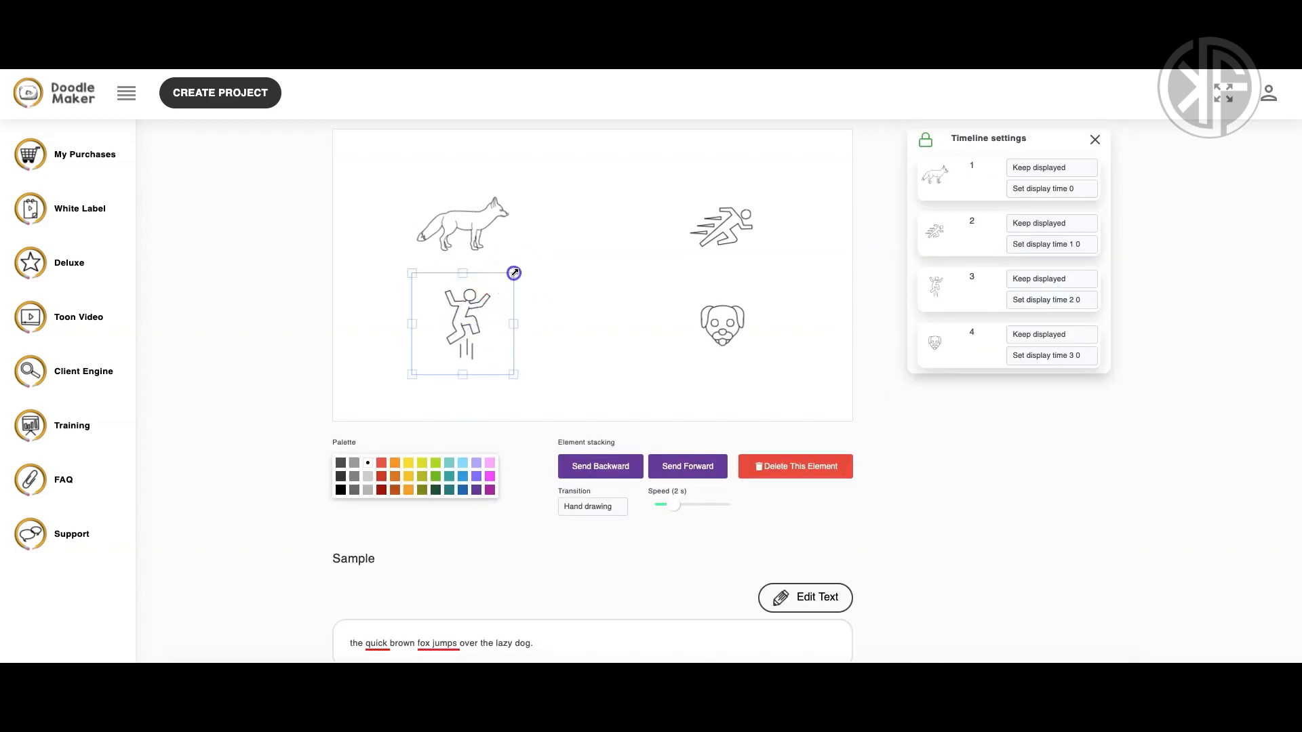
drag(508, 267, 653, 201)
drag(539, 252, 594, 296)
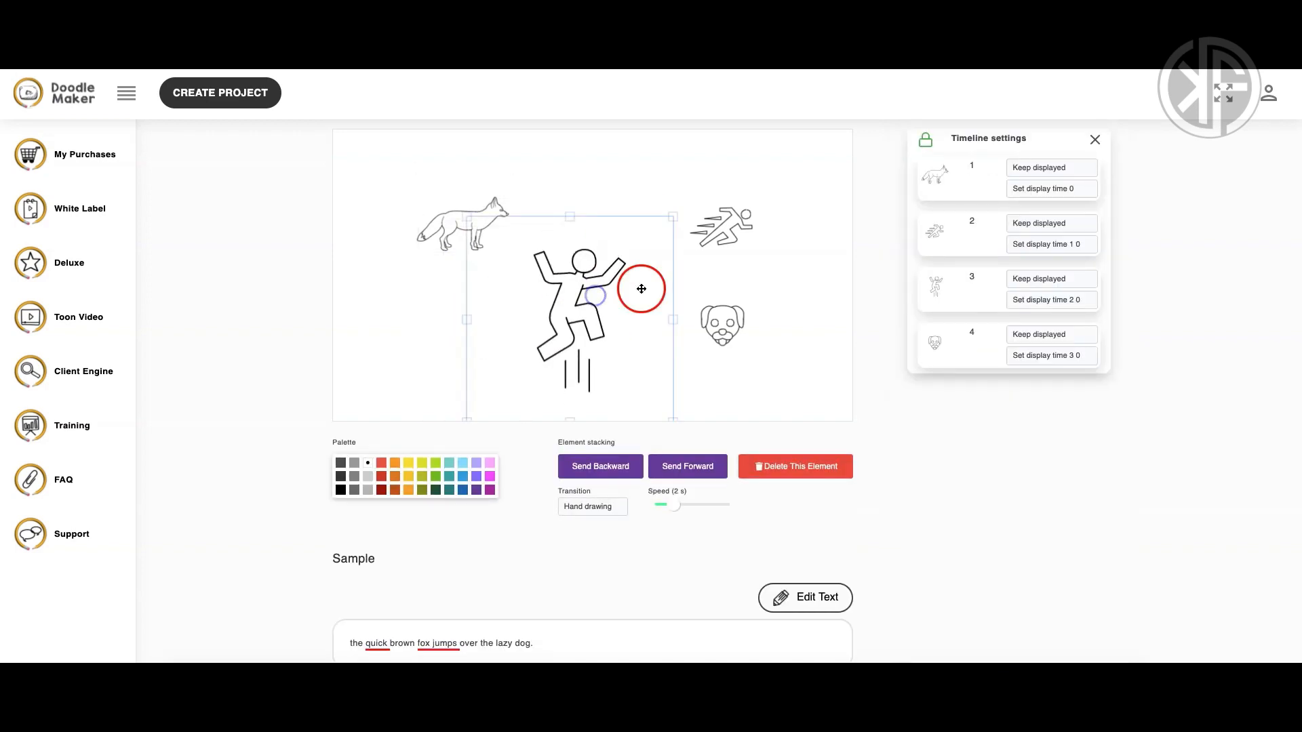
click(822, 292)
Enlarge the fox, the running figure and the dog head, and shift the jumping figure slightly toward the fox.
click(450, 233)
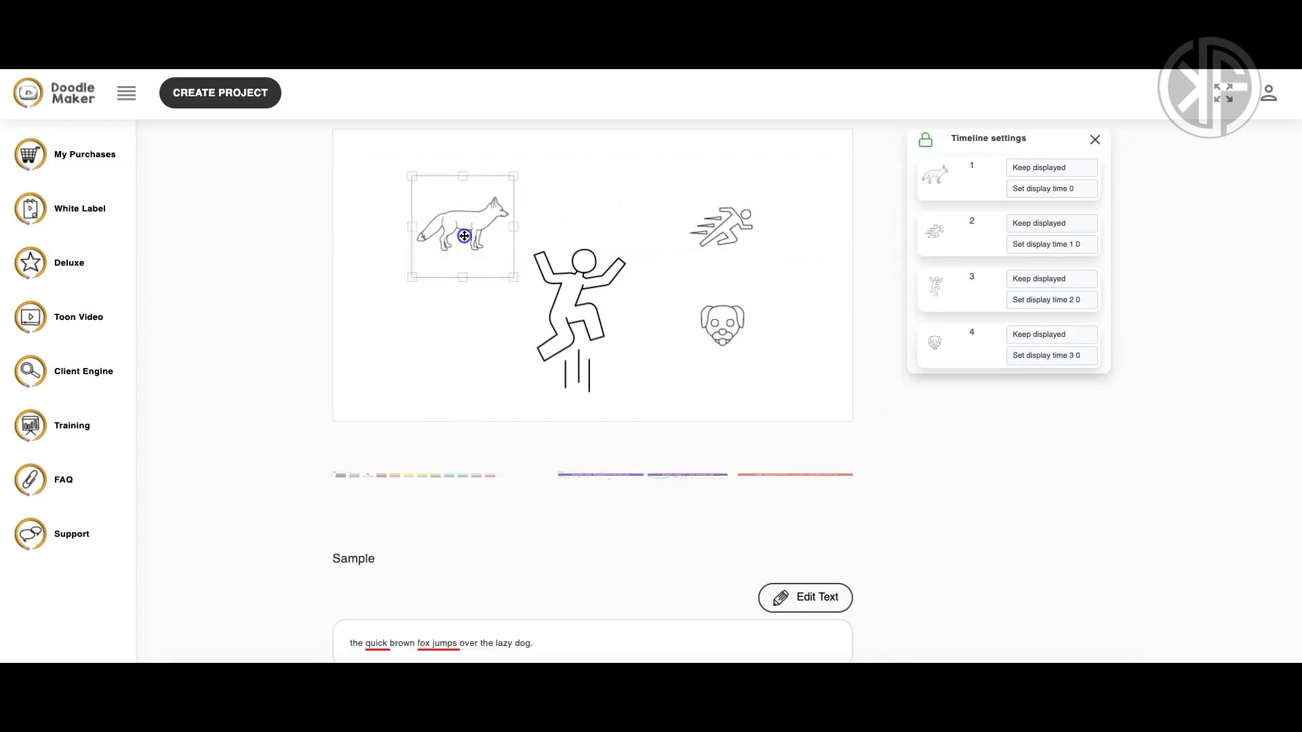
drag(407, 276, 364, 317)
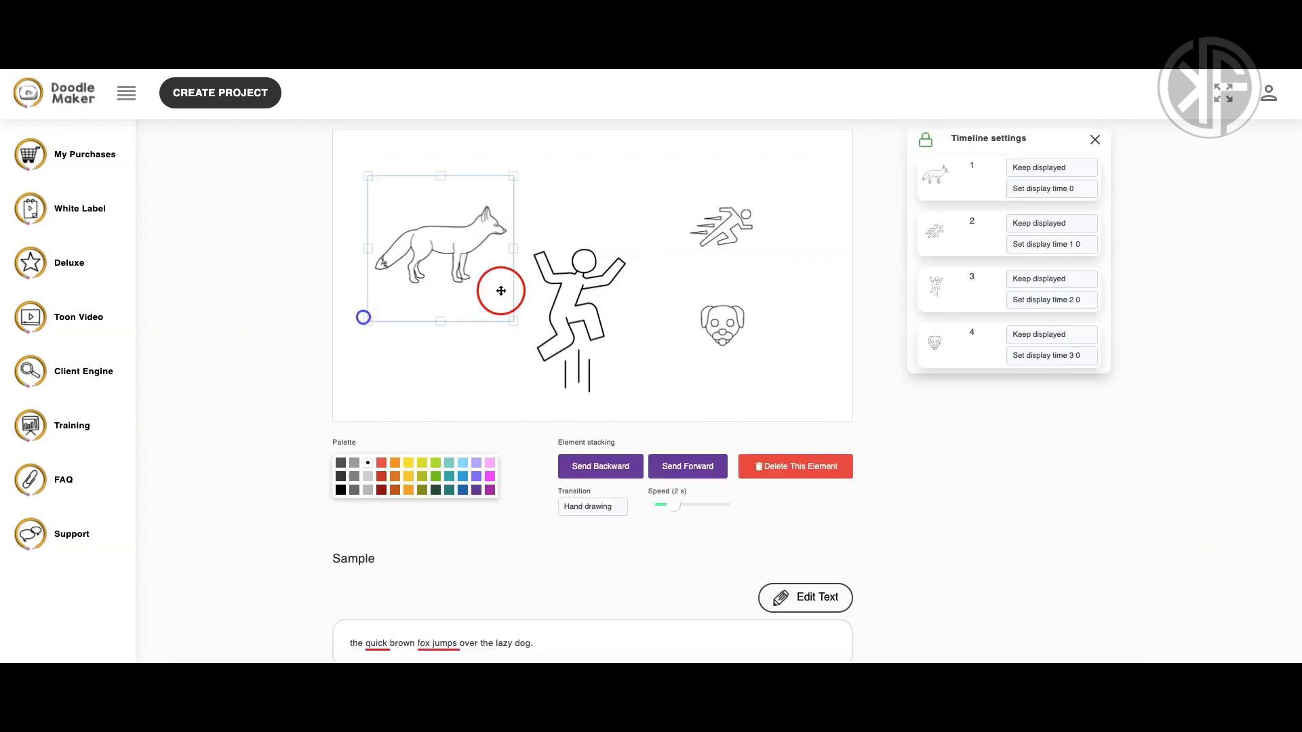
click(729, 224)
drag(761, 239, 840, 252)
click(741, 331)
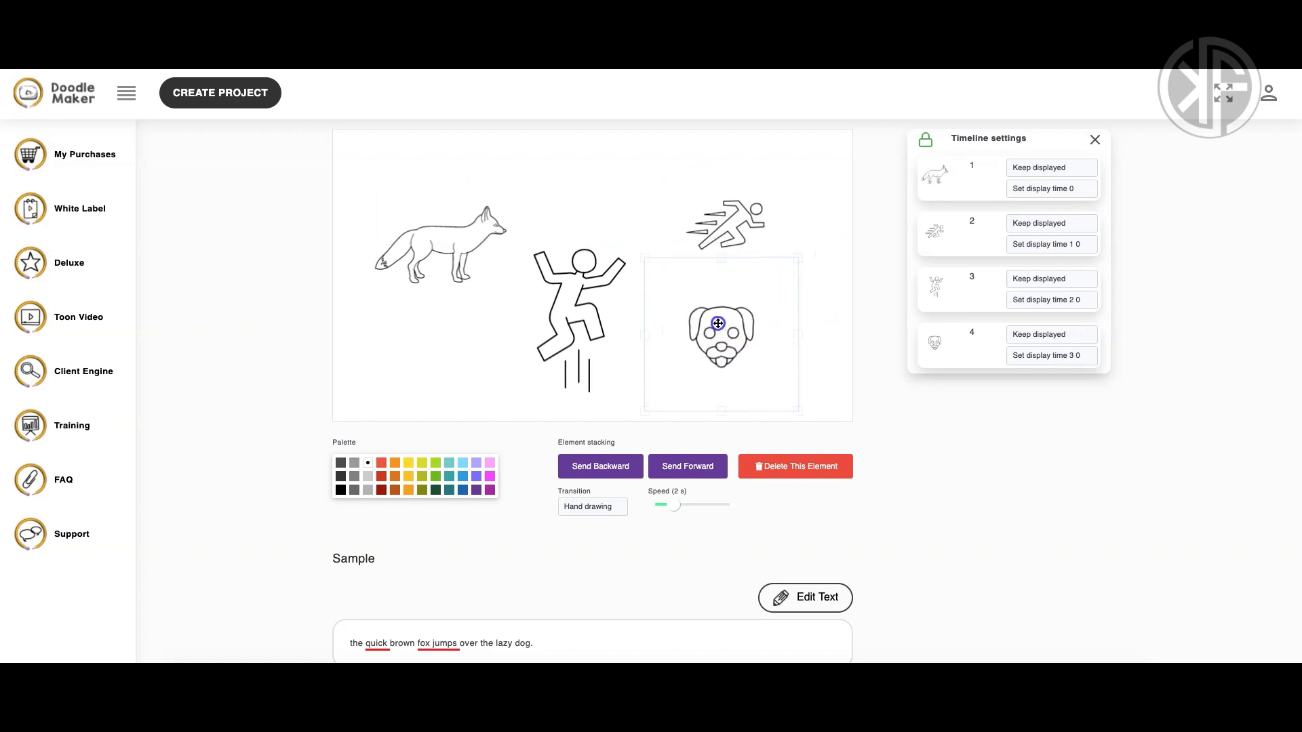
click(560, 299)
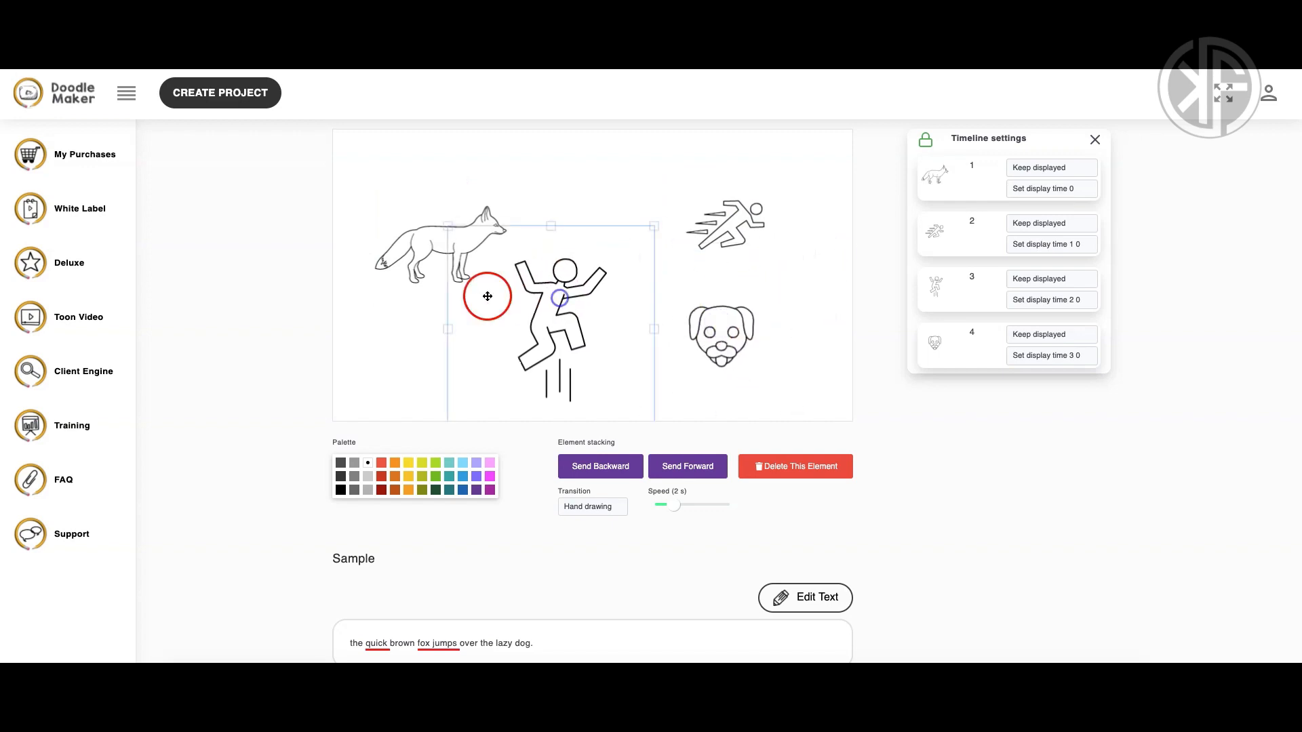
Recolor the fox and running figure dark teal, the jumping figure dark grey and the dog head dark magenta.
click(418, 253)
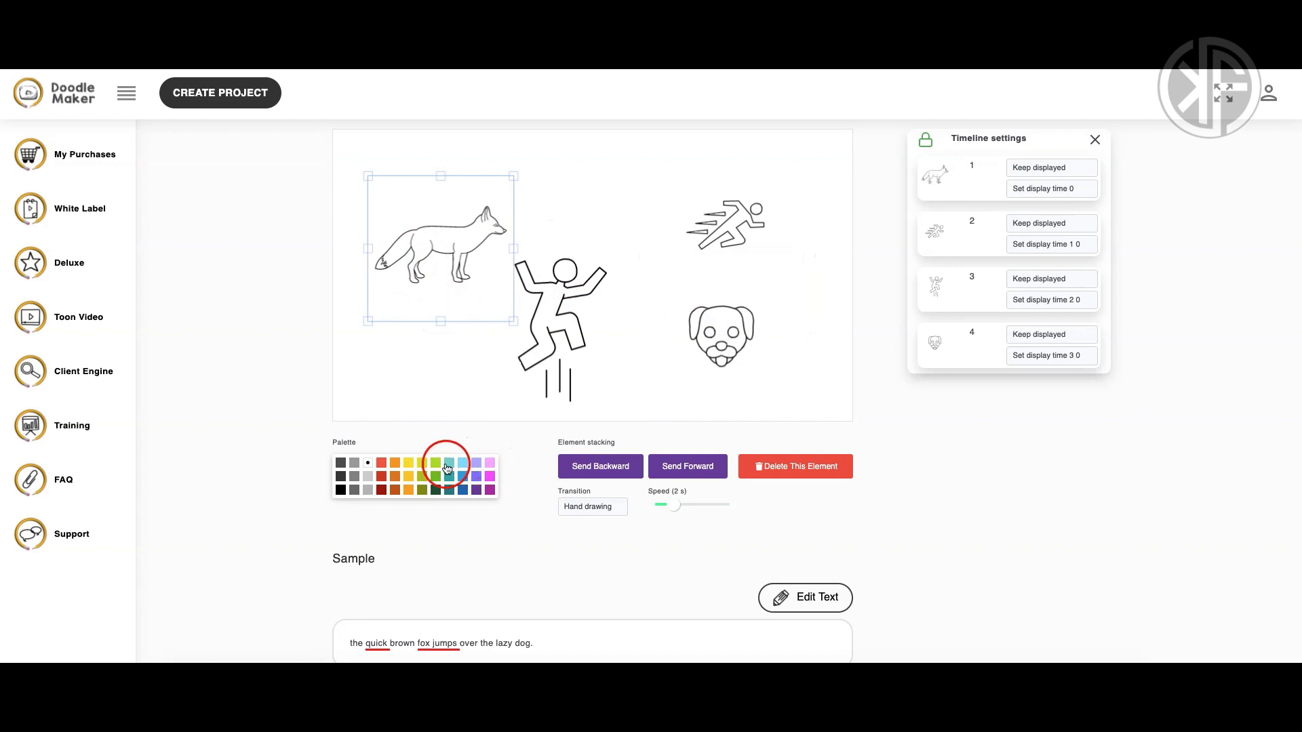
click(449, 489)
click(550, 347)
click(340, 462)
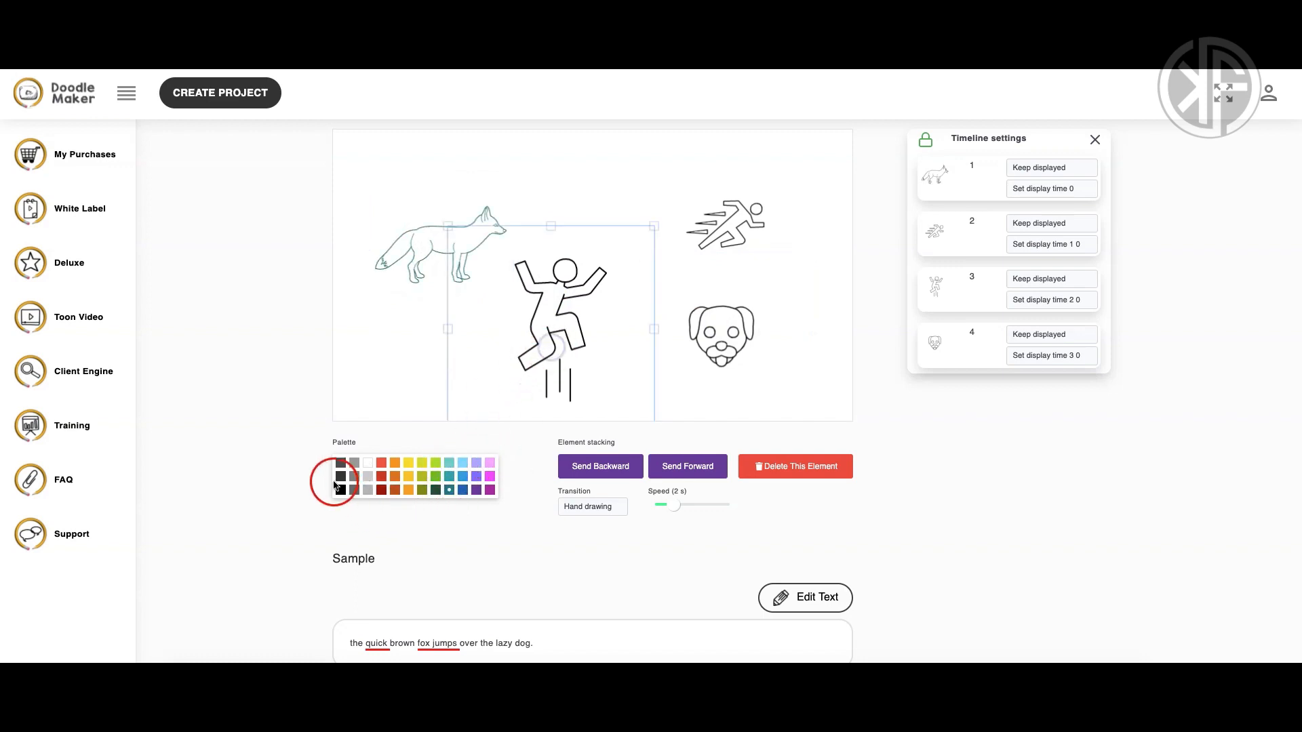
click(731, 230)
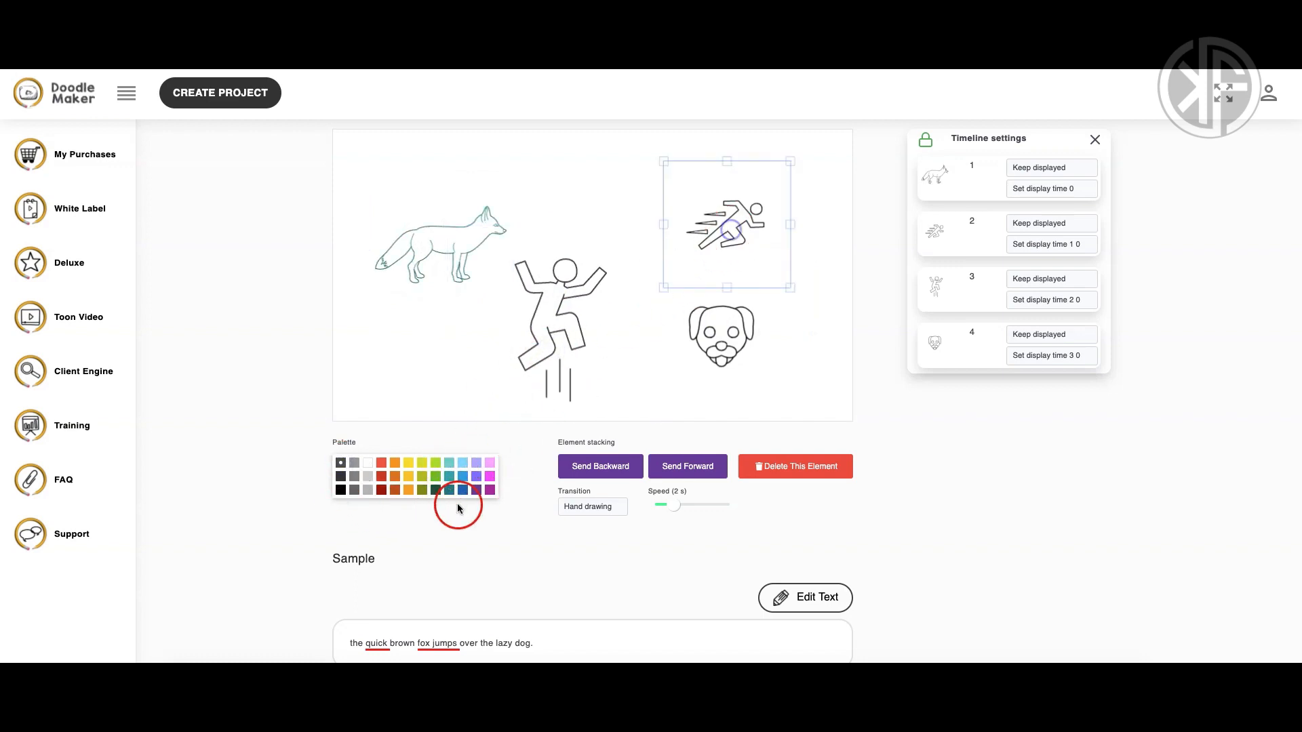
click(449, 489)
click(709, 319)
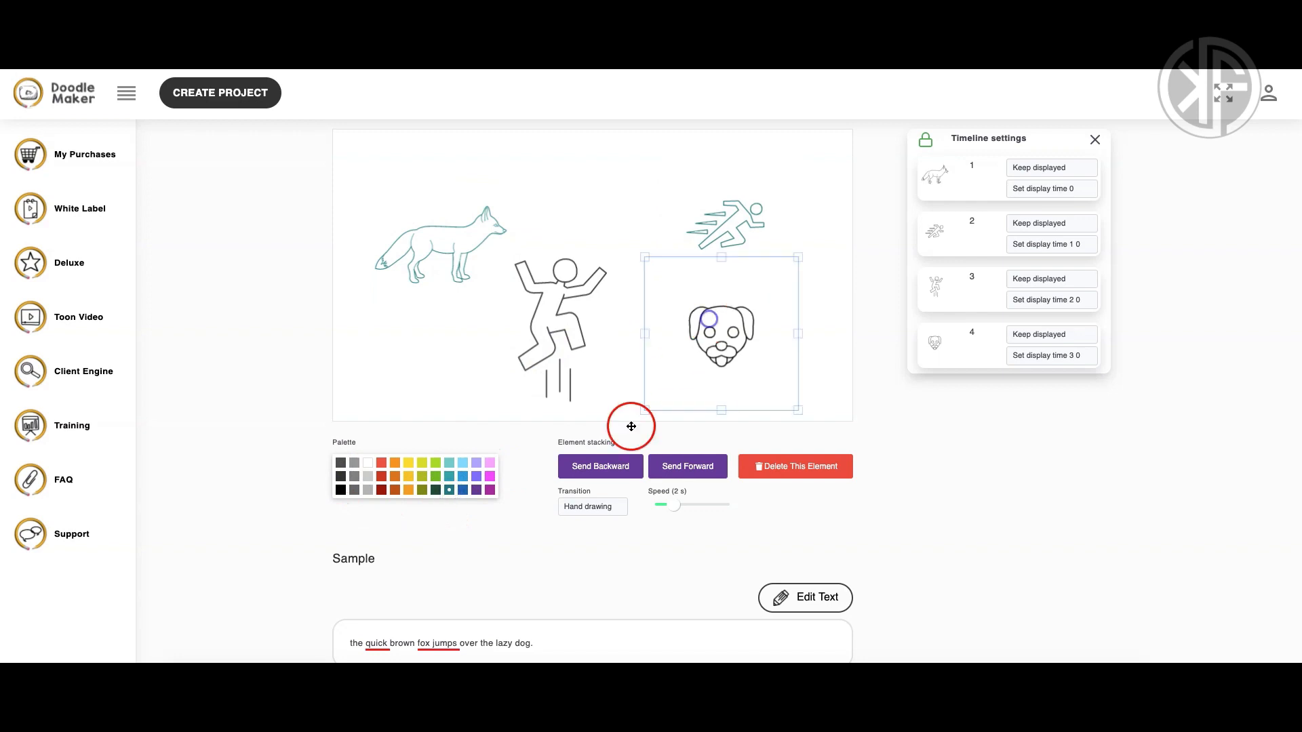
click(489, 489)
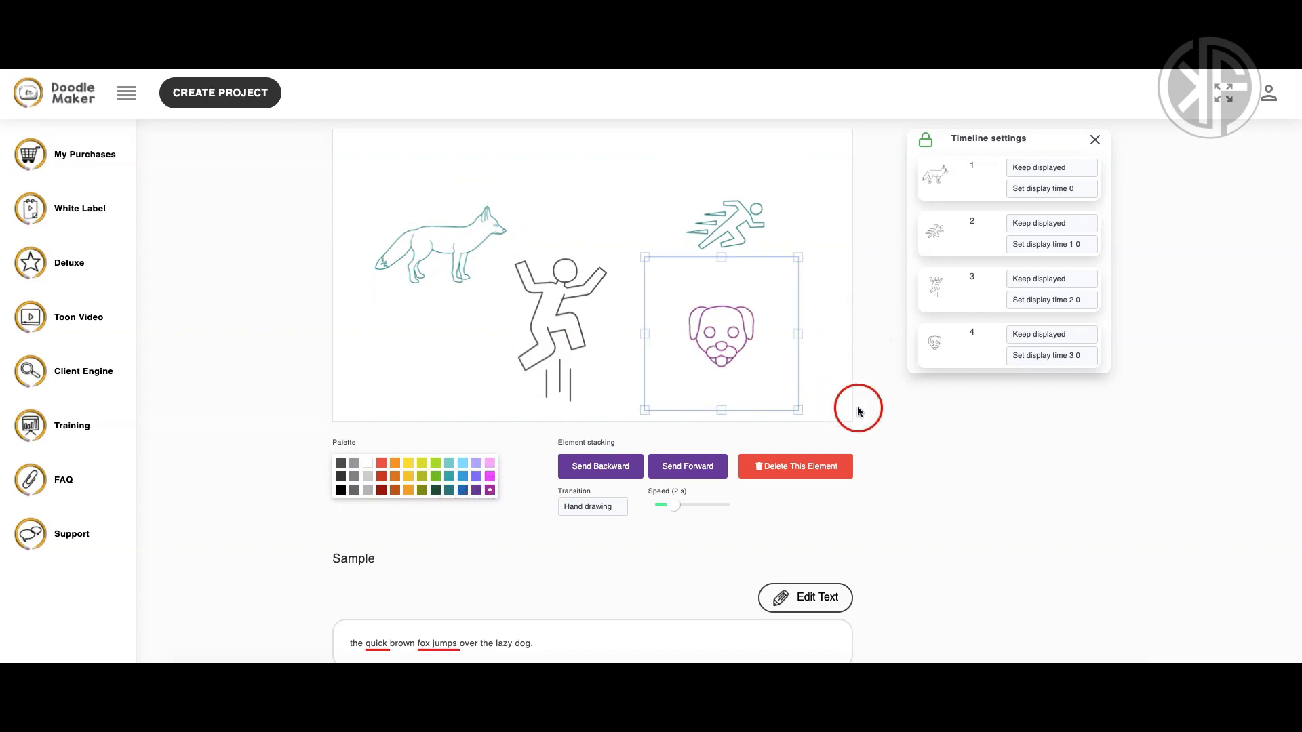
Check the transition options available for the fox, keeping Hand drawing selected.
click(465, 253)
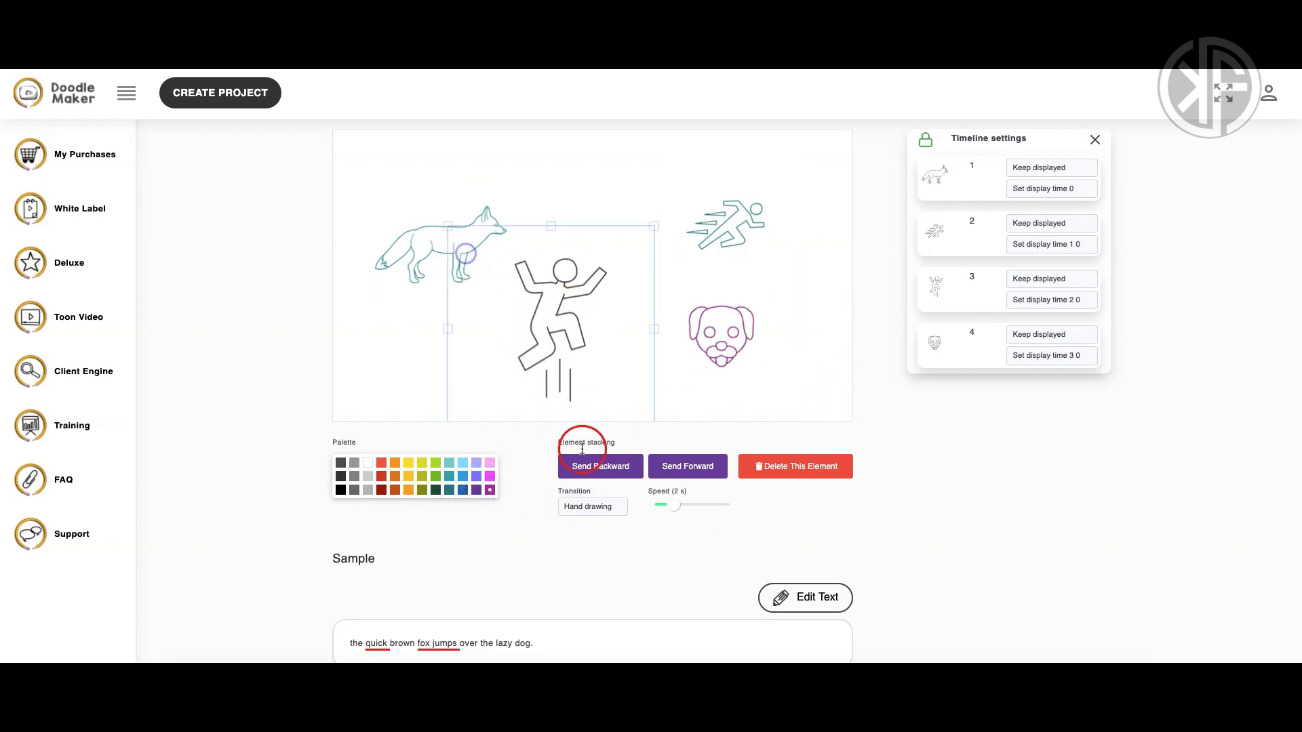
click(600, 466)
click(434, 255)
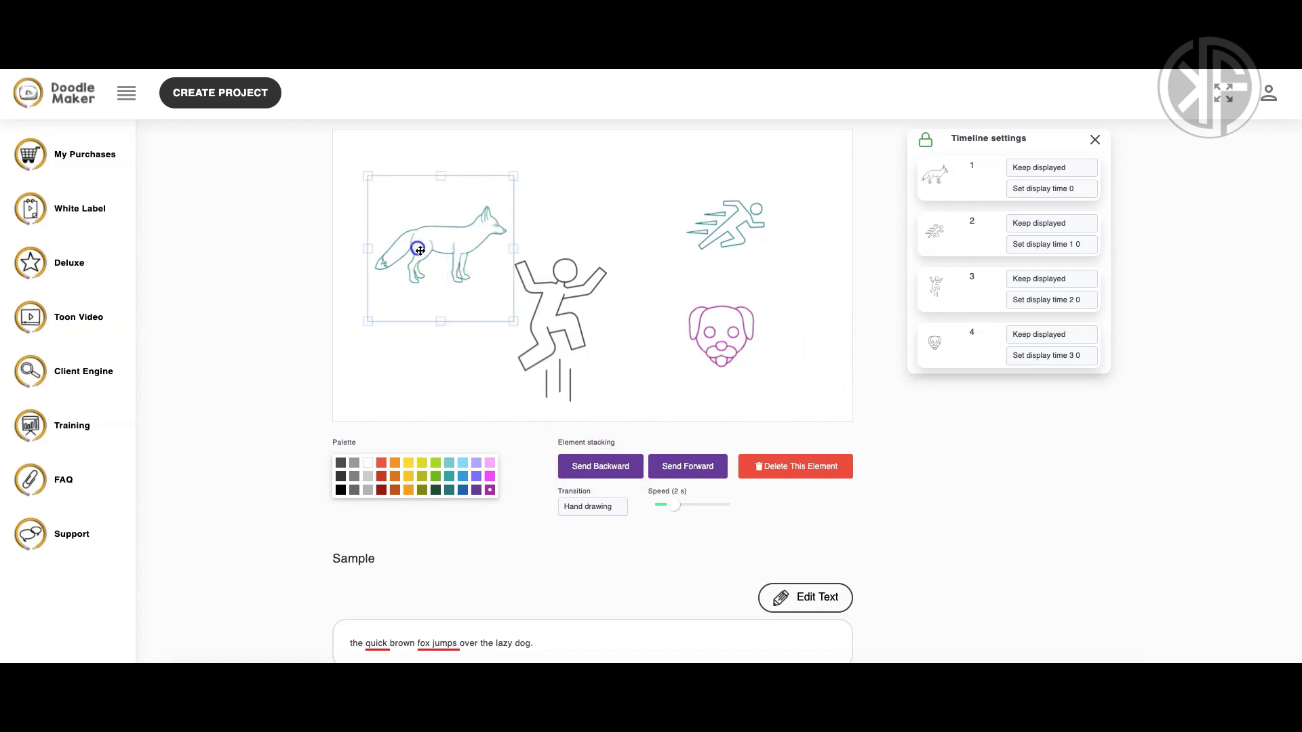
click(600, 509)
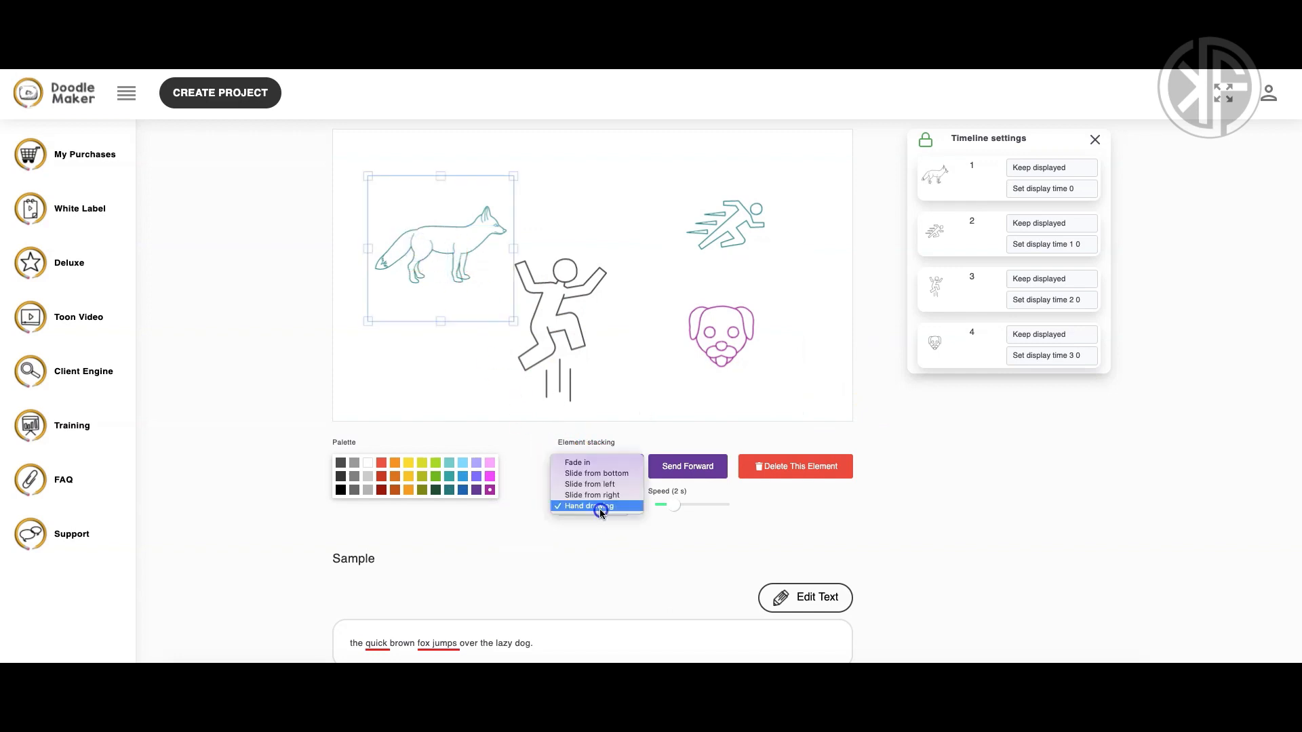
click(600, 507)
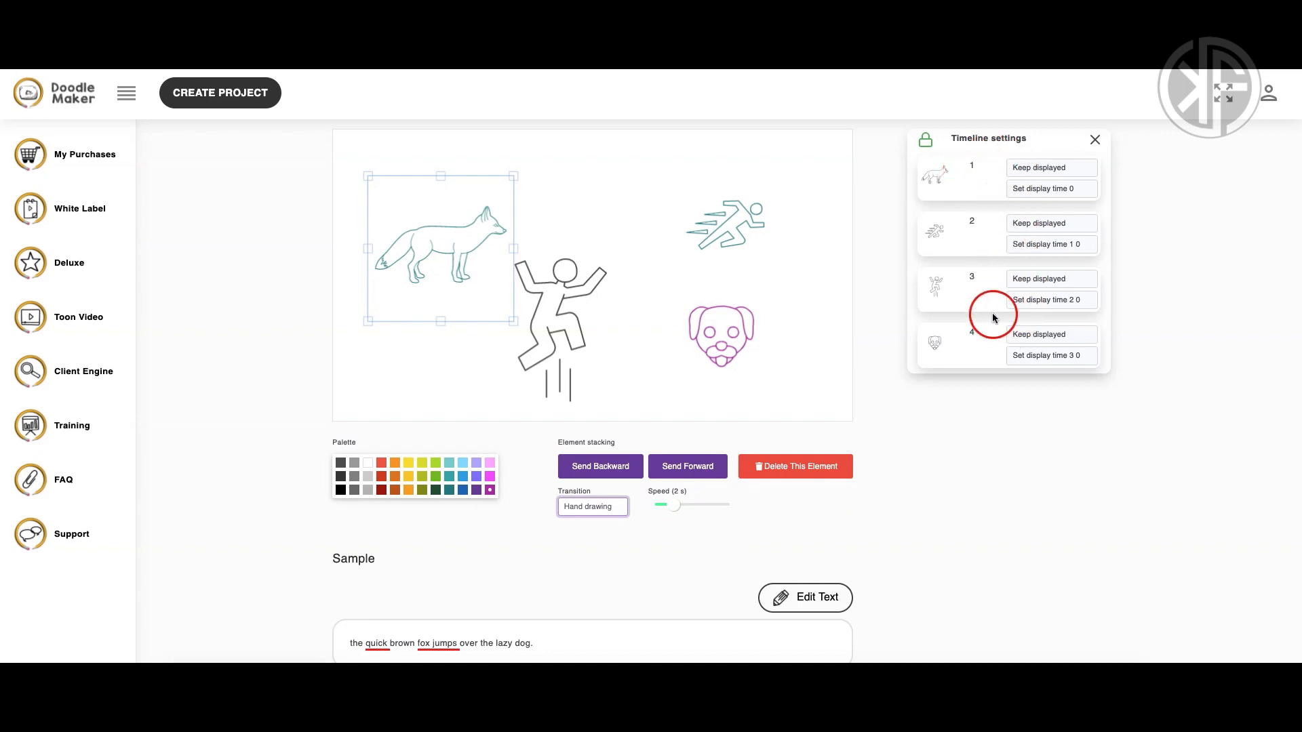
Unlock the timeline, move the fox to the last place in the drawing order, relock it and close the timeline settings.
click(926, 141)
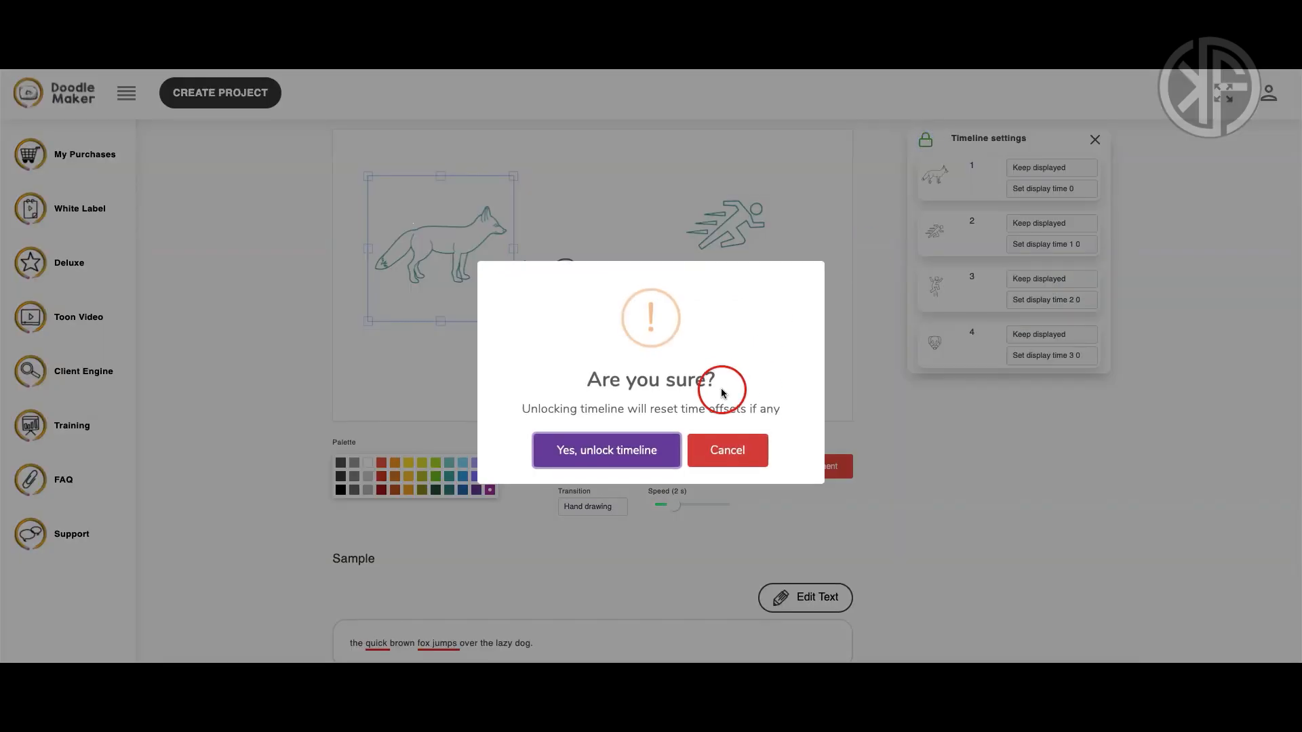
click(646, 452)
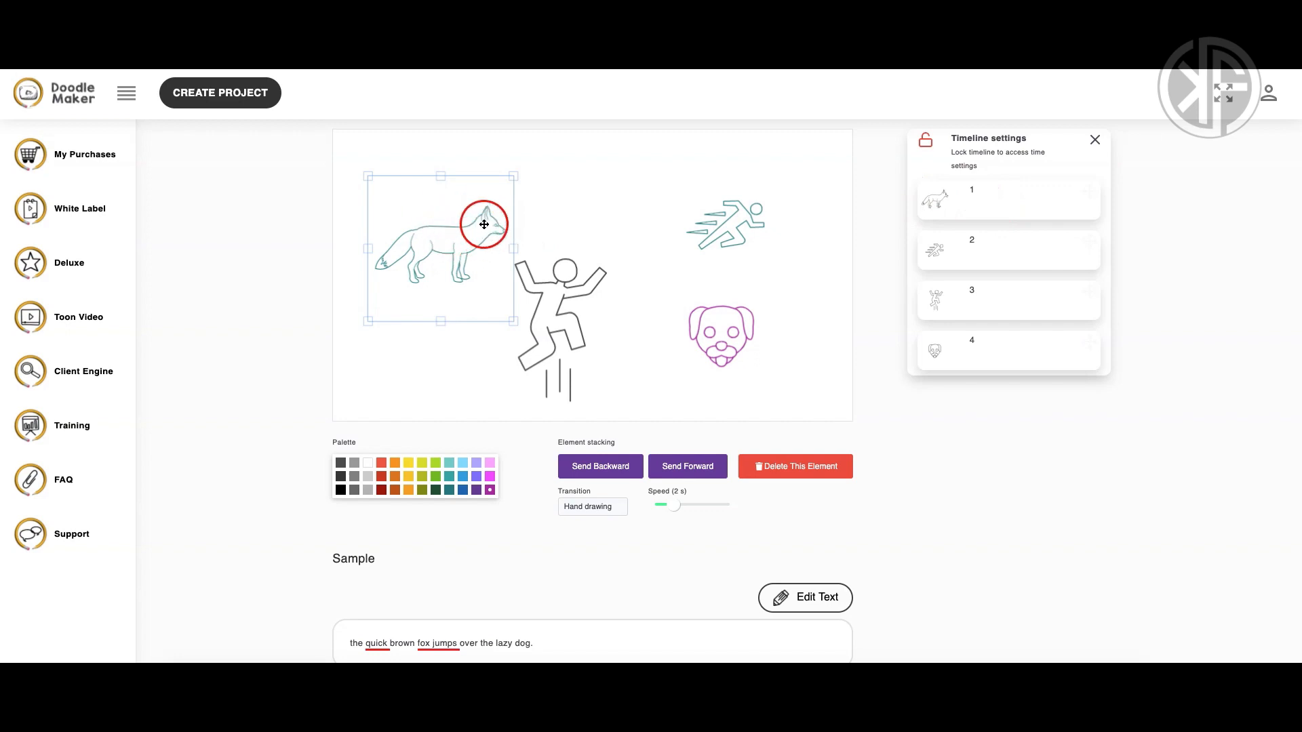
drag(1023, 204, 1022, 353)
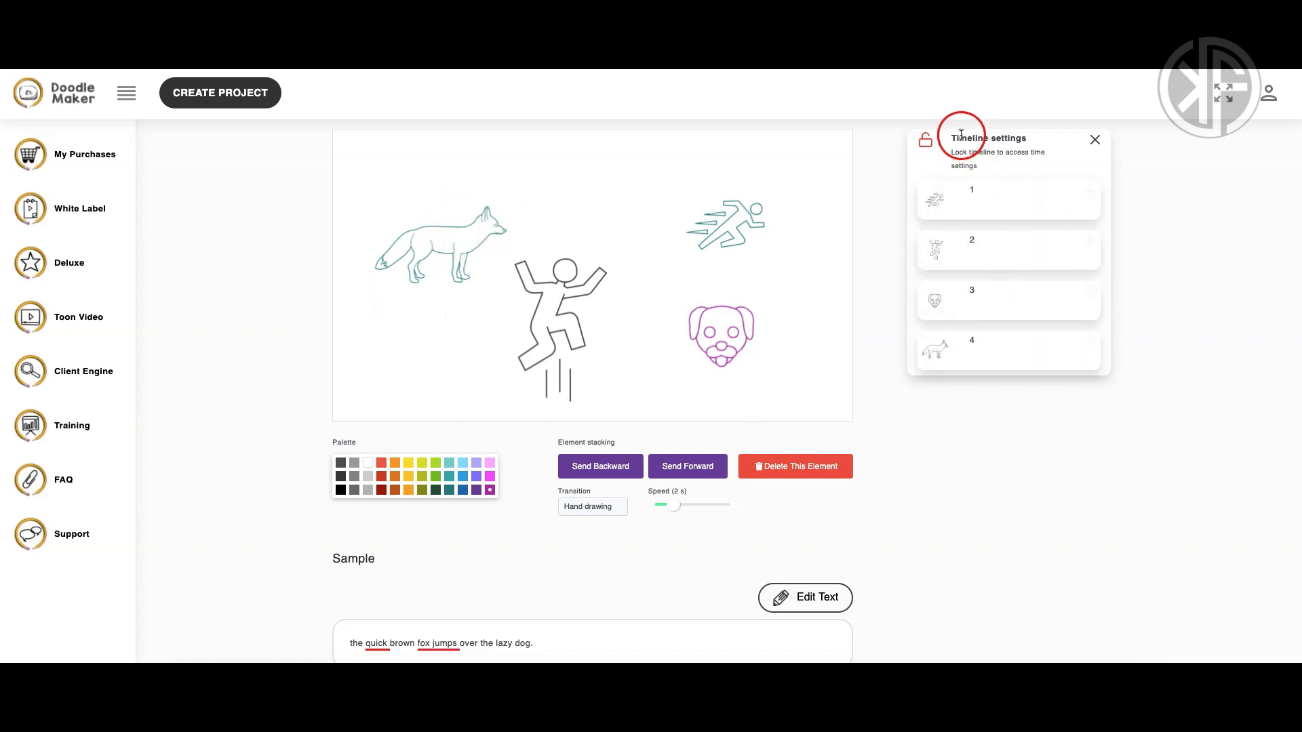
click(924, 139)
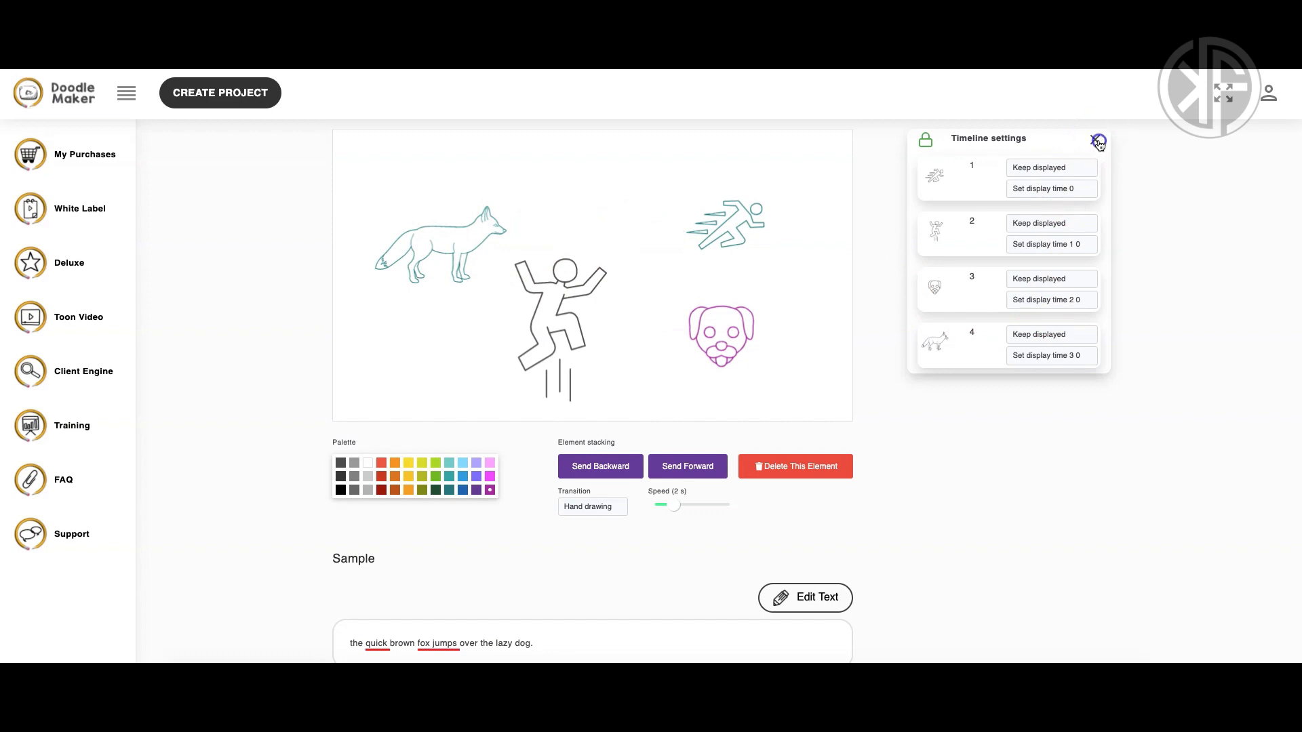
click(1098, 141)
Change the text-to-speech voice to English US - Violet (Female), listen to it and preview the slide.
scroll(1066, 346, up, 1)
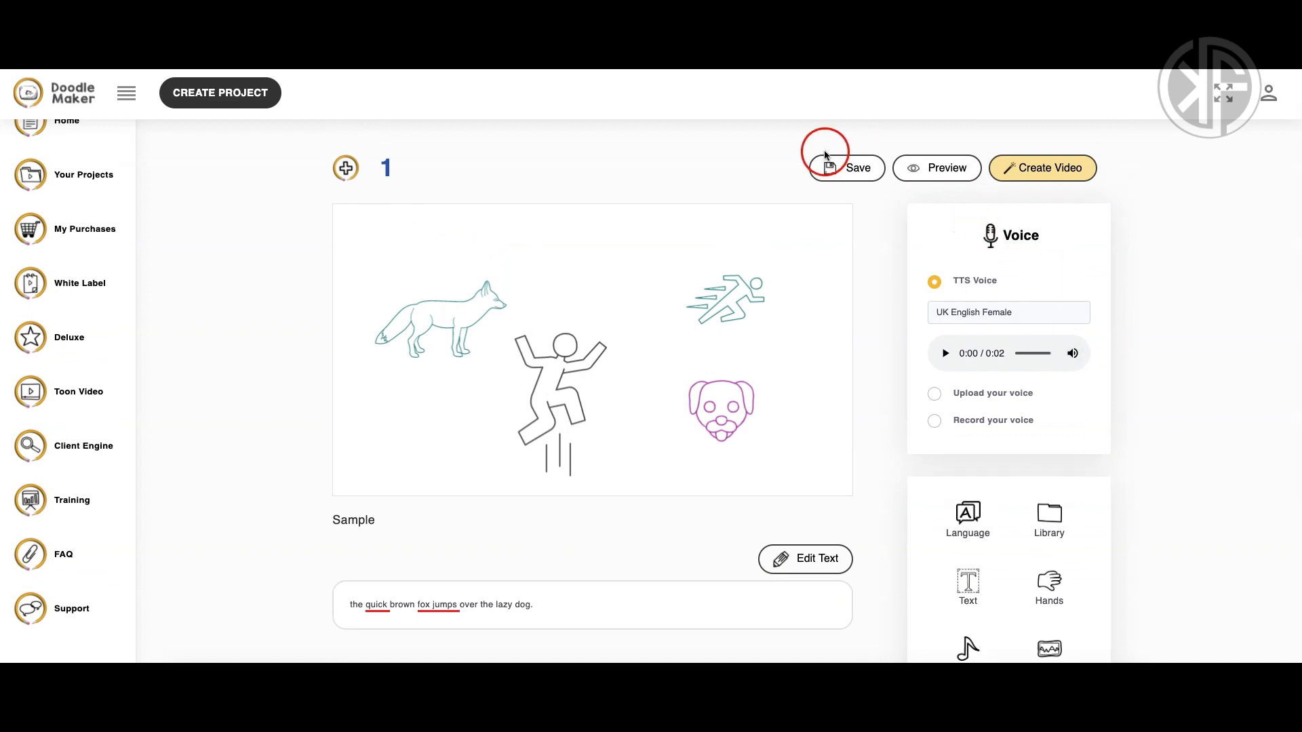
click(975, 312)
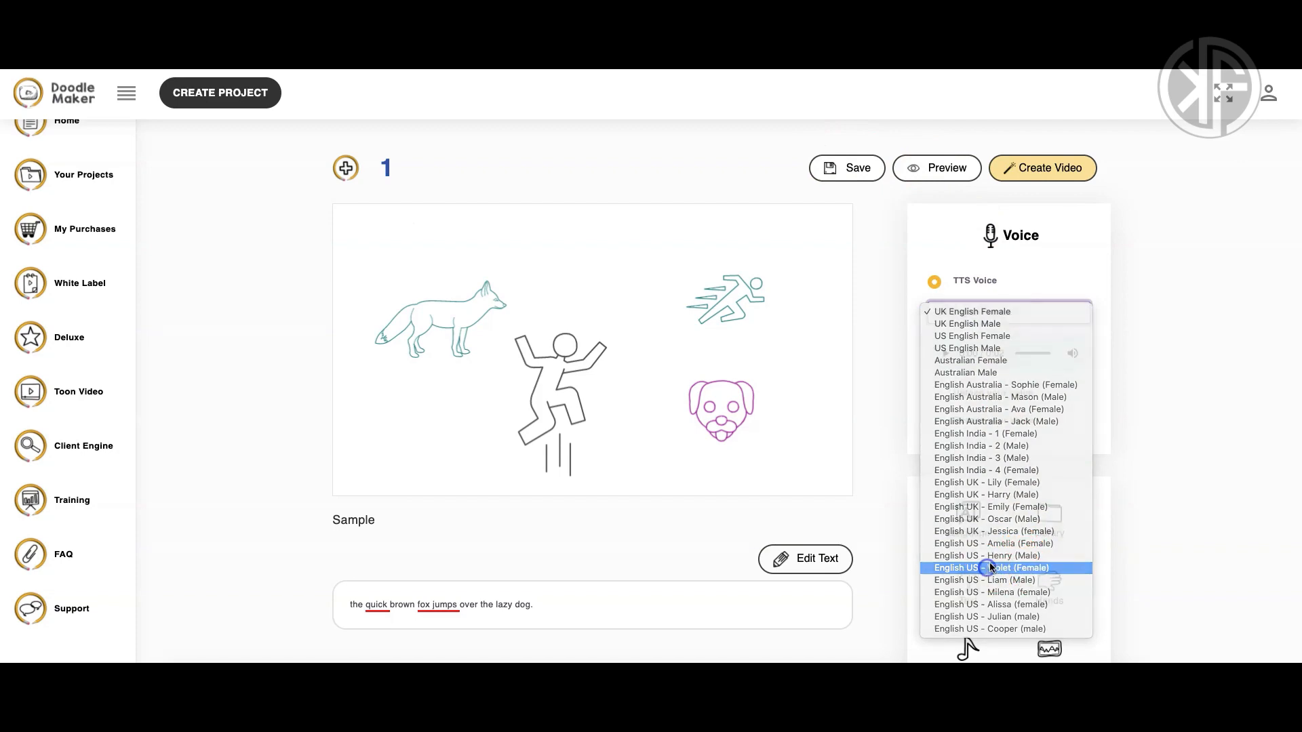
click(1015, 569)
click(943, 354)
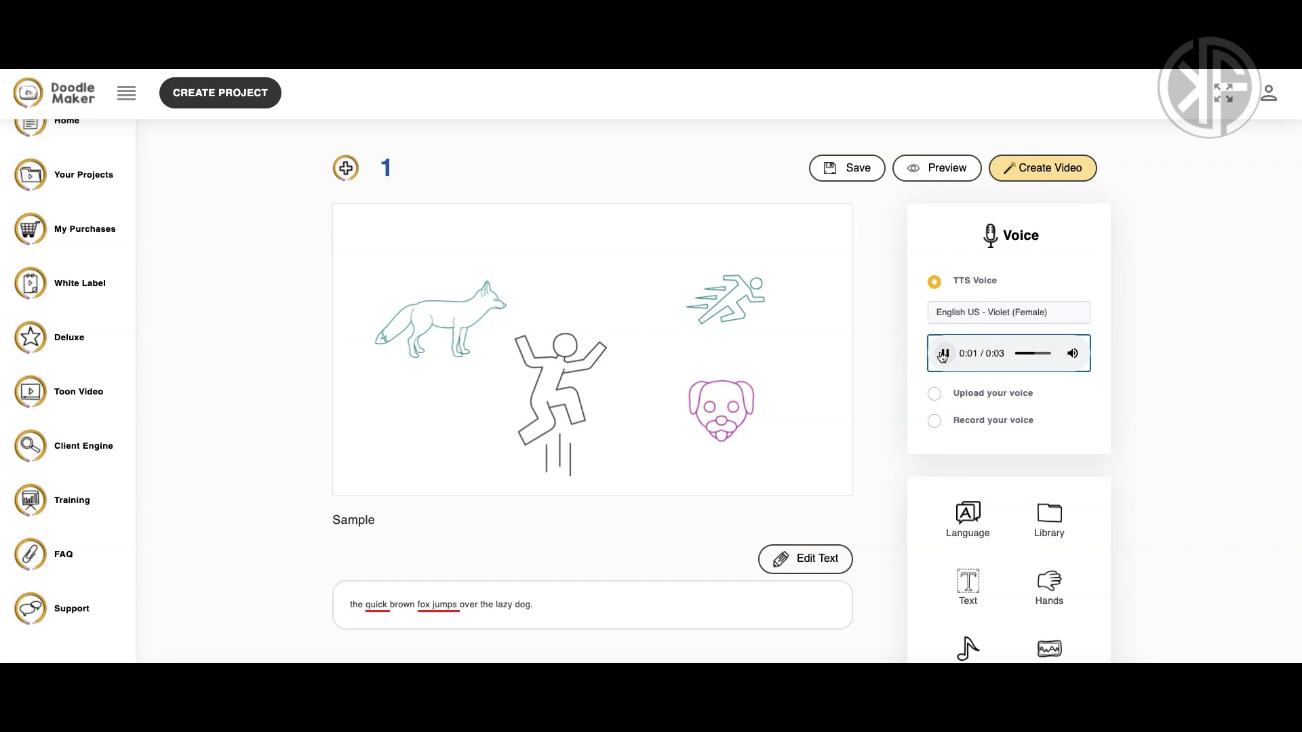
click(934, 169)
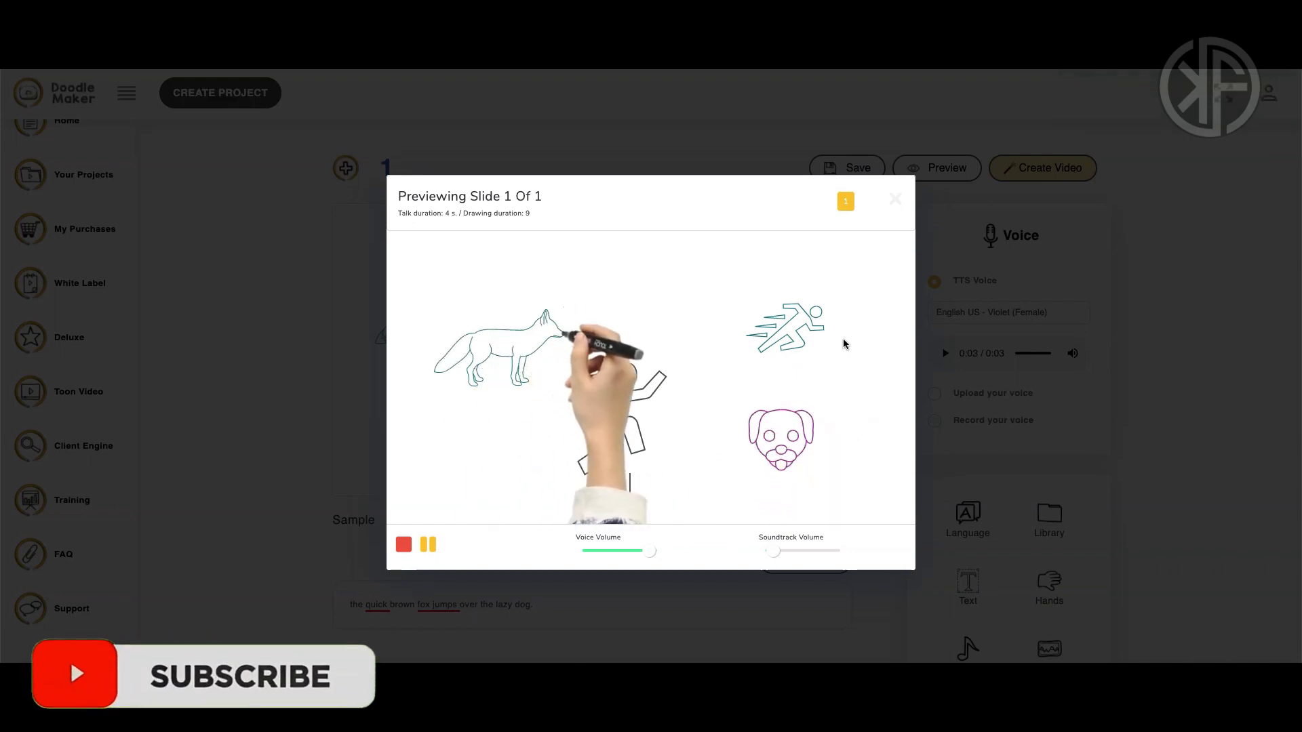
click(903, 204)
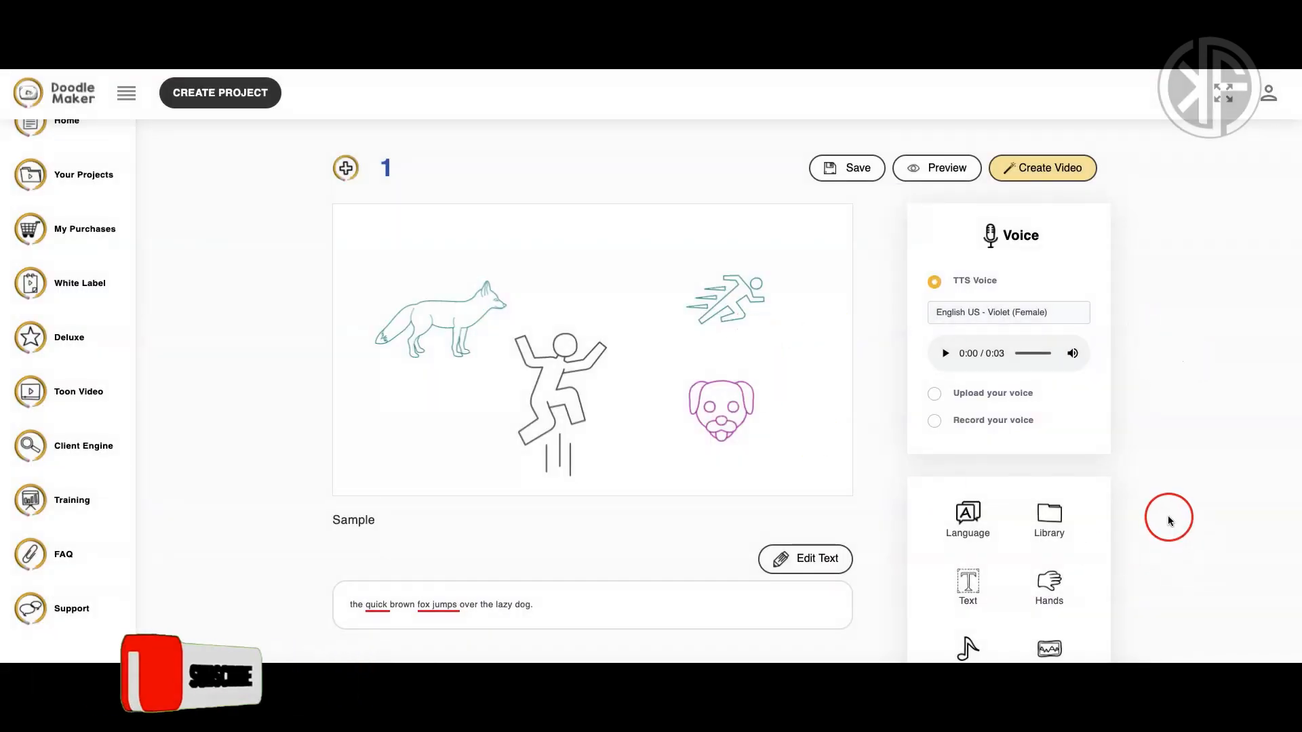
Look over the project tools for language, library, text, hands, soundtracks and backgrounds.
scroll(1167, 519, down, 1)
scroll(1167, 519, down, 3)
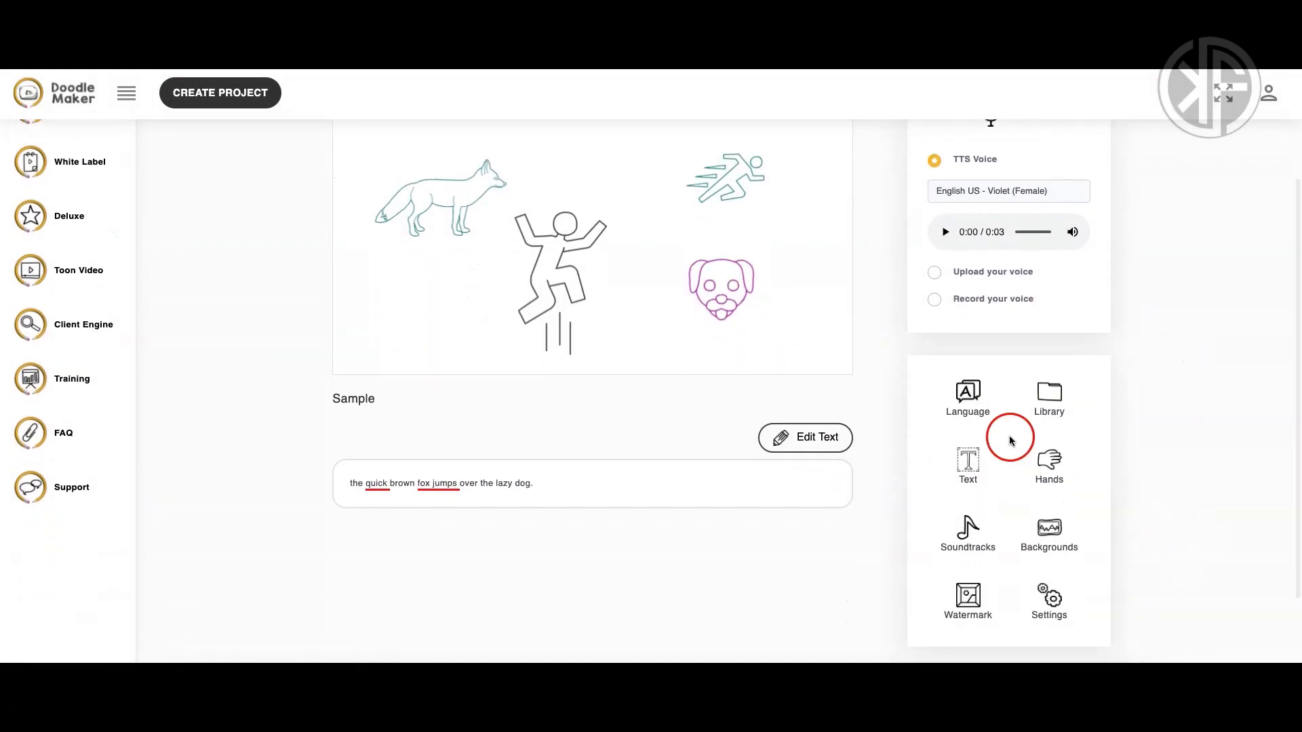
click(965, 385)
click(1054, 393)
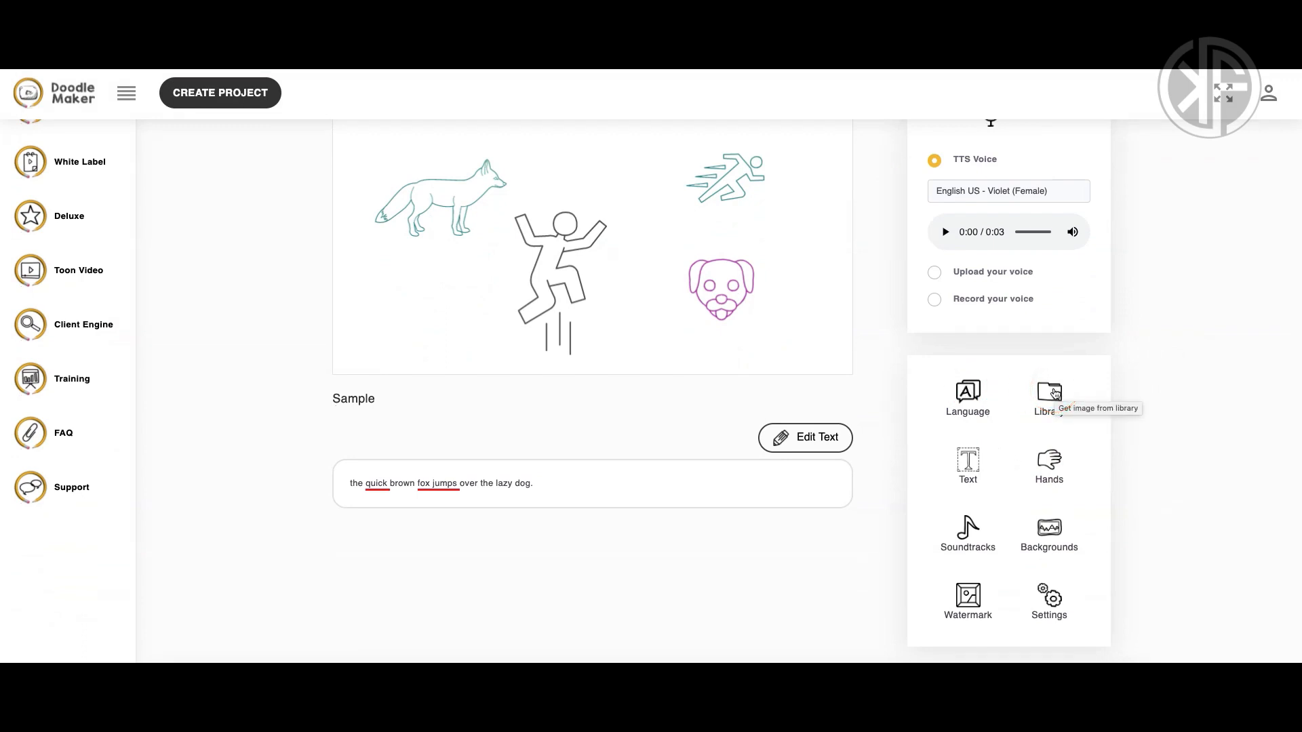
click(963, 468)
click(1052, 460)
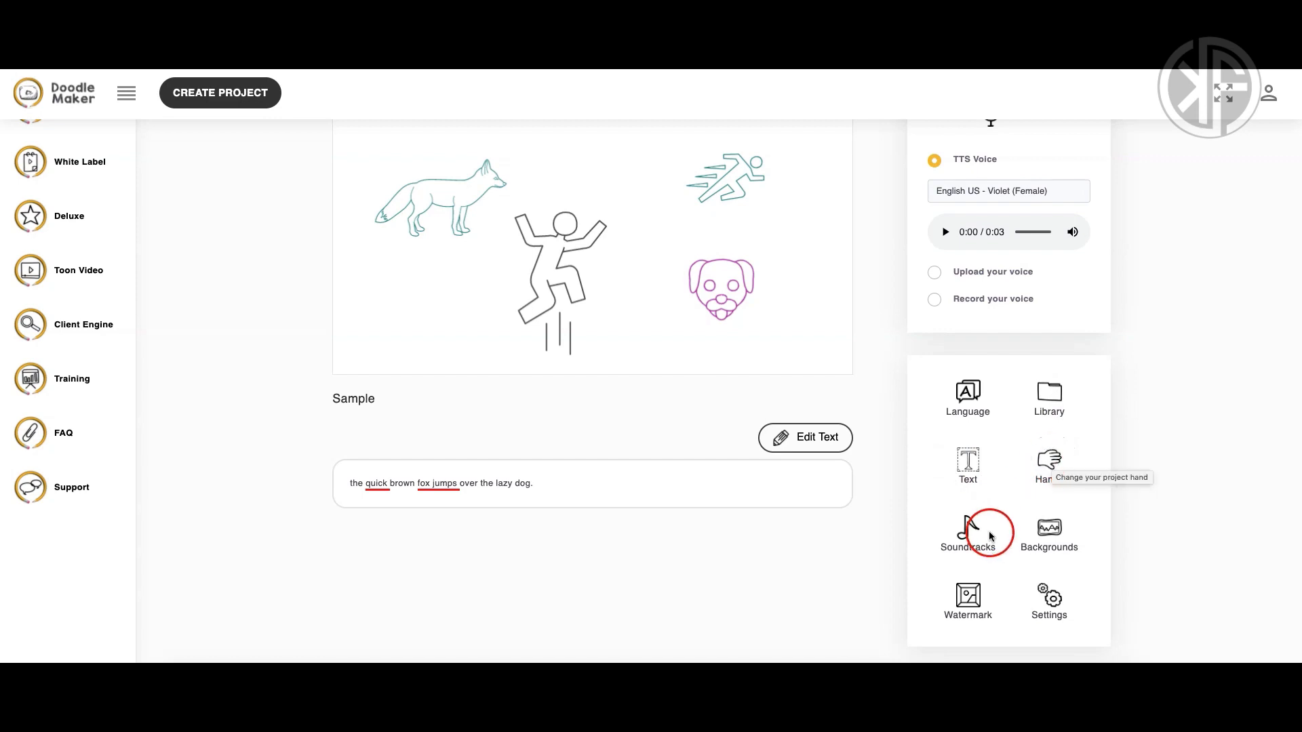
click(1059, 535)
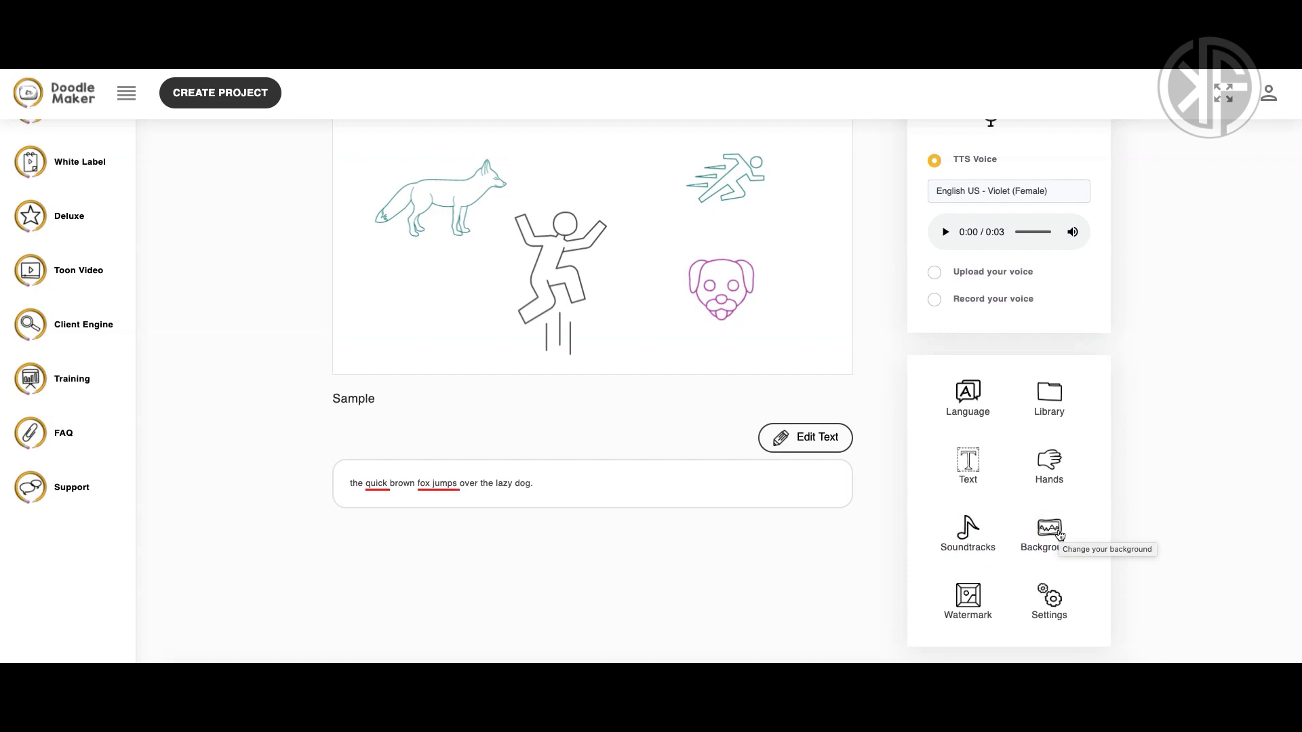
scroll(688, 355, up, 3)
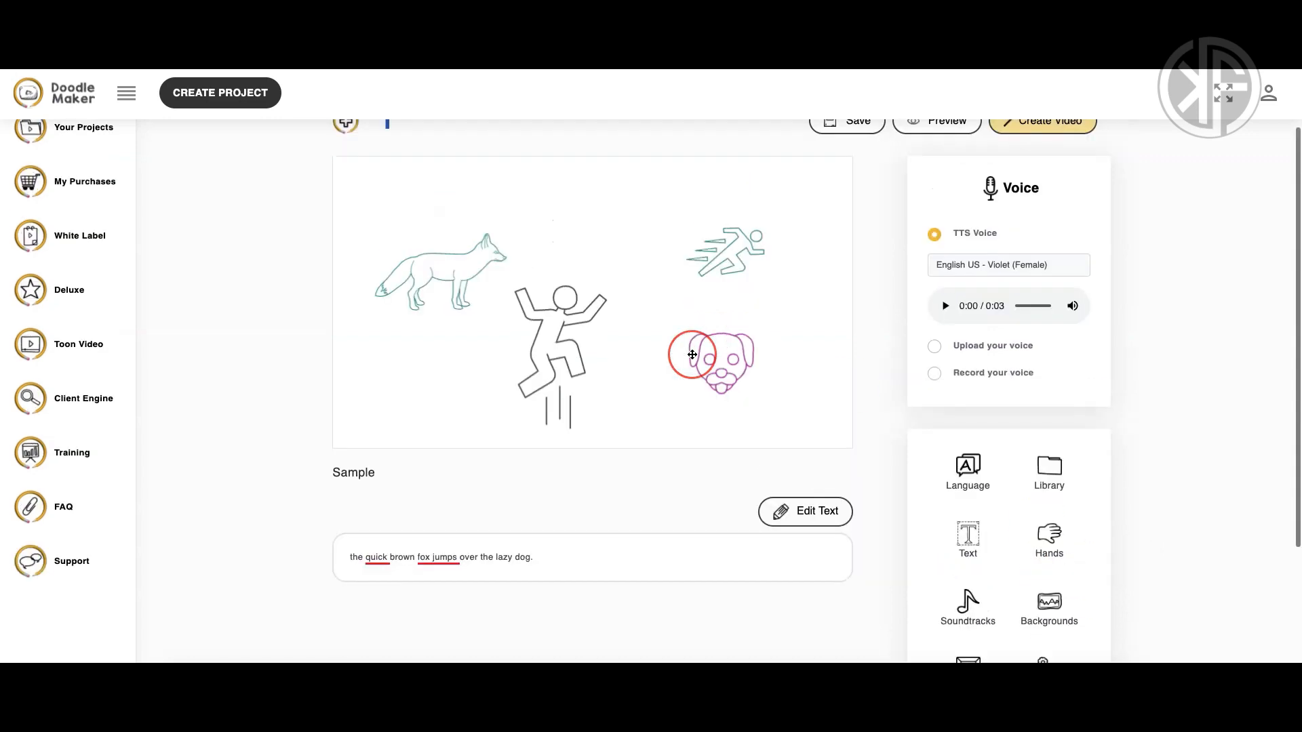
Start a new video project with the AI Video Translation Engine and title it "test".
click(232, 94)
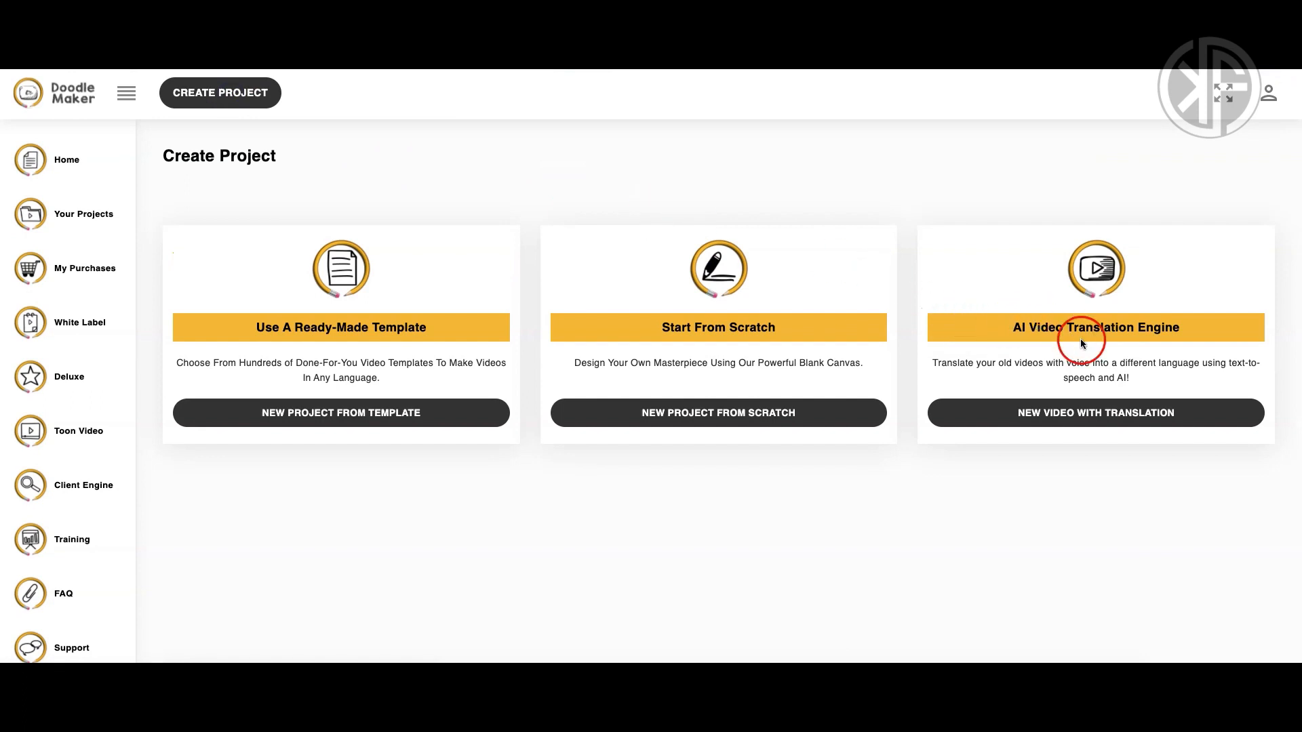
click(1138, 415)
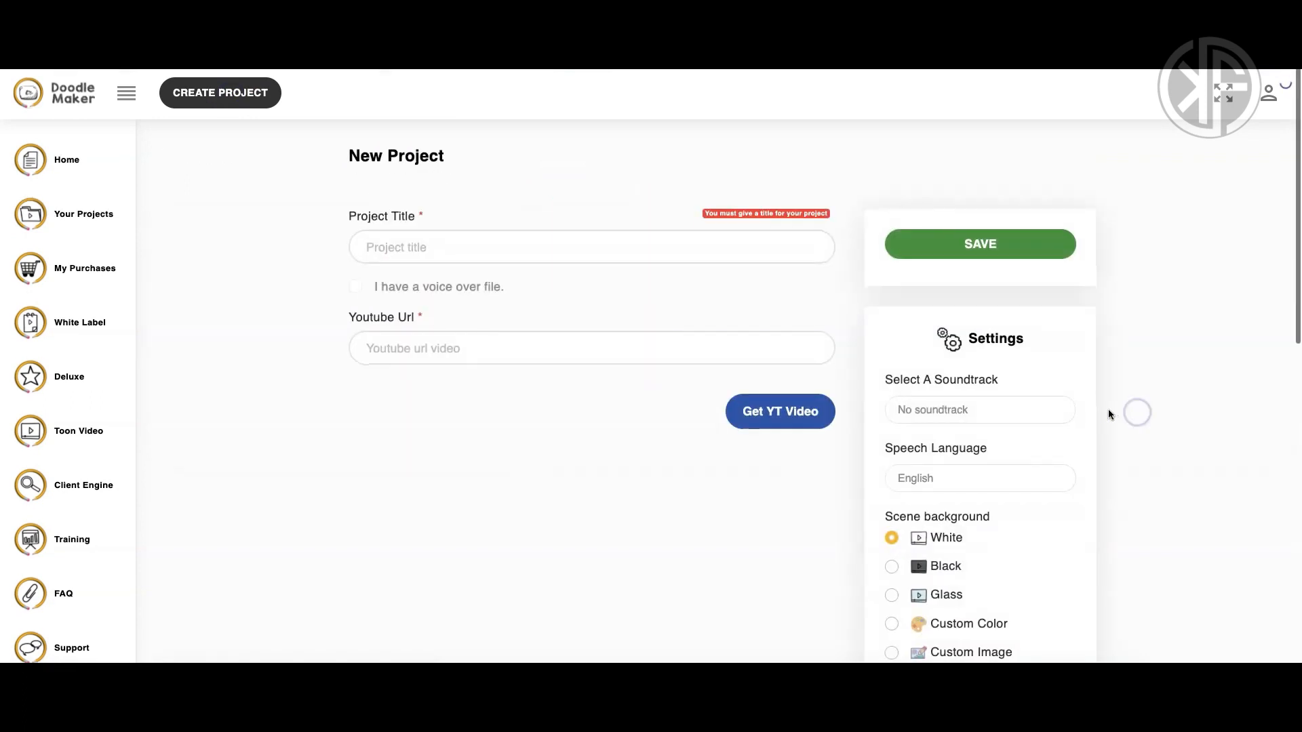
click(482, 256)
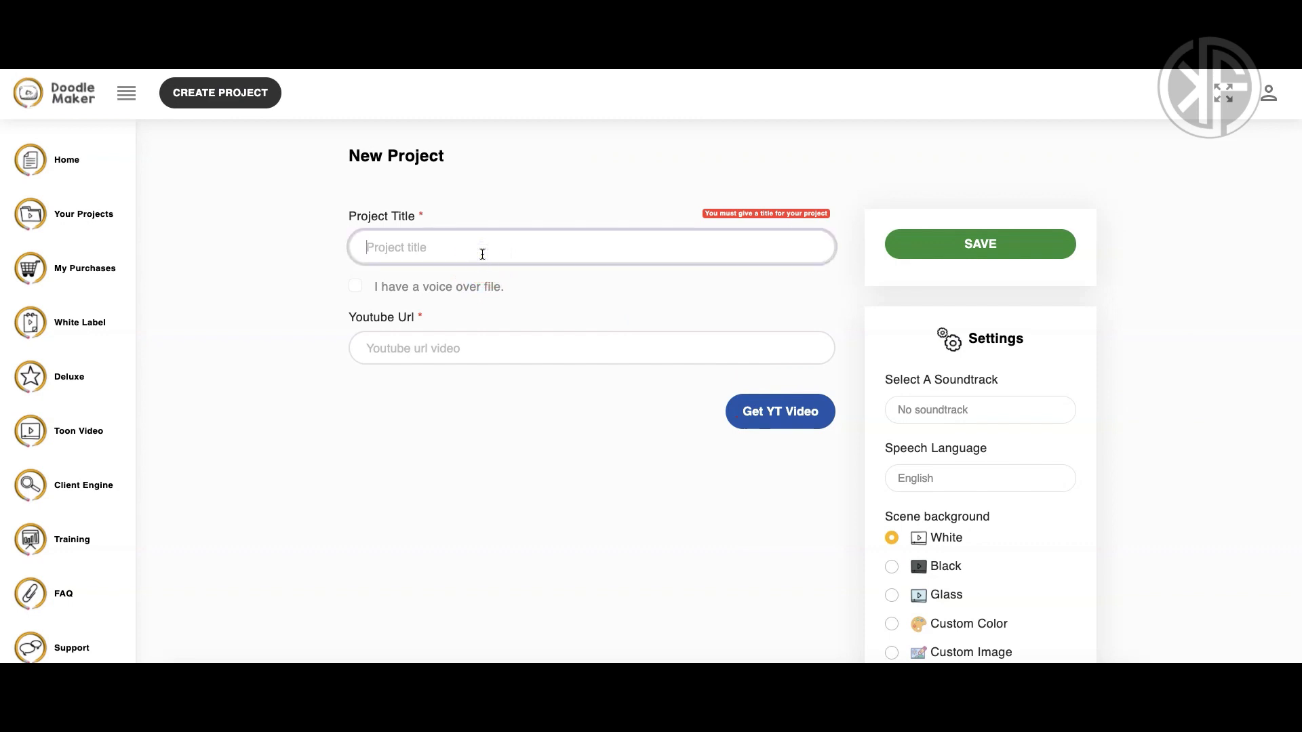
text(test)
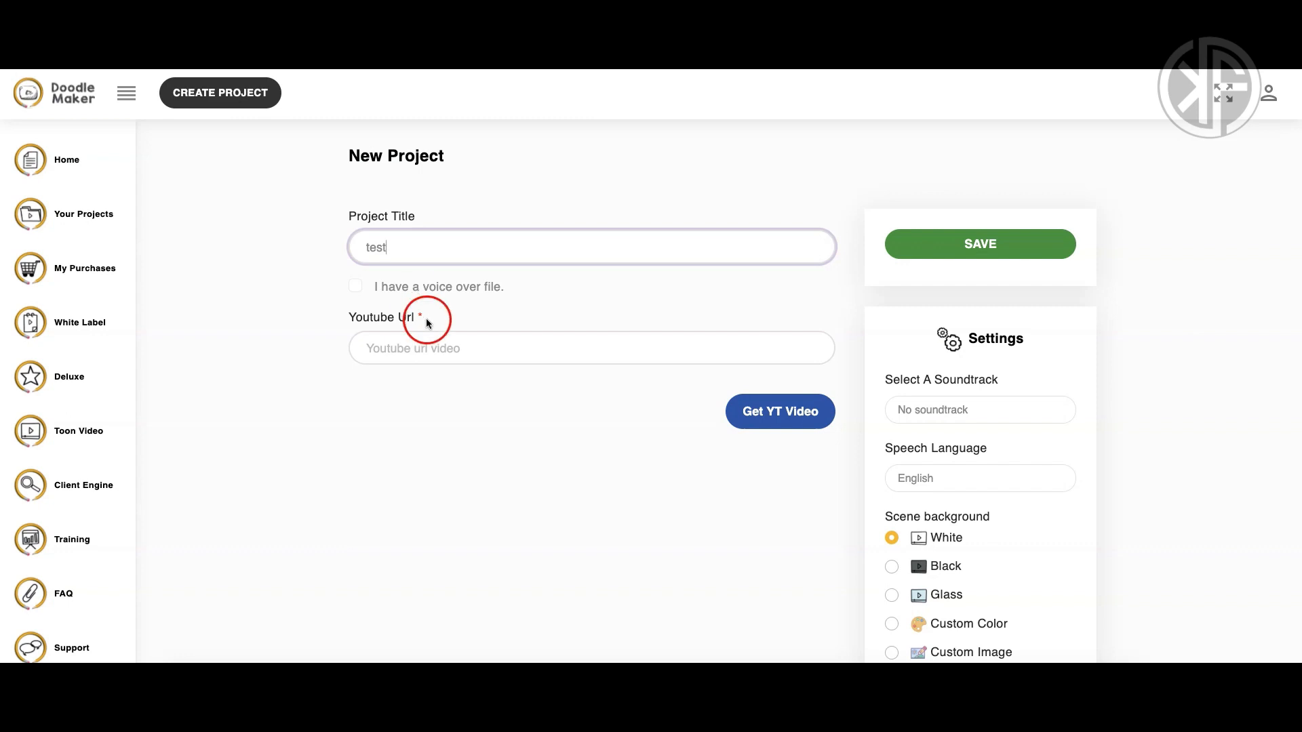
click(441, 344)
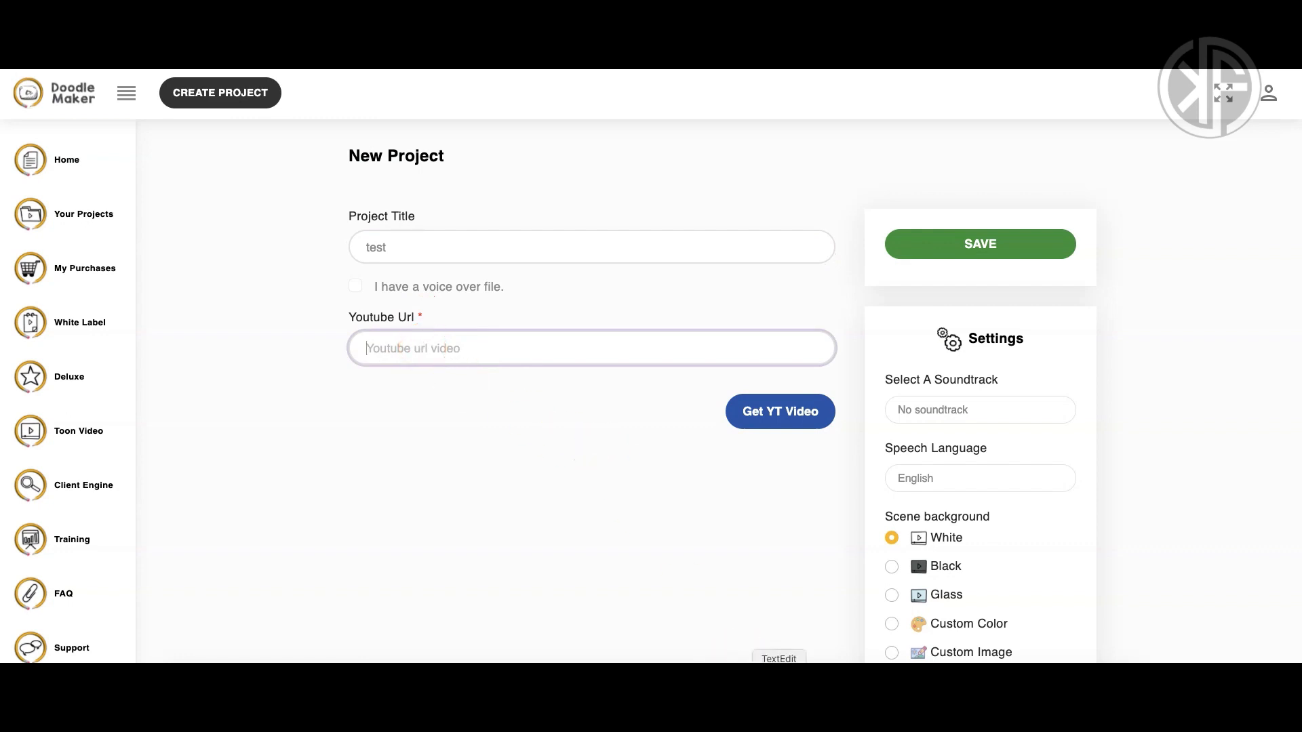
click(778, 661)
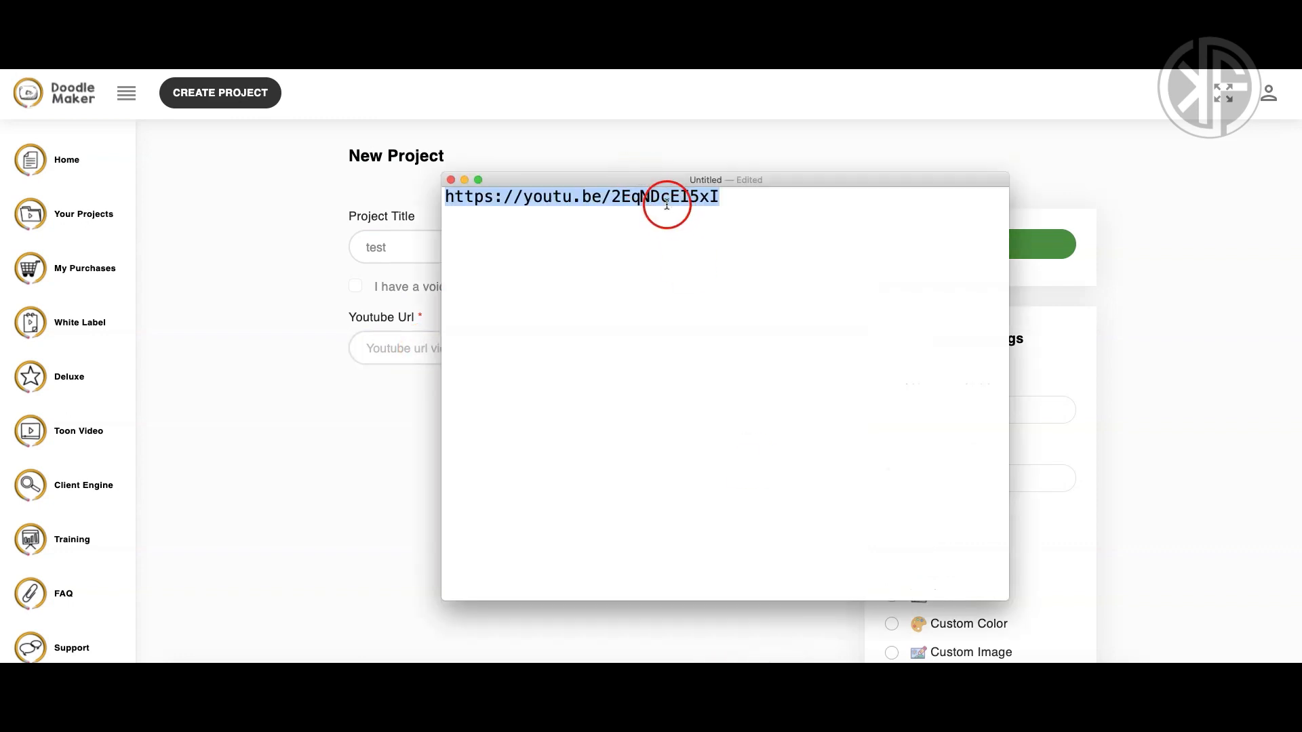
click(314, 364)
click(411, 341)
text(https://youtu.be/2EqNDcEI5xI)
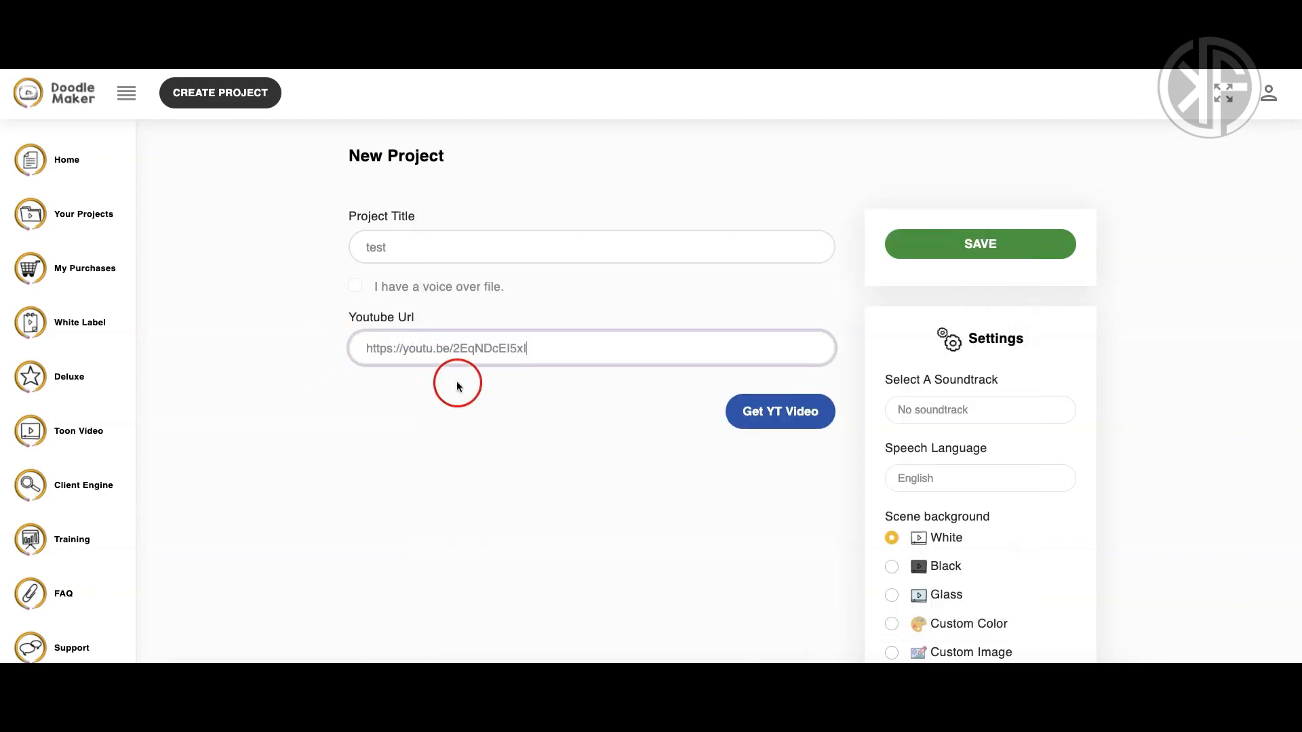
click(768, 413)
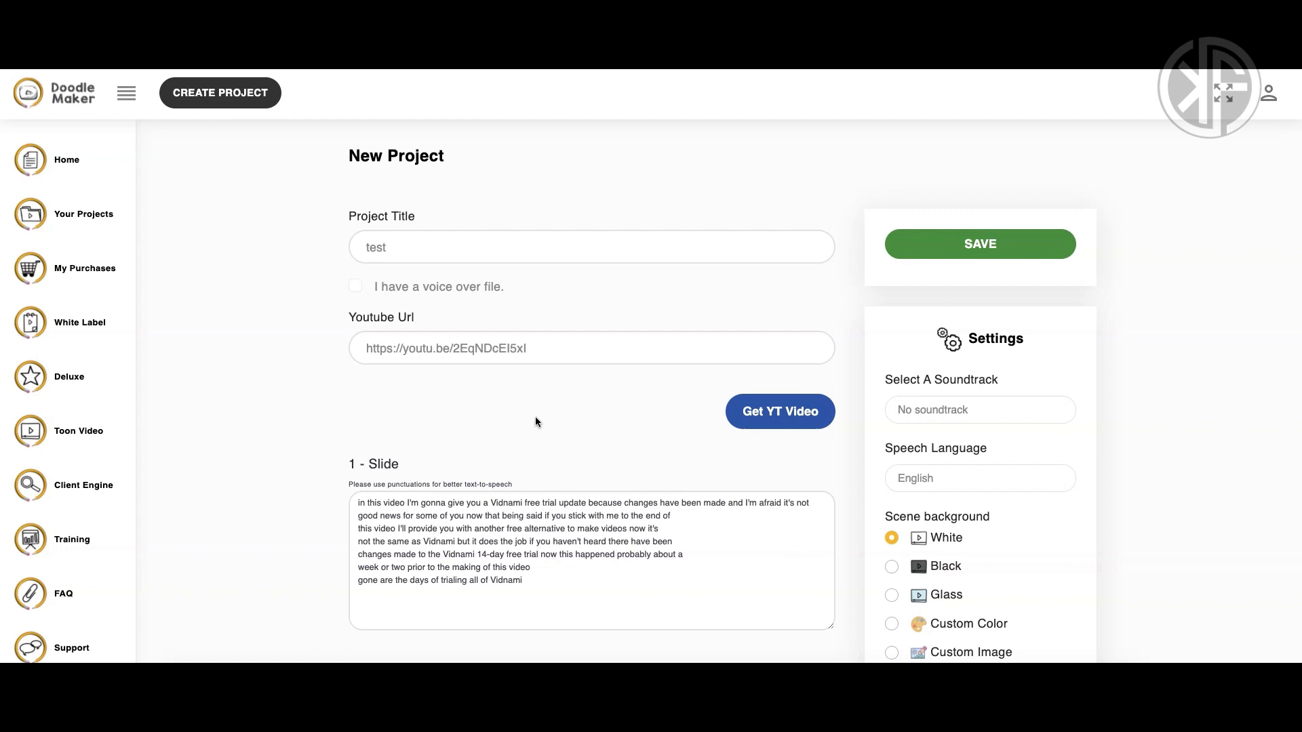
click(571, 384)
Review the transcript text of all the imported slides along with the background, icon type and hand style settings.
scroll(691, 429, down, 5)
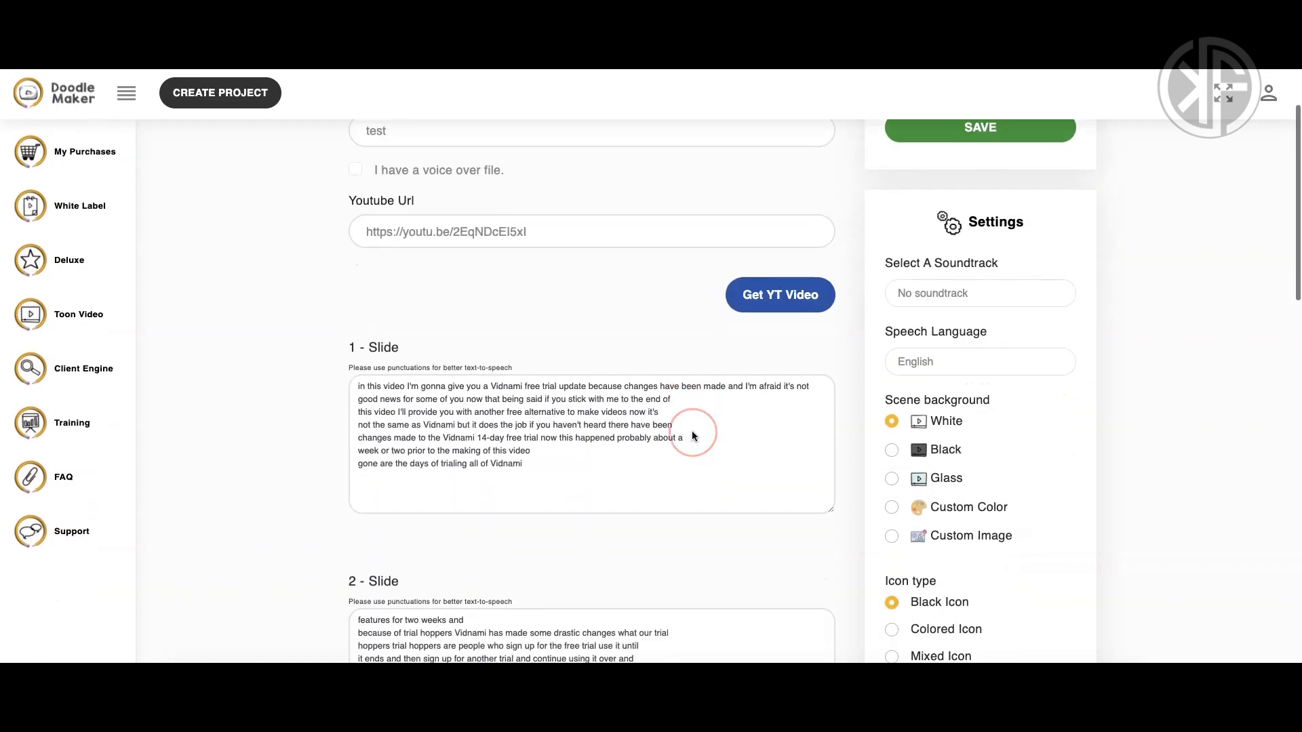
scroll(693, 436, down, 6)
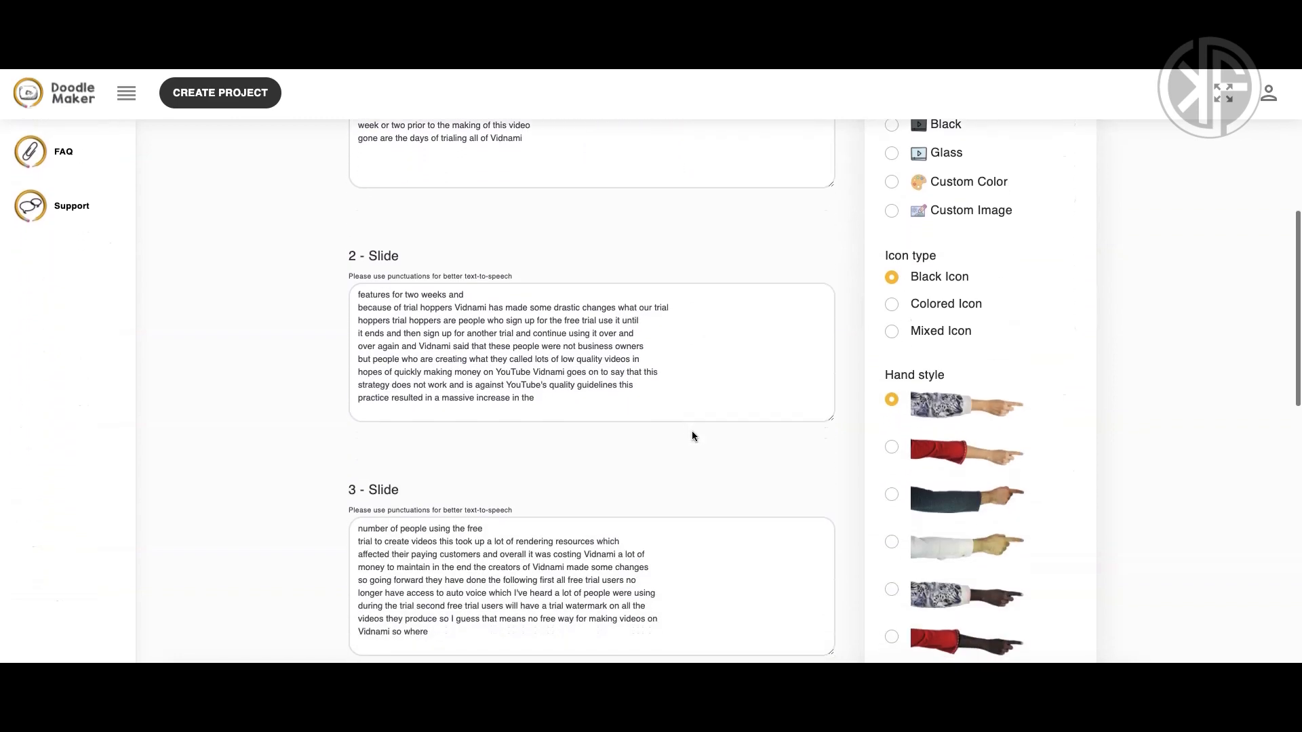
scroll(693, 436, up, 5)
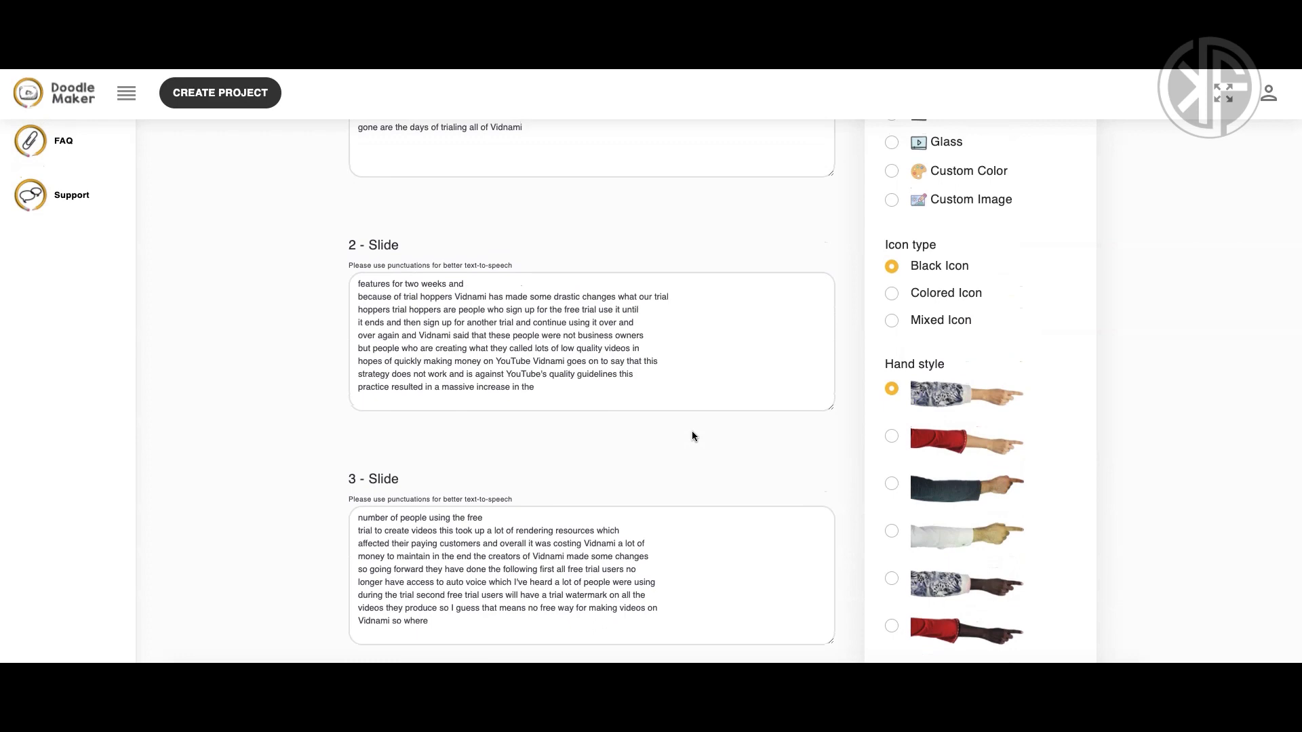
scroll(691, 436, up, 3)
click(566, 339)
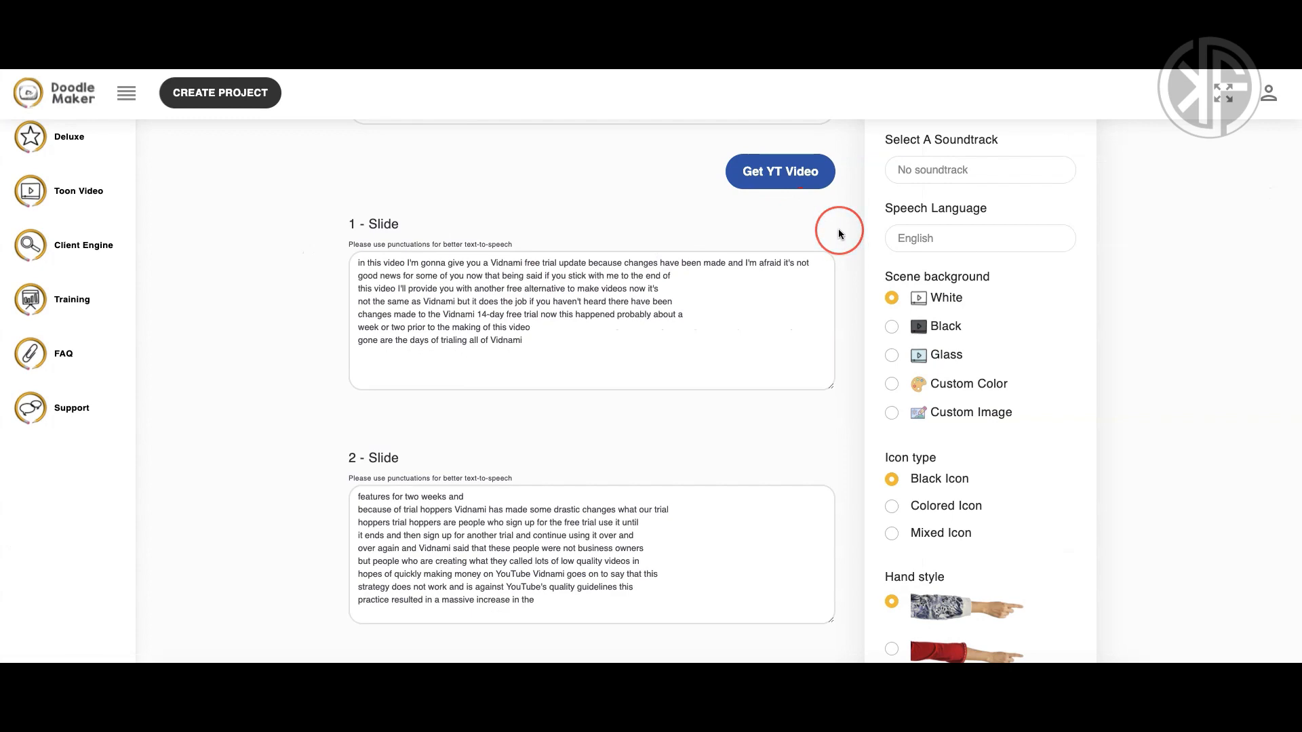
scroll(838, 229, up, 2)
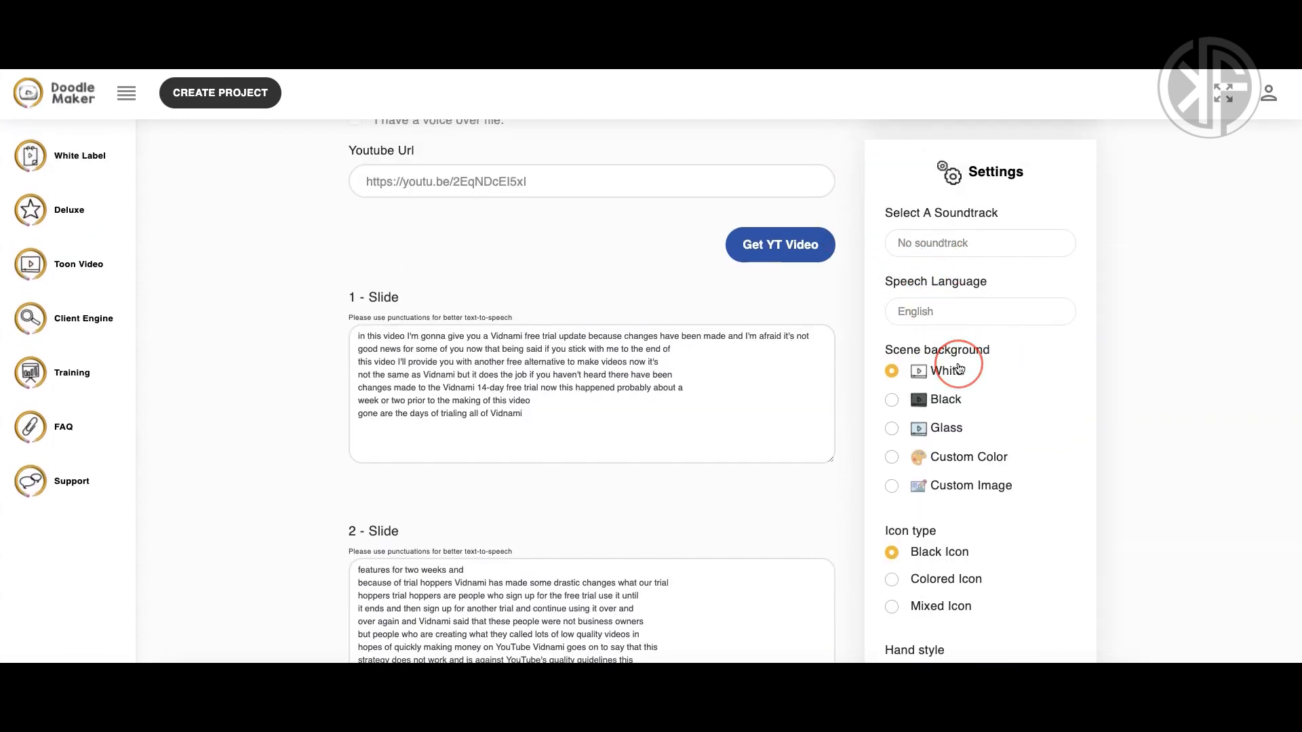
scroll(946, 367, down, 3)
scroll(959, 368, down, 4)
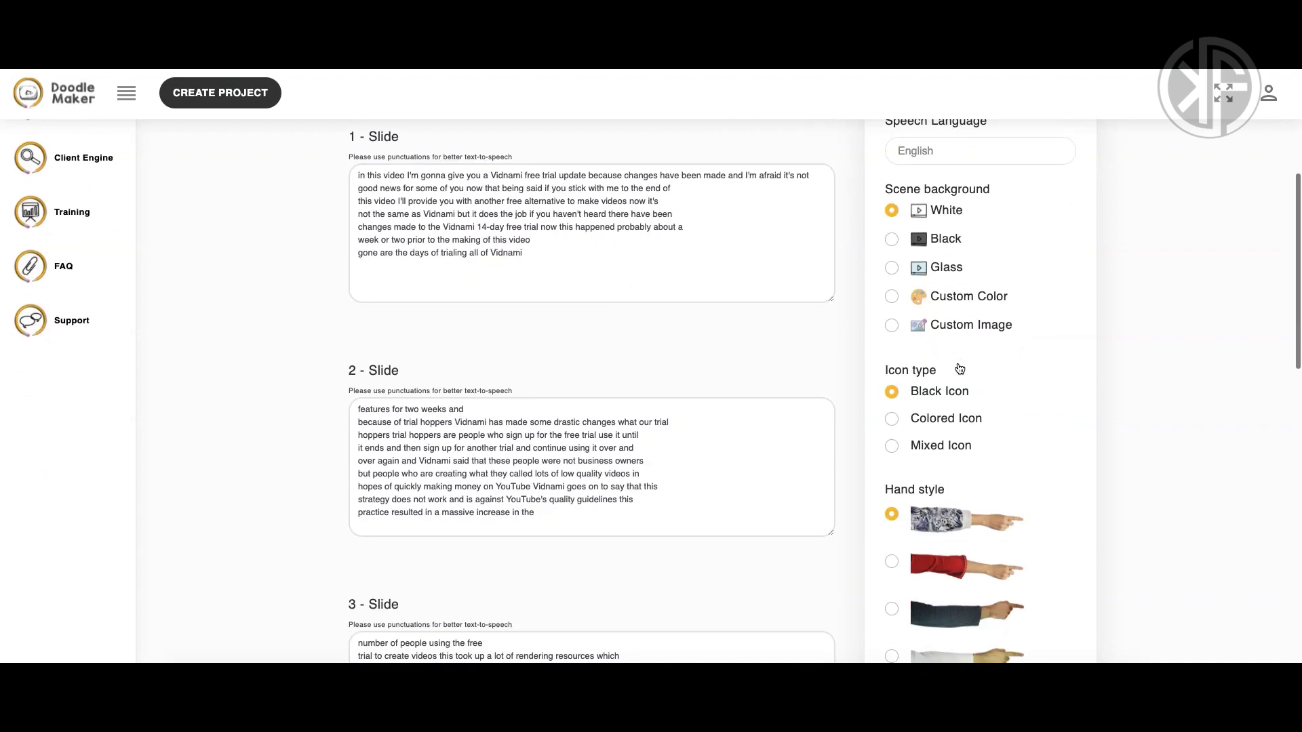
scroll(960, 368, down, 15)
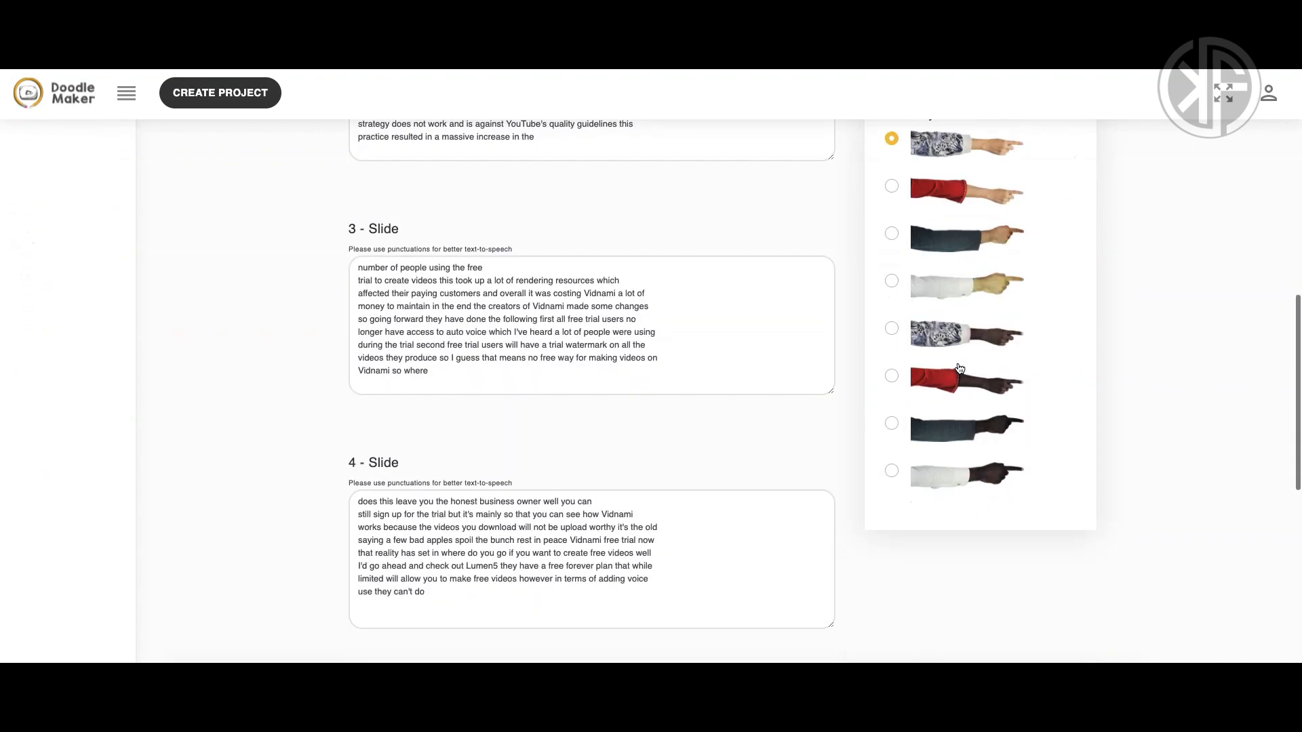
scroll(959, 368, down, 7)
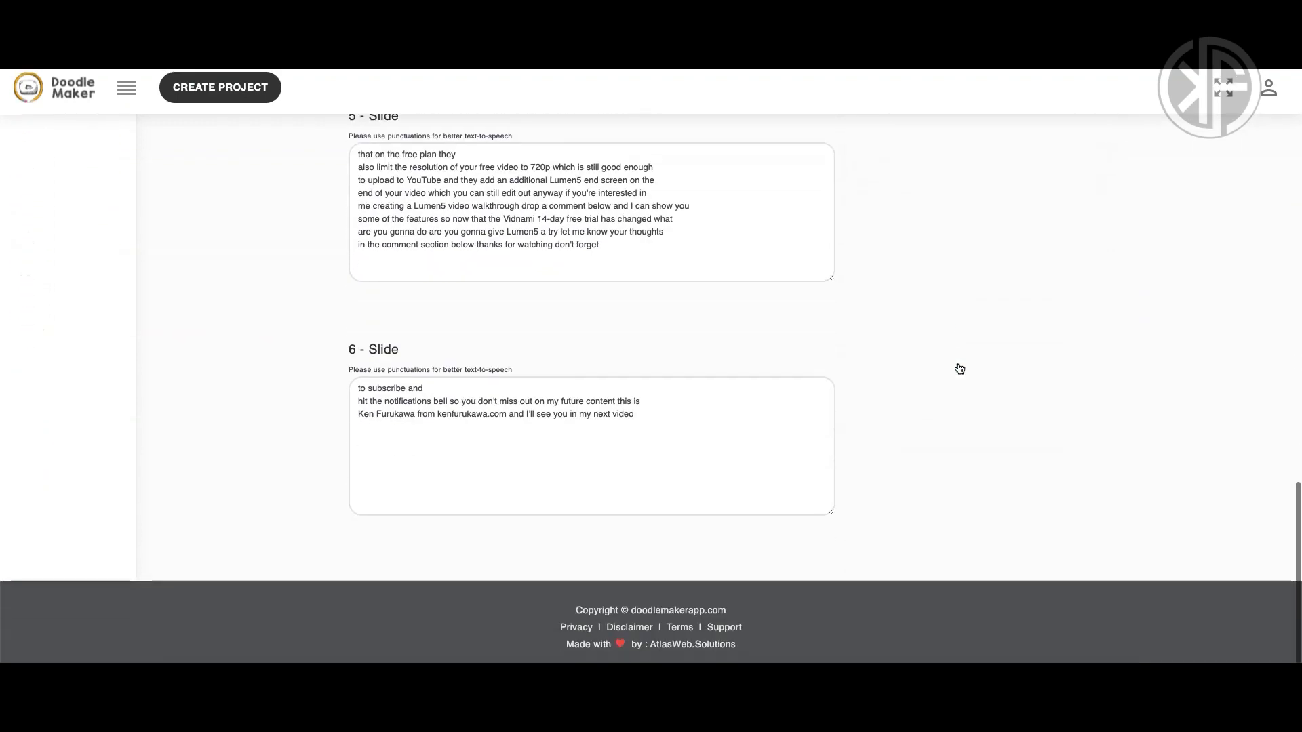
scroll(959, 369, up, 7)
scroll(959, 369, up, 8)
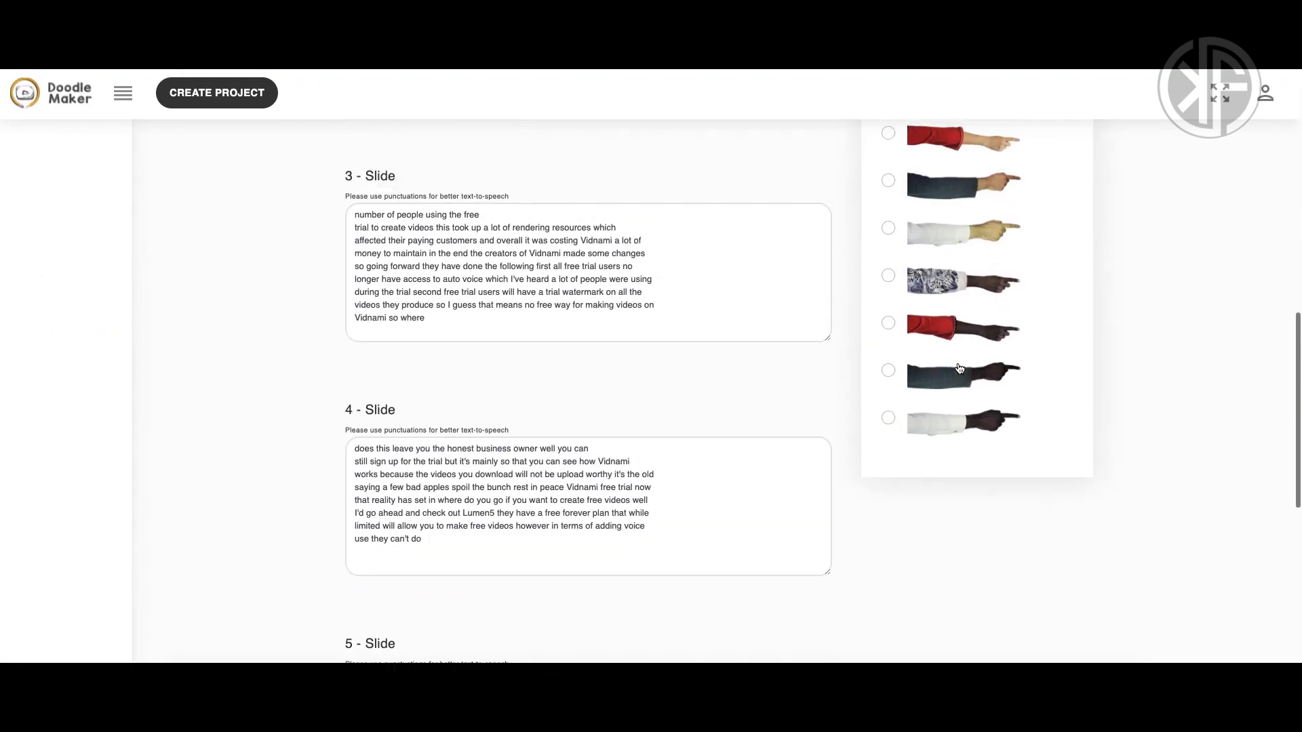
Save the "test" translation project to generate its slides from the imported transcript.
click(550, 328)
scroll(549, 329, up, 8)
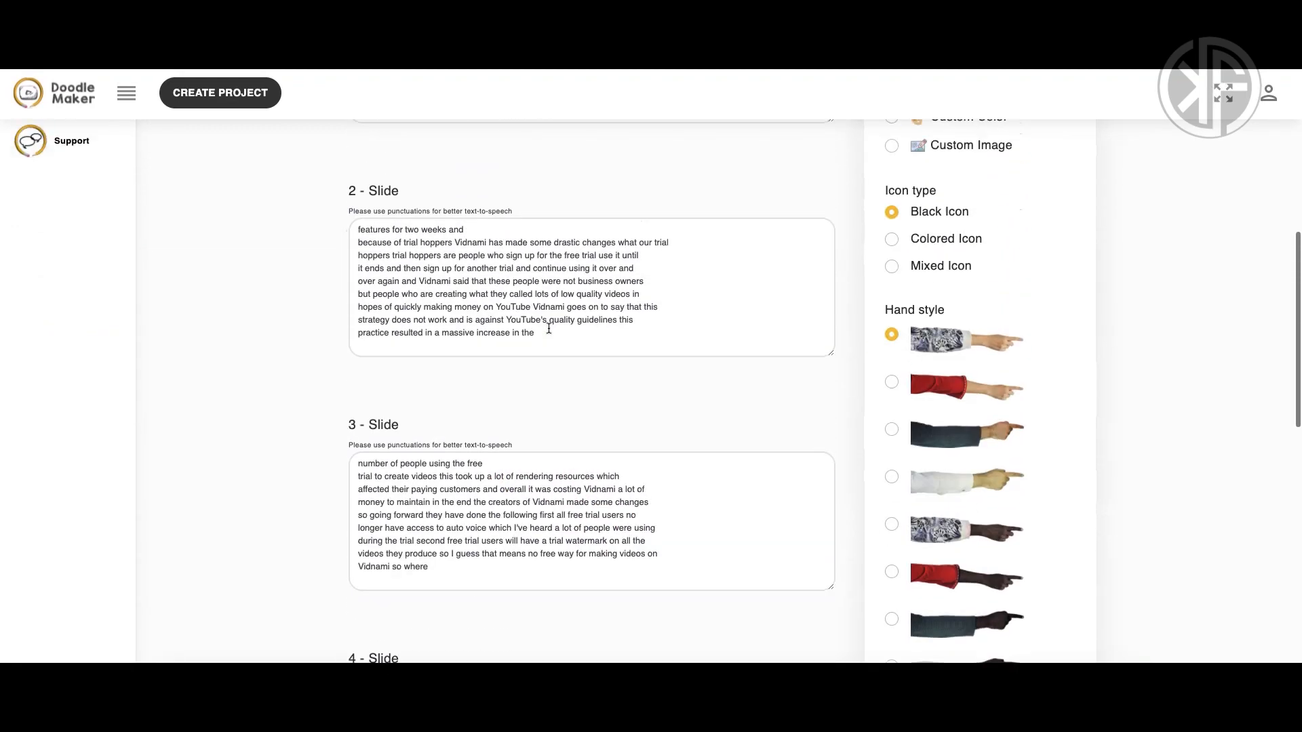
scroll(549, 329, up, 3)
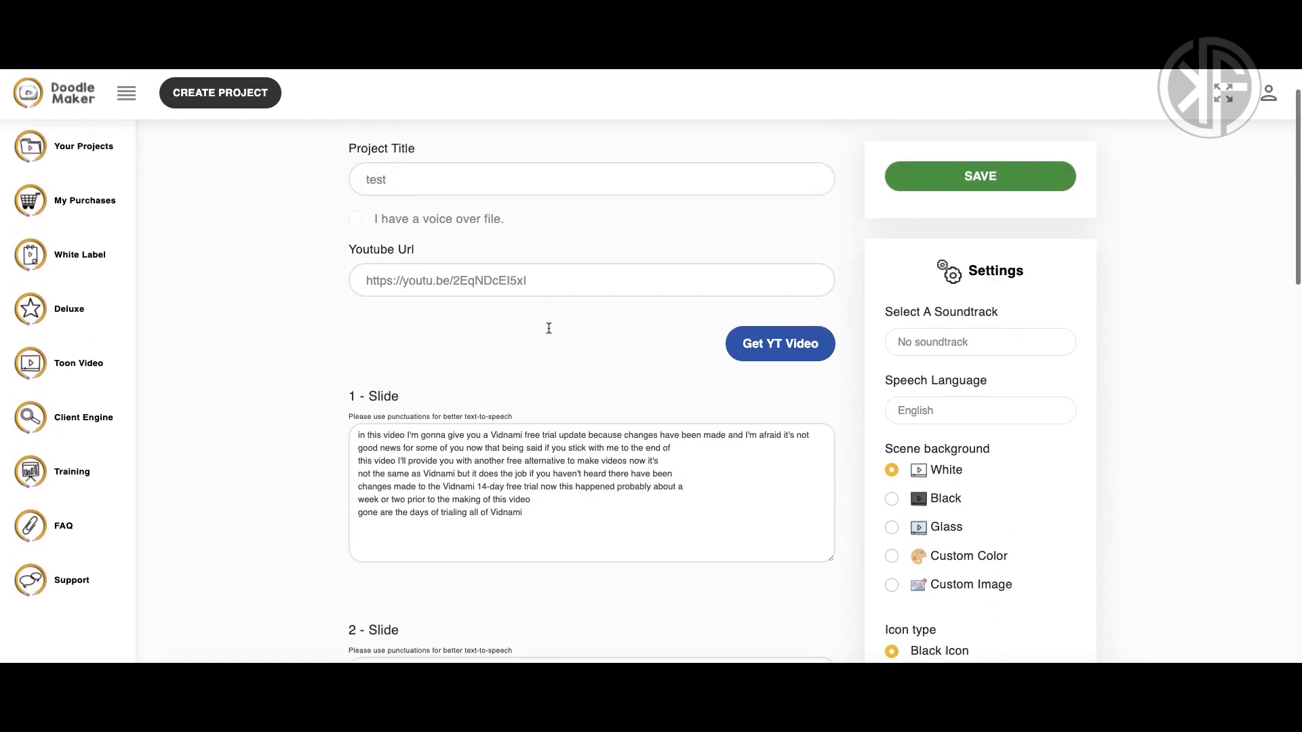
click(959, 179)
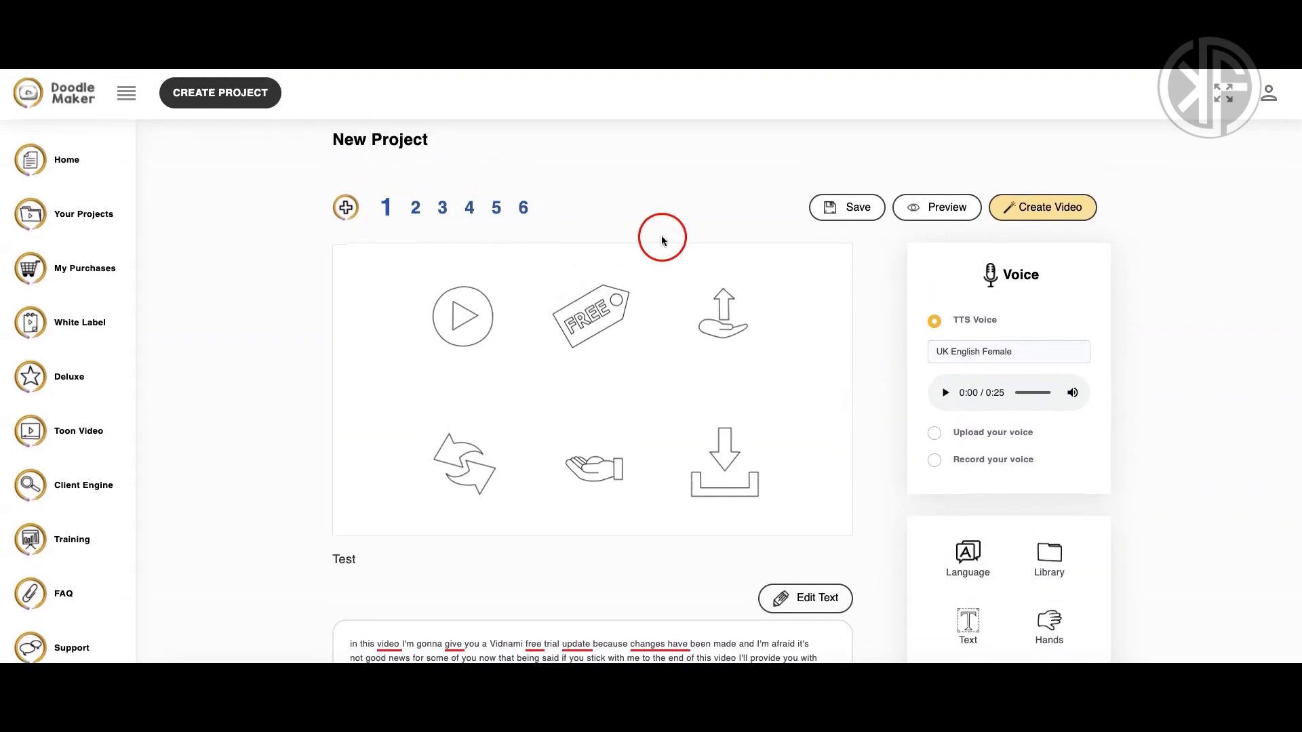
Look at the font, font size and text options for inserting text into the first slide.
scroll(450, 320, down, 2)
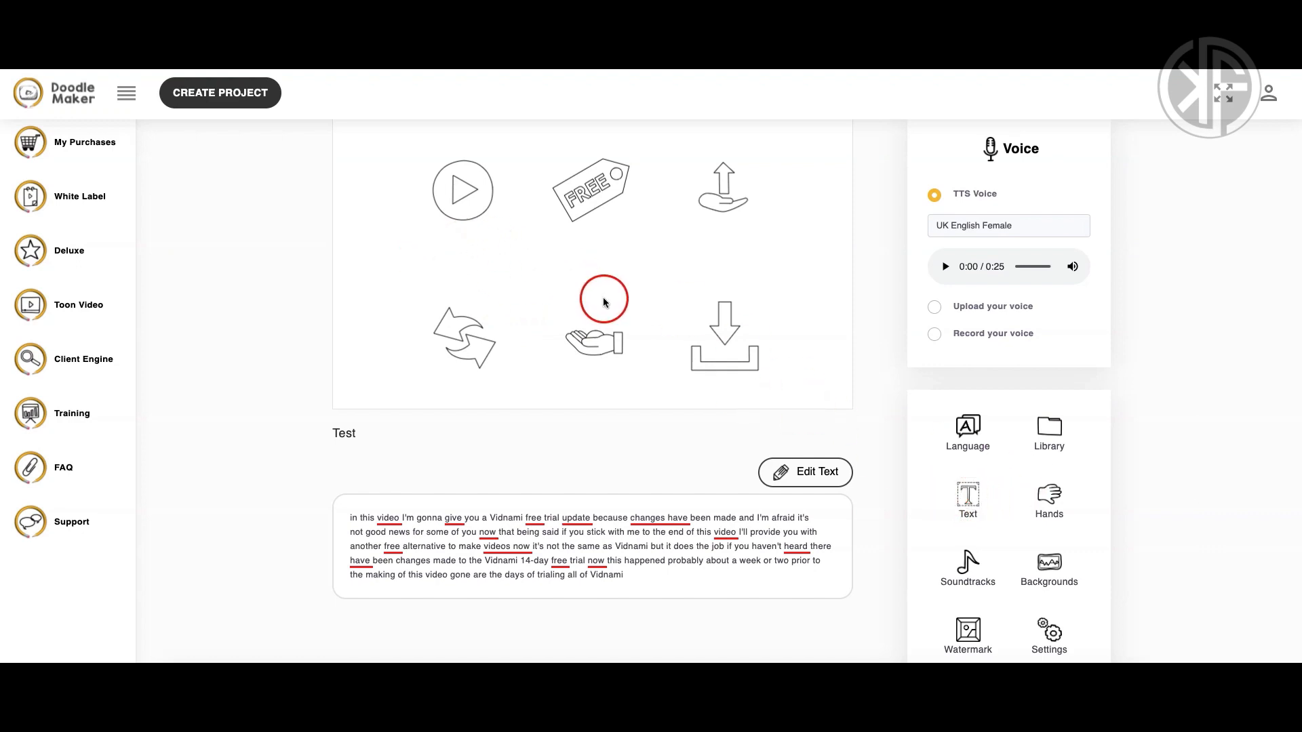
click(968, 493)
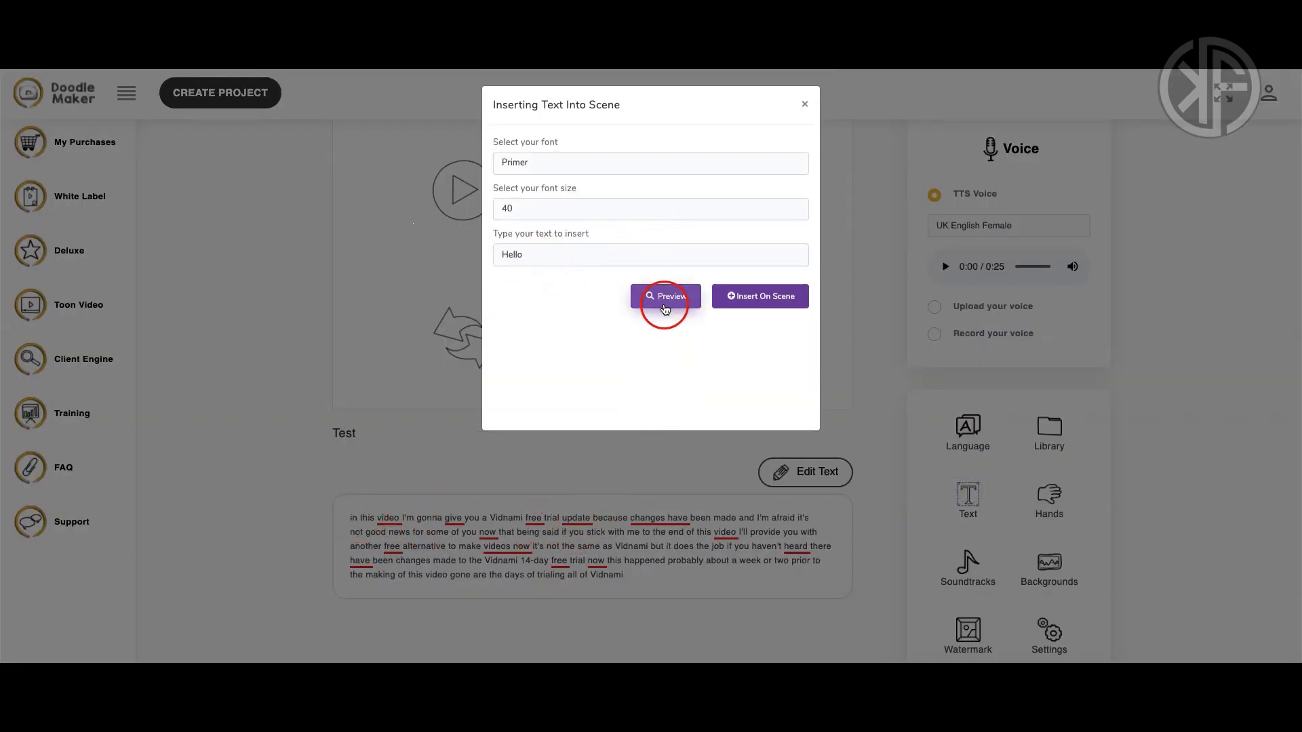
click(805, 104)
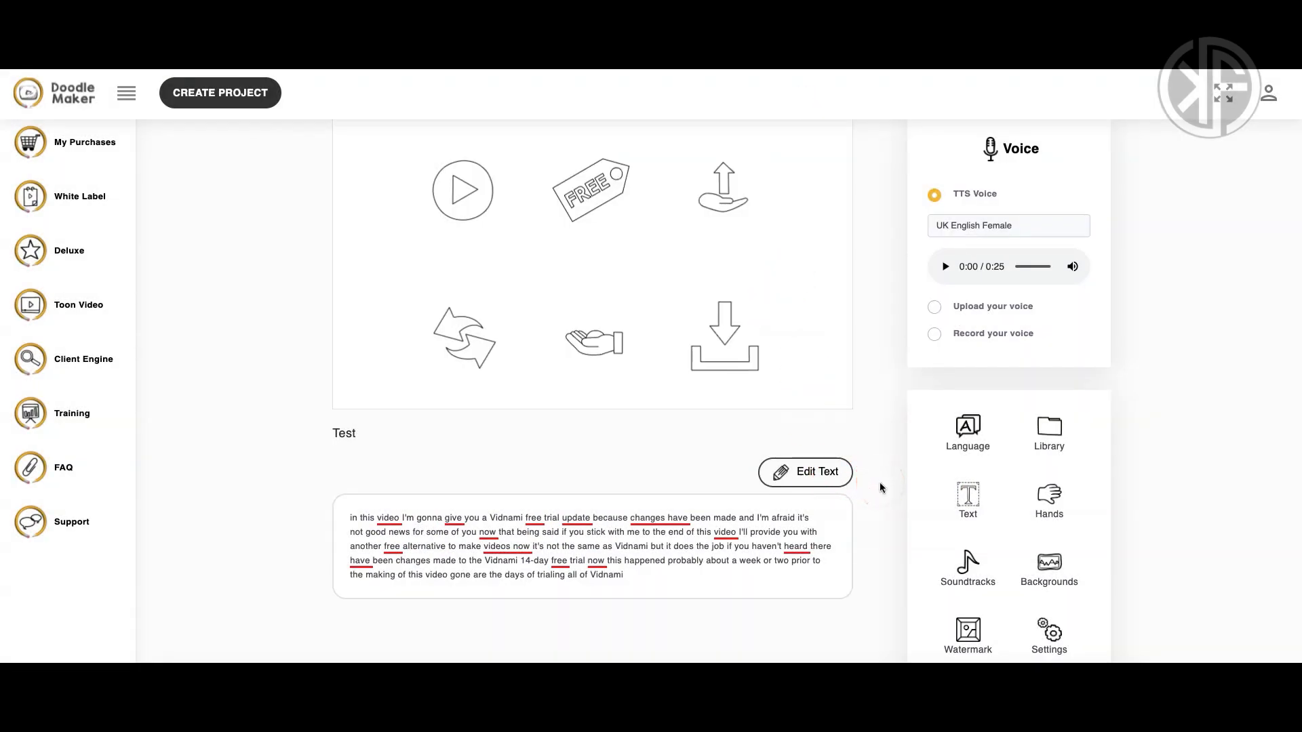
Change the project's hand style to the light-skinned hand with the red sleeve.
click(1047, 495)
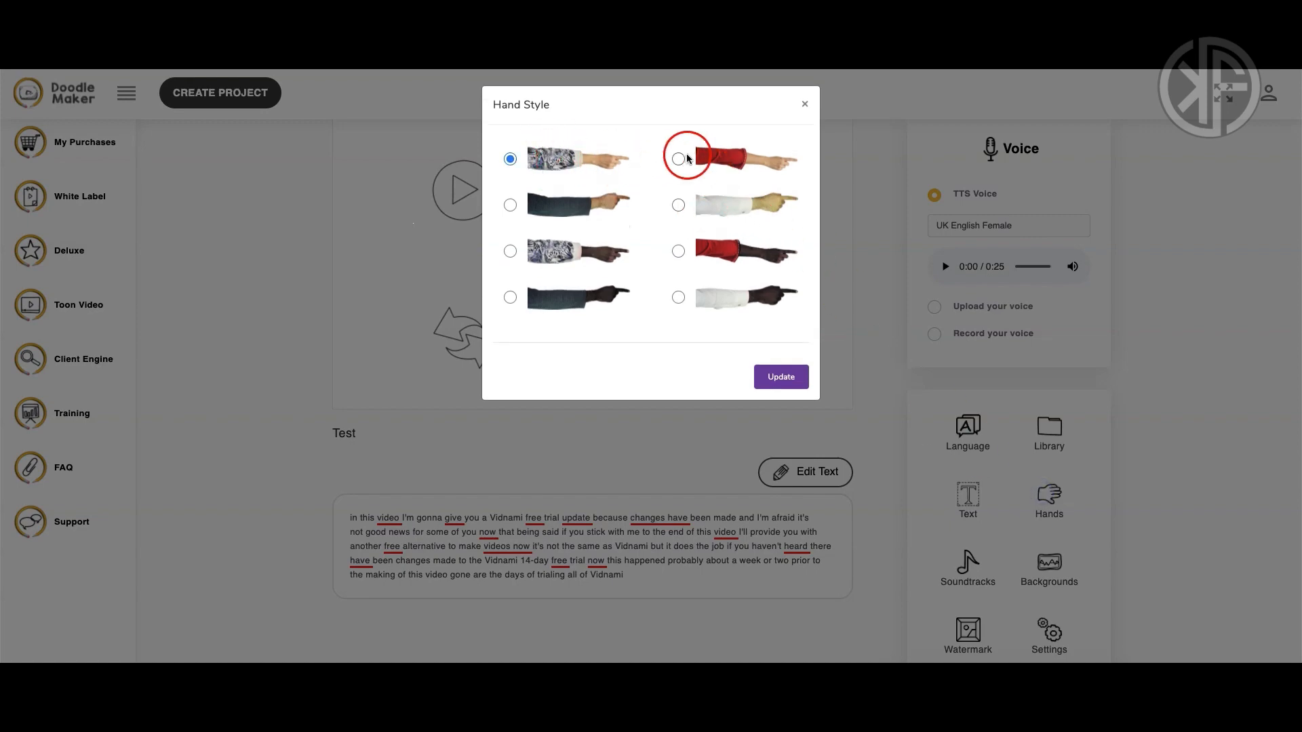
click(686, 159)
click(781, 377)
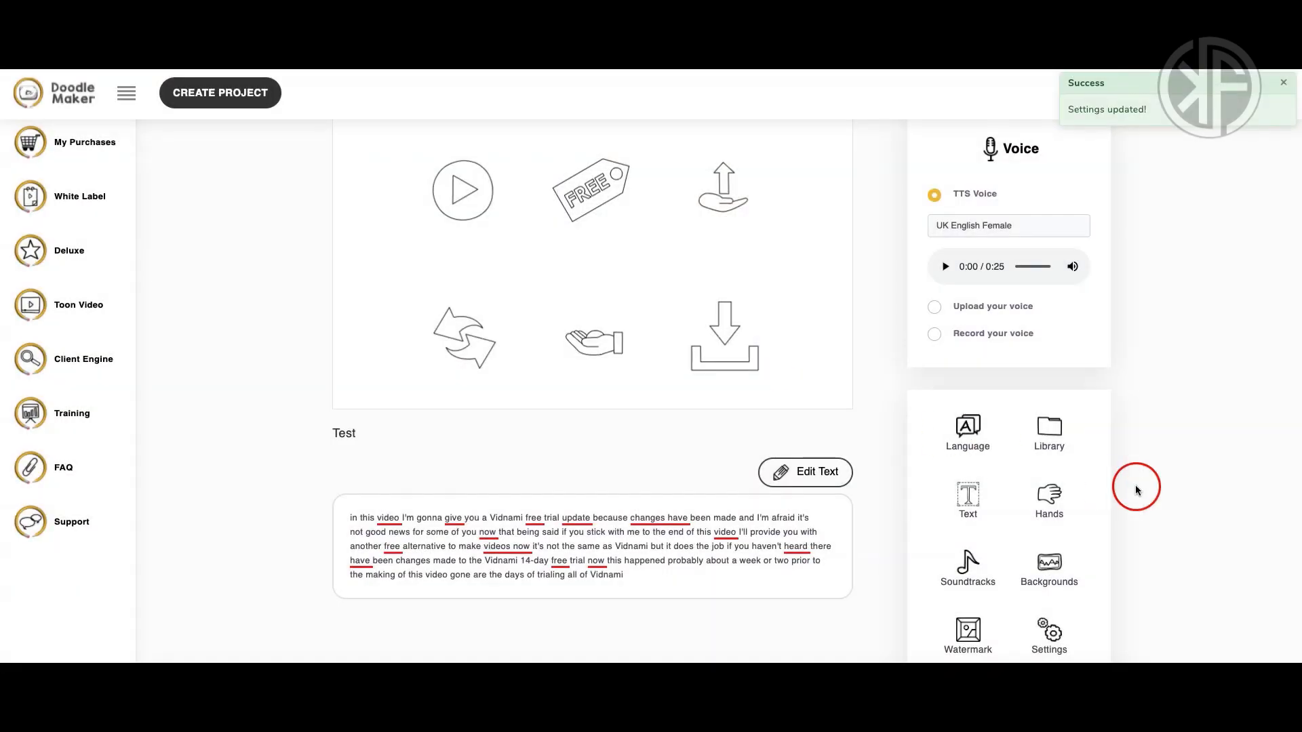
Give the first slide a custom dark blue background color.
scroll(1135, 489, down, 1)
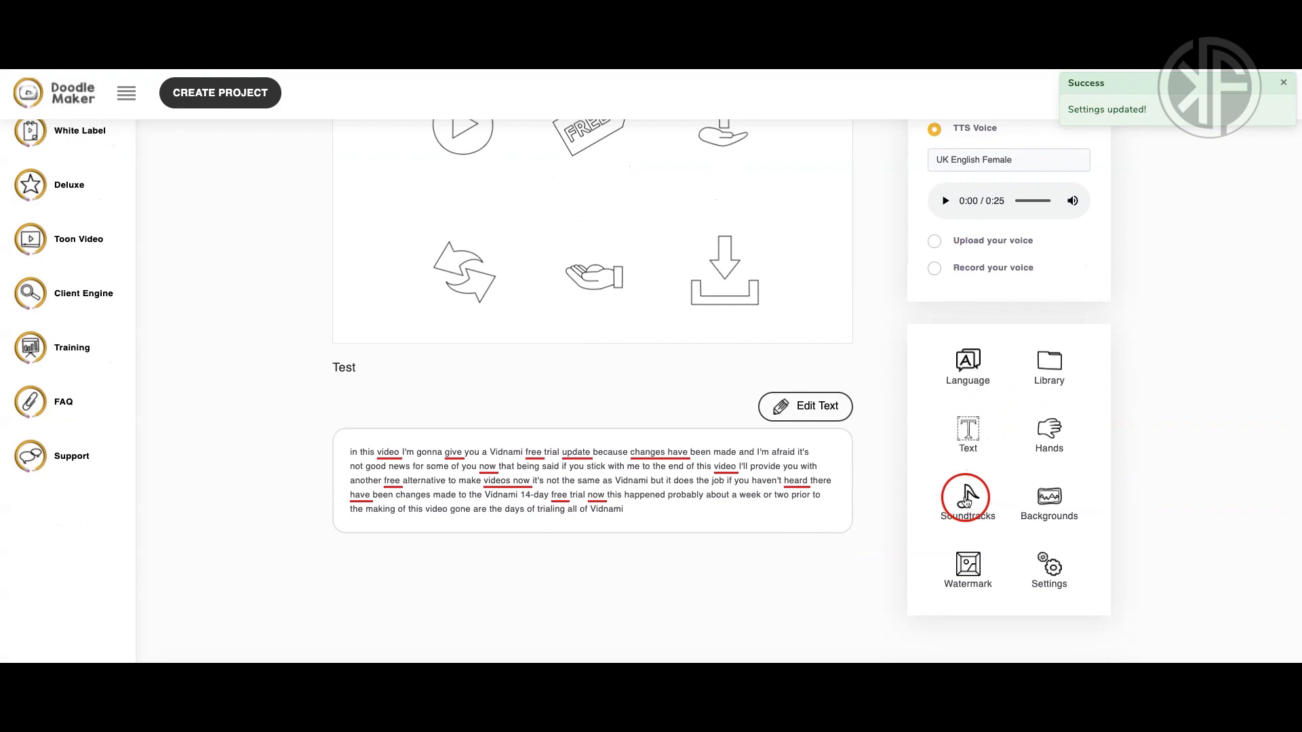
click(1051, 499)
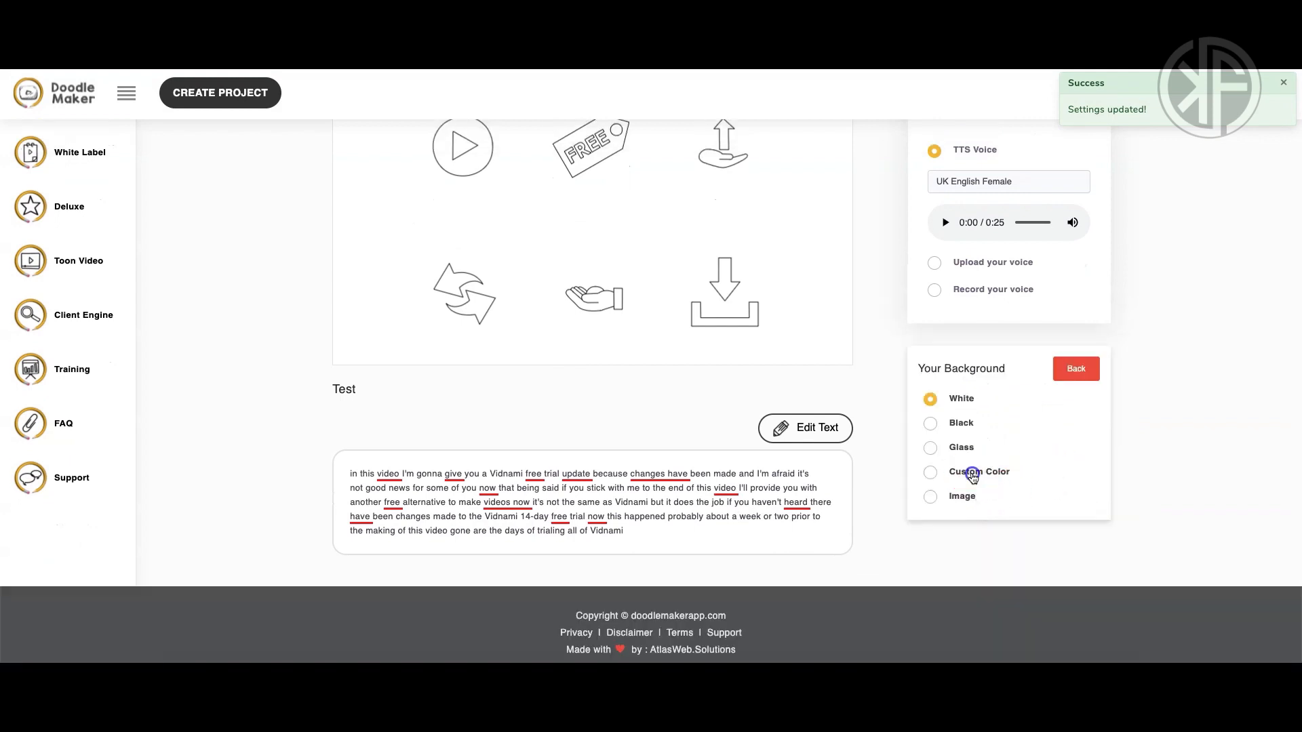
click(972, 475)
click(1054, 525)
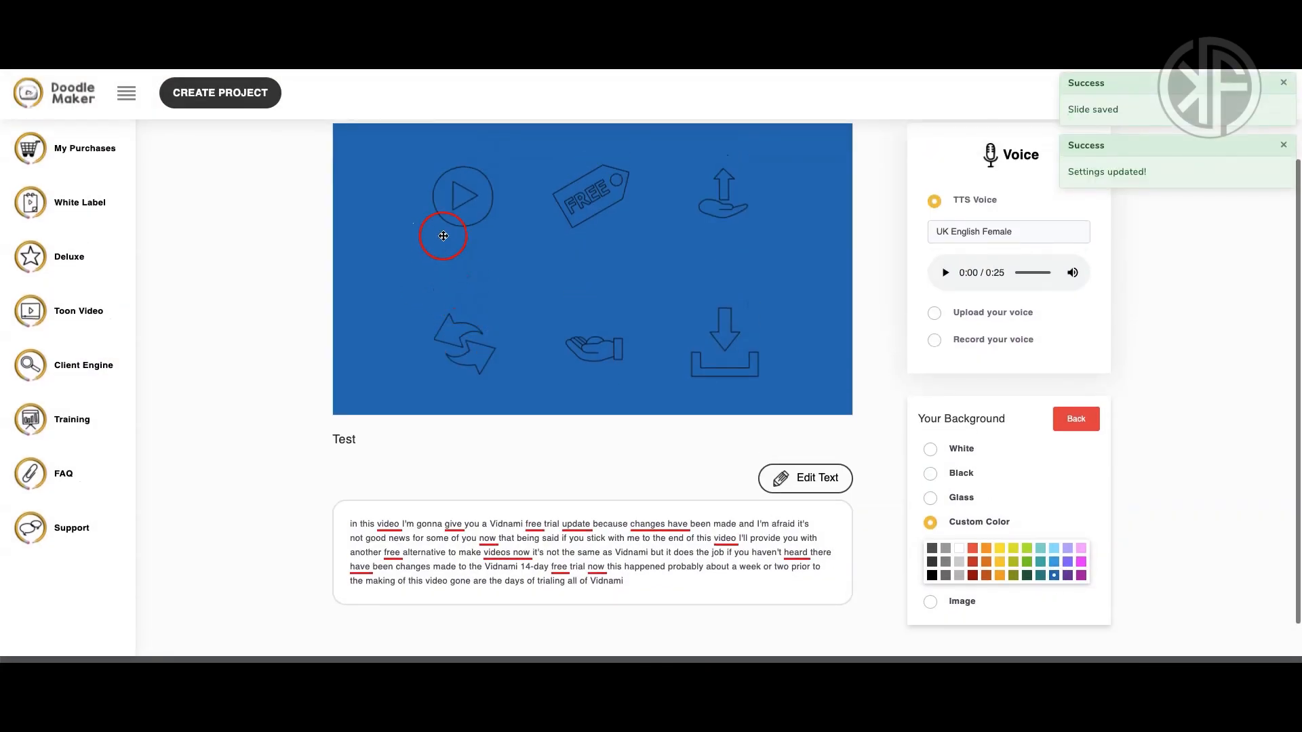
Recolor all six icons on the first slide white.
click(448, 216)
click(364, 459)
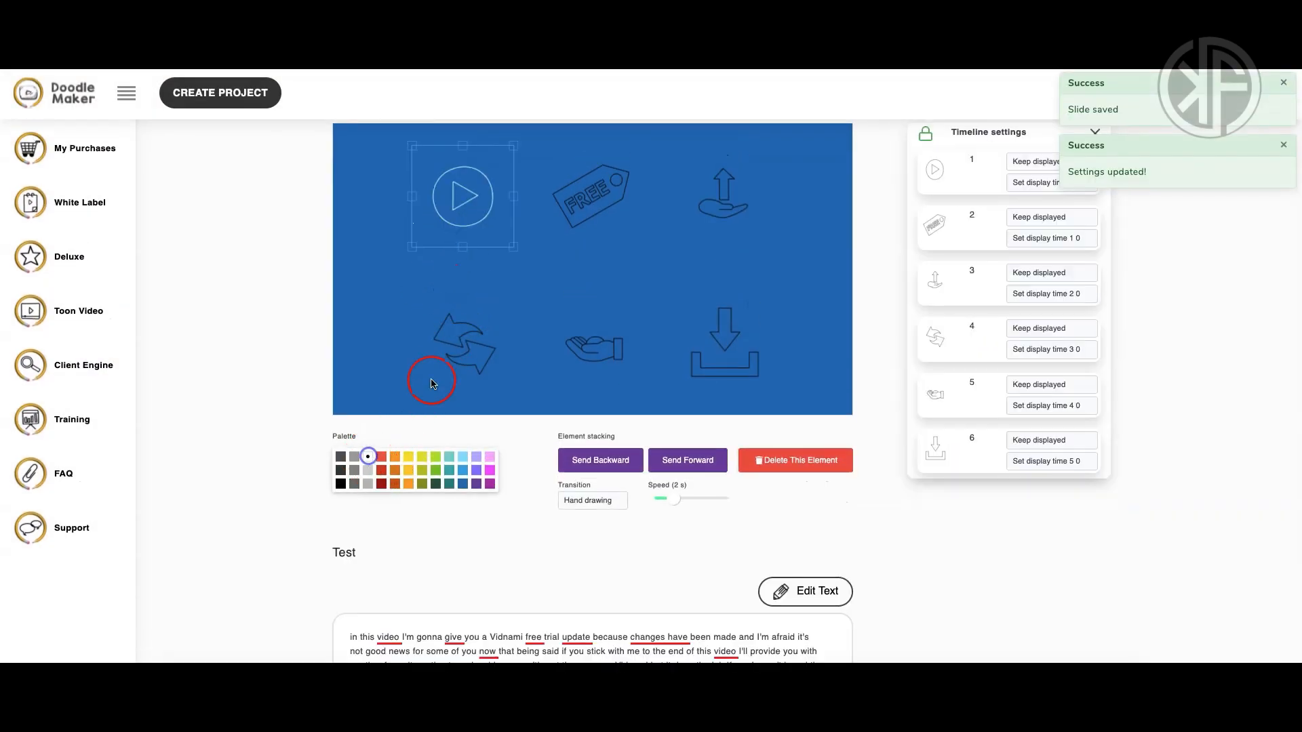
click(461, 318)
click(364, 465)
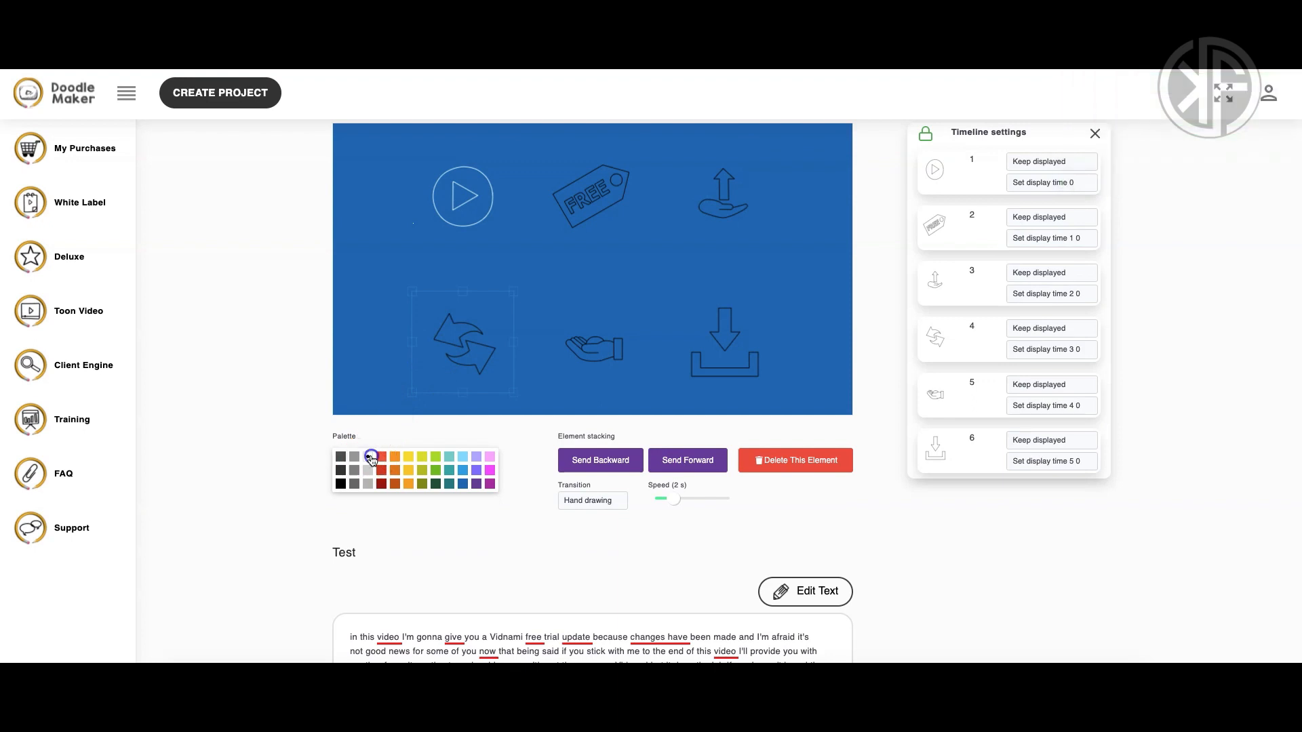
click(595, 227)
click(408, 446)
click(367, 458)
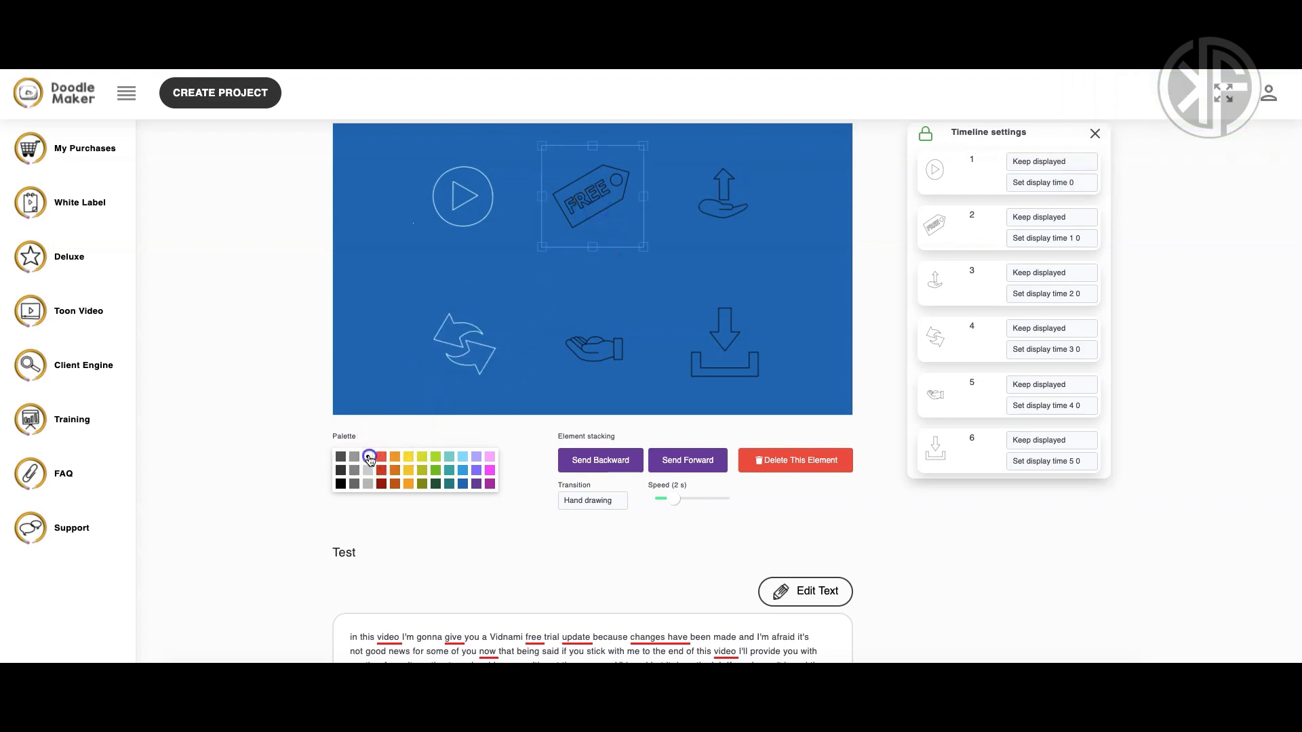
click(600, 339)
click(368, 459)
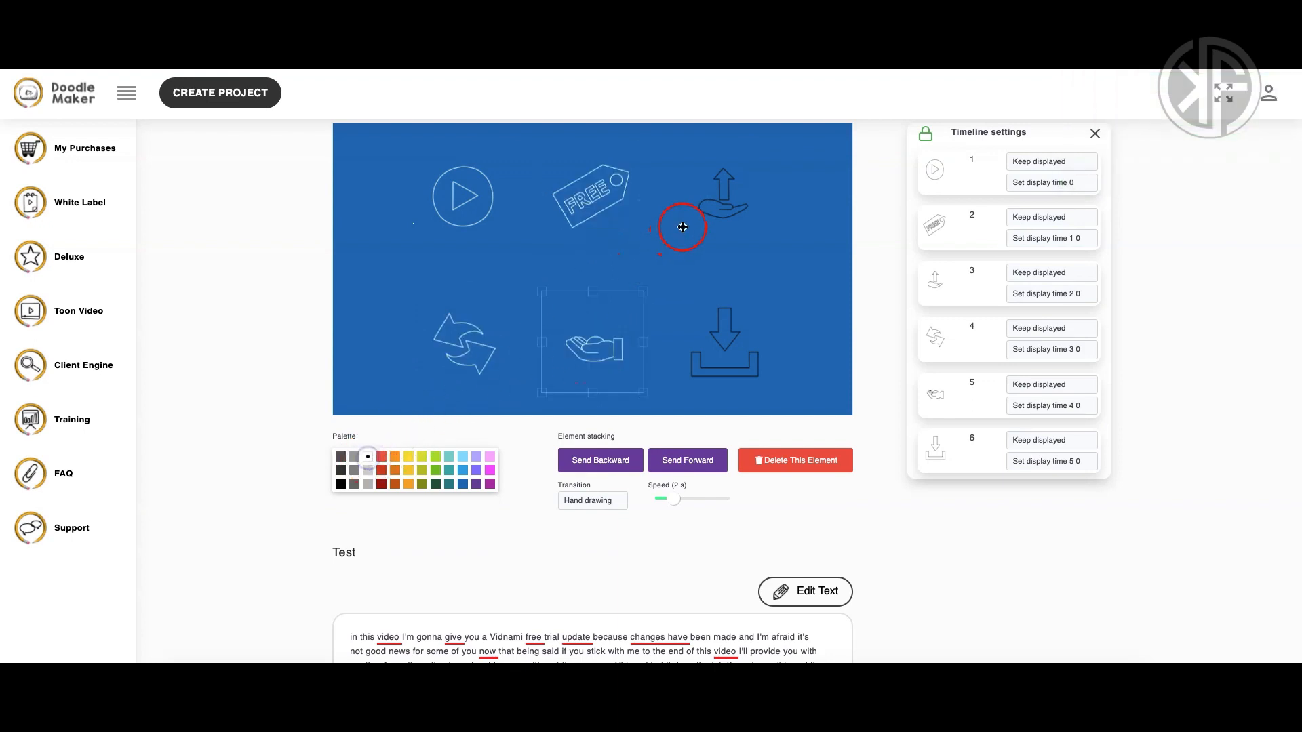
click(683, 224)
click(372, 457)
click(712, 342)
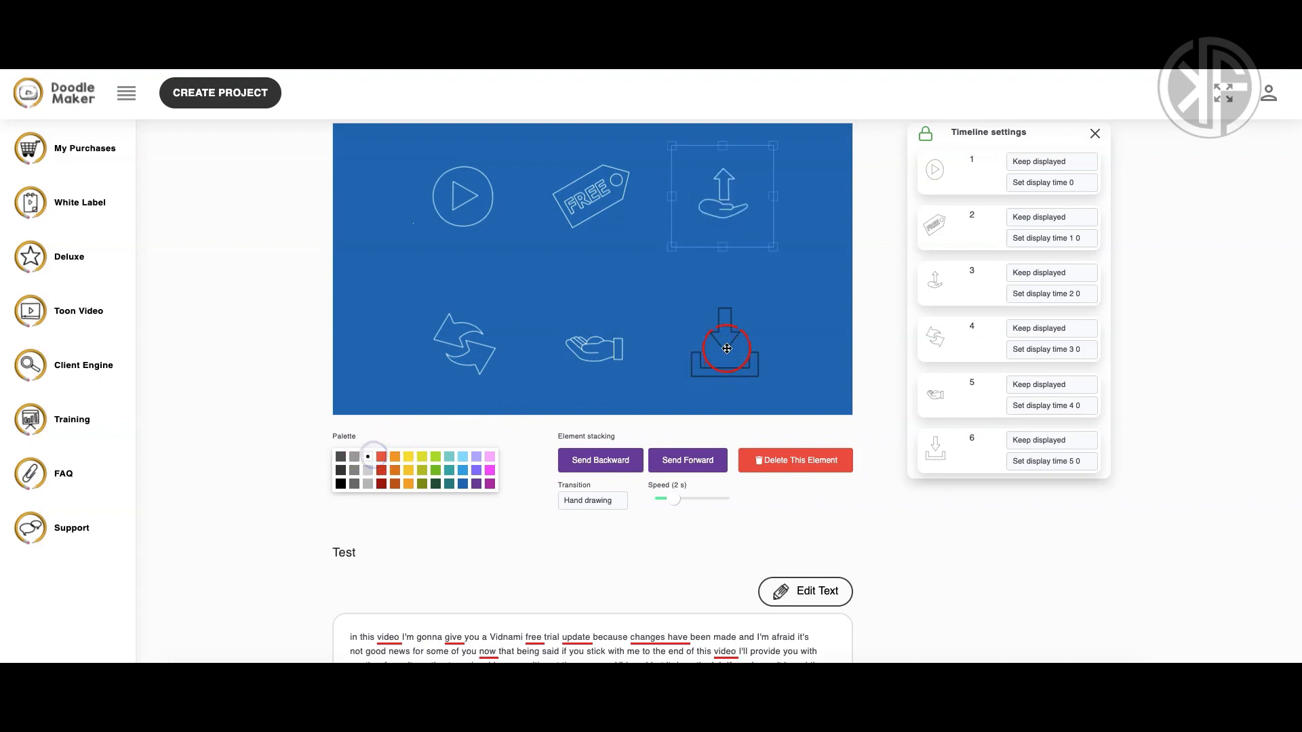
click(368, 456)
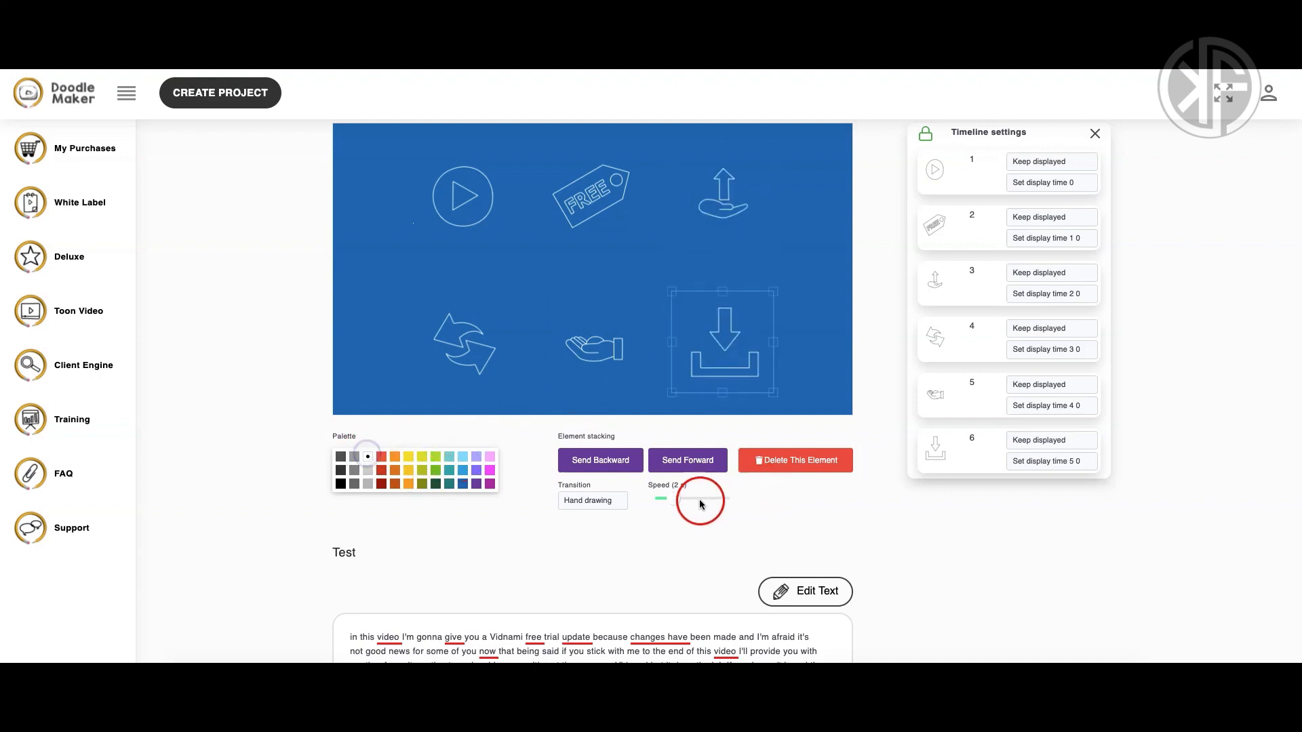
Look at the transition options for the download icon and preview the first slide.
click(614, 501)
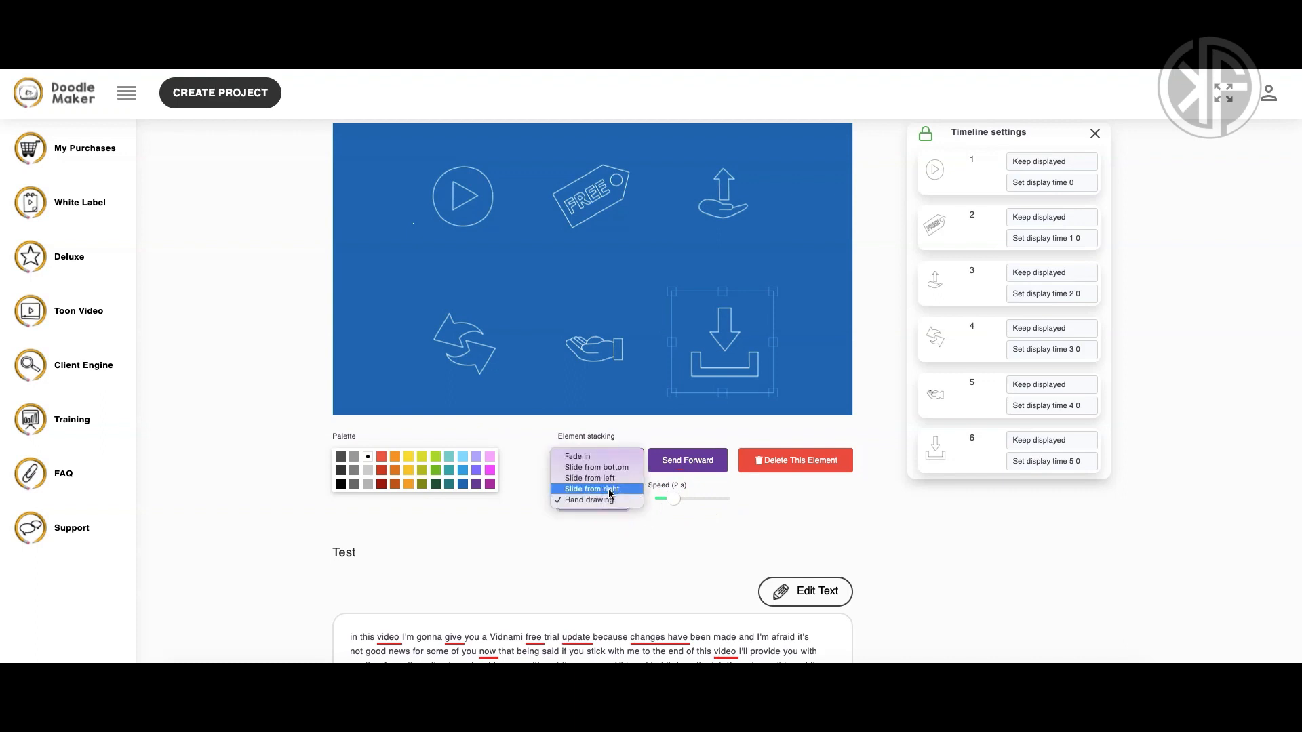
click(721, 526)
scroll(1156, 495, up, 3)
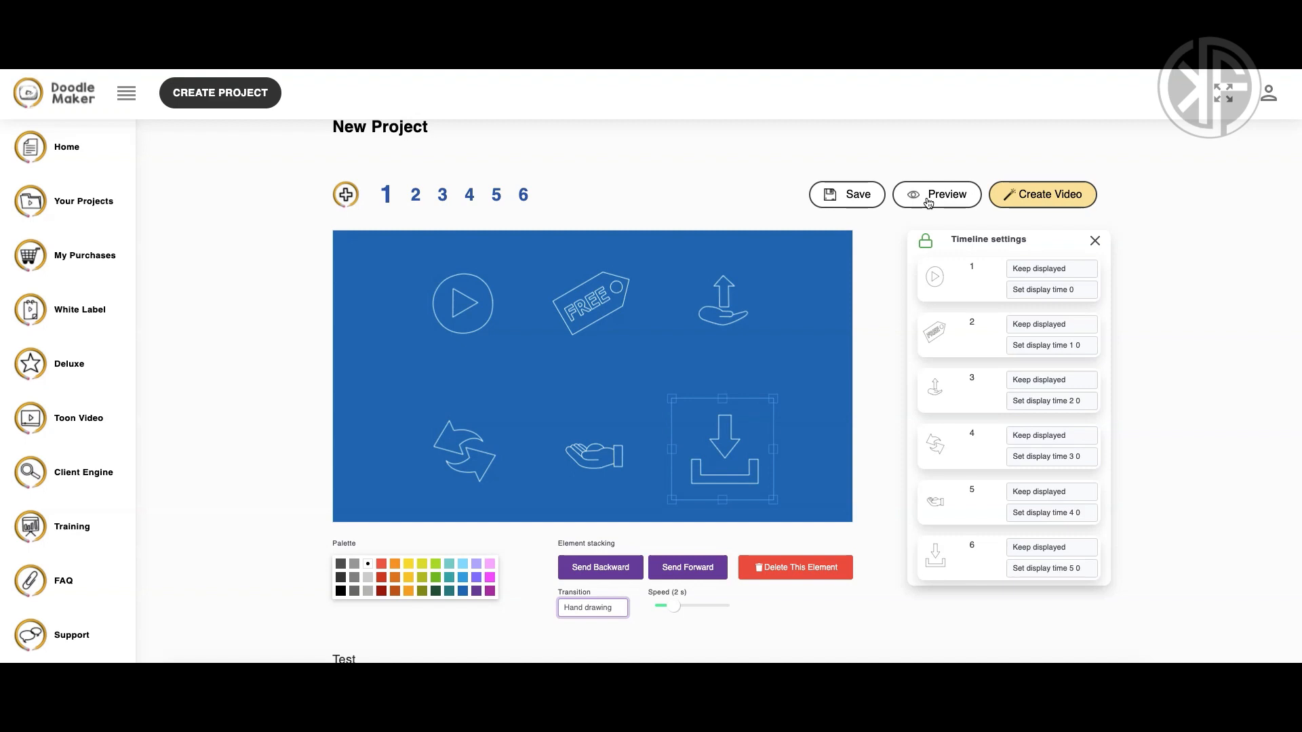
click(928, 197)
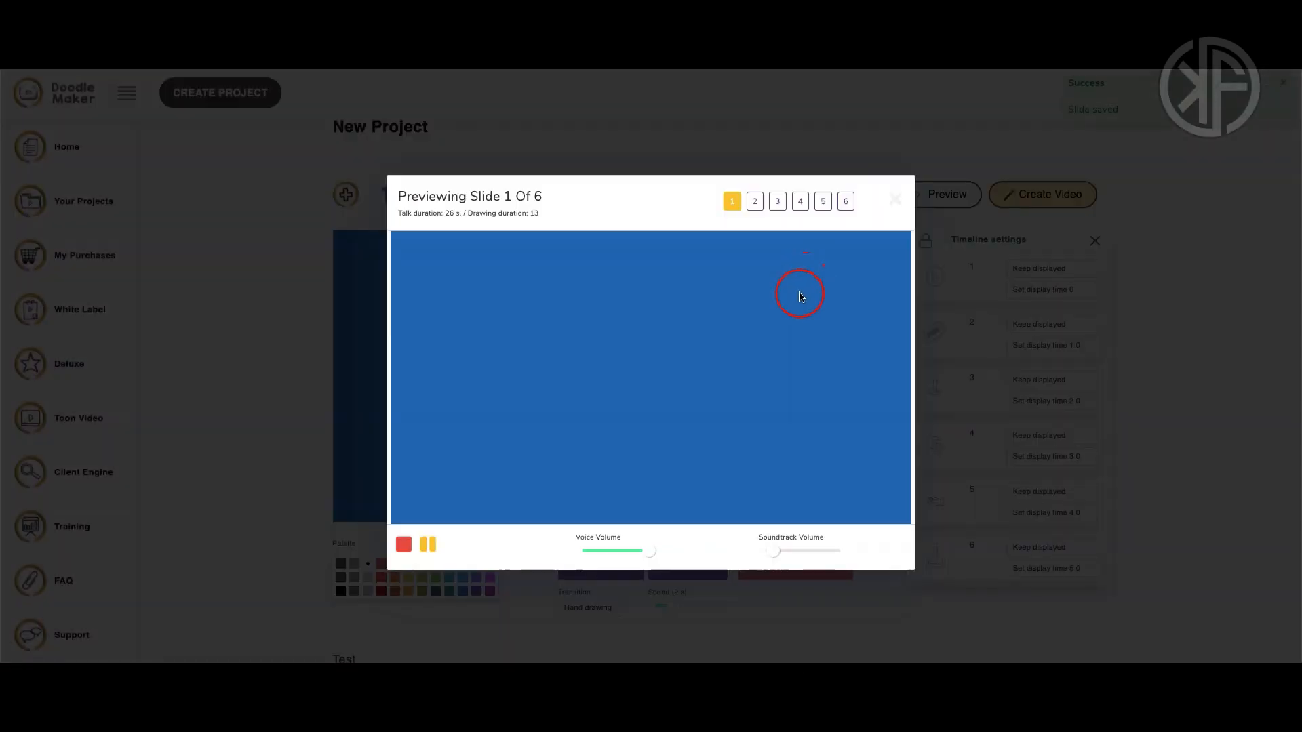
click(404, 546)
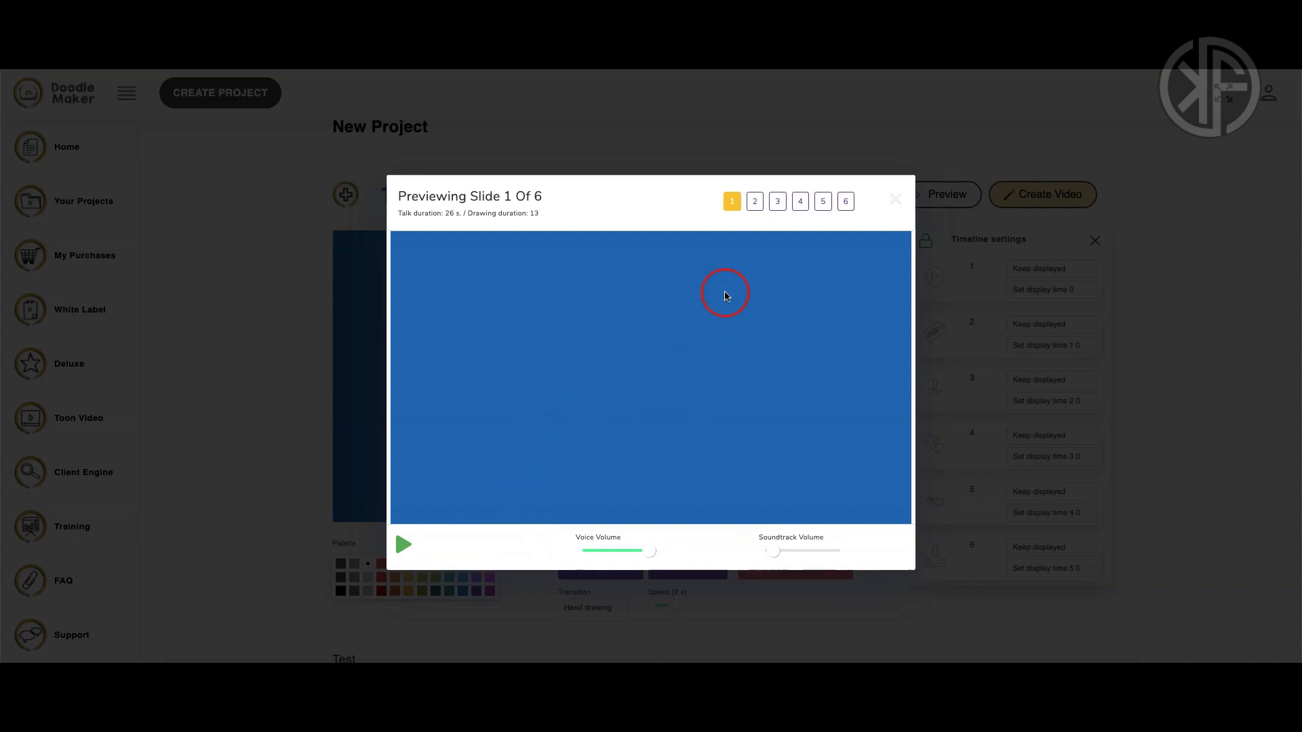
click(895, 201)
scroll(1177, 381, down, 1)
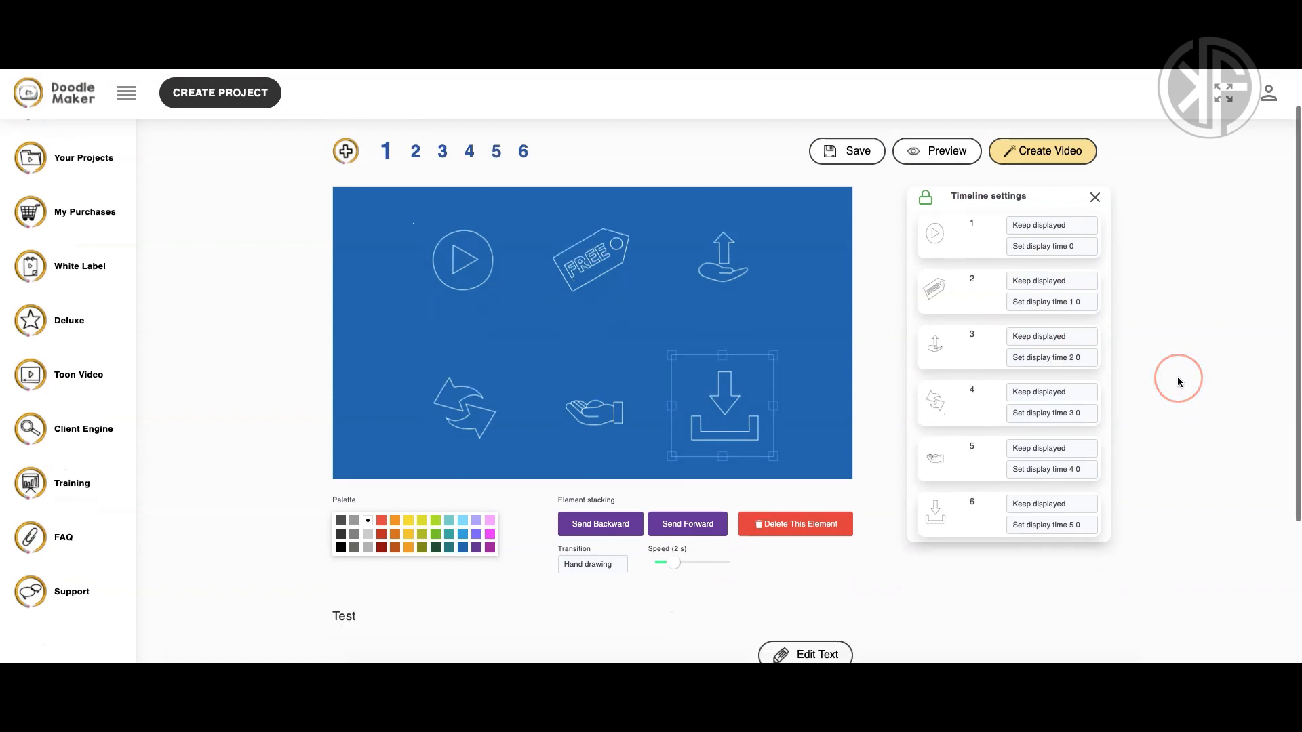
scroll(1178, 381, down, 1)
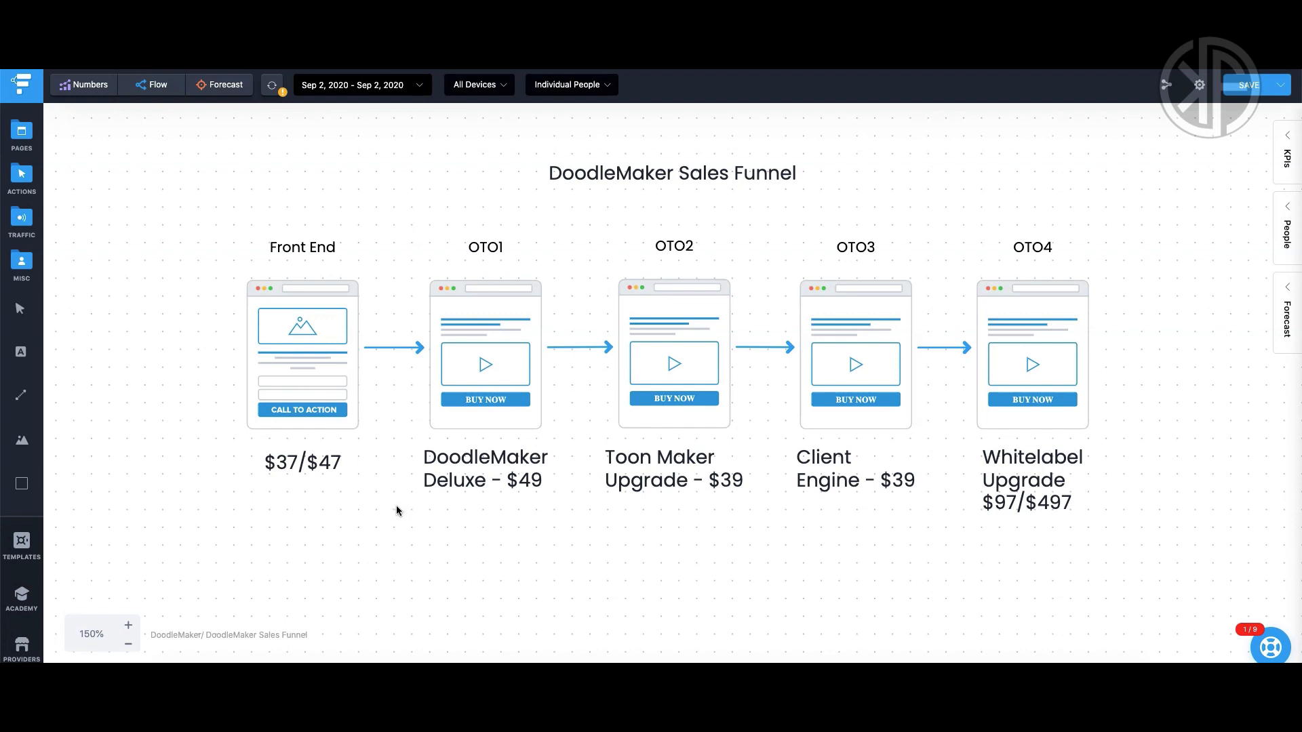
Look at the front-end offer in the sales funnel diagram and compare the Commercial and Enterprise license features and prices on the DoodleMaker sales page.
drag(322, 511, 279, 505)
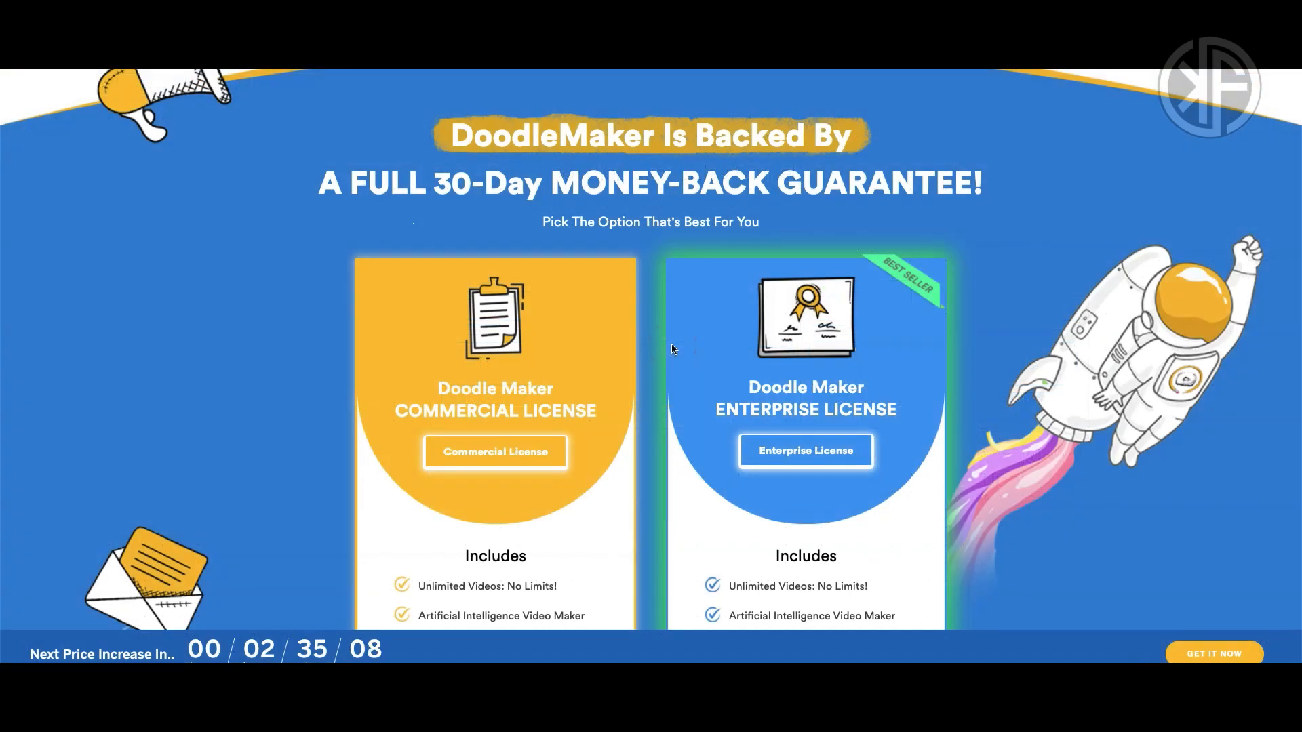
scroll(671, 349, down, 2)
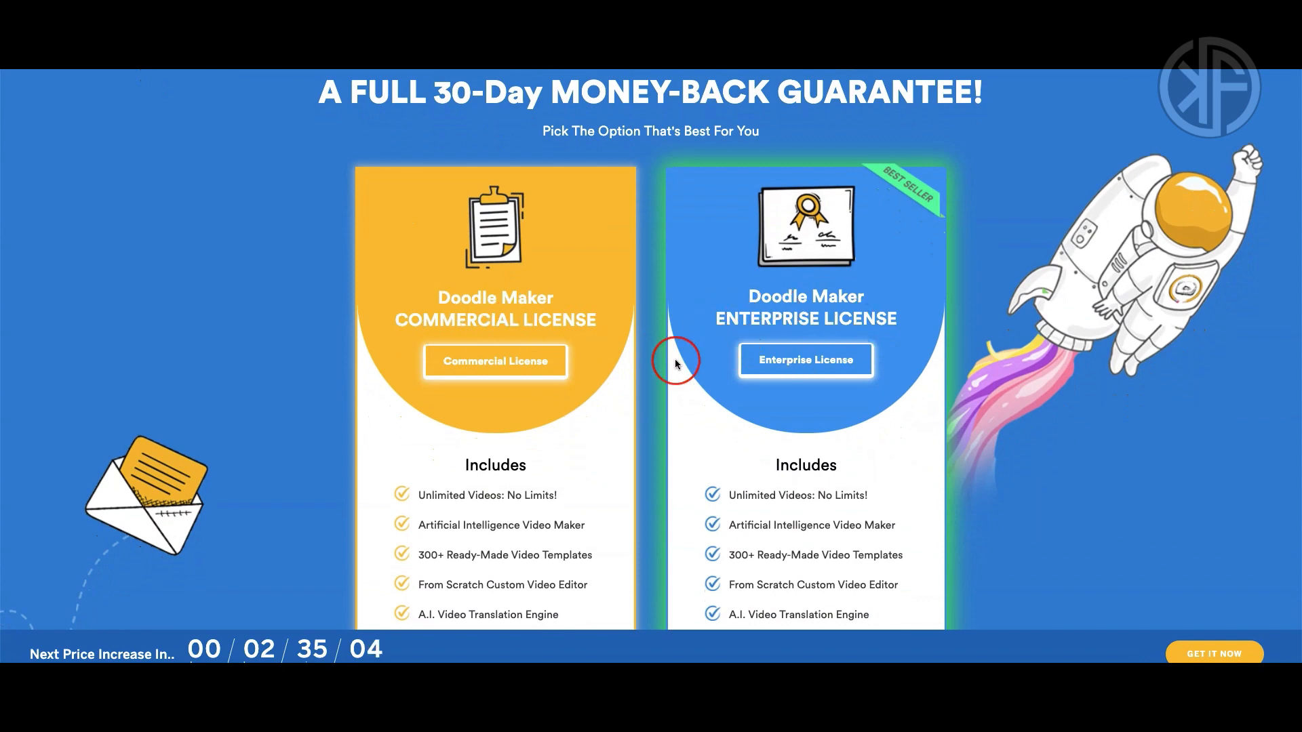
scroll(674, 364, down, 8)
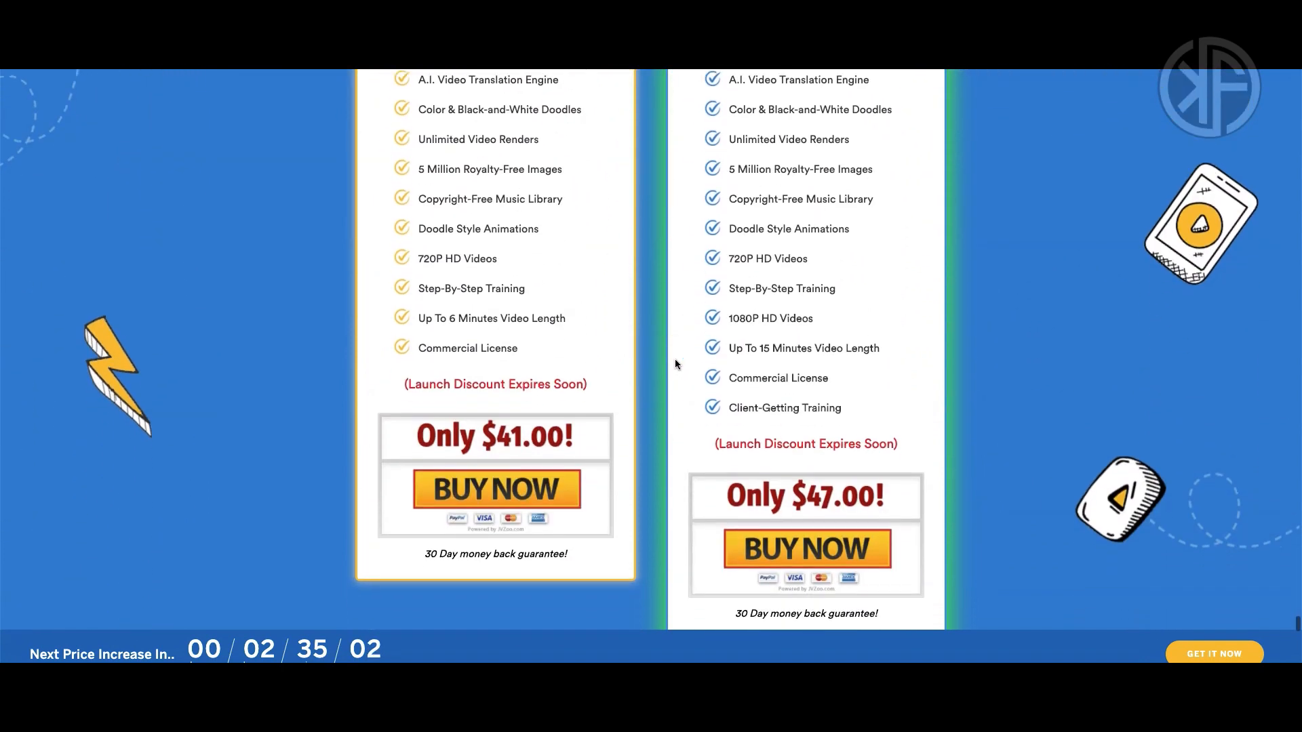
scroll(675, 364, down, 1)
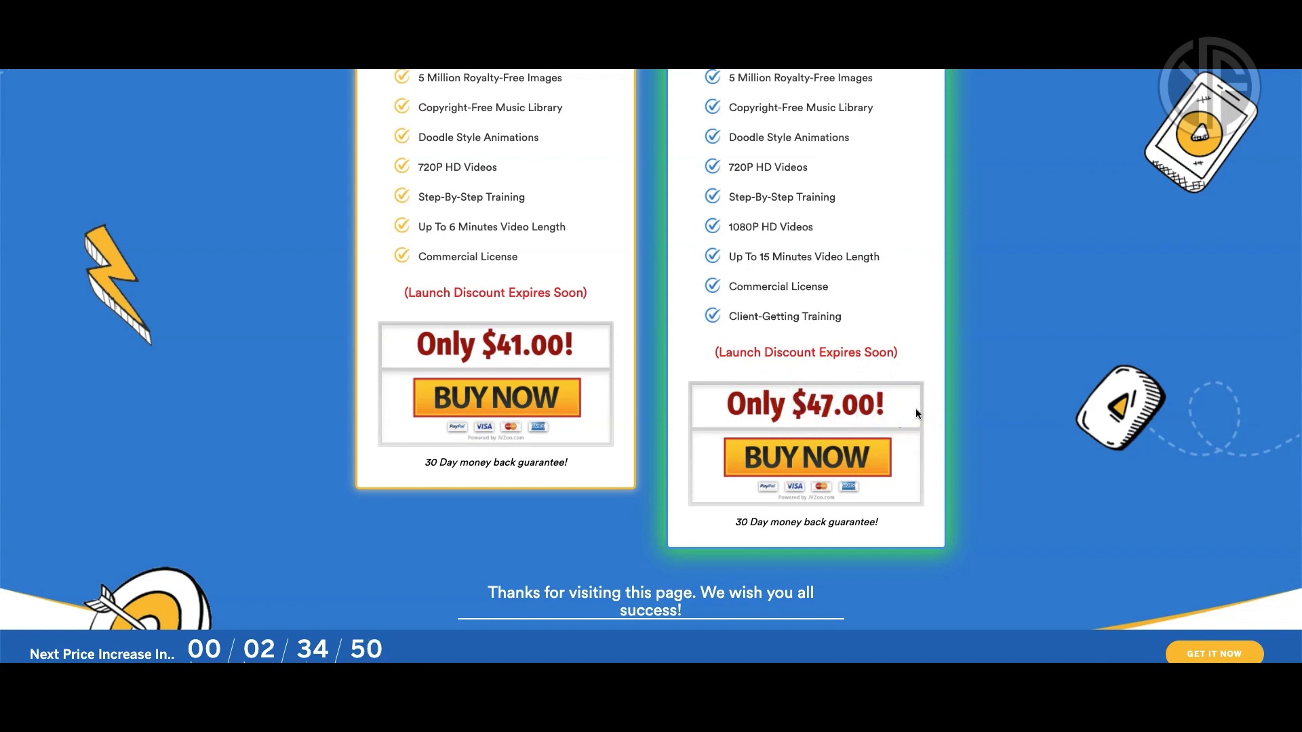
scroll(915, 412, up, 2)
scroll(915, 413, up, 1)
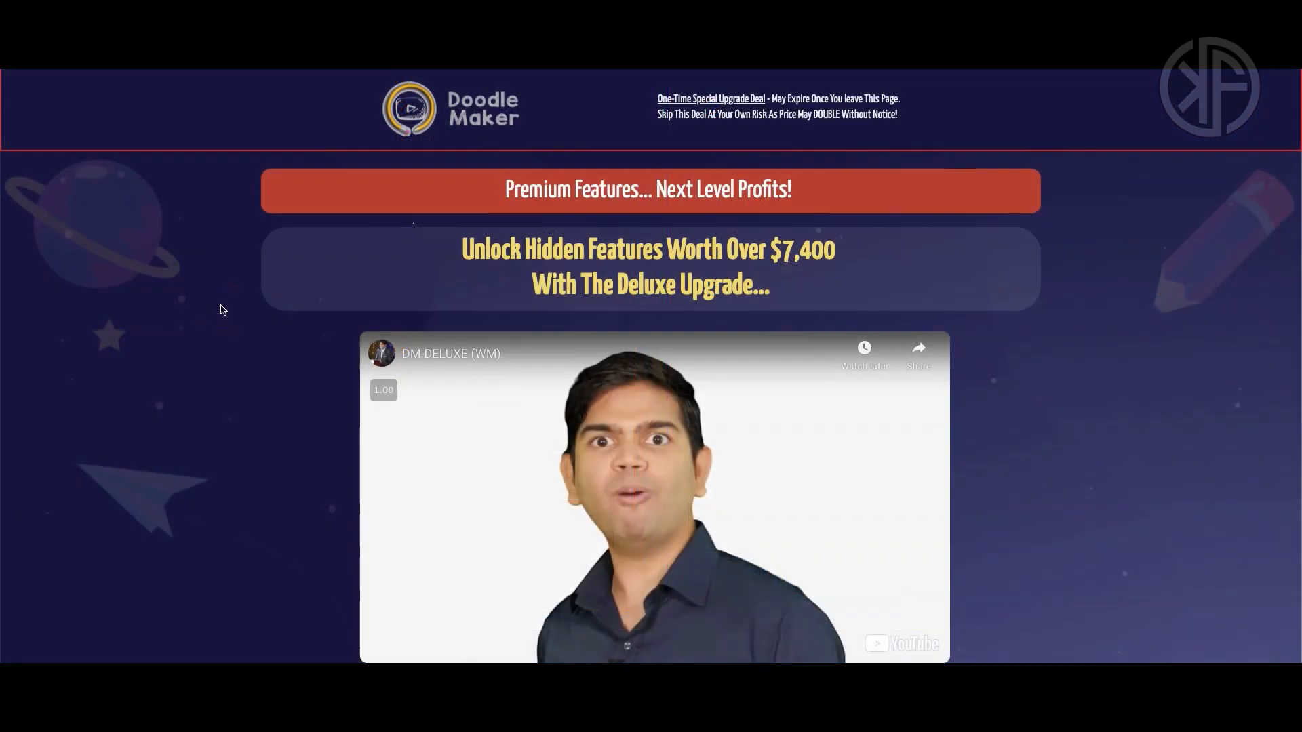
Examine the Deluxe upgrade page for its one-time price and its included templates, voices, characters, music, scripts, rendering and software updates.
scroll(223, 310, down, 6)
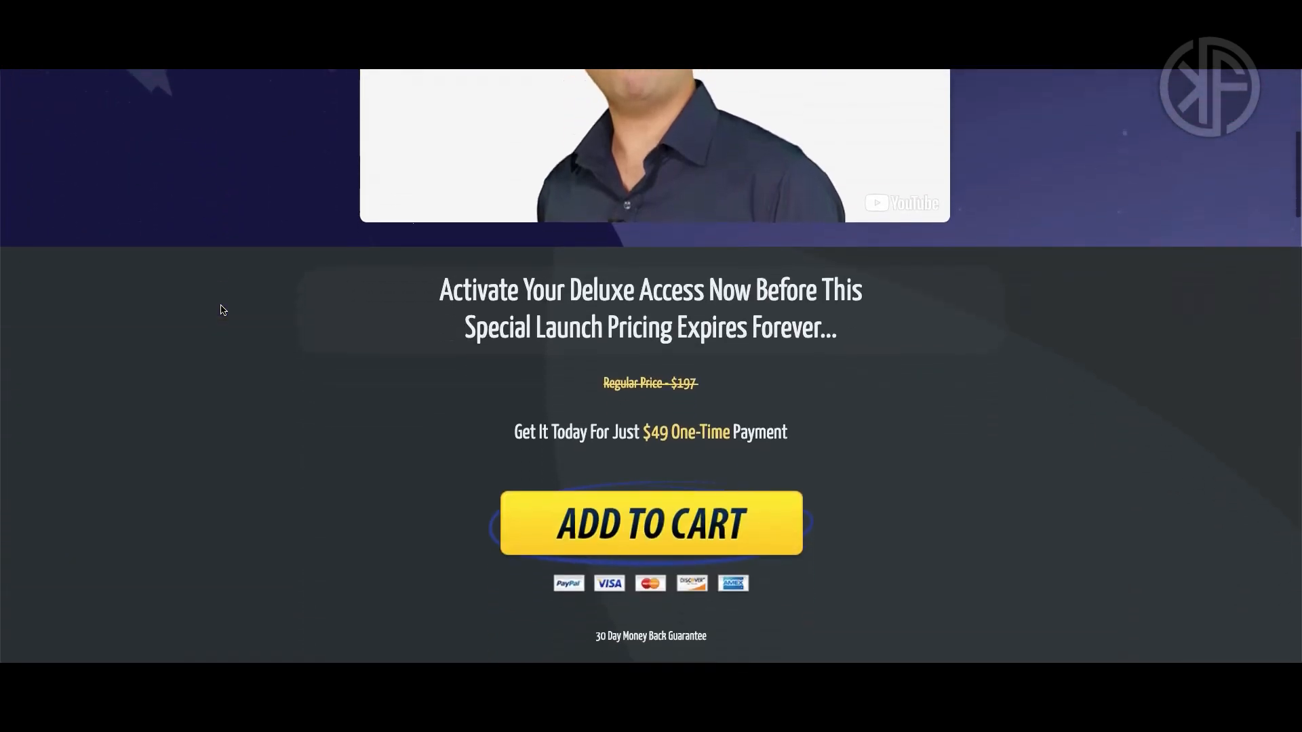
scroll(223, 310, down, 1)
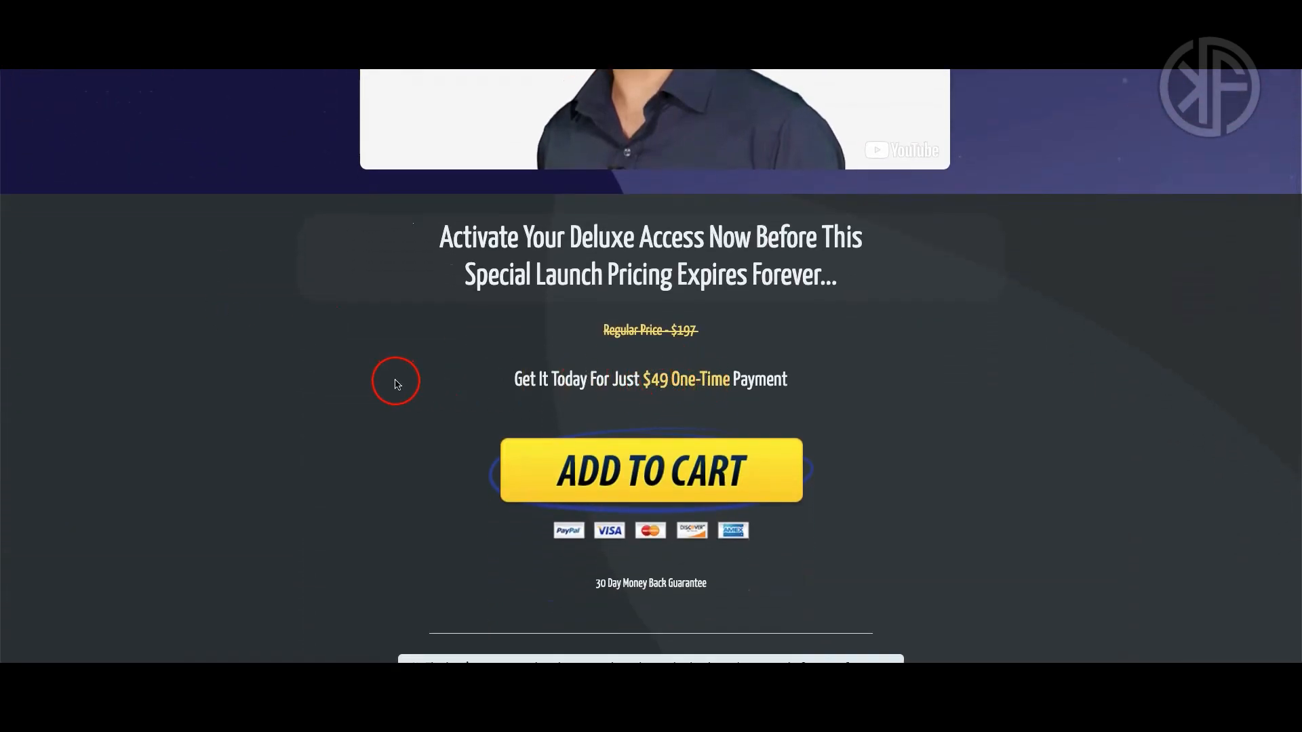
scroll(396, 384, down, 8)
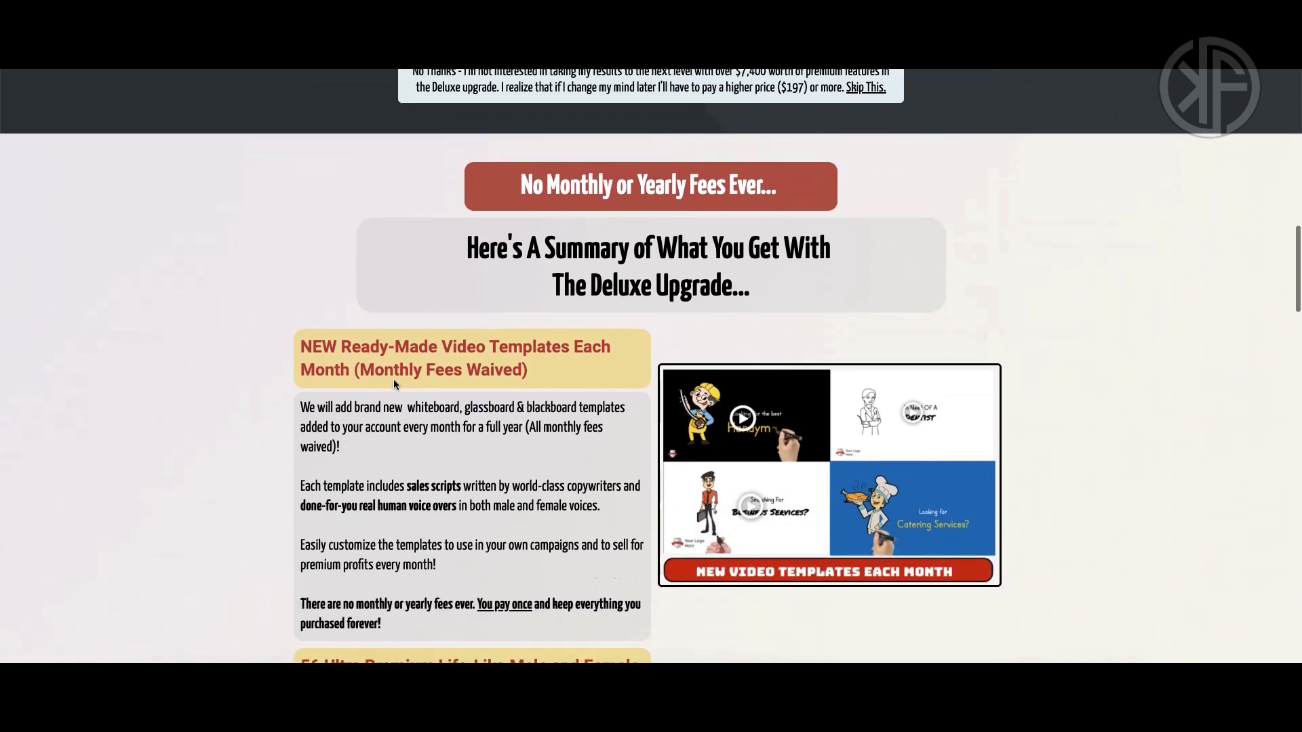
scroll(394, 384, down, 1)
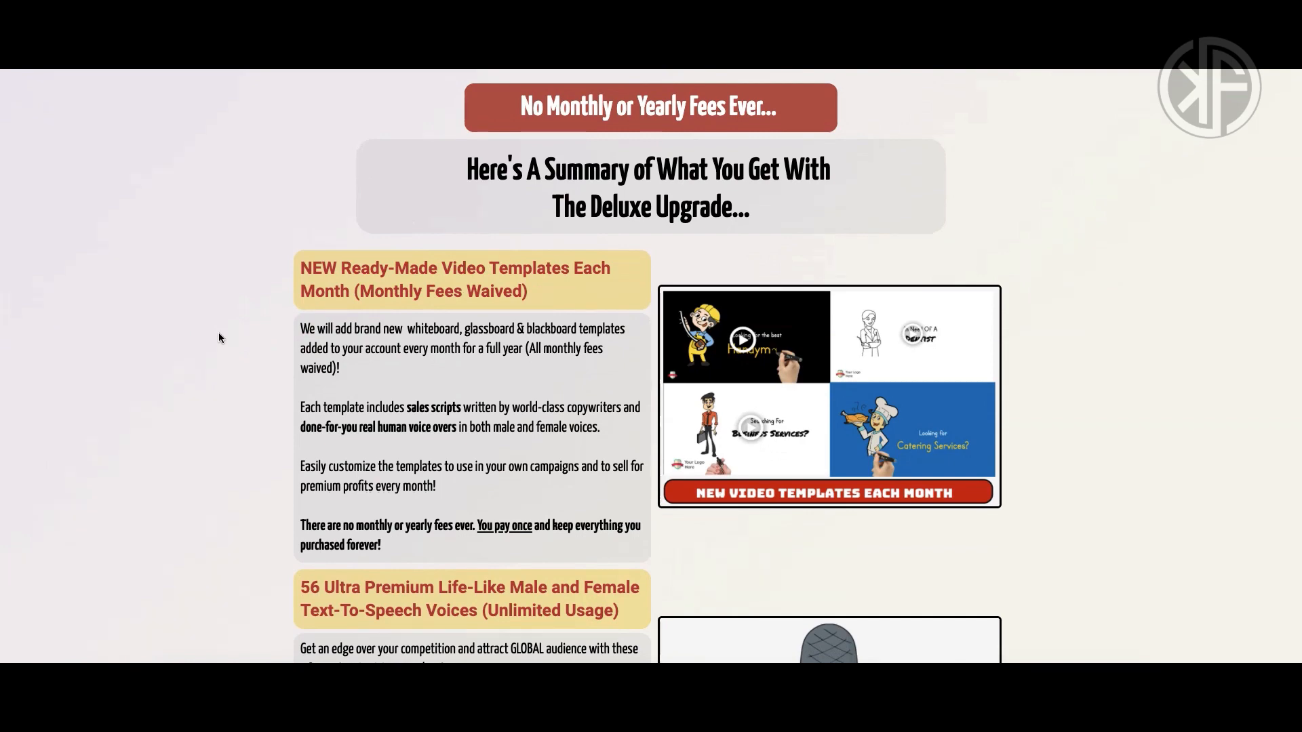
scroll(218, 334, down, 3)
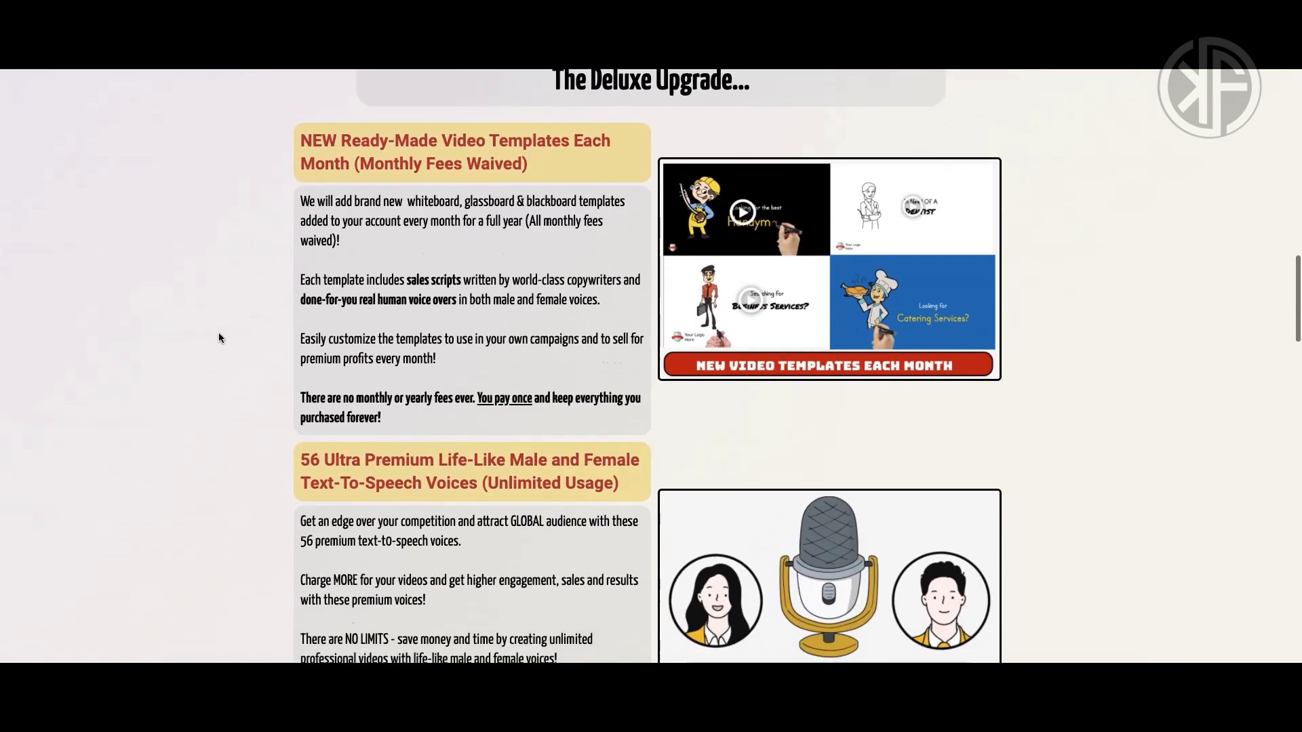
scroll(218, 337, down, 2)
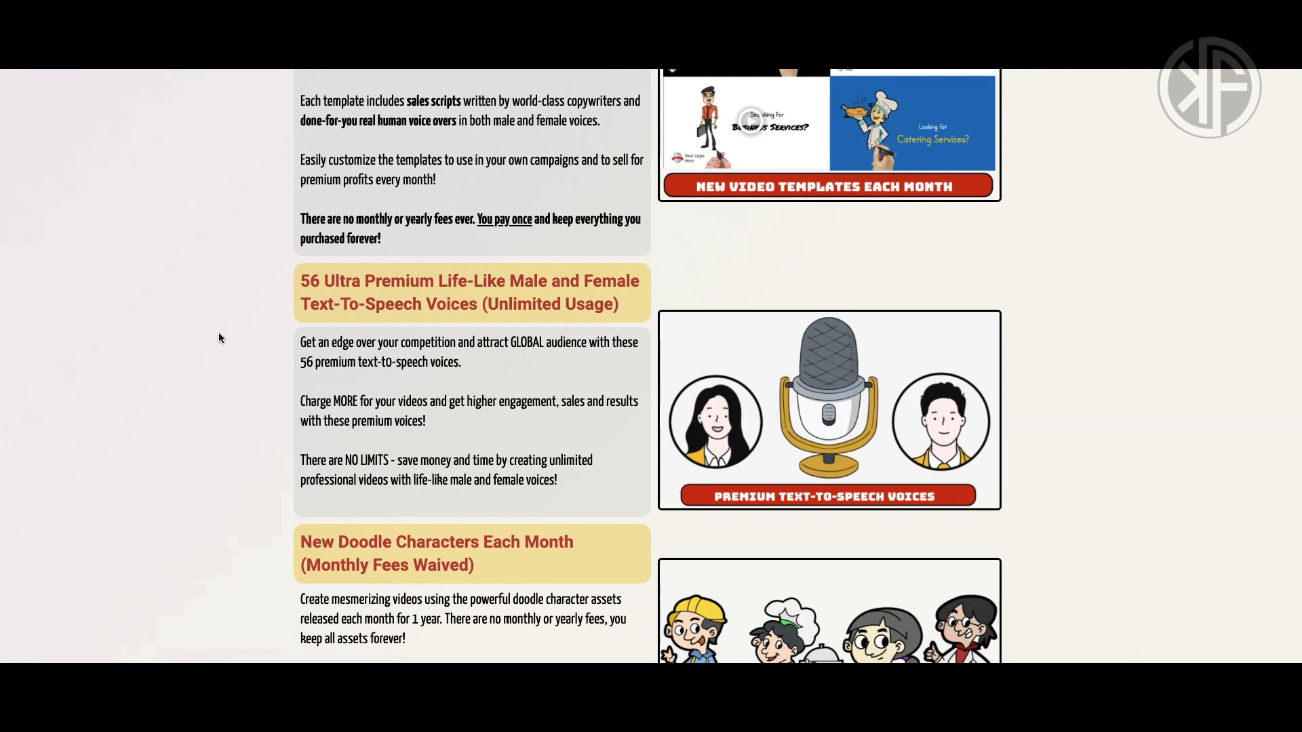
scroll(218, 337, down, 4)
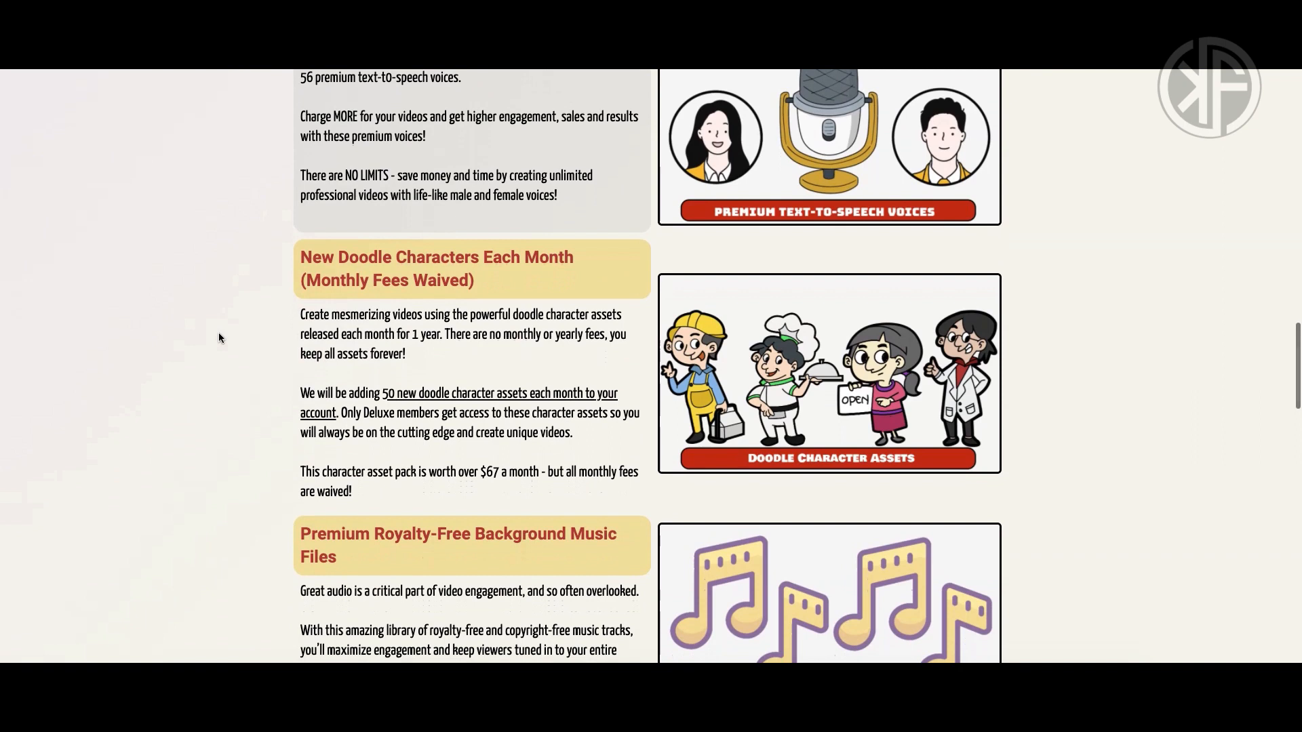
scroll(218, 337, down, 3)
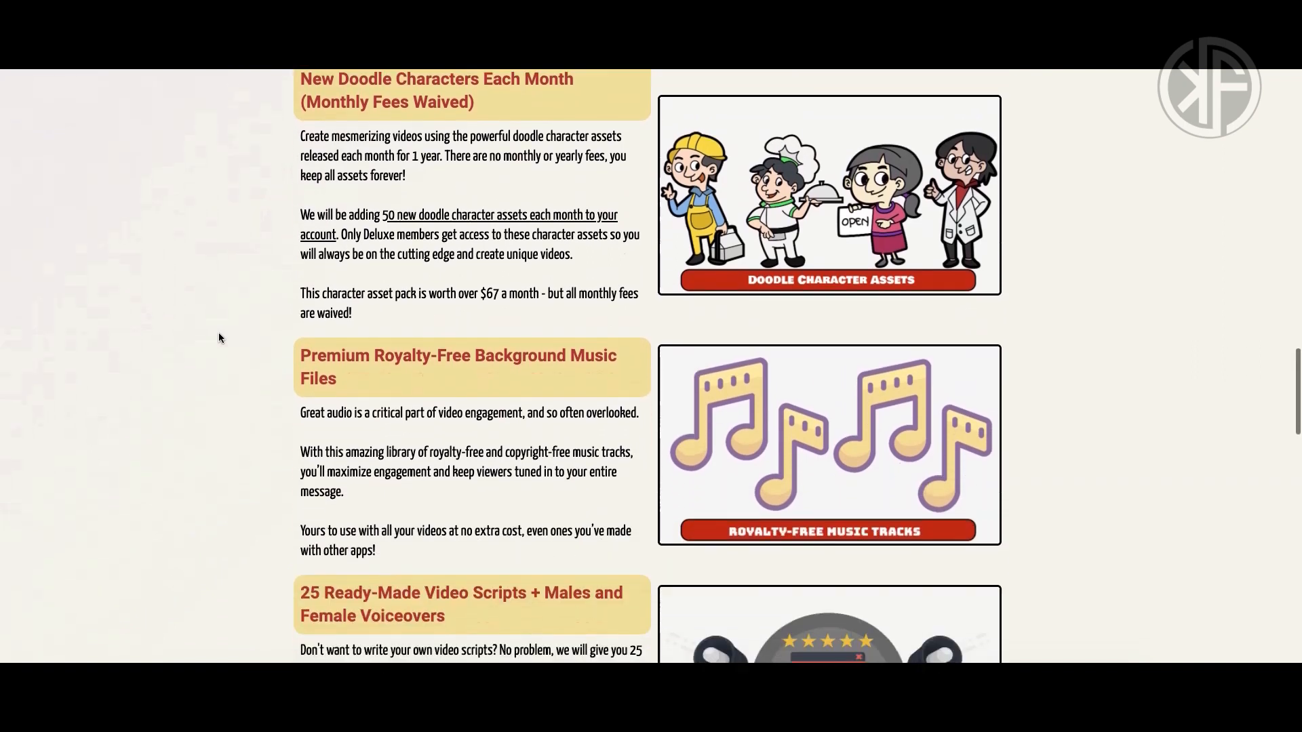
scroll(218, 337, down, 1)
scroll(218, 337, down, 2)
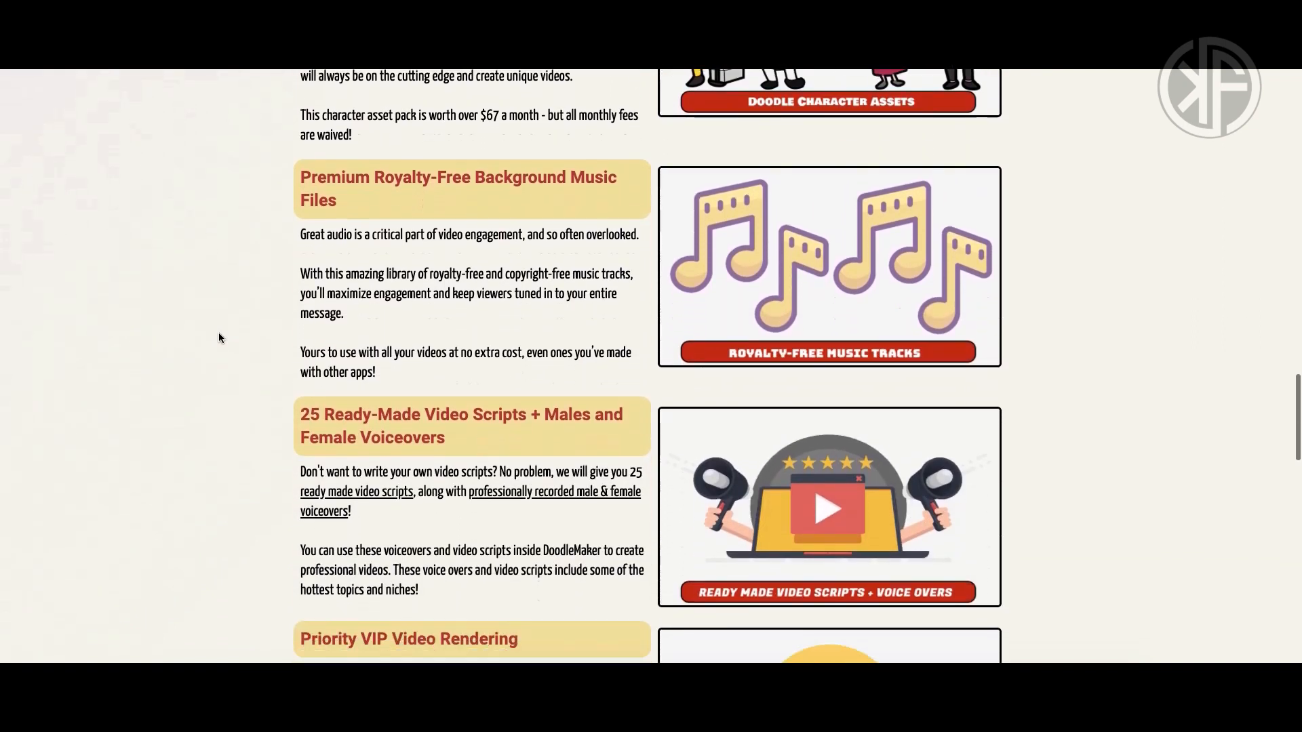
scroll(218, 337, down, 2)
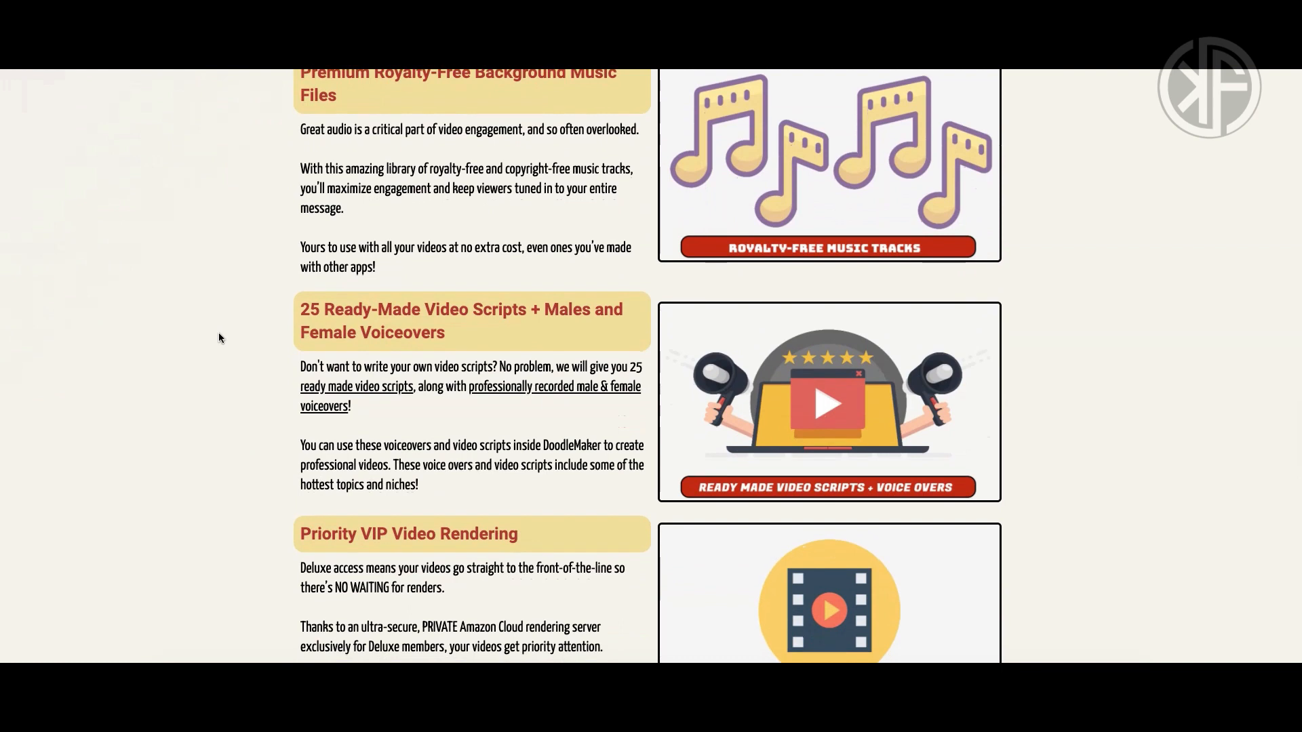
scroll(218, 333, down, 3)
scroll(219, 336, down, 4)
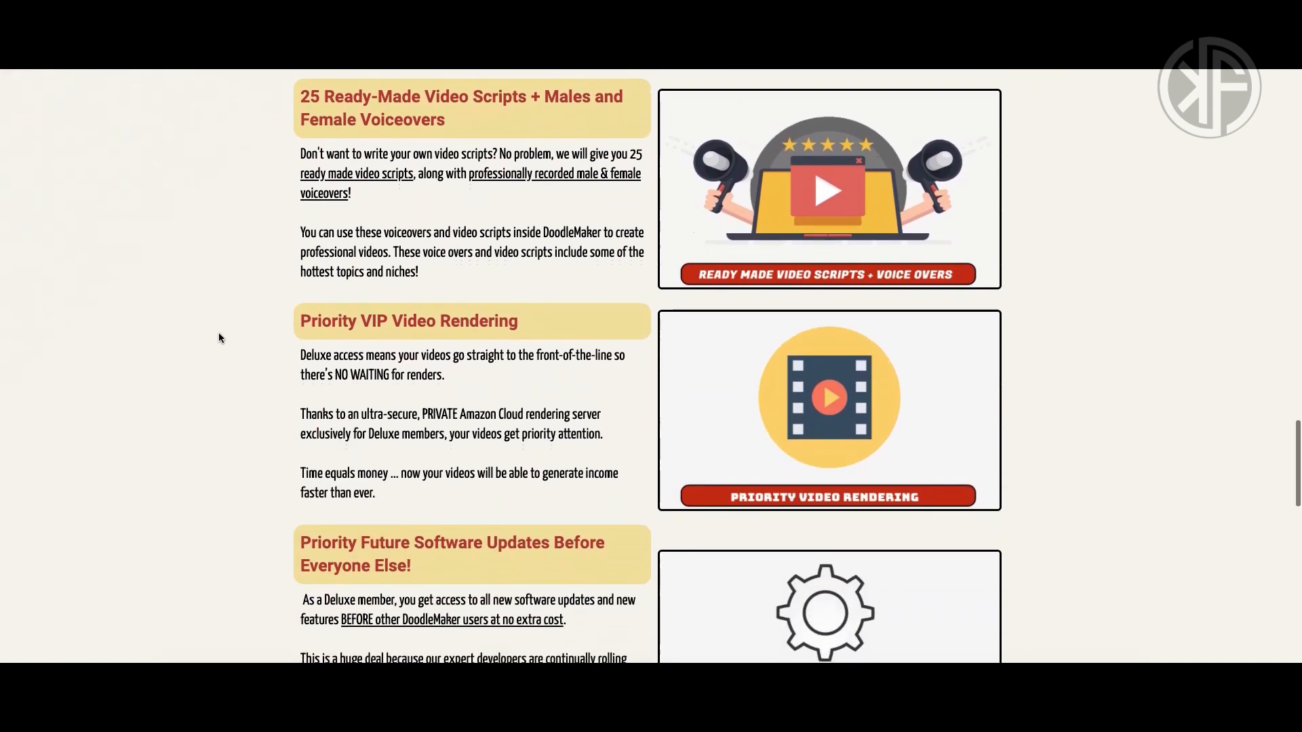
scroll(218, 337, down, 3)
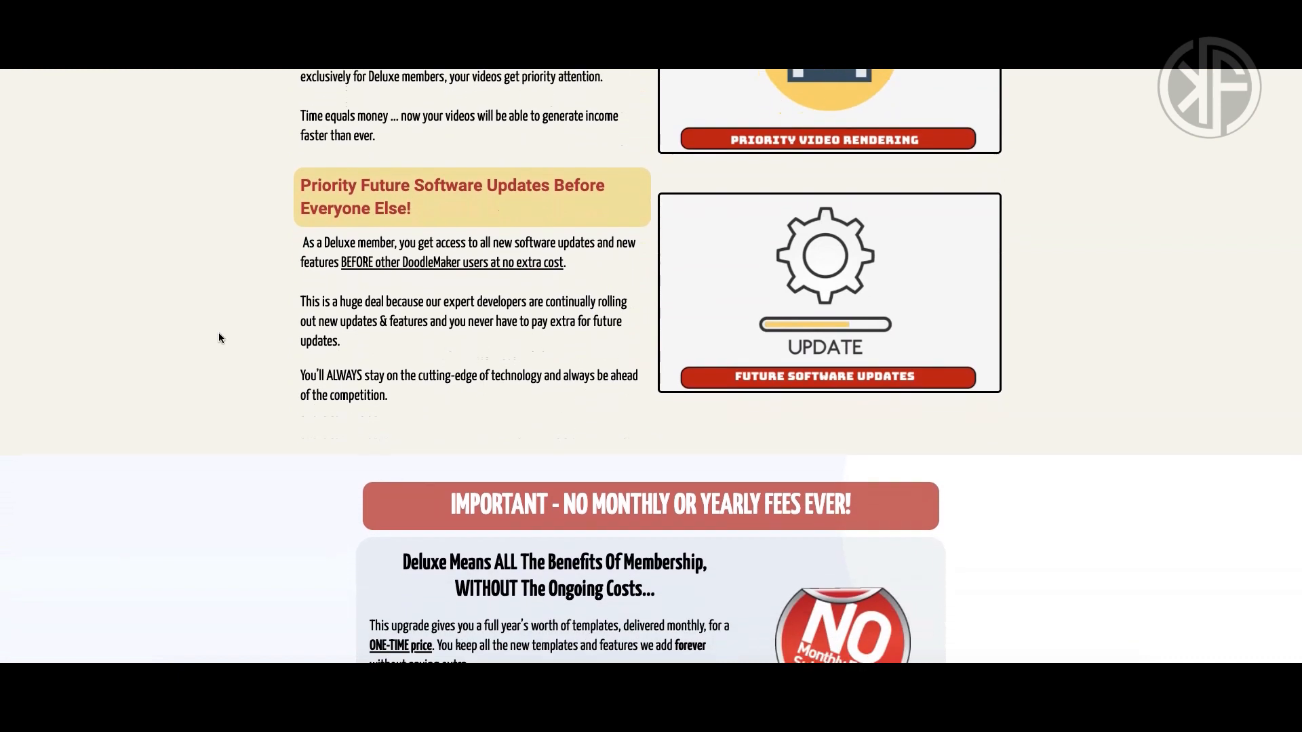
scroll(219, 336, down, 3)
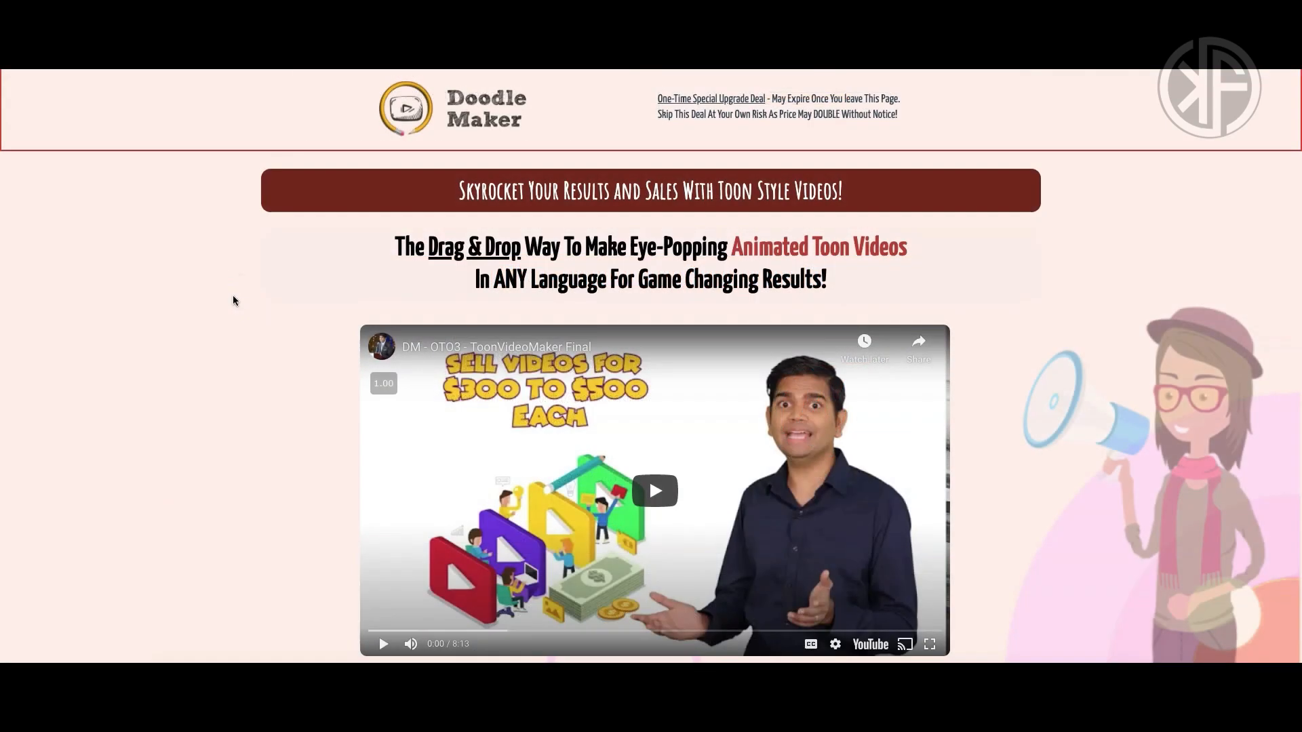
Examine the Toon Video Maker upgrade page for its price, included assets, usage limits, multi-install license and commercial rights.
scroll(233, 296, down, 7)
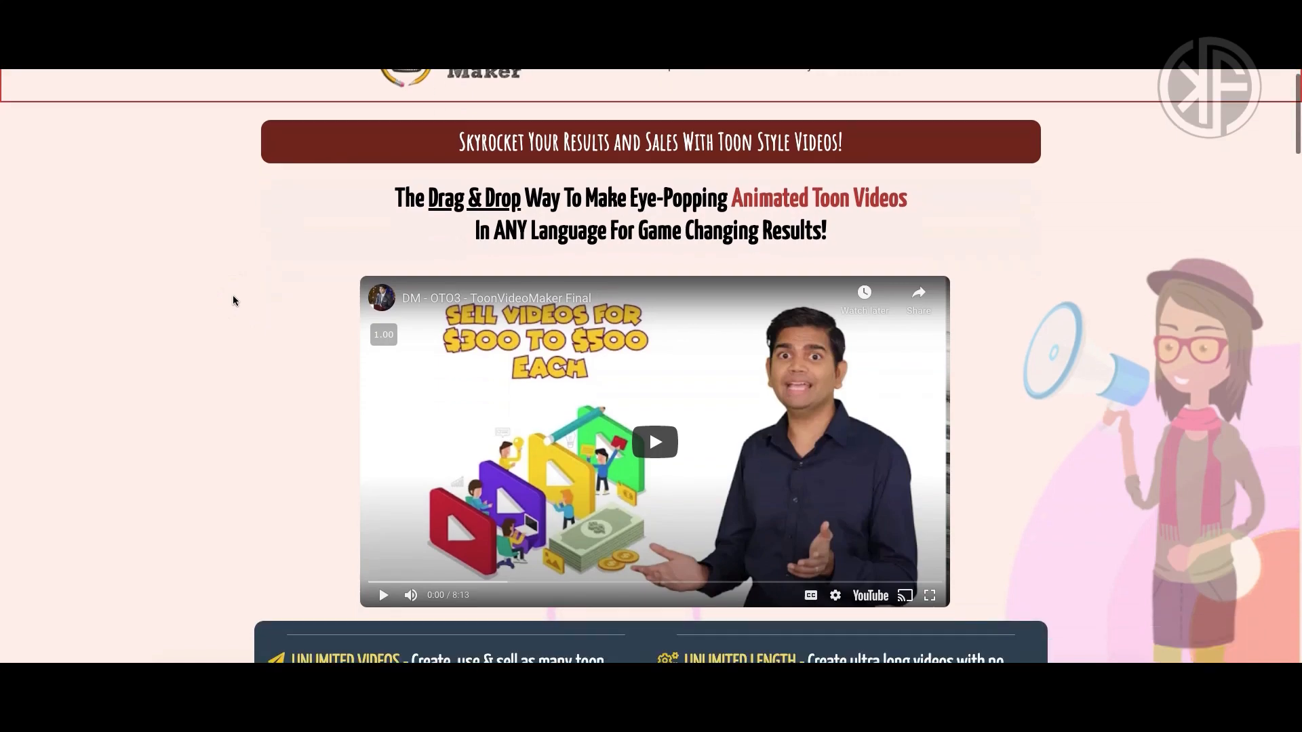
scroll(234, 297, down, 9)
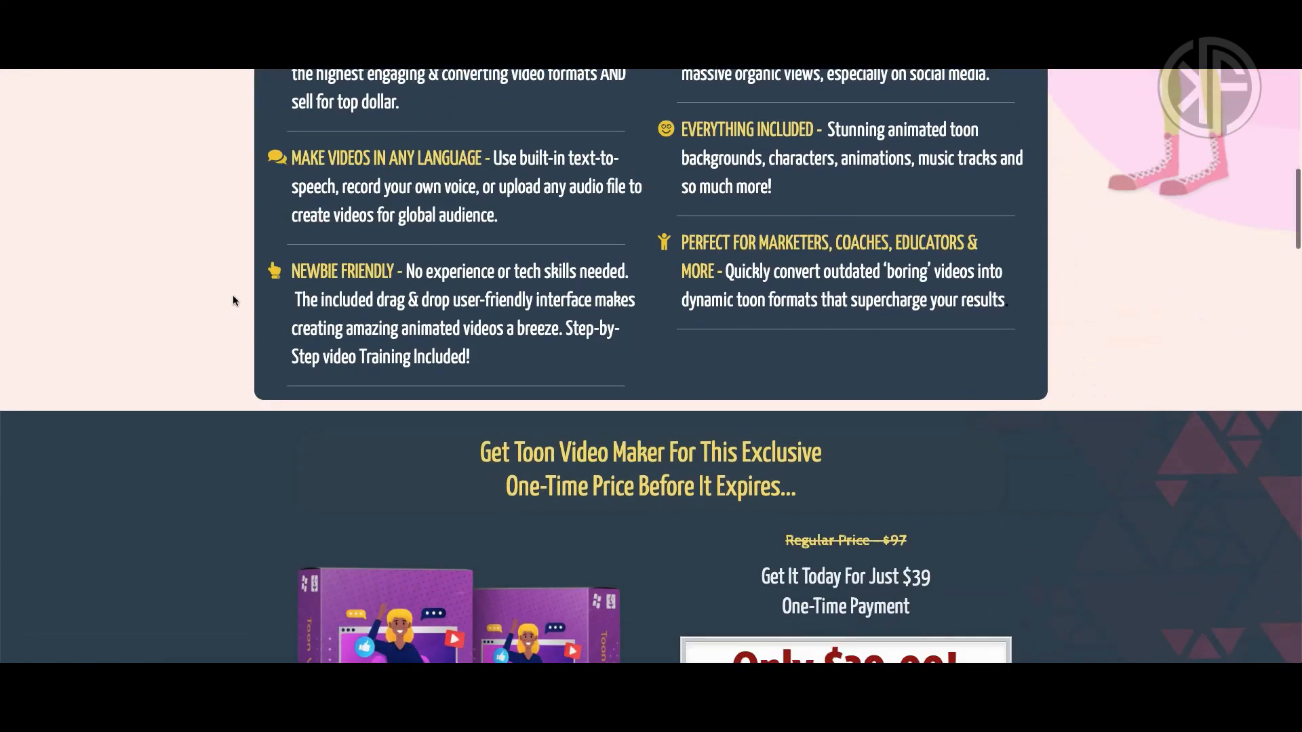
scroll(234, 301, down, 8)
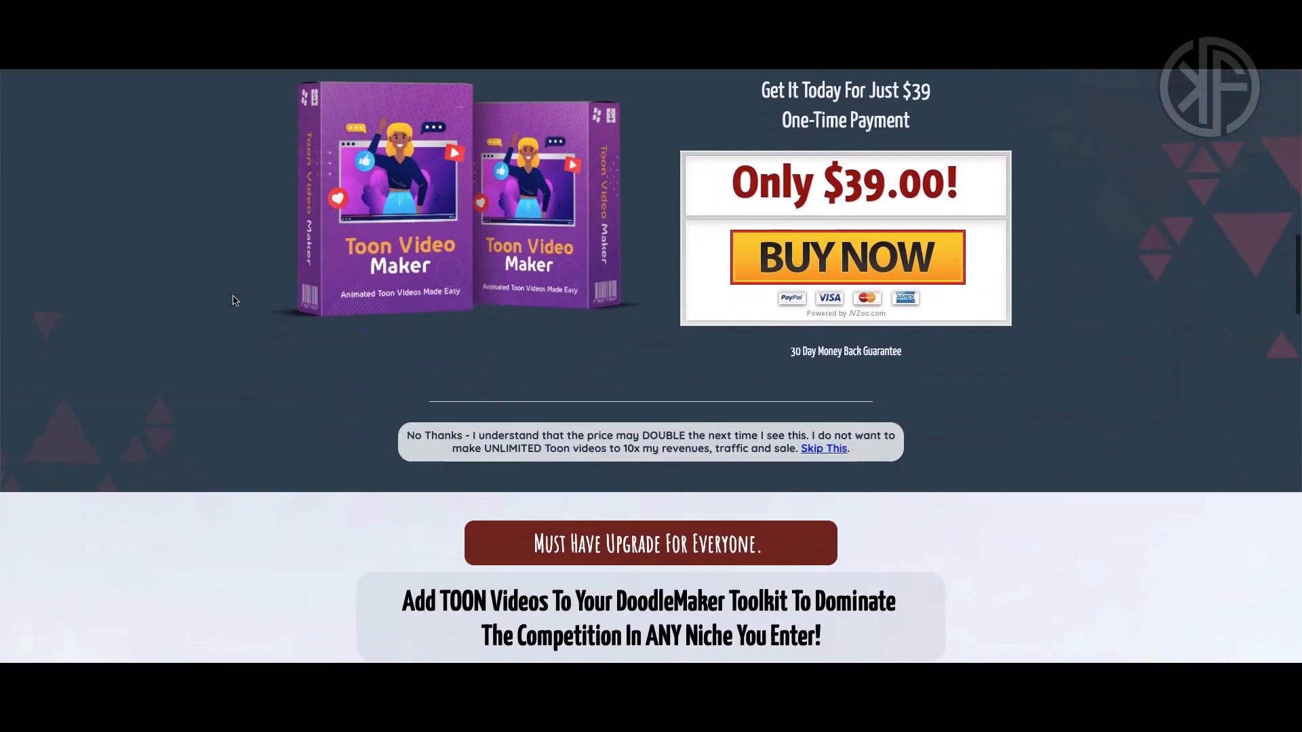
scroll(234, 300, down, 2)
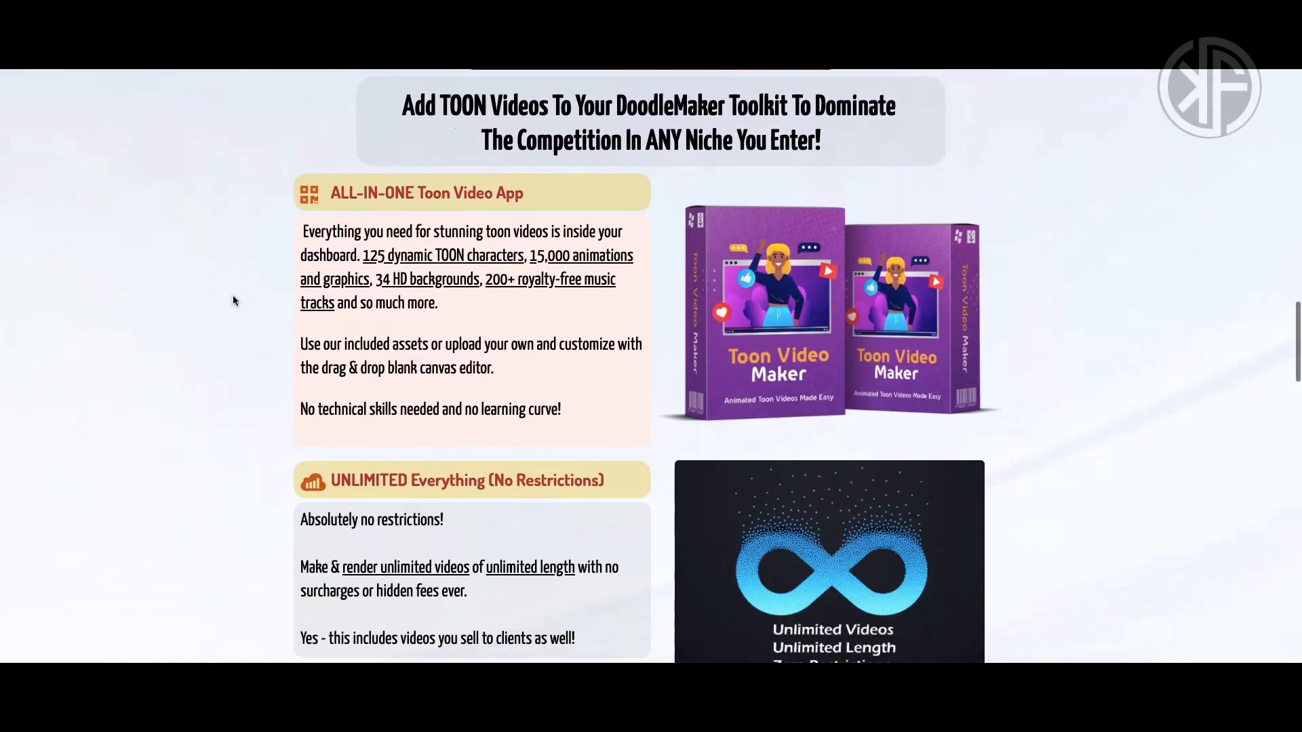
scroll(233, 300, down, 1)
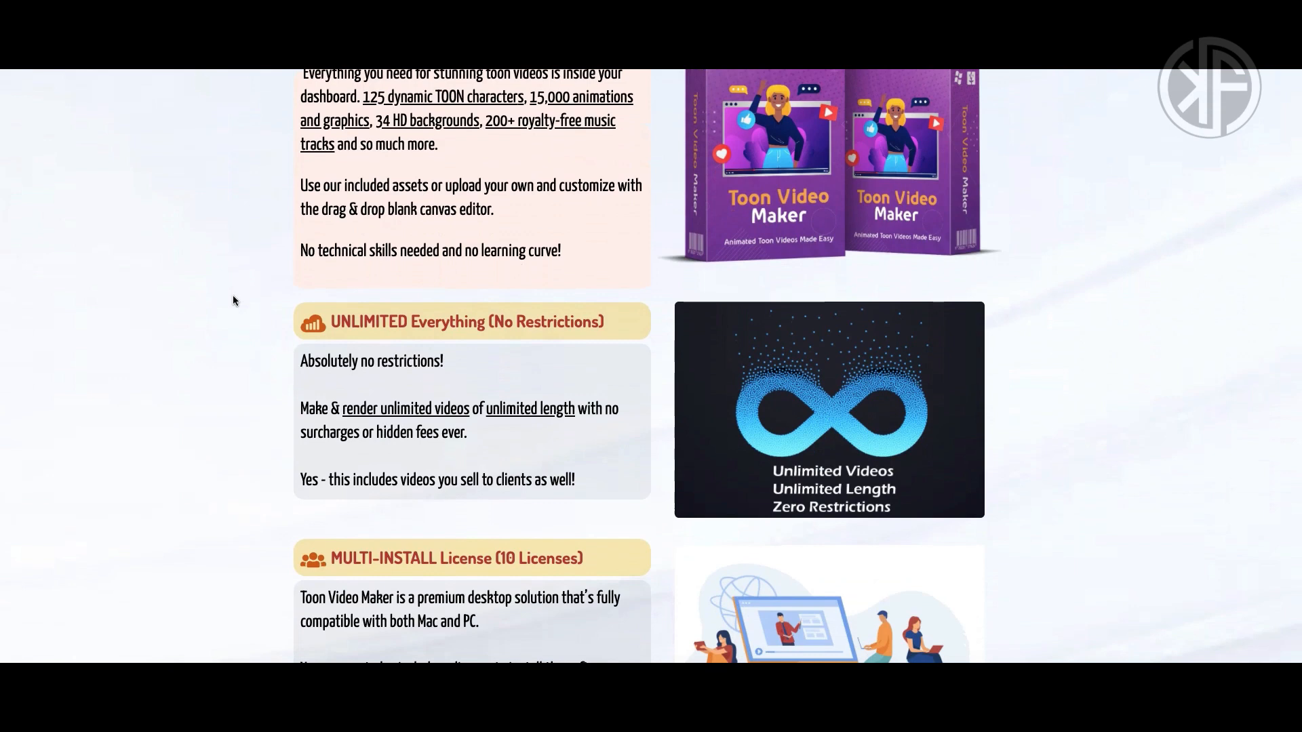
scroll(234, 300, down, 2)
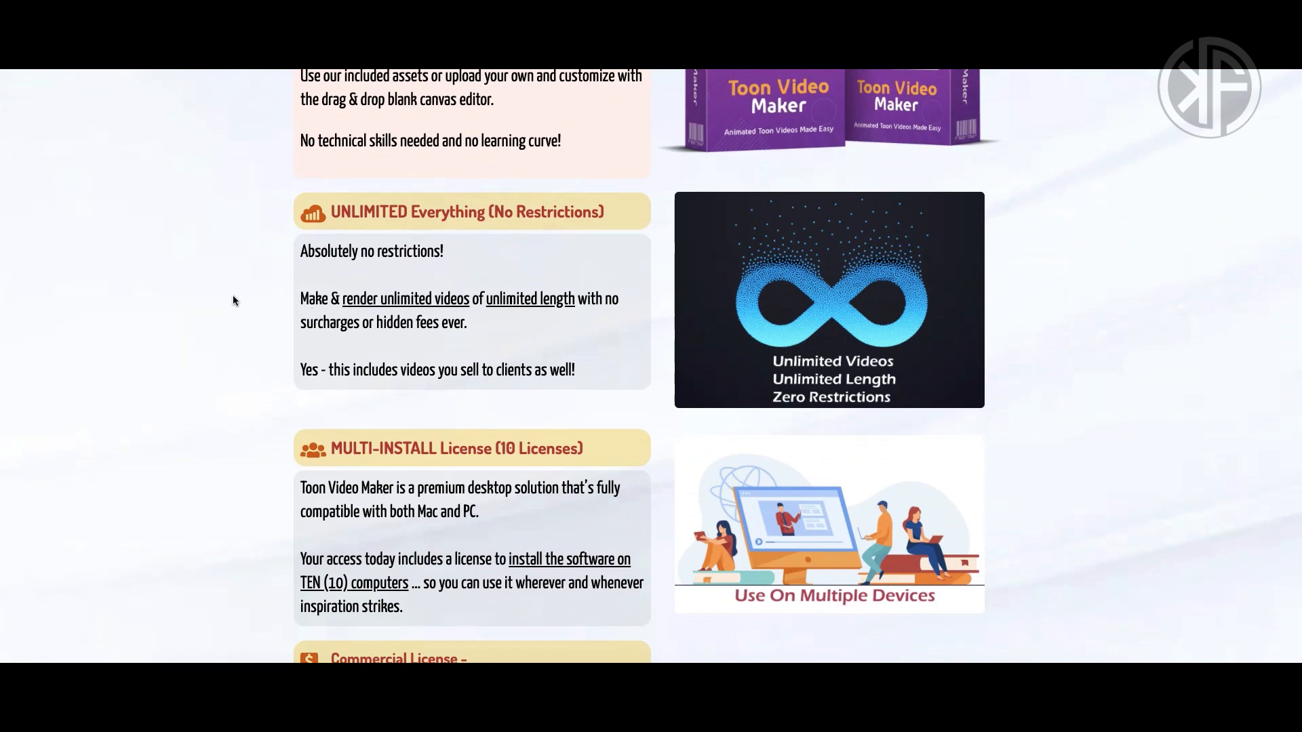
scroll(233, 300, down, 3)
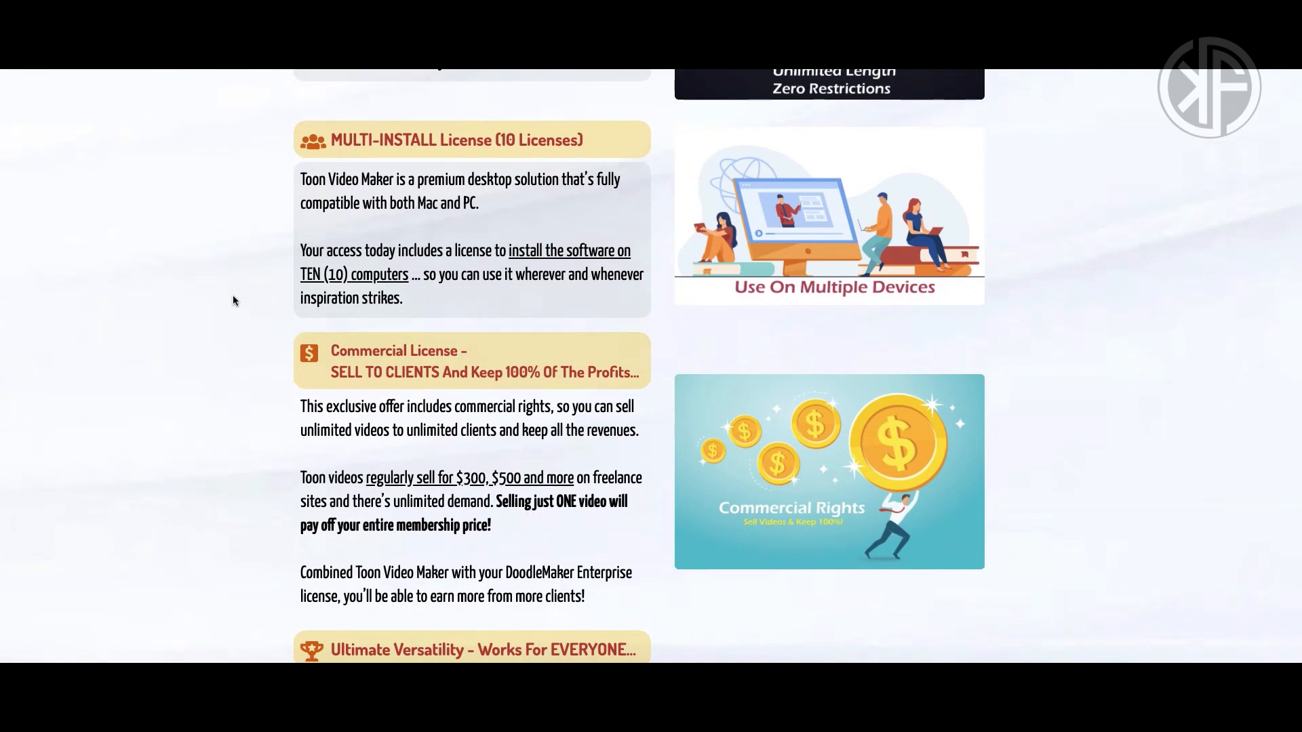
scroll(233, 301, down, 2)
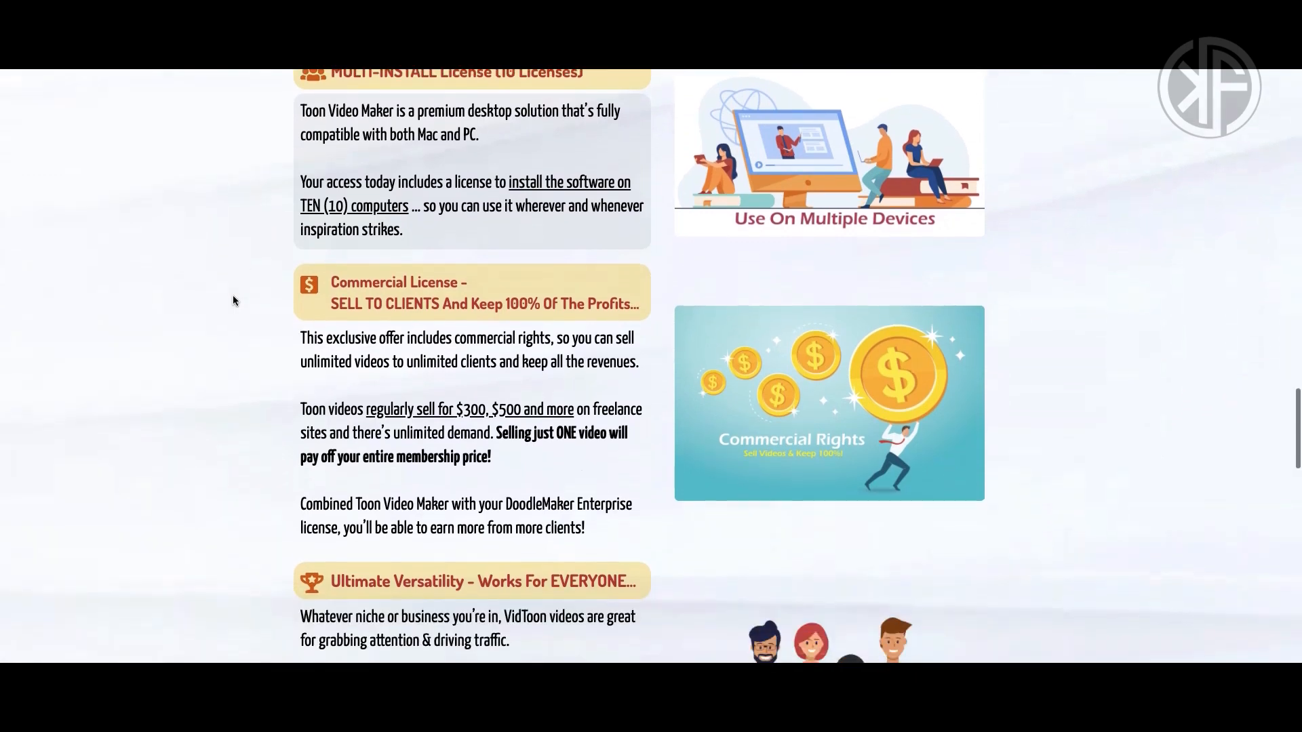